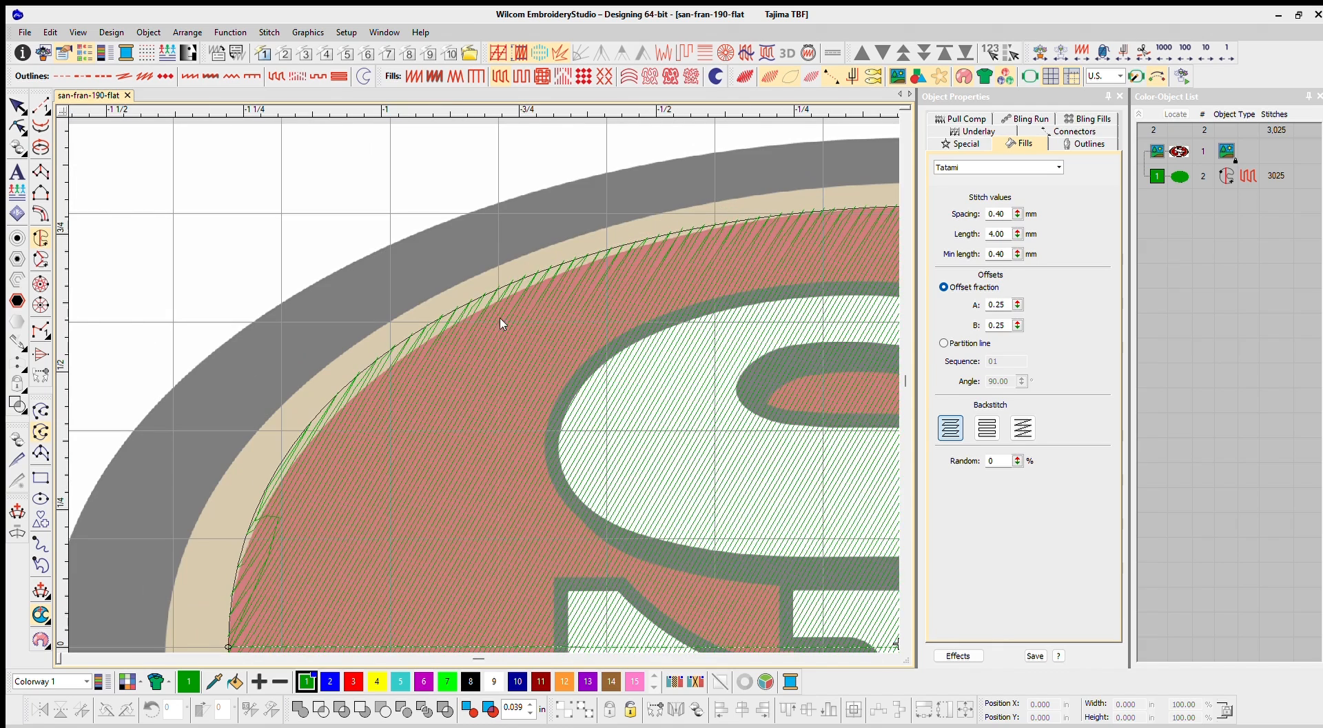
# - Reshape the green oval fill, adding a curve node on its upper-left edge to pull the outline onto the red artwork
pyautogui.press('Escape')
pyautogui.press('h')
pyautogui.rightClick(430, 321)
pyautogui.moveTo(432, 311); pyautogui.dragTo(340, 398)
pyautogui.moveTo(648, 218); pyautogui.dragTo(648, 224)
# - Add curve nodes along the oval fill's upper-right edge and pull them in to the red area's boundary
pyautogui.scroll(-5, 783, 262)
pyautogui.scroll(6, 613, 401)
pyautogui.rightClick(507, 300)
pyautogui.moveTo(510, 319); pyautogui.dragTo(506, 332)
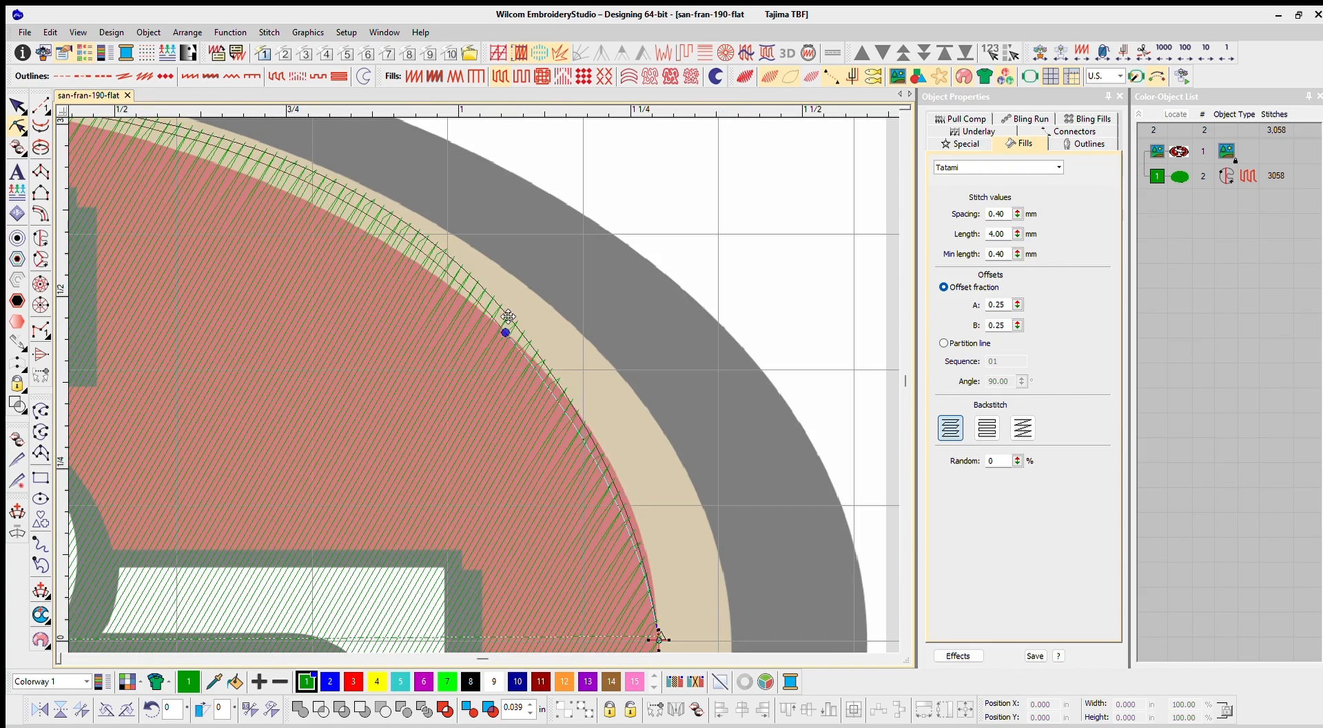
pyautogui.scroll(-4, 616, 464)
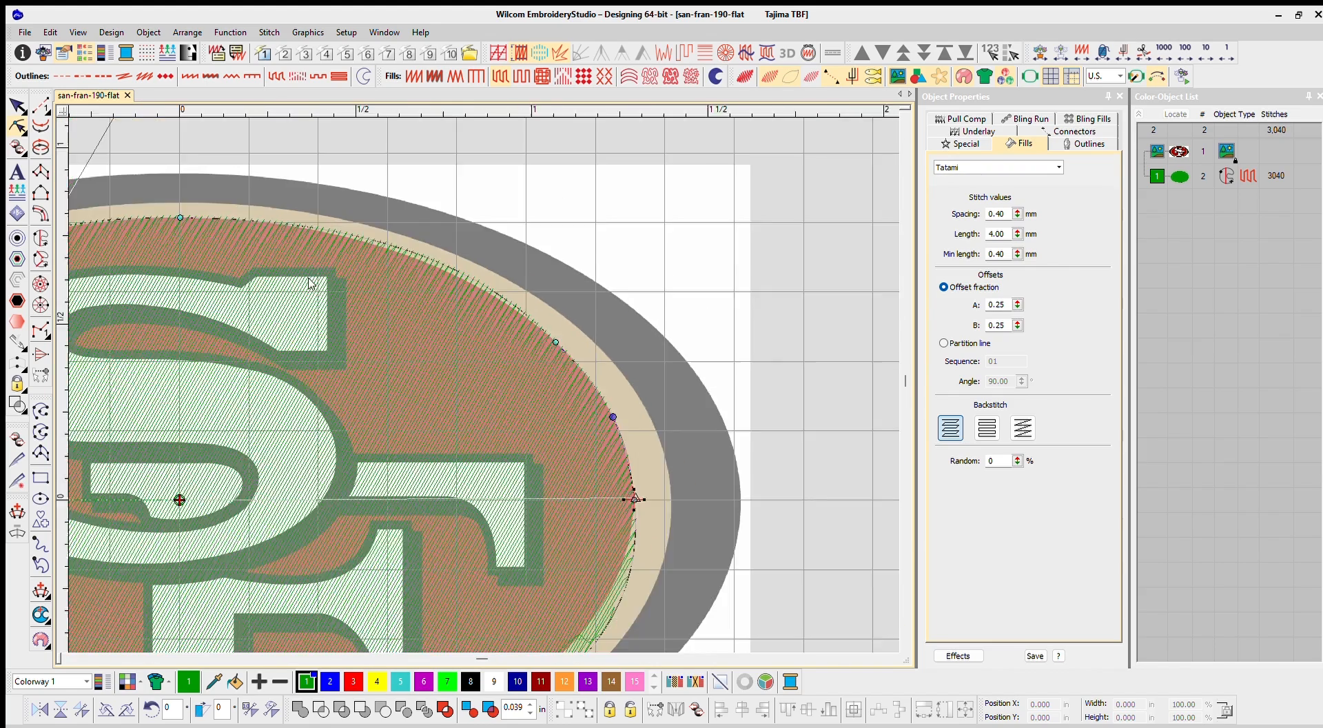
pyautogui.scroll(6, 532, 363)
pyautogui.rightClick(534, 378)
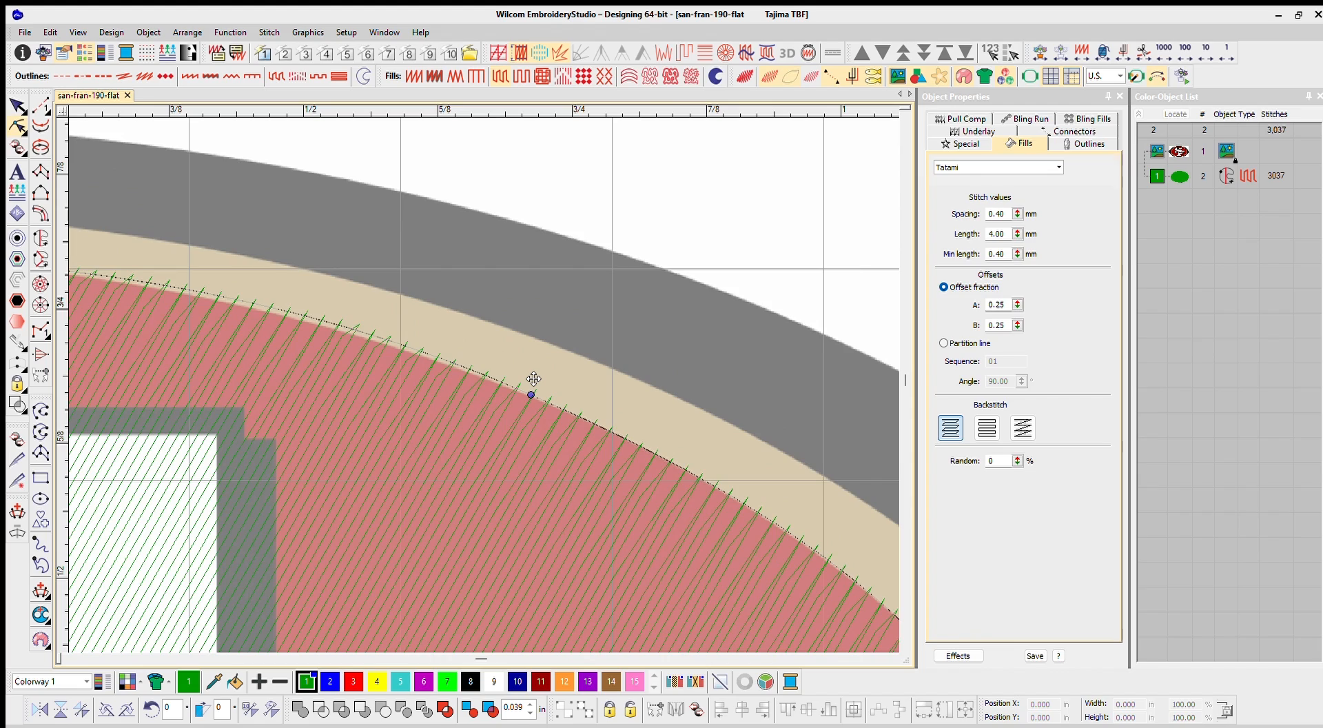
# - Refine the oval fill's top edge with extra curve nodes either side of the top centre so it follows the red artwork
pyautogui.scroll(-4, 535, 378)
pyautogui.scroll(4, 486, 366)
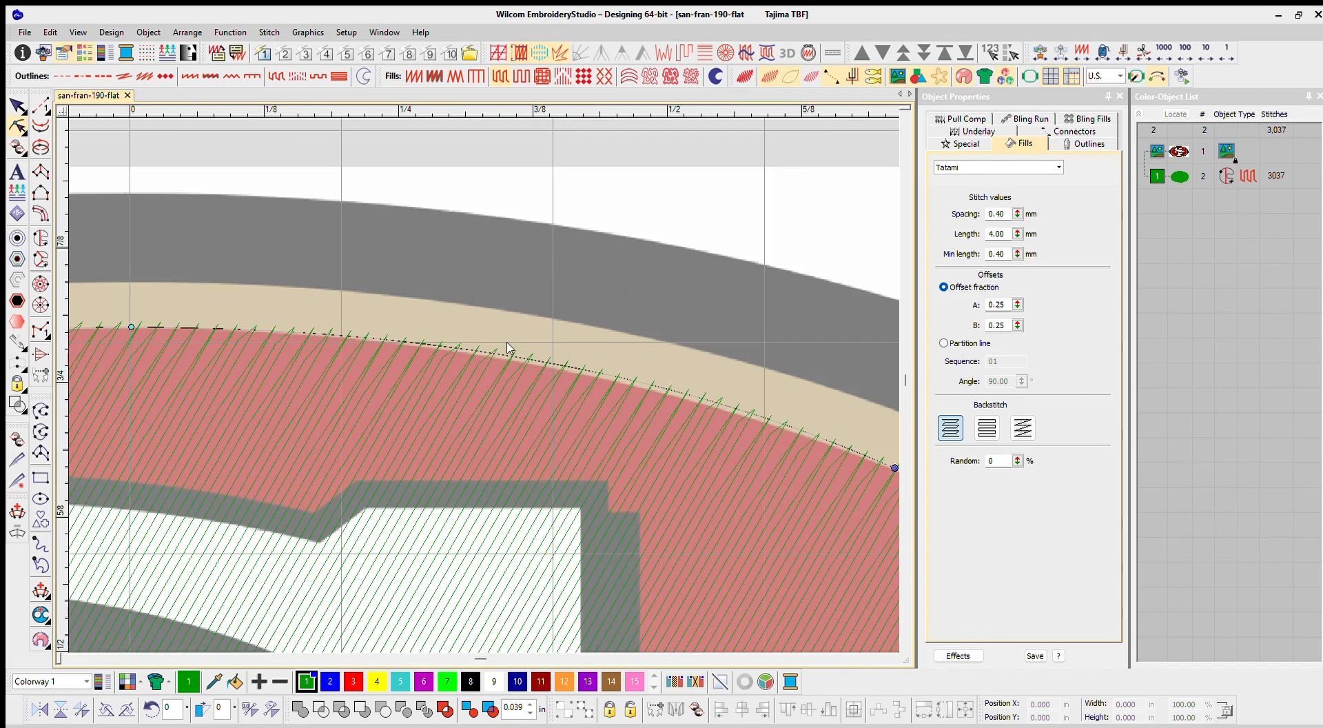
pyautogui.rightClick(530, 358)
pyautogui.scroll(-4, 453, 374)
pyautogui.scroll(4, 484, 361)
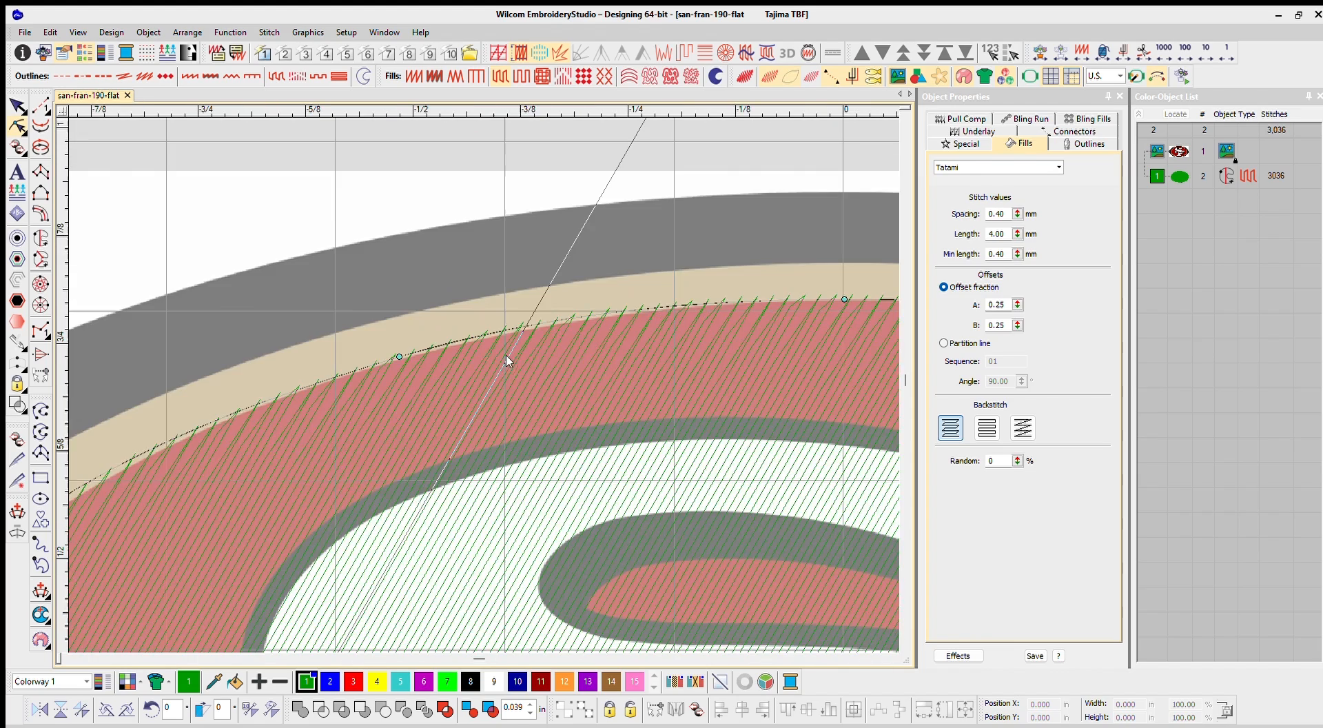
pyautogui.moveTo(399, 344); pyautogui.dragTo(399, 347)
# - Add a curve node on the oval fill's upper-left edge and align the left-side outline with the red area
pyautogui.scroll(-4, 398, 358)
pyautogui.scroll(3, 303, 427)
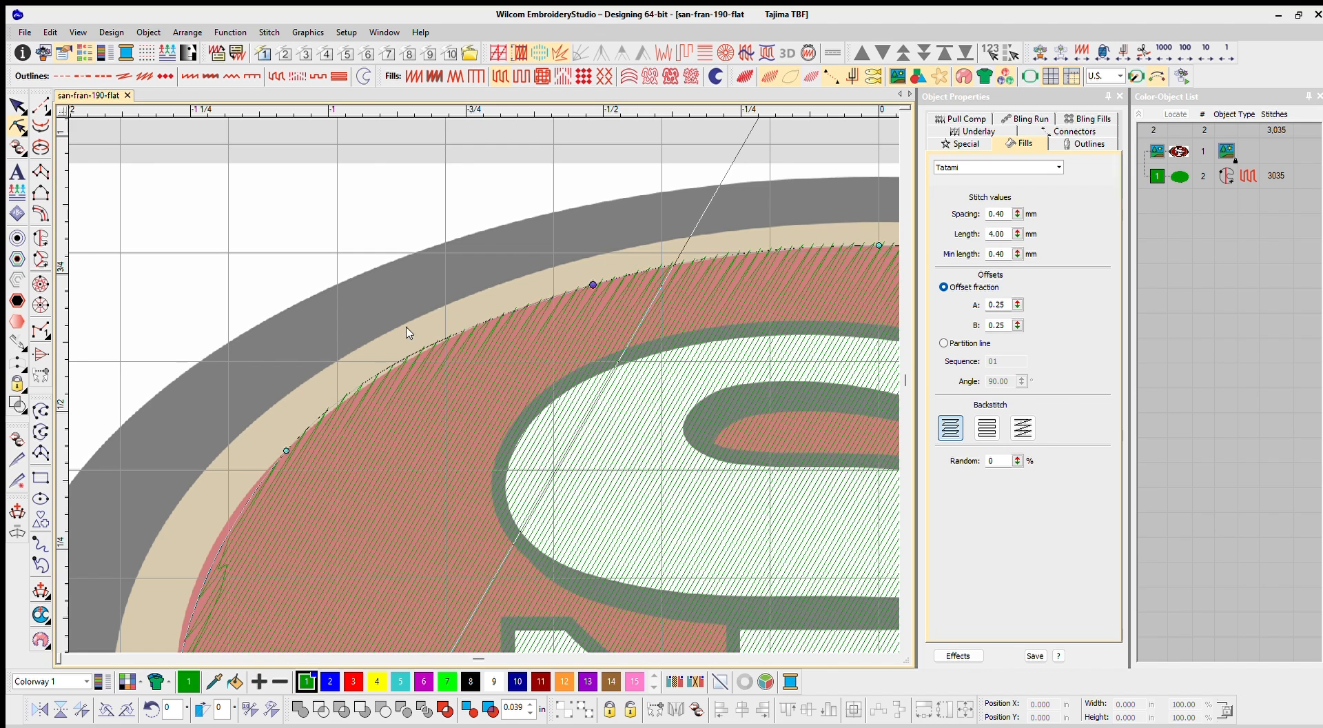
pyautogui.rightClick(414, 356)
pyautogui.moveTo(195, 601); pyautogui.dragTo(184, 600)
pyautogui.scroll(-4, 259, 569)
pyautogui.scroll(2, 492, 493)
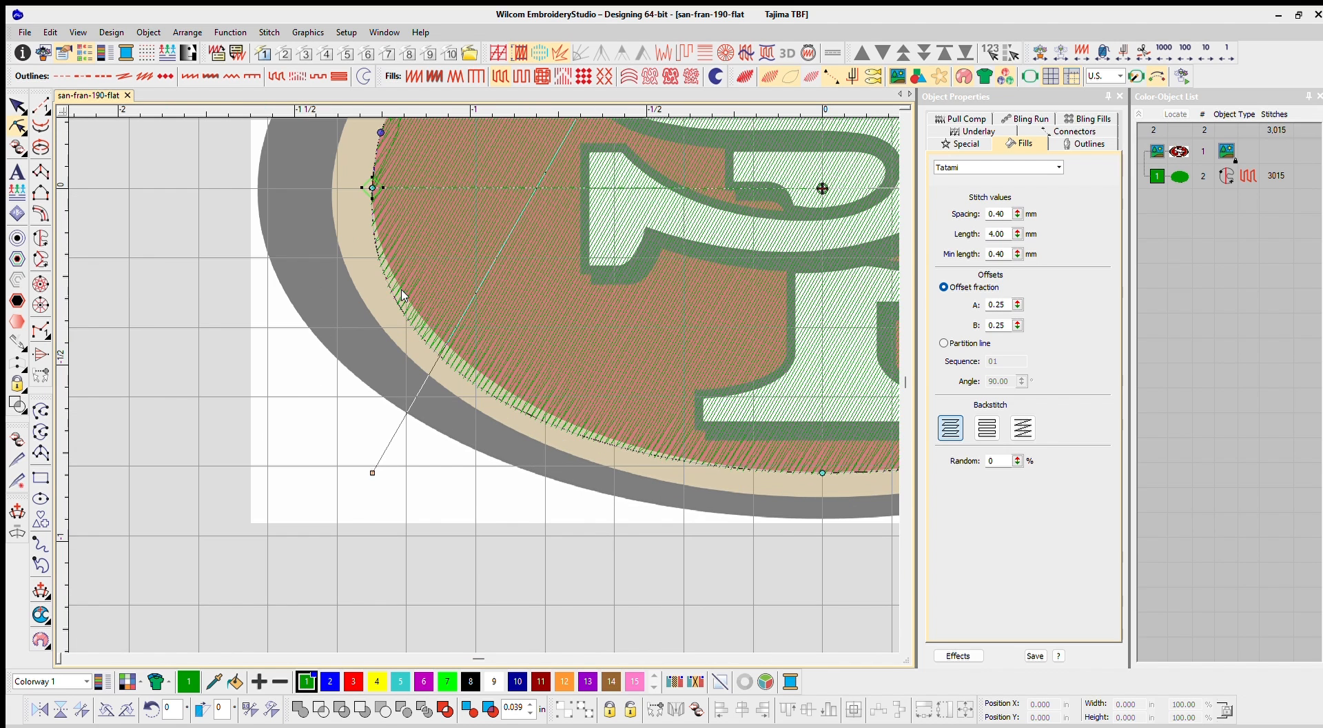
# - Add two curve nodes on the oval fill's lower-left edge and pull them inward to the red area's boundary
pyautogui.rightClick(403, 293)
pyautogui.moveTo(409, 301); pyautogui.dragTo(429, 313)
pyautogui.rightClick(556, 413)
pyautogui.moveTo(560, 427); pyautogui.dragTo(577, 418)
pyautogui.scroll(-2, 578, 409)
pyautogui.scroll(2, 482, 367)
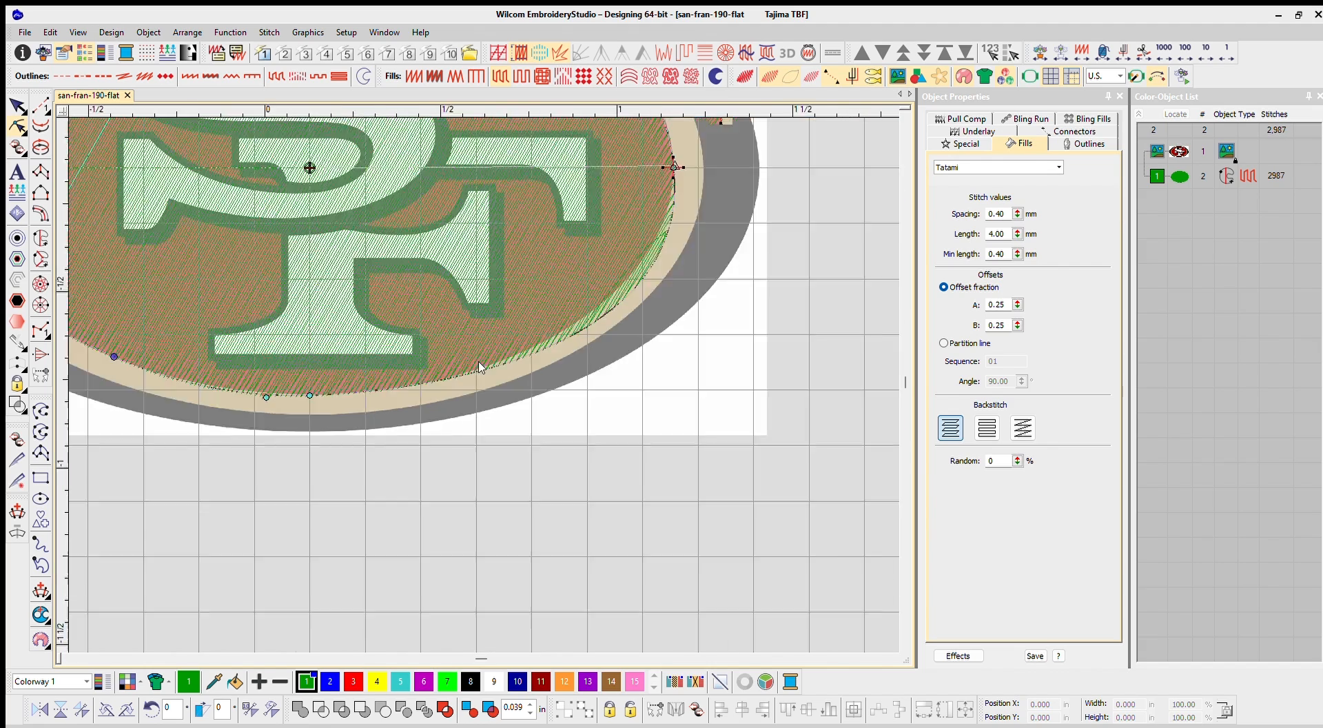
# - Fit the oval fill's lower-right edge to the red artwork by adding and moving curve nodes and deleting a surplus one
pyautogui.scroll(1, 482, 367)
pyautogui.rightClick(485, 343)
pyautogui.moveTo(488, 357); pyautogui.dragTo(467, 398)
pyautogui.scroll(-3, 487, 344)
pyautogui.scroll(1, 593, 276)
pyautogui.scroll(1, 481, 363)
pyautogui.rightClick(489, 360)
pyautogui.press('Delete')
pyautogui.rightClick(464, 394)
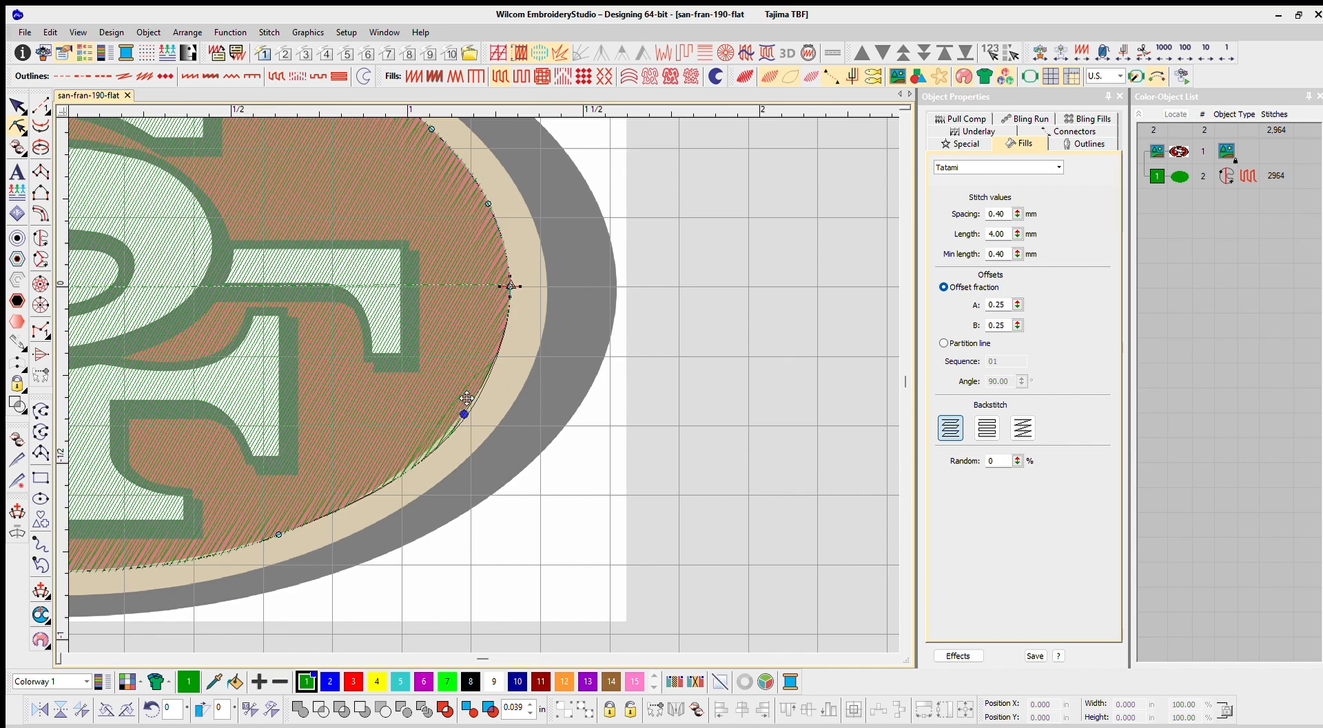
# - Rotate the oval fill's stitch angle line to a shallow slope rising toward the right and regenerate the stitches
pyautogui.scroll(-2, 479, 367)
pyautogui.scroll(-1, 315, 234)
pyautogui.moveTo(524, 153); pyautogui.dragTo(811, 372)
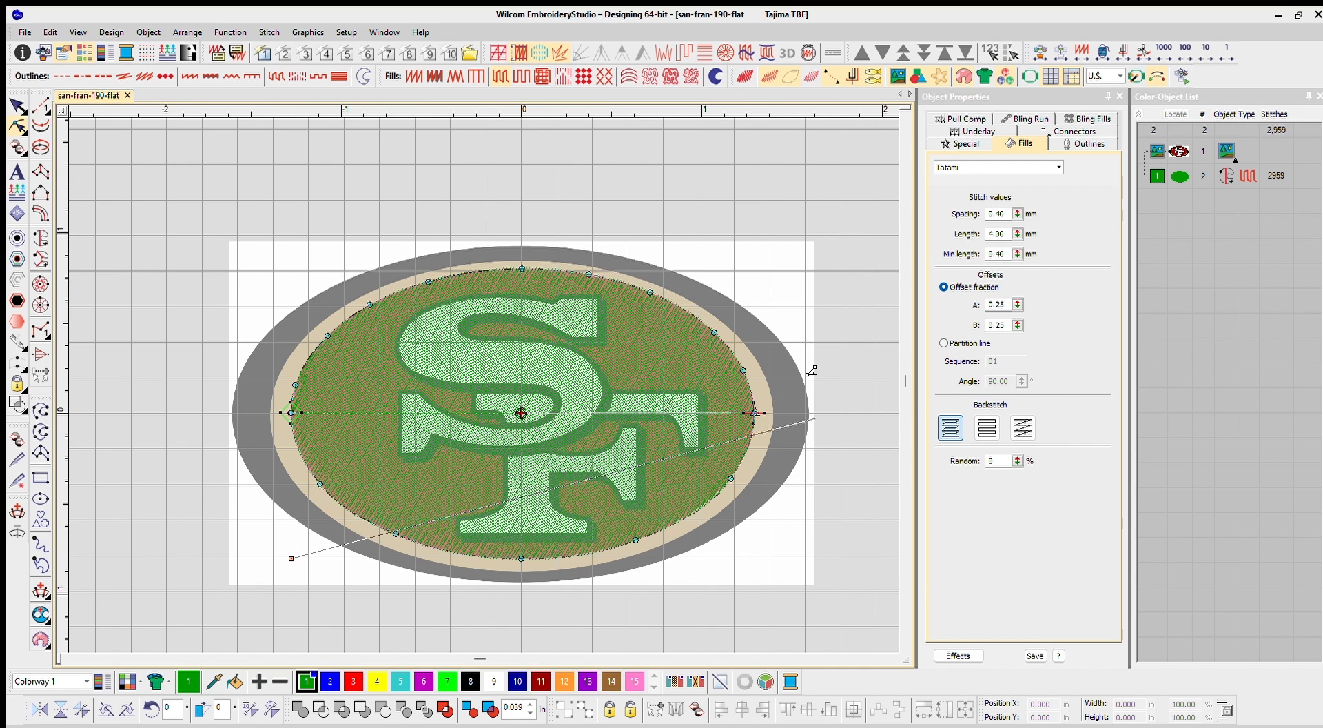
pyautogui.click(15, 104)
pyautogui.click(554, 150)
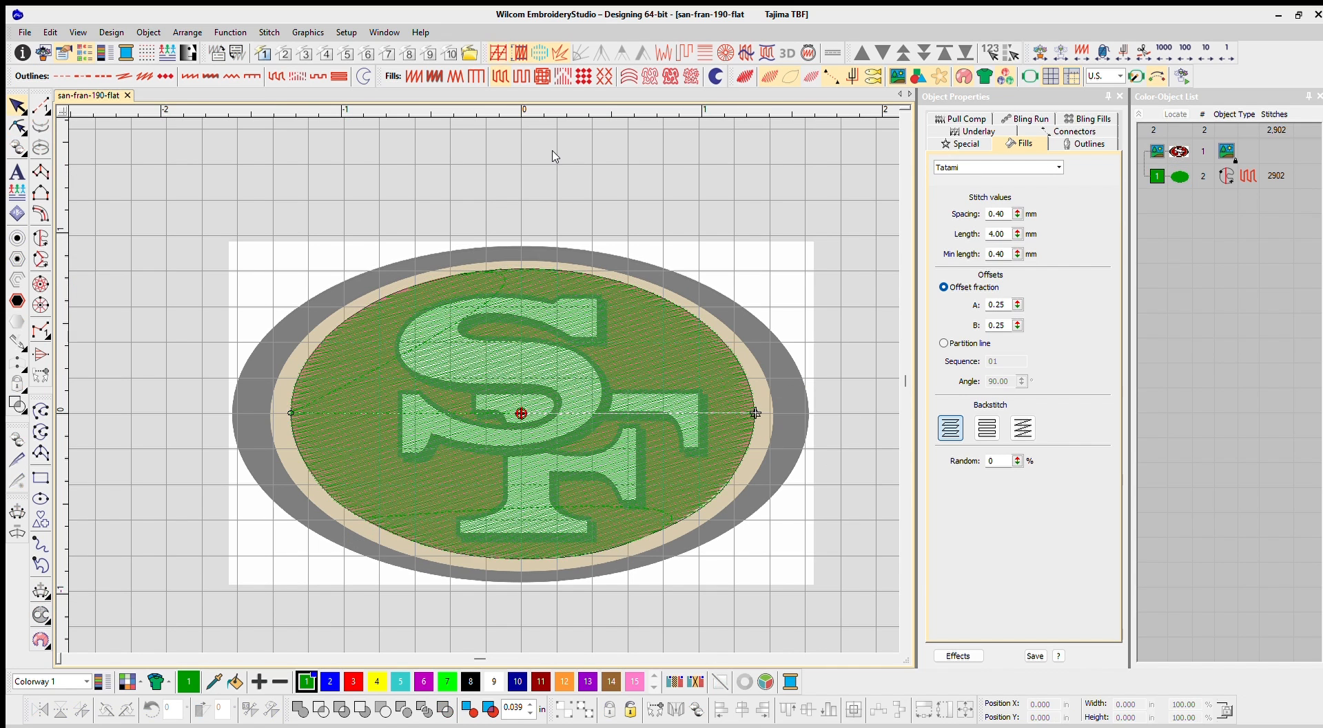
# - Move the oval fill's entry and exit points to its upper-left and lower-right edges
pyautogui.press('t')
pyautogui.click(539, 392)
pyautogui.press('h')
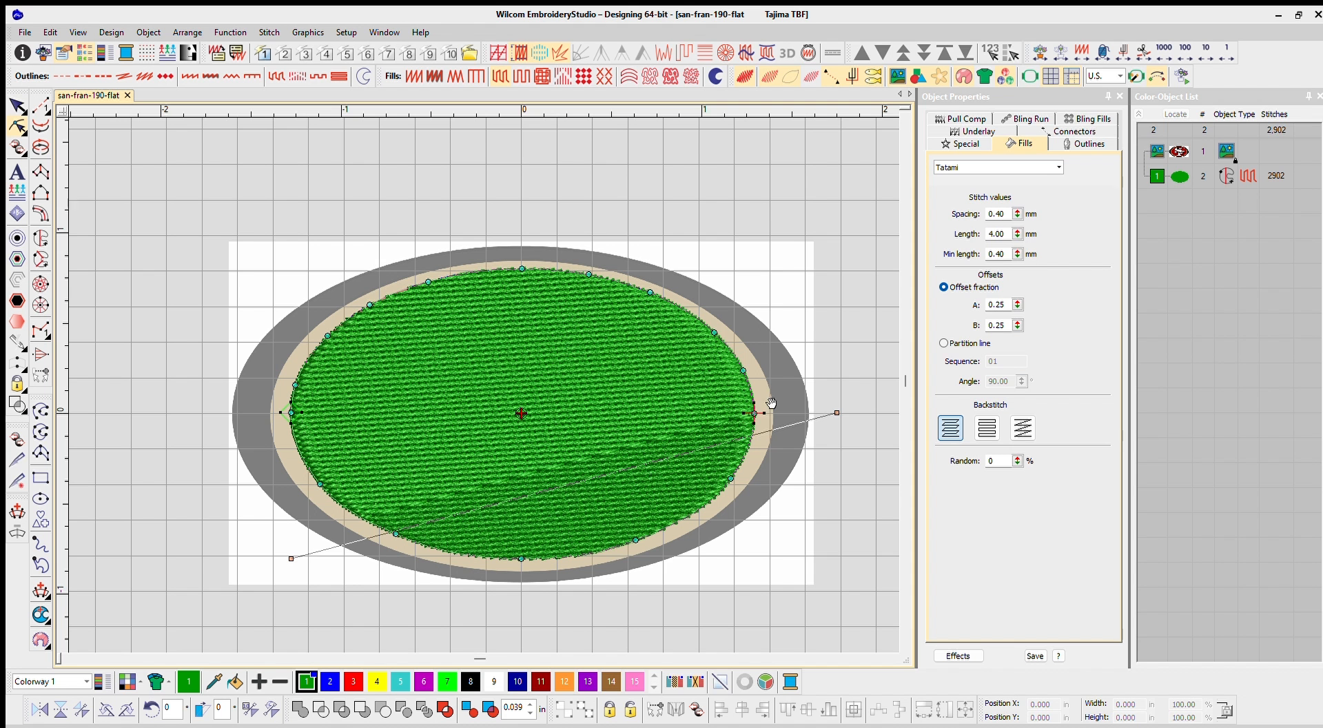
pyautogui.moveTo(683, 573); pyautogui.dragTo(614, 599)
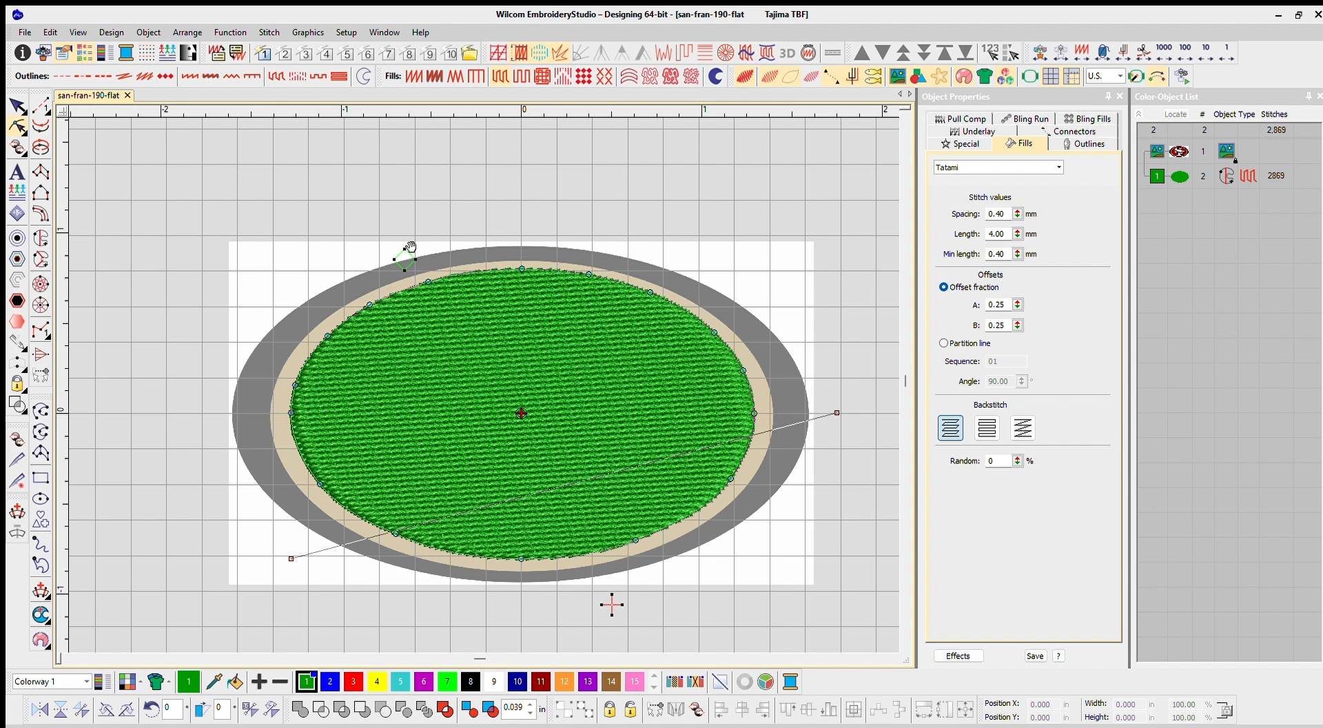
pyautogui.click(16, 101)
pyautogui.press('t')
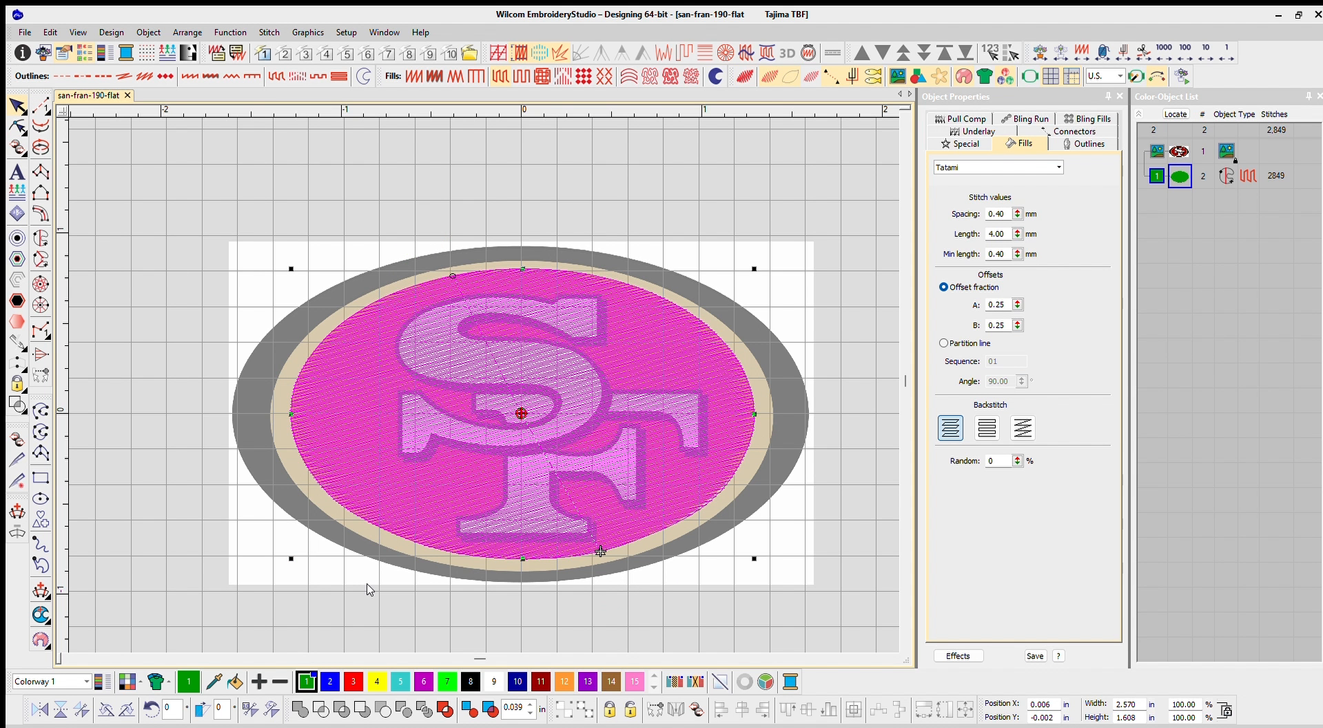
# - Recolour the oval fill with red, colour 3, and deselect it to preview the stitches
pyautogui.click(354, 682)
pyautogui.press('Escape')
pyautogui.press('t')
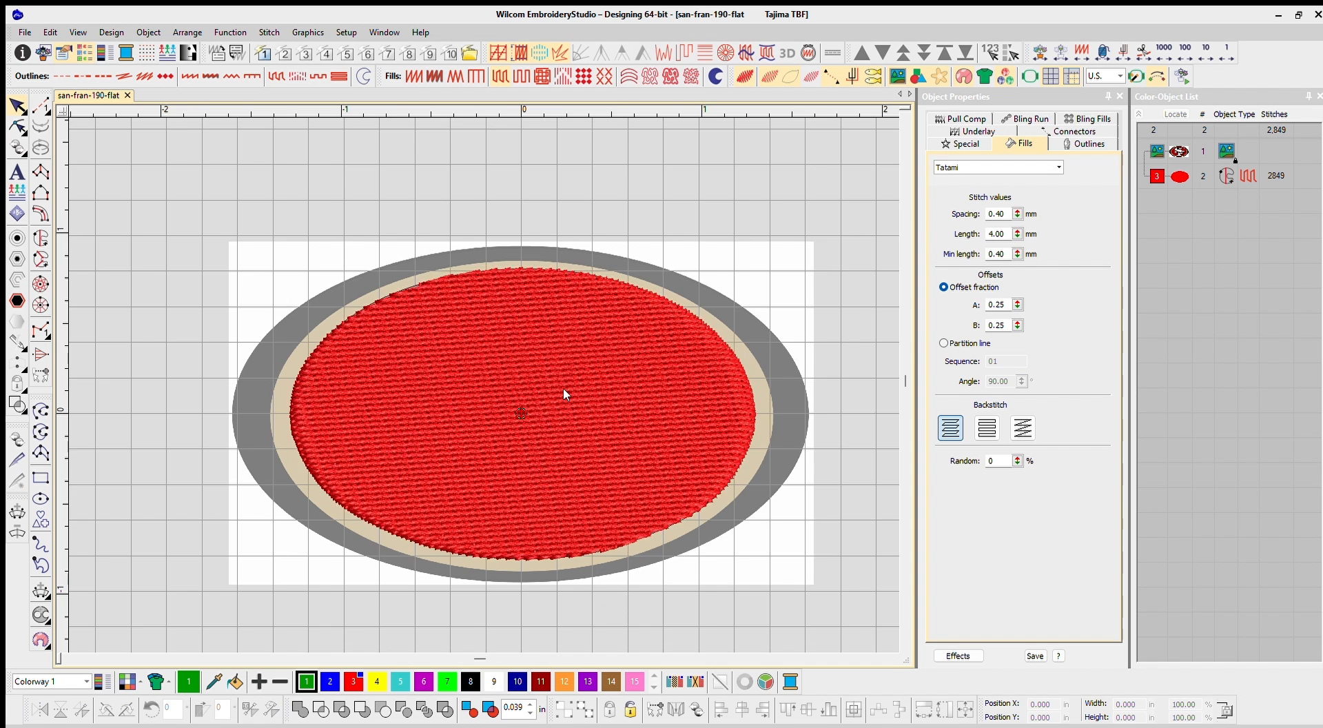
pyautogui.click(1247, 375)
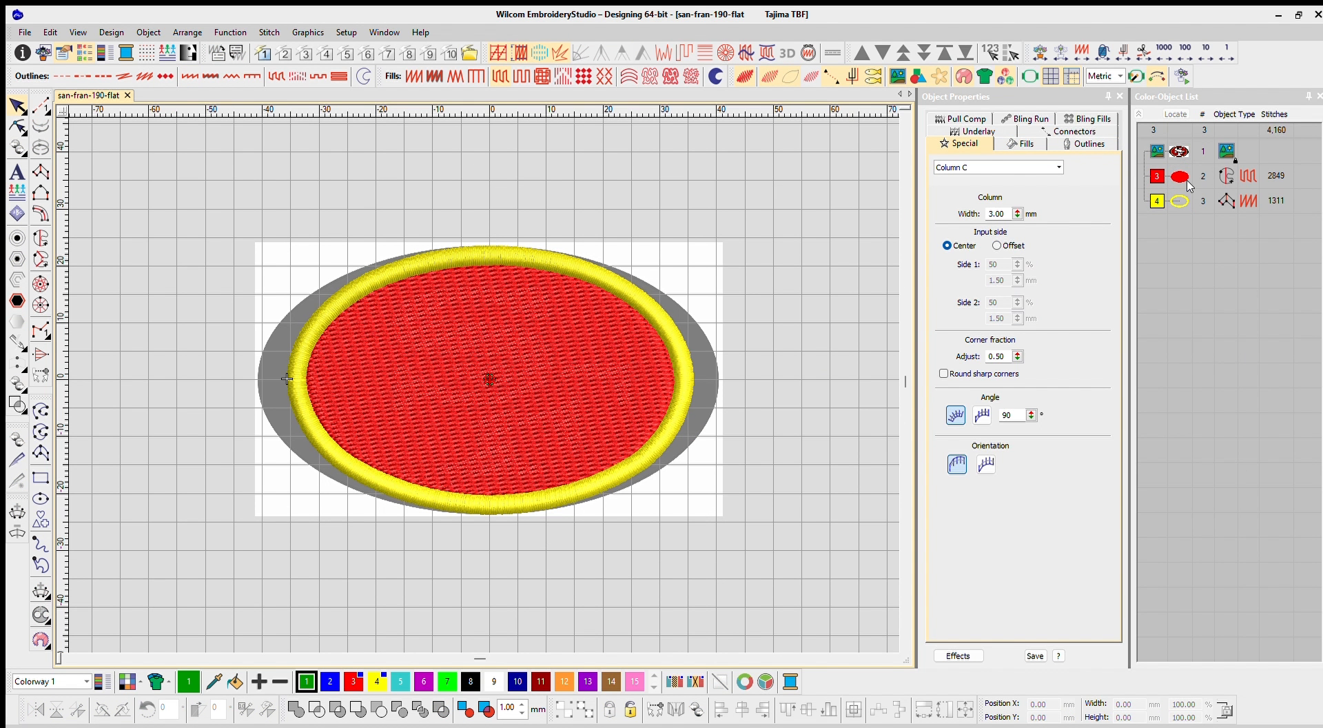
# - Reshape the yellow border, pulling its two outer nodes at the top centre down to the tan band's outer edge
pyautogui.click(1181, 201)
pyautogui.press('h')
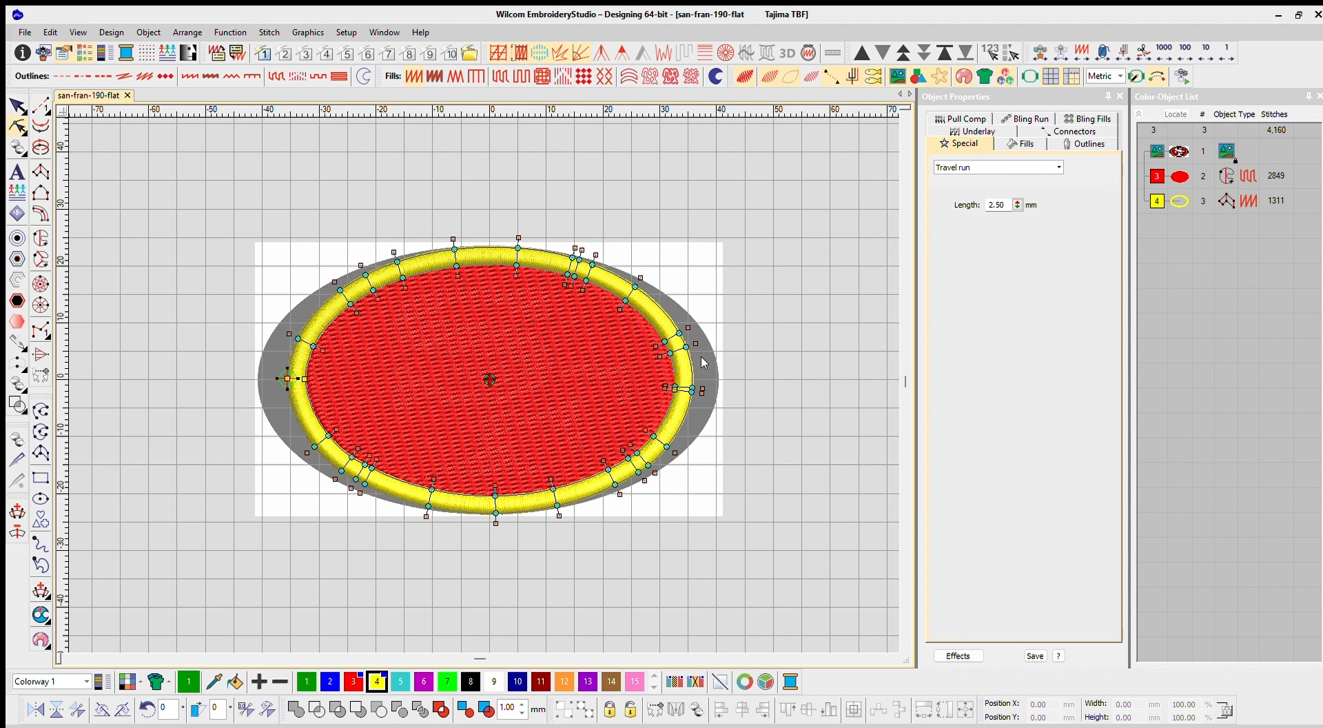
pyautogui.press('t')
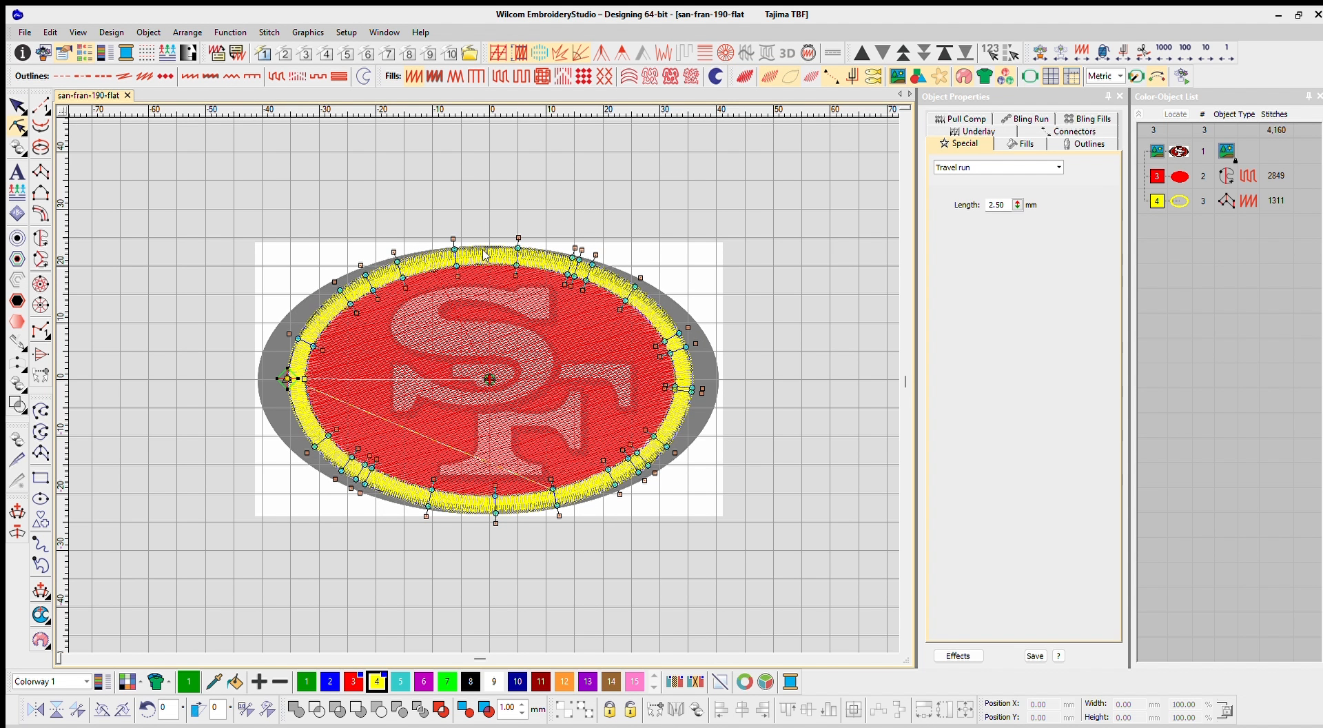
pyautogui.scroll(4, 483, 238)
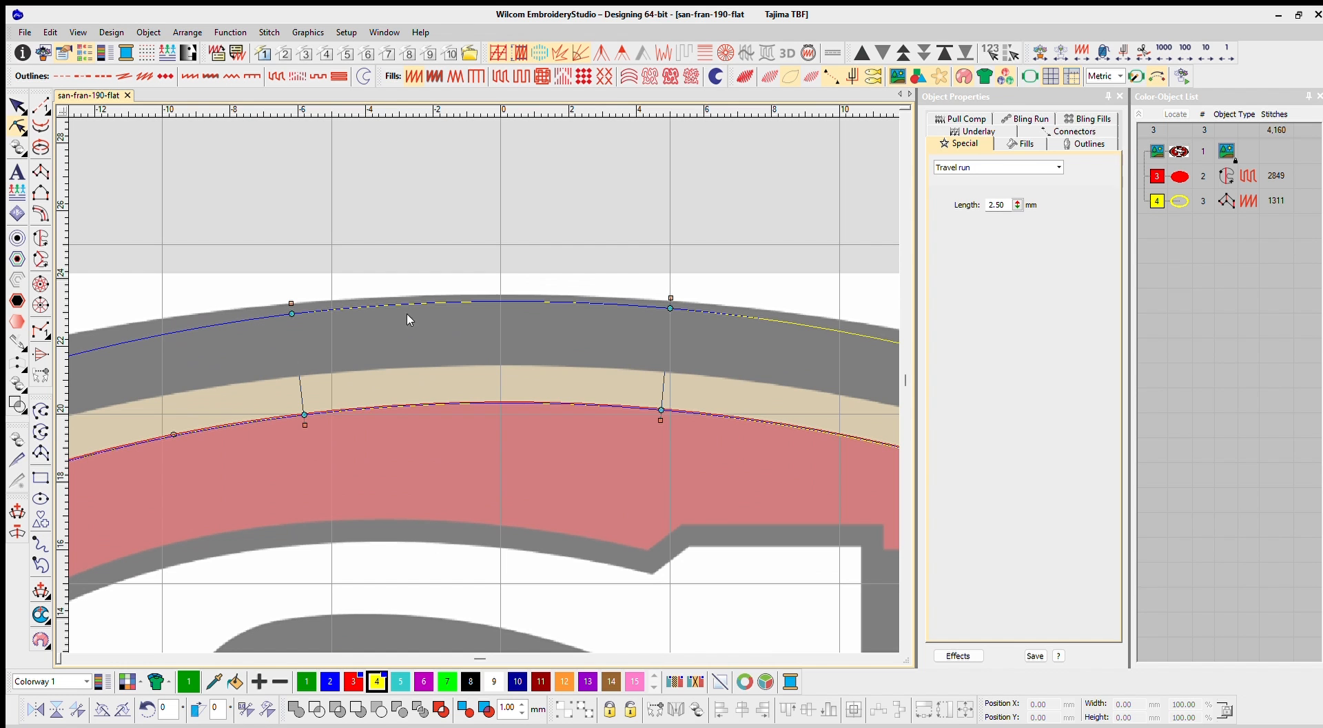
pyautogui.moveTo(293, 298); pyautogui.dragTo(298, 359)
pyautogui.moveTo(671, 293); pyautogui.dragTo(666, 357)
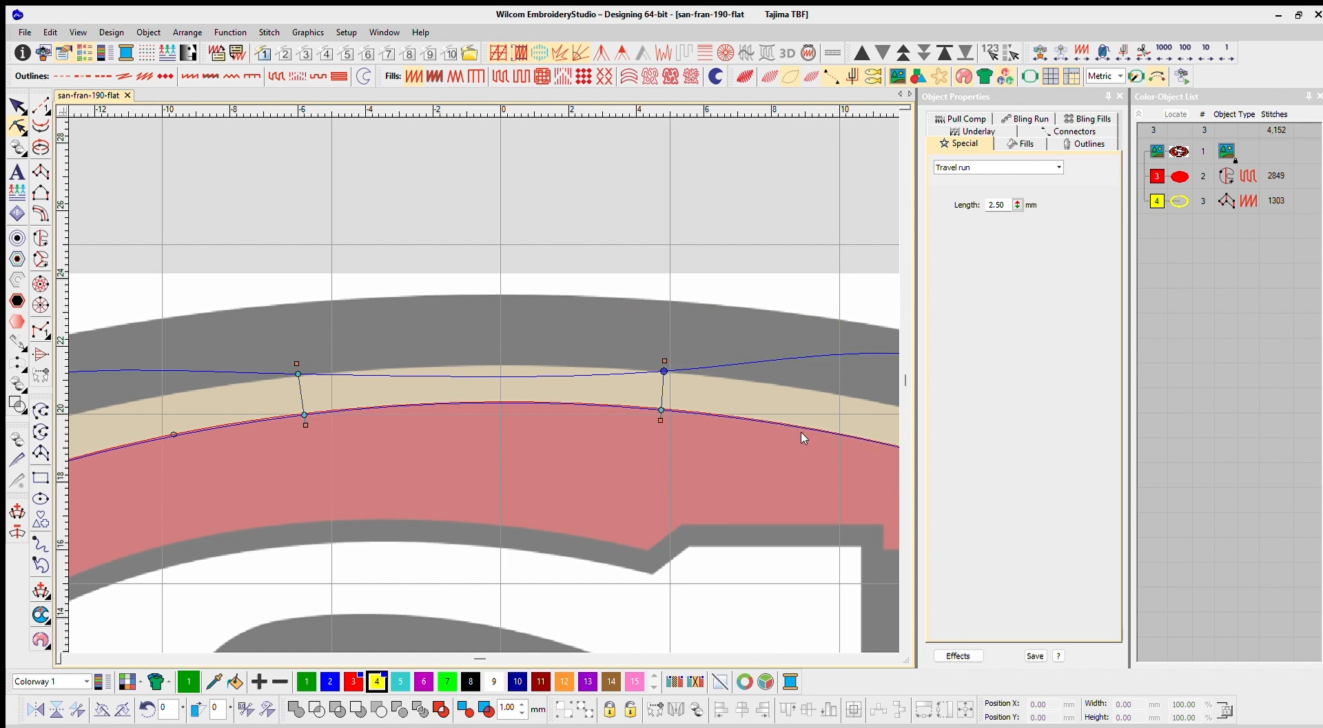
# - Pull the yellow border's outer nodes along the upper right in to the tan band's outer edge
pyautogui.scroll(-1, 801, 441)
pyautogui.moveTo(604, 321); pyautogui.dragTo(668, 356)
pyautogui.moveTo(847, 410); pyautogui.dragTo(829, 437)
pyautogui.scroll(-3, 819, 493)
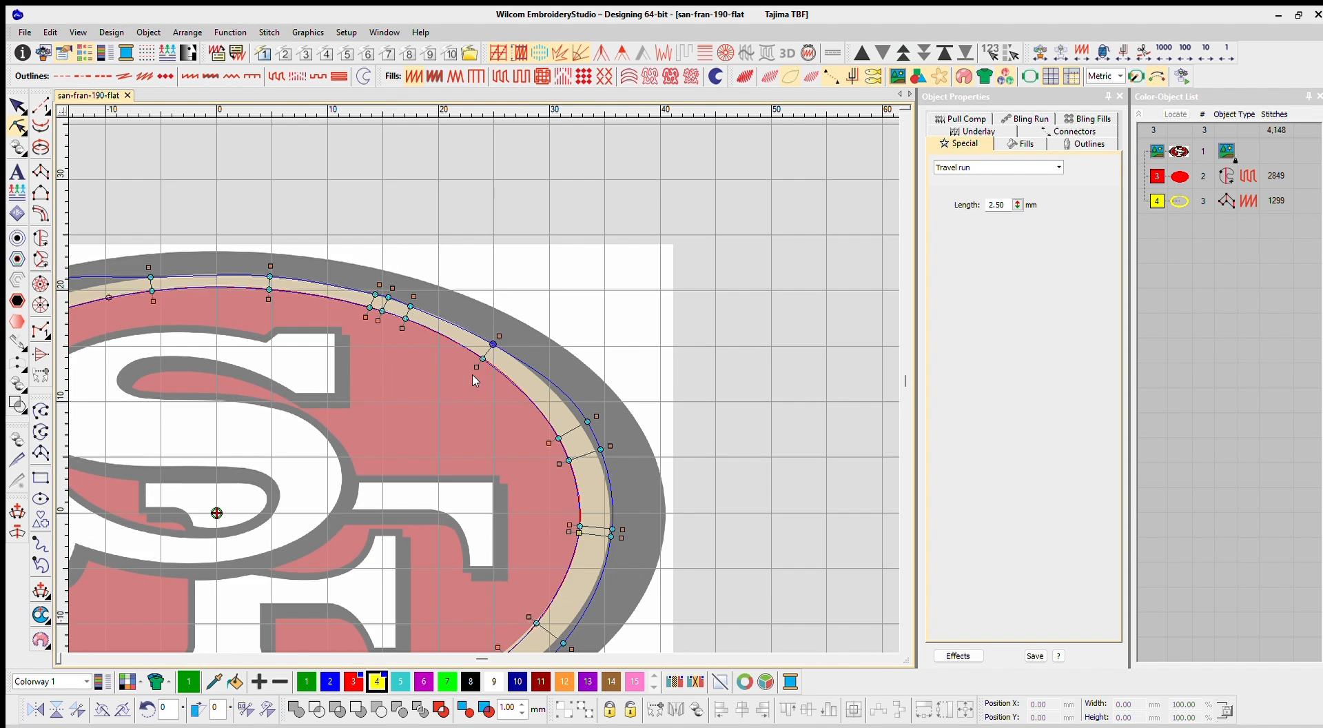
# - Align the yellow border's outer nodes on the right side with the tan band and delete the redundant node pair there
pyautogui.scroll(4, 522, 445)
pyautogui.moveTo(613, 291); pyautogui.dragTo(602, 300)
pyautogui.moveTo(646, 359); pyautogui.dragTo(637, 364)
pyautogui.moveTo(676, 565); pyautogui.dragTo(669, 568)
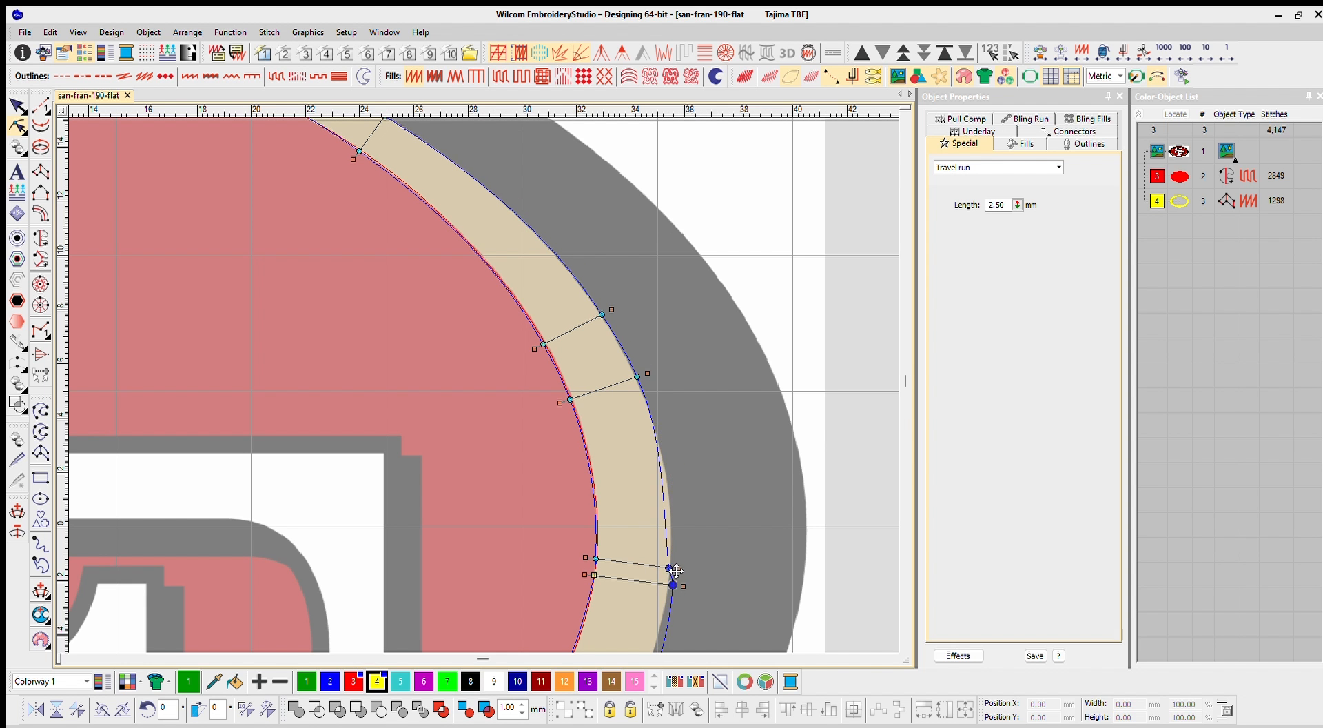
pyautogui.press('Delete')
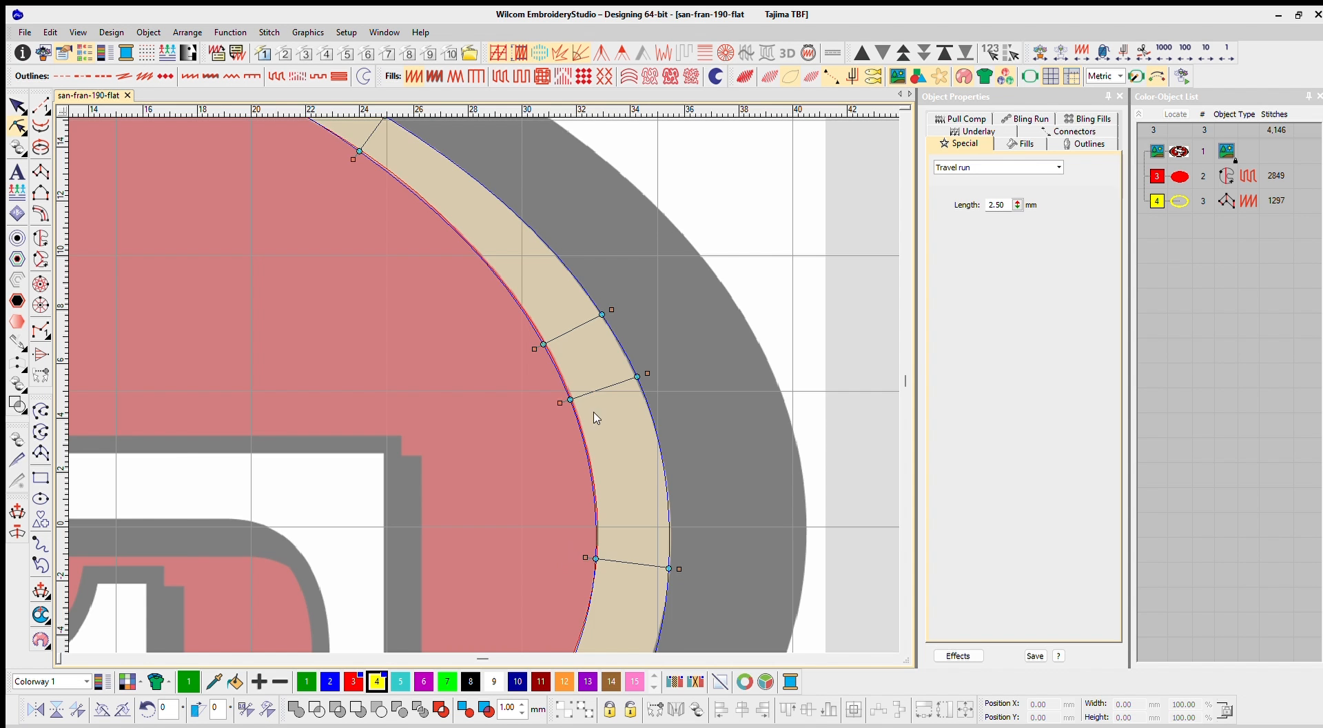
# - Fit the yellow border's lower-right nodes to the tan band's edges and delete the redundant node pair between them
pyautogui.scroll(-2, 448, 503)
pyautogui.scroll(3, 387, 570)
pyautogui.moveTo(450, 369); pyautogui.dragTo(496, 329)
pyautogui.moveTo(600, 236); pyautogui.dragTo(598, 234)
pyautogui.moveTo(677, 313); pyautogui.dragTo(662, 300)
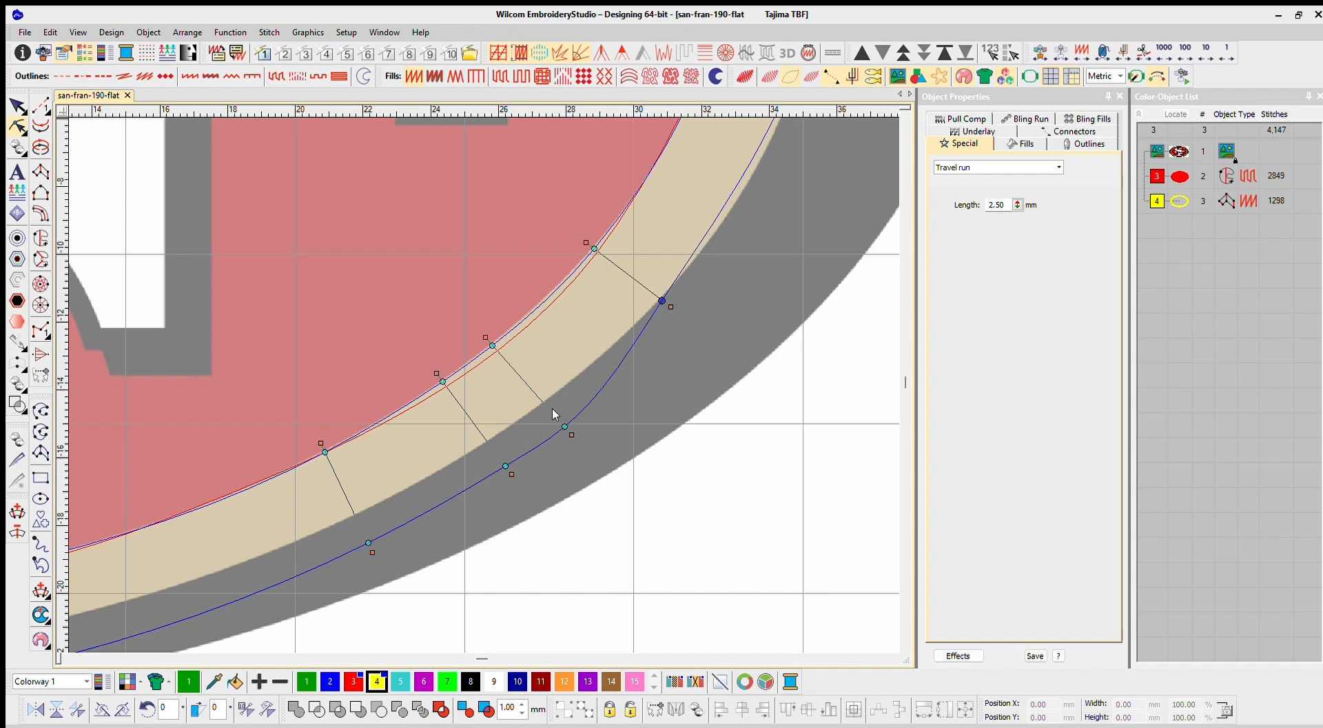
pyautogui.moveTo(566, 407); pyautogui.dragTo(544, 403)
pyautogui.moveTo(505, 466); pyautogui.dragTo(512, 452)
pyautogui.press('Delete')
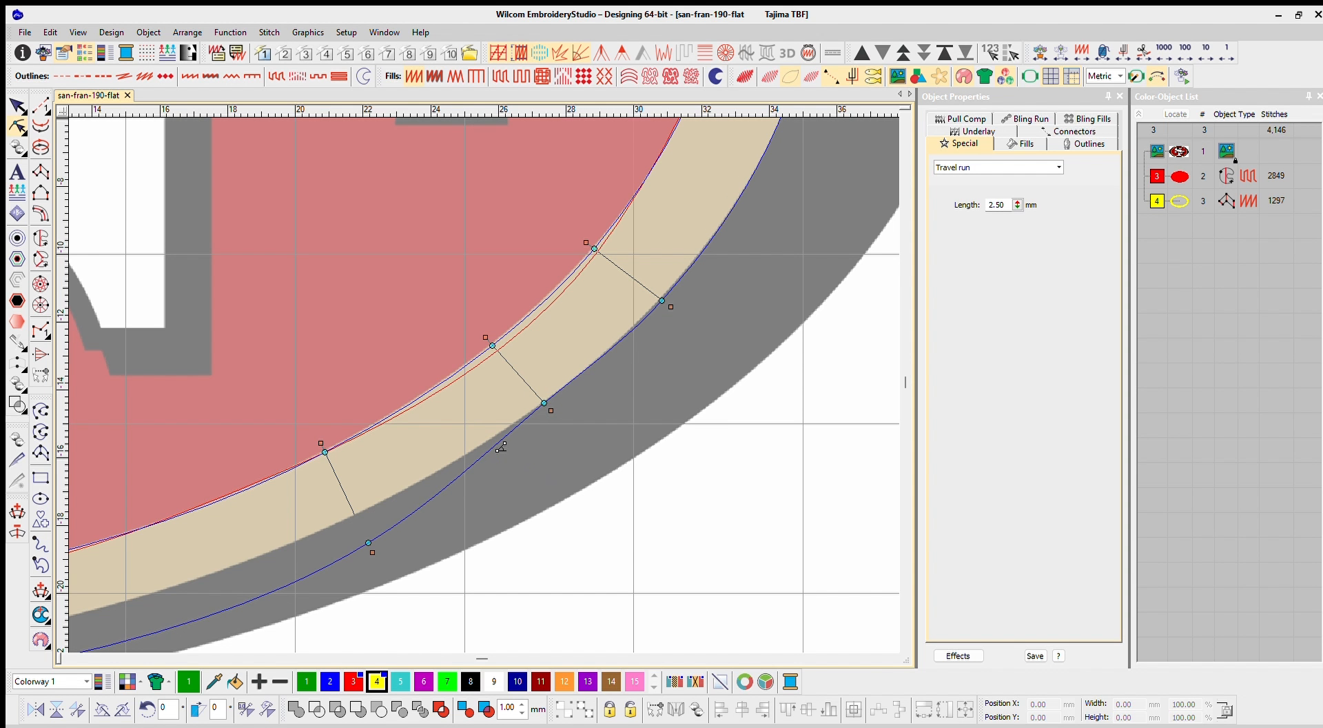
pyautogui.moveTo(368, 542); pyautogui.dragTo(355, 517)
# - Pull the yellow border's outer nodes along the bottom edge up to the tan band's outer boundary
pyautogui.scroll(-2, 357, 517)
pyautogui.scroll(3, 317, 445)
pyautogui.moveTo(473, 411); pyautogui.dragTo(462, 363)
pyautogui.scroll(-2, 441, 369)
pyautogui.scroll(-1, 241, 443)
pyautogui.scroll(4, 472, 365)
pyautogui.moveTo(524, 394); pyautogui.dragTo(522, 330)
pyautogui.scroll(-4, 476, 344)
pyautogui.scroll(2, 400, 383)
pyautogui.moveTo(474, 370); pyautogui.dragTo(532, 332)
# - Move the yellow border's outer nodes on the lower left in to the tan band's outer boundary
pyautogui.scroll(2, 172, 246)
pyautogui.moveTo(411, 290); pyautogui.dragTo(429, 267)
pyautogui.scroll(-2, 479, 360)
pyautogui.scroll(3, 331, 290)
pyautogui.moveTo(474, 307); pyautogui.dragTo(490, 293)
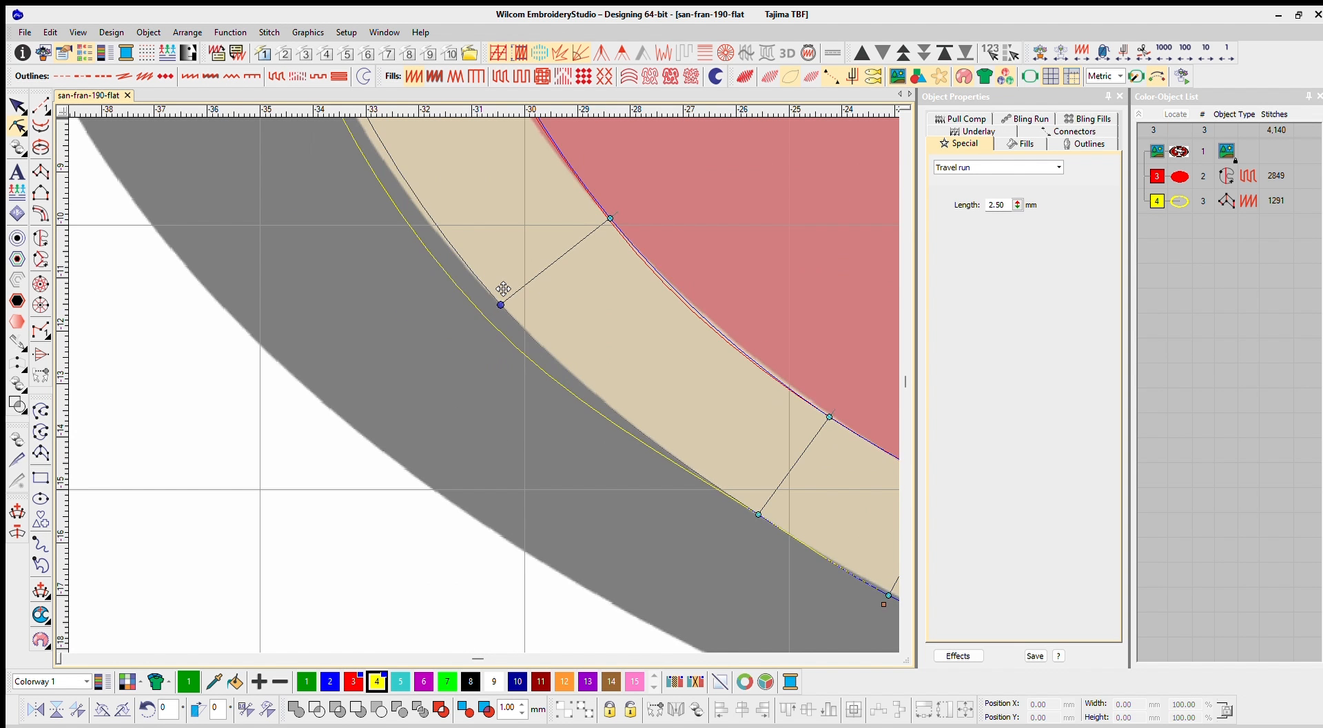
# - Pull the yellow border's outer nodes along the left and upper-left sides in to the tan band's outer edge
pyautogui.scroll(-3, 488, 296)
pyautogui.scroll(2, 466, 310)
pyautogui.scroll(-2, 463, 352)
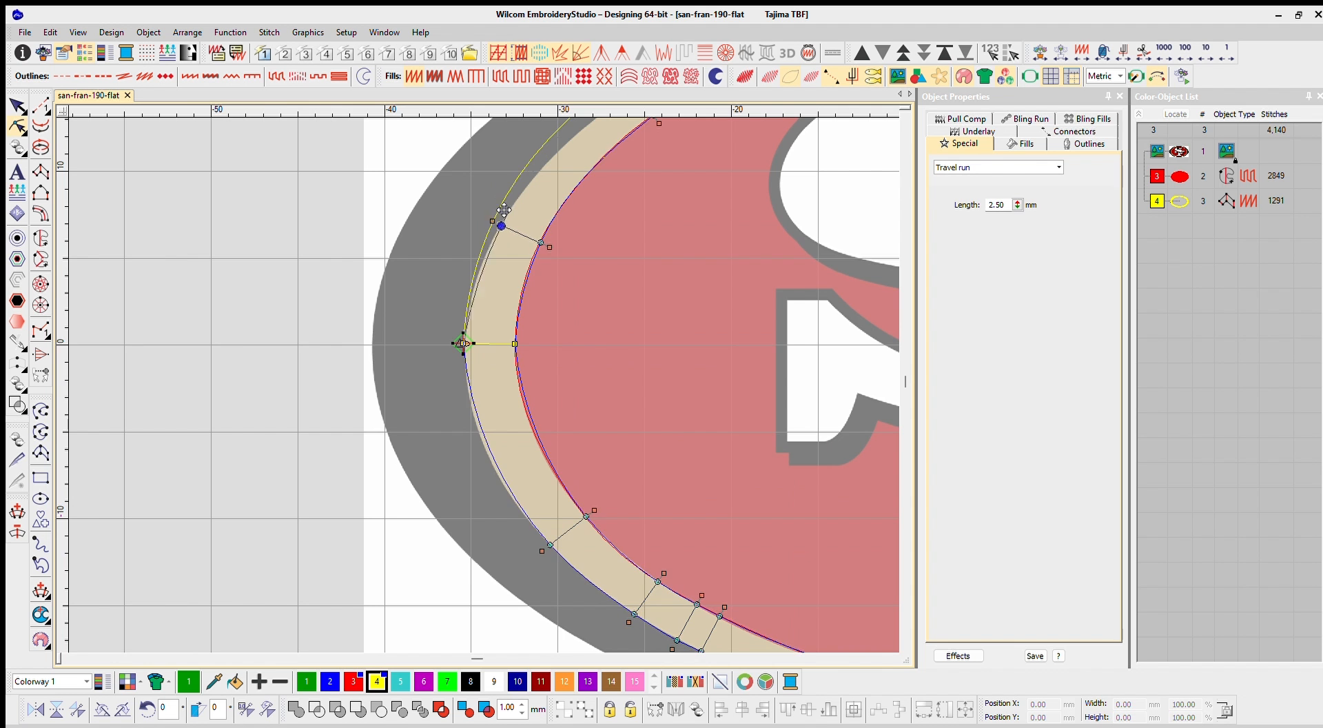
pyautogui.moveTo(502, 209); pyautogui.dragTo(503, 208)
pyautogui.scroll(-1, 582, 210)
pyautogui.scroll(4, 533, 278)
pyautogui.moveTo(448, 348); pyautogui.dragTo(468, 385)
pyautogui.moveTo(593, 268); pyautogui.dragTo(615, 300)
pyautogui.moveTo(786, 178); pyautogui.dragTo(800, 233)
pyautogui.scroll(-3, 347, 426)
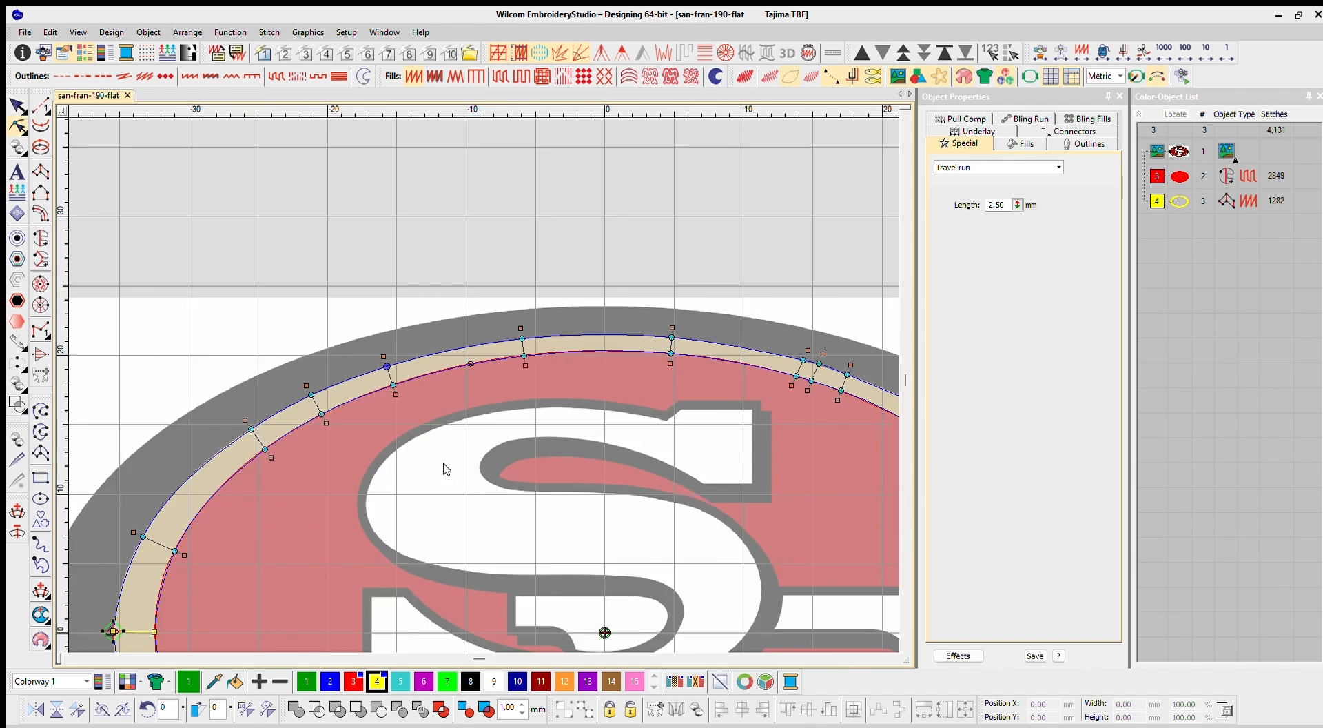
# - Adjust the yellow border's inner edge on the left and lower-right sides to follow the edge of the red area
pyautogui.scroll(3, 346, 425)
pyautogui.moveTo(466, 316); pyautogui.dragTo(527, 305)
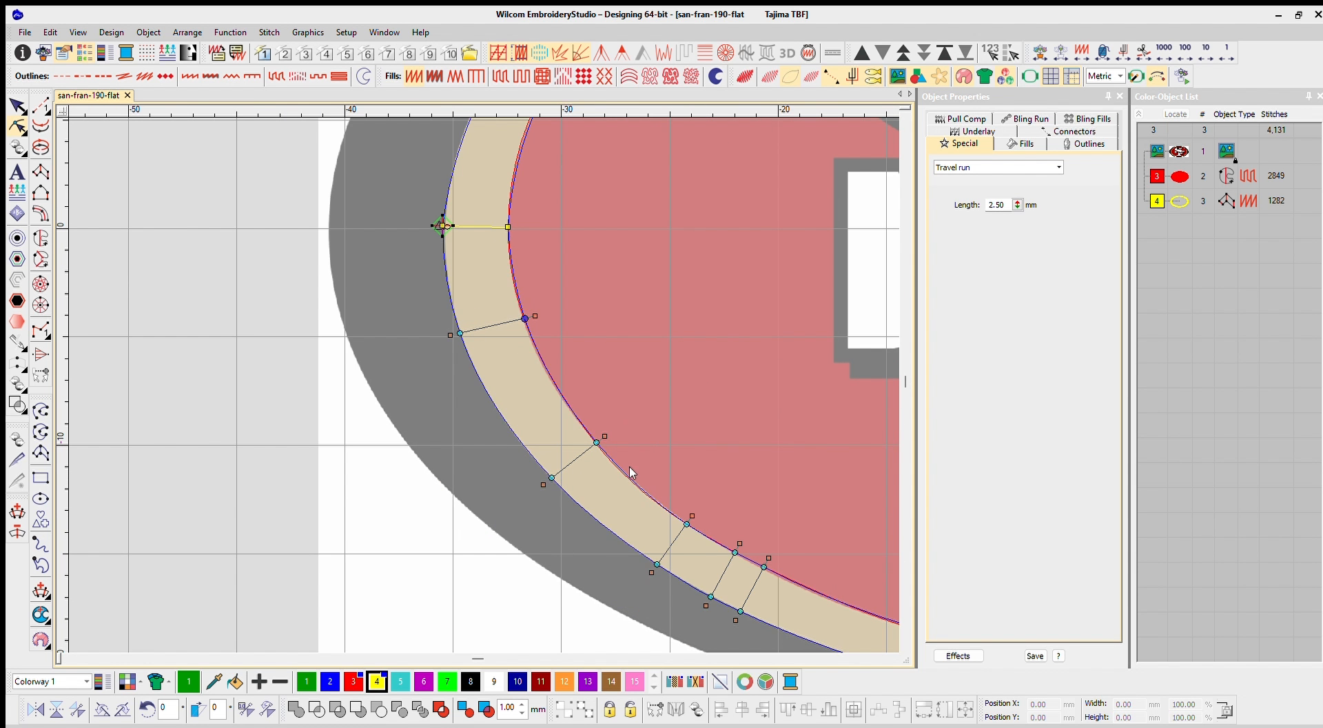
pyautogui.scroll(-2, 629, 469)
pyautogui.scroll(-1, 780, 422)
pyautogui.scroll(1, 668, 330)
pyautogui.scroll(4, 573, 313)
pyautogui.moveTo(492, 362); pyautogui.dragTo(488, 360)
pyautogui.scroll(-3, 600, 317)
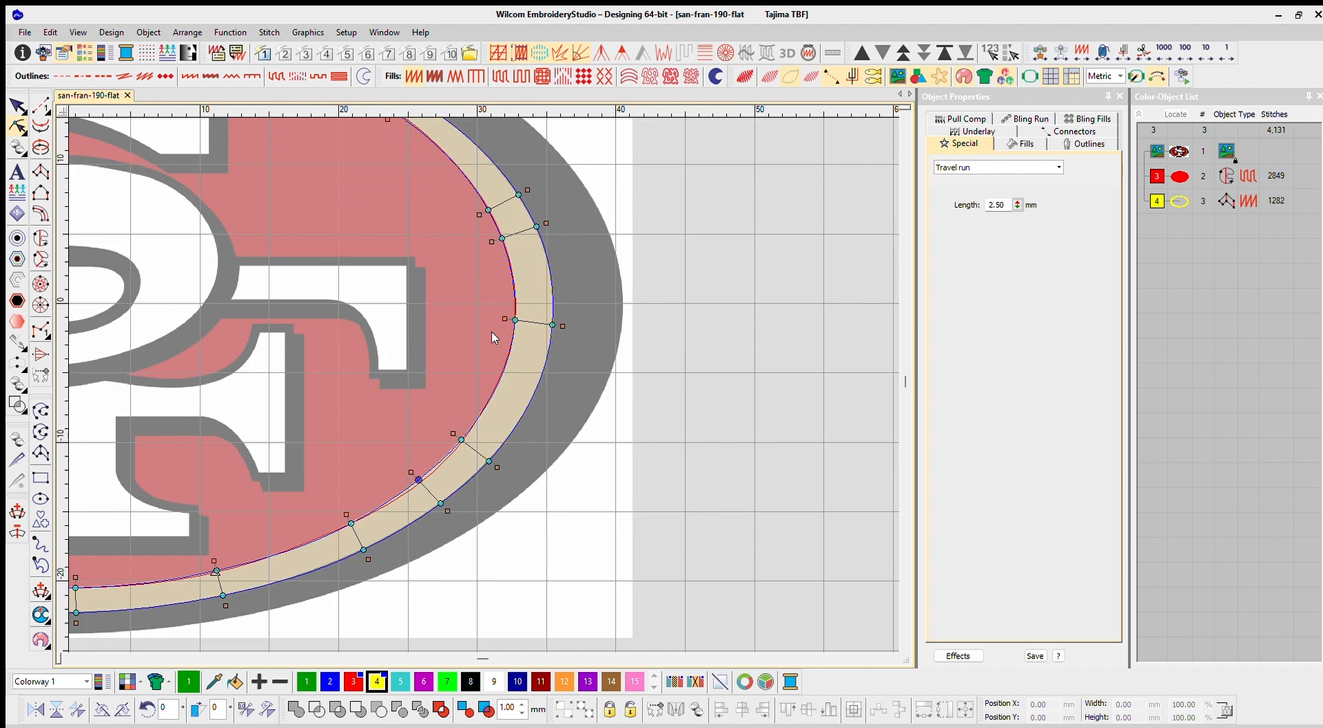
# - Examine the yellow border's inner and outer edges against the tan band around the top, right and bottom of the oval
pyautogui.scroll(4, 299, 264)
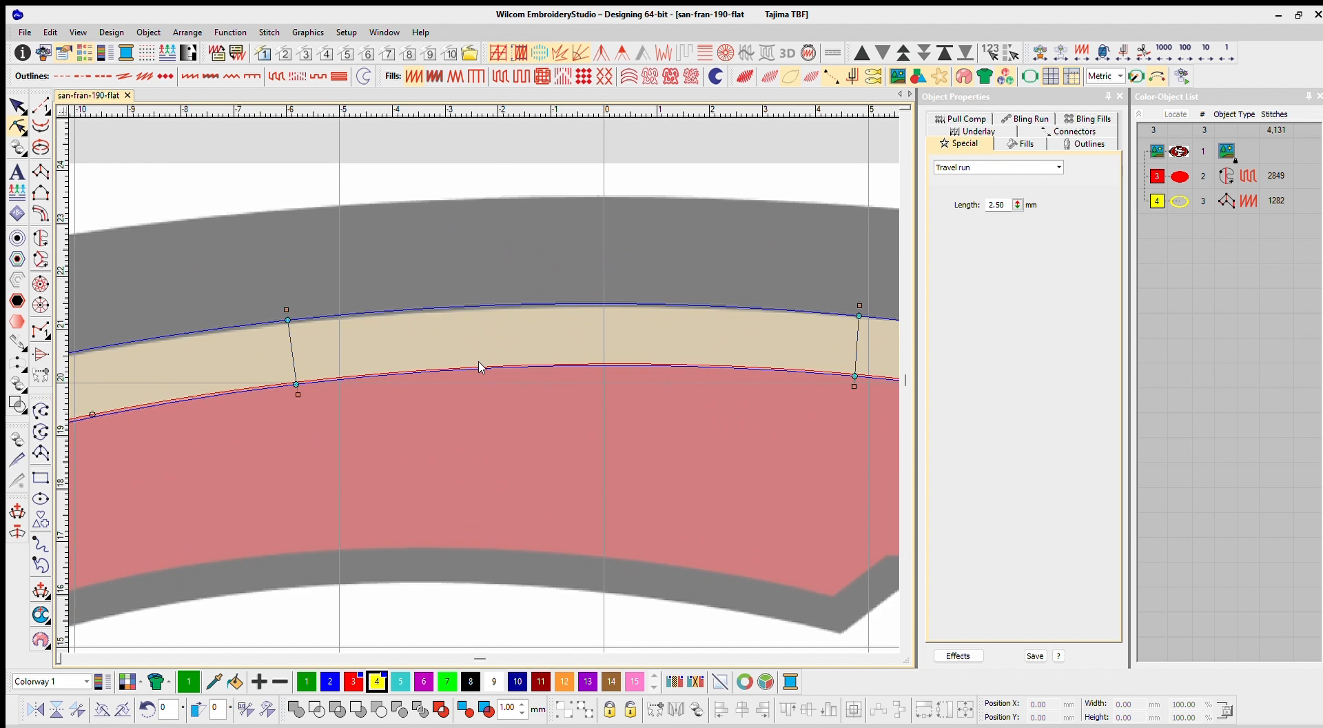
pyautogui.scroll(-3, 604, 369)
pyautogui.scroll(3, 462, 344)
pyautogui.scroll(-1, 509, 341)
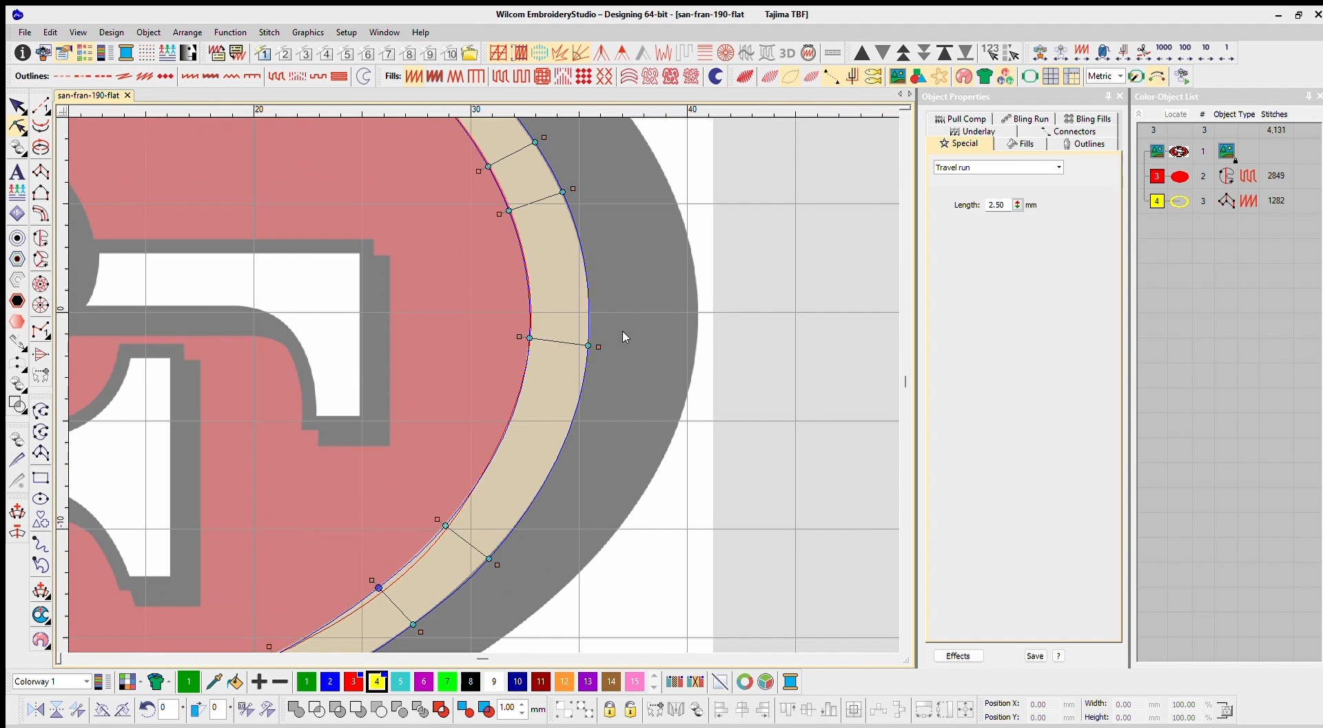
pyautogui.scroll(-1, 380, 567)
pyautogui.scroll(2, 399, 504)
pyautogui.scroll(-2, 199, 430)
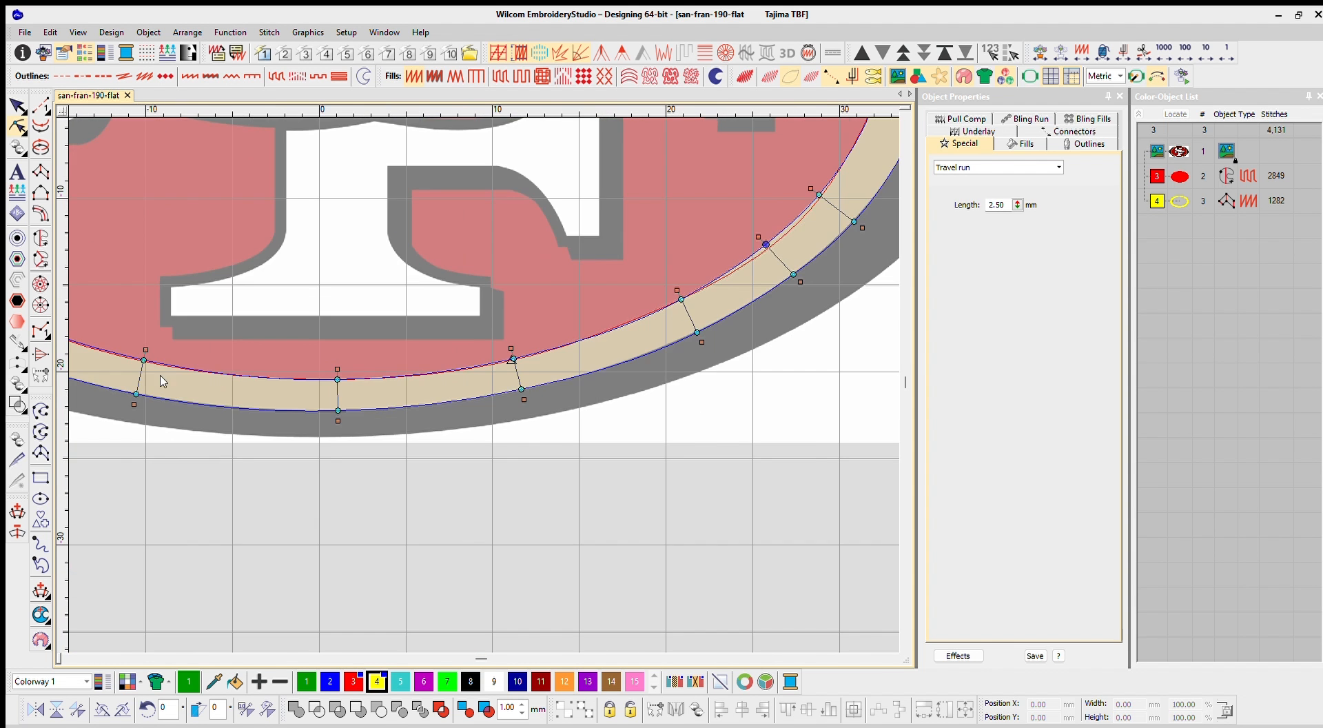
pyautogui.scroll(-1, 163, 379)
# - Begin a new closed shape and trace curve points along the grey ring's outer edge from the far left up to the top
pyautogui.press('Escape')
pyautogui.press('s')
pyautogui.press('t')
pyautogui.scroll(-2, 482, 317)
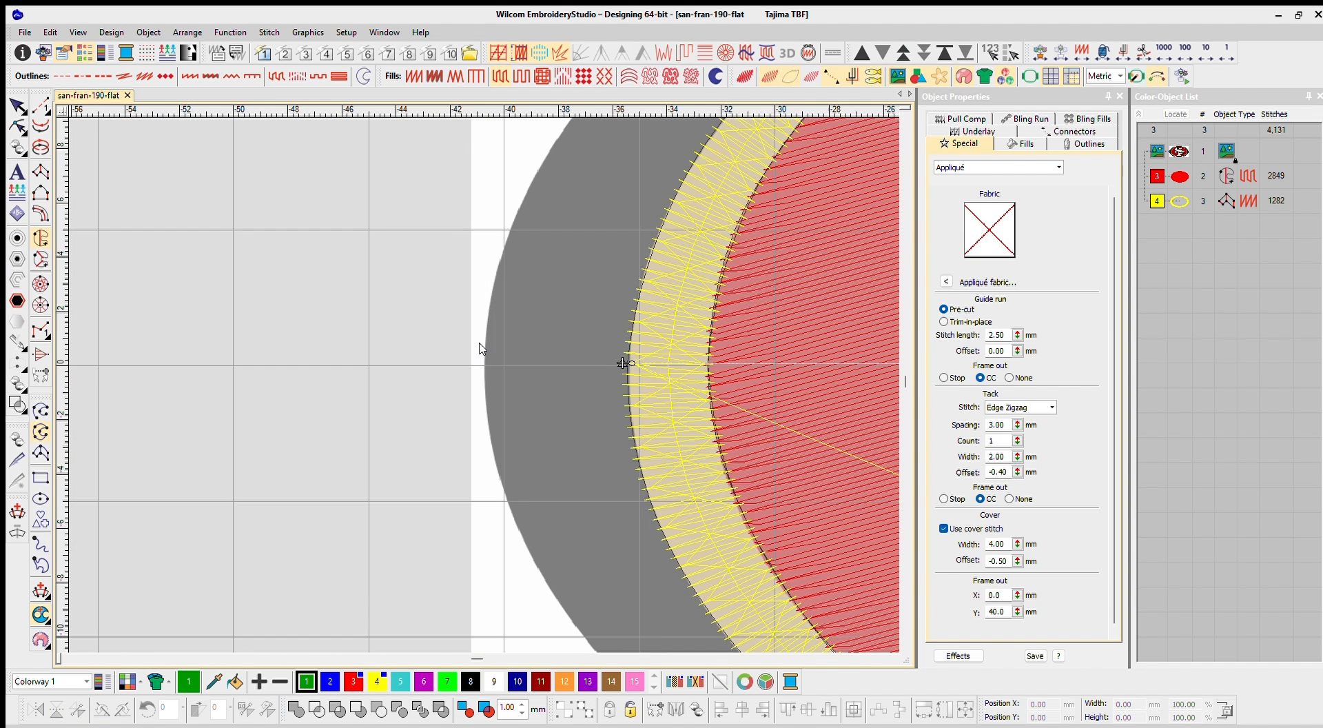
pyautogui.click(483, 351)
pyautogui.rightClick(468, 284)
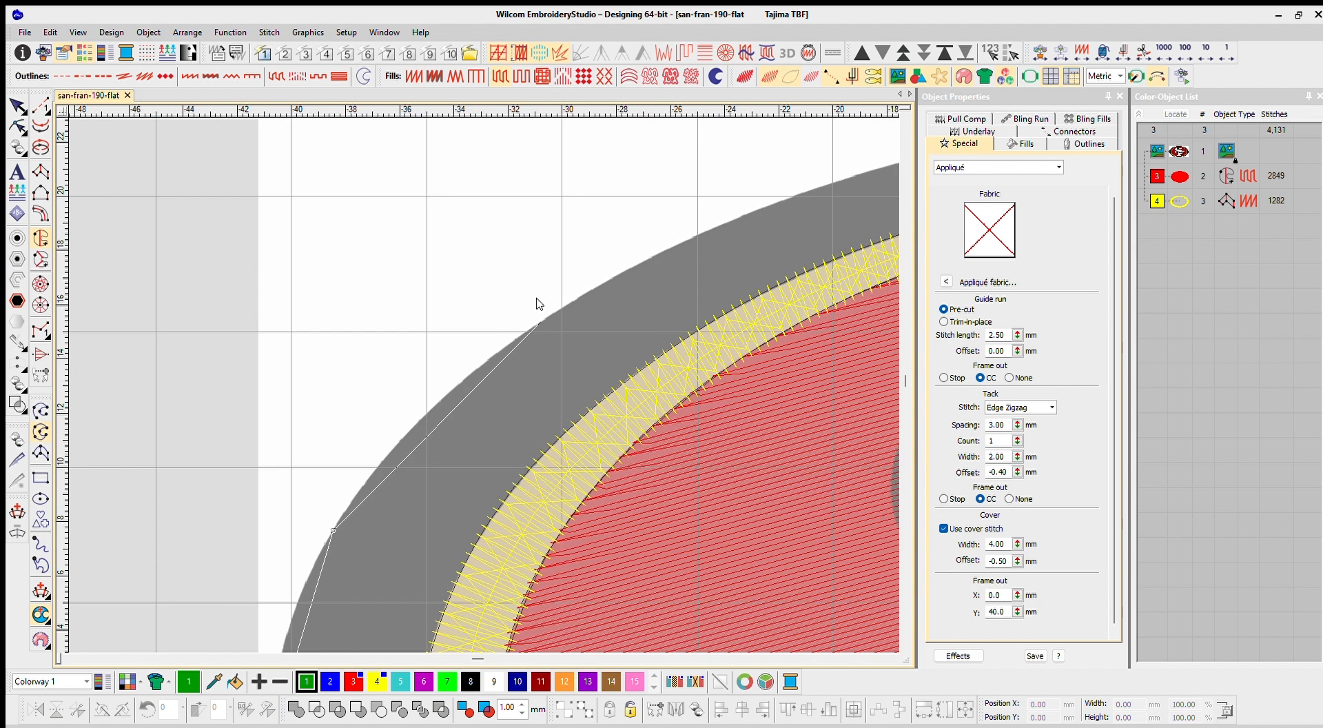
pyautogui.rightClick(542, 308)
pyautogui.rightClick(744, 208)
pyautogui.rightClick(786, 245)
pyautogui.rightClick(820, 326)
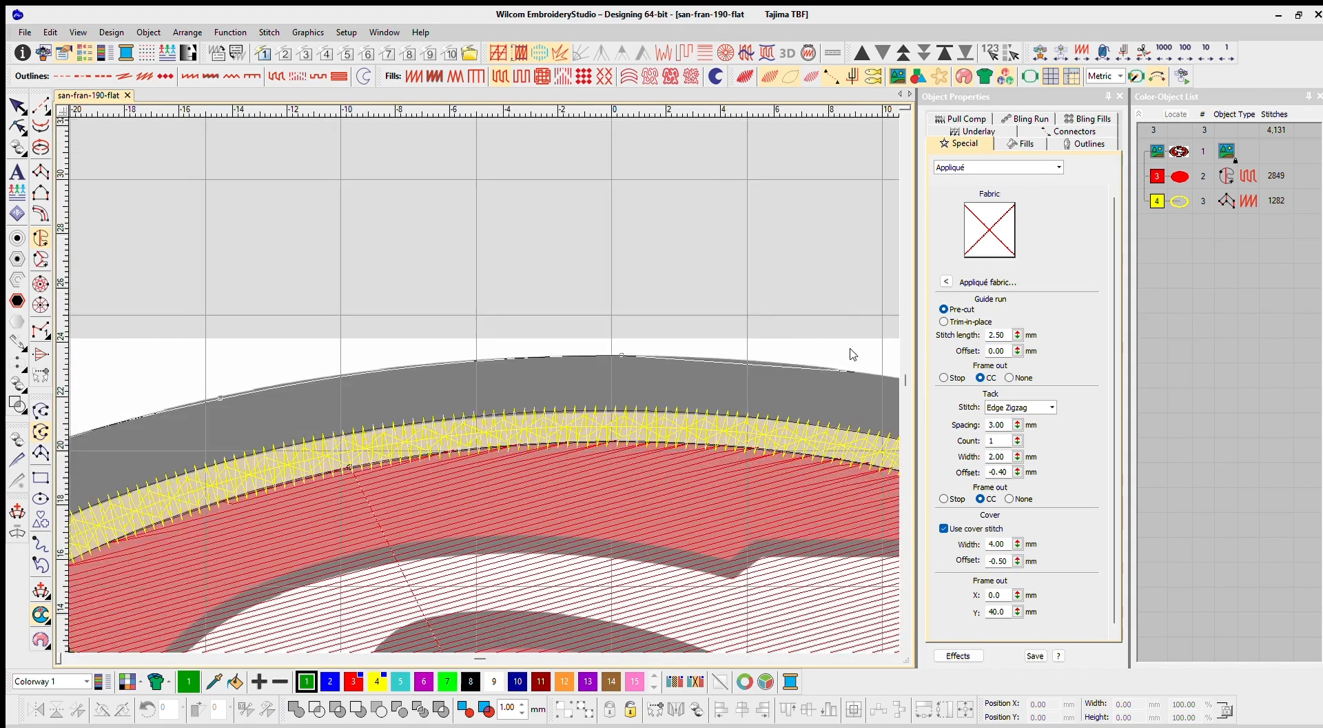
# - Continue the trace with curve points along the grey ring's outer edge down the upper-right and right sides to the lower right
pyautogui.rightClick(752, 392)
pyautogui.scroll(-2, 800, 482)
pyautogui.scroll(3, 583, 393)
pyautogui.rightClick(584, 302)
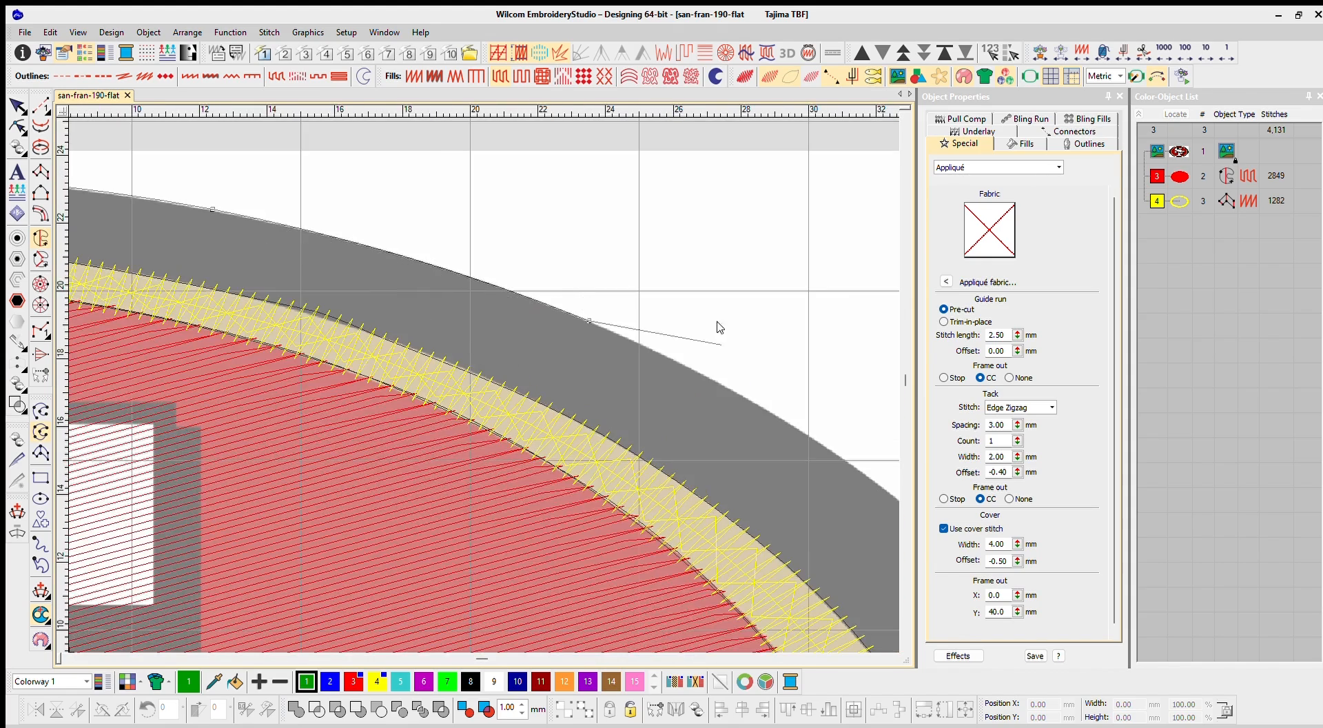
pyautogui.rightClick(706, 459)
pyautogui.rightClick(669, 509)
pyautogui.rightClick(528, 585)
pyautogui.rightClick(393, 534)
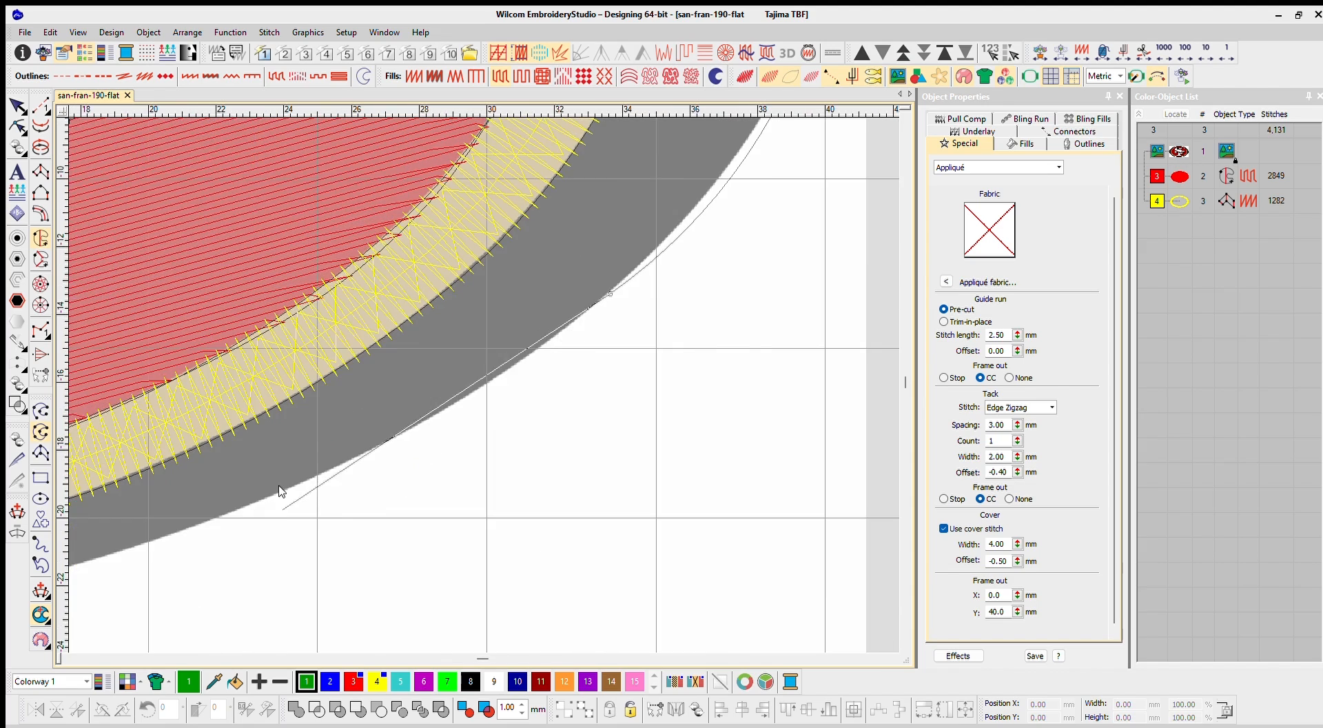
# - Trace the grey ring's outer edge along the bottom and lower left back to the start and generate the oval
pyautogui.rightClick(289, 487)
pyautogui.rightClick(286, 423)
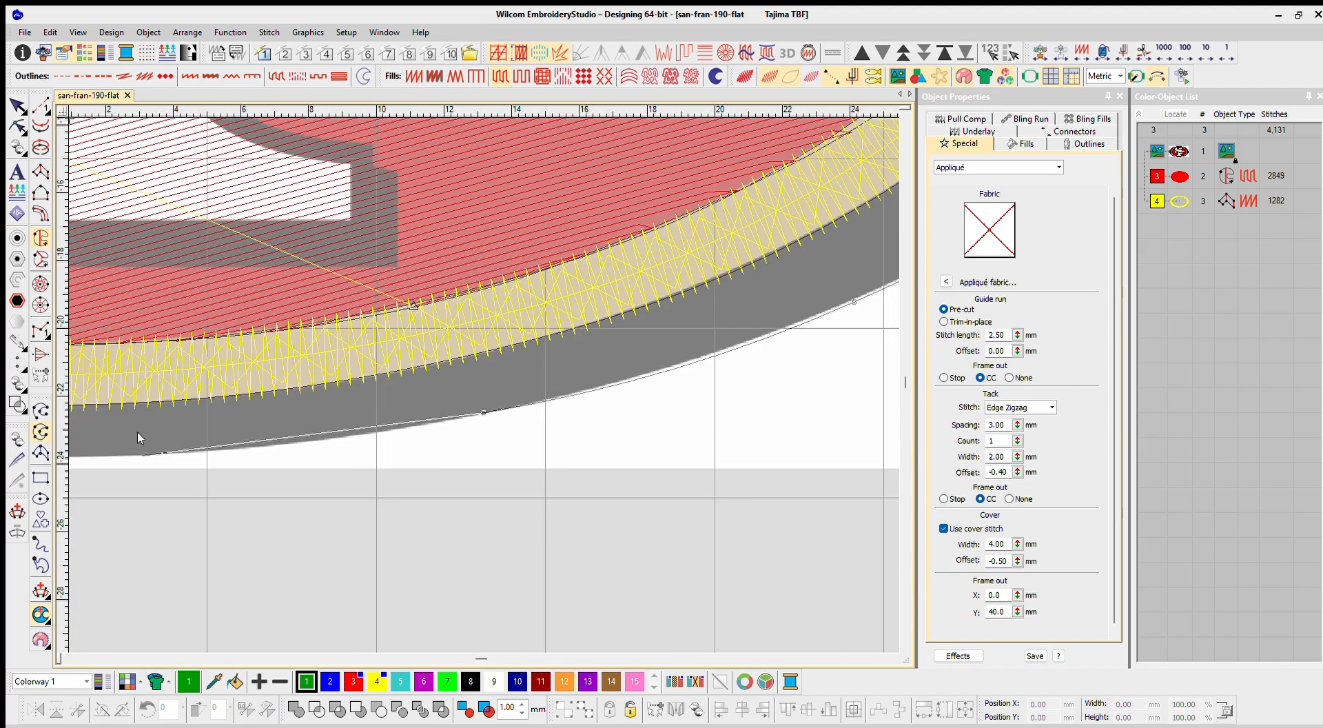
pyautogui.rightClick(138, 431)
pyautogui.scroll(-3, 138, 431)
pyautogui.scroll(3, 317, 360)
pyautogui.scroll(-3, 415, 344)
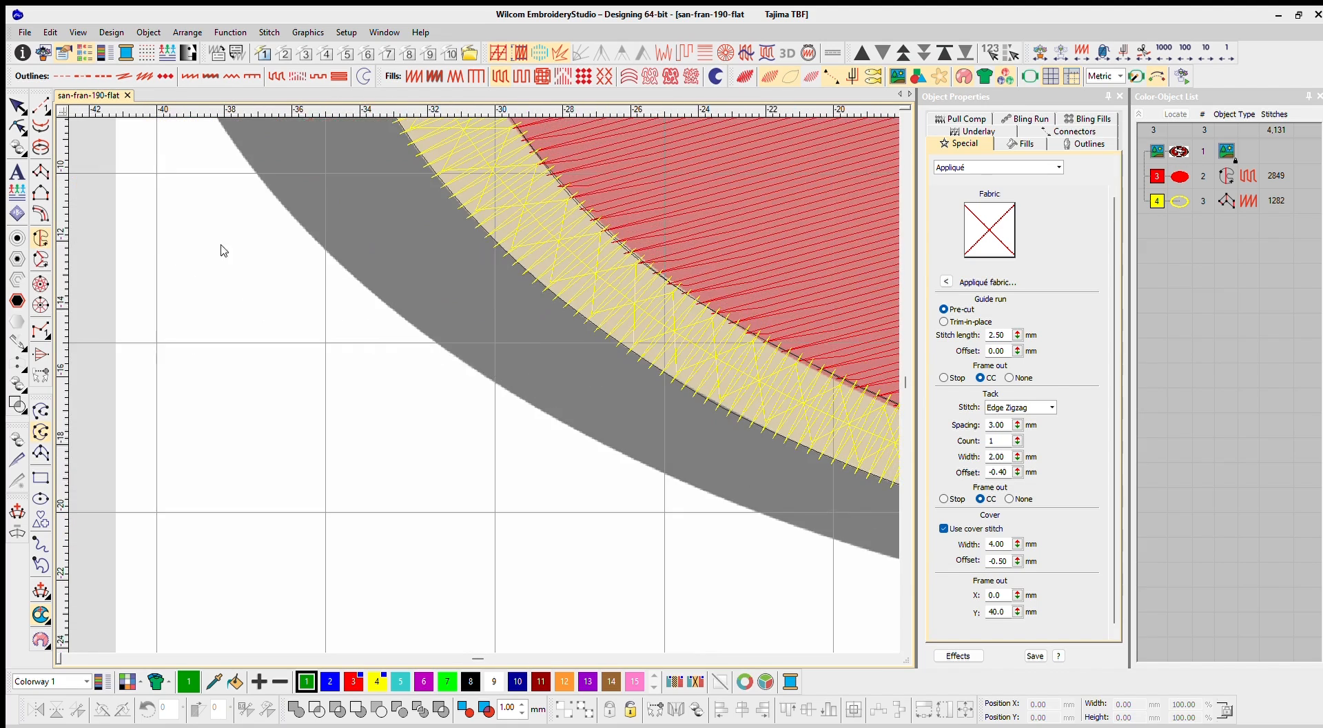
pyautogui.rightClick(300, 197)
pyautogui.press('Return')
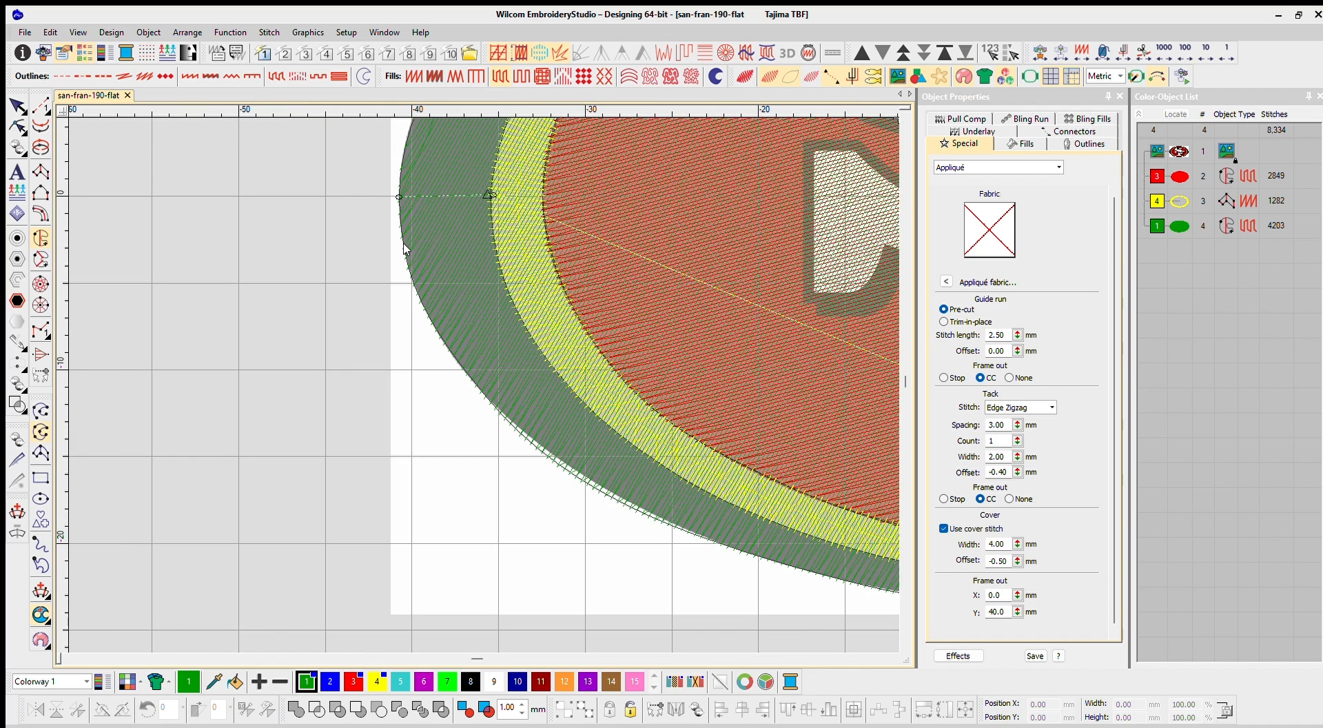
# - Turn the new outer oval into a 3.00 mm Column C satin outline in black, colour 8
pyautogui.click(185, 56)
pyautogui.click(471, 681)
pyautogui.press('0')
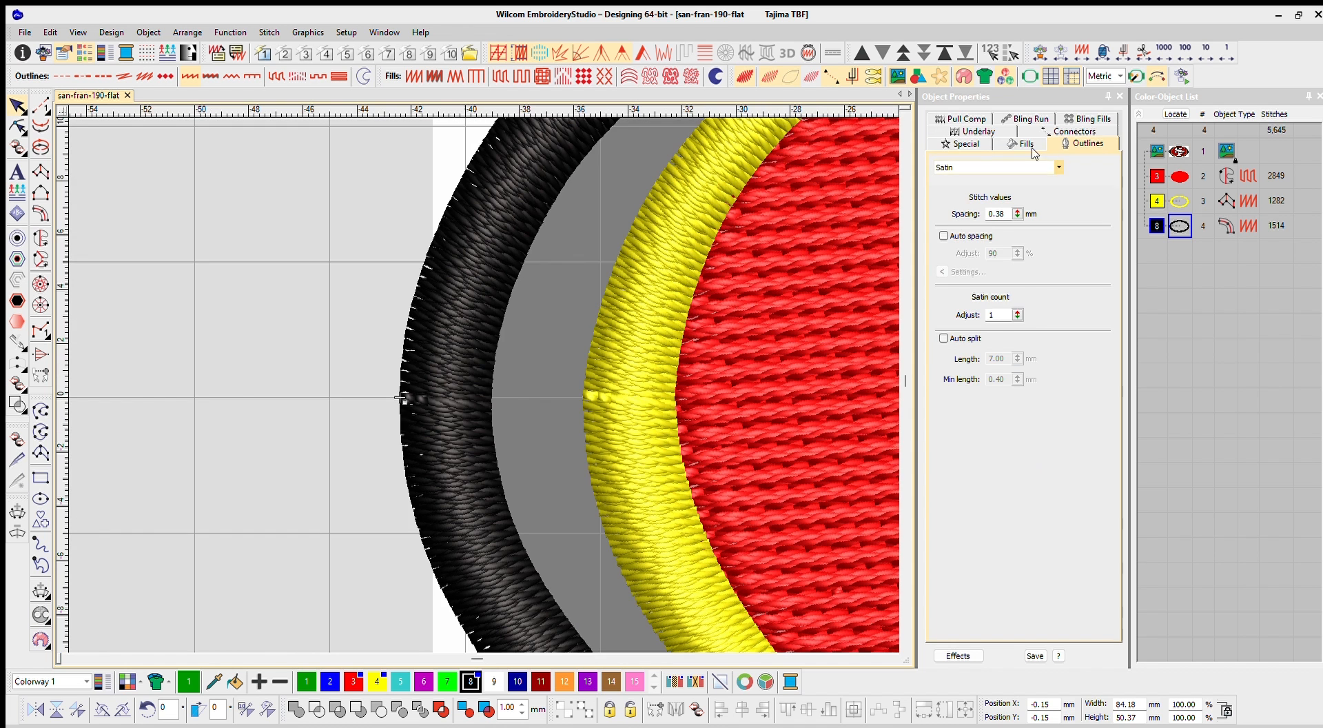
# - Switch the black column's input side to Offset with Side 1 at 0%, placing its full width inside the traced edge
pyautogui.click(965, 143)
pyautogui.click(998, 246)
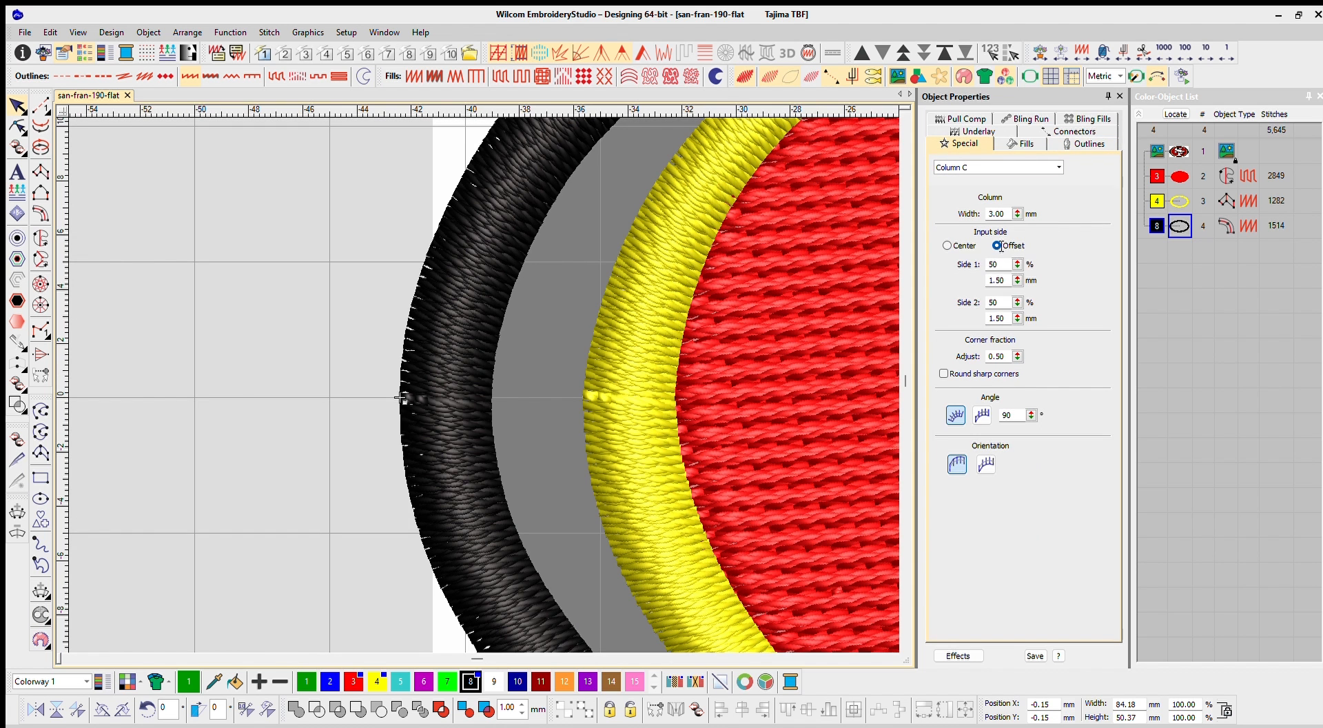
pyautogui.write('0')
pyautogui.press('Return')
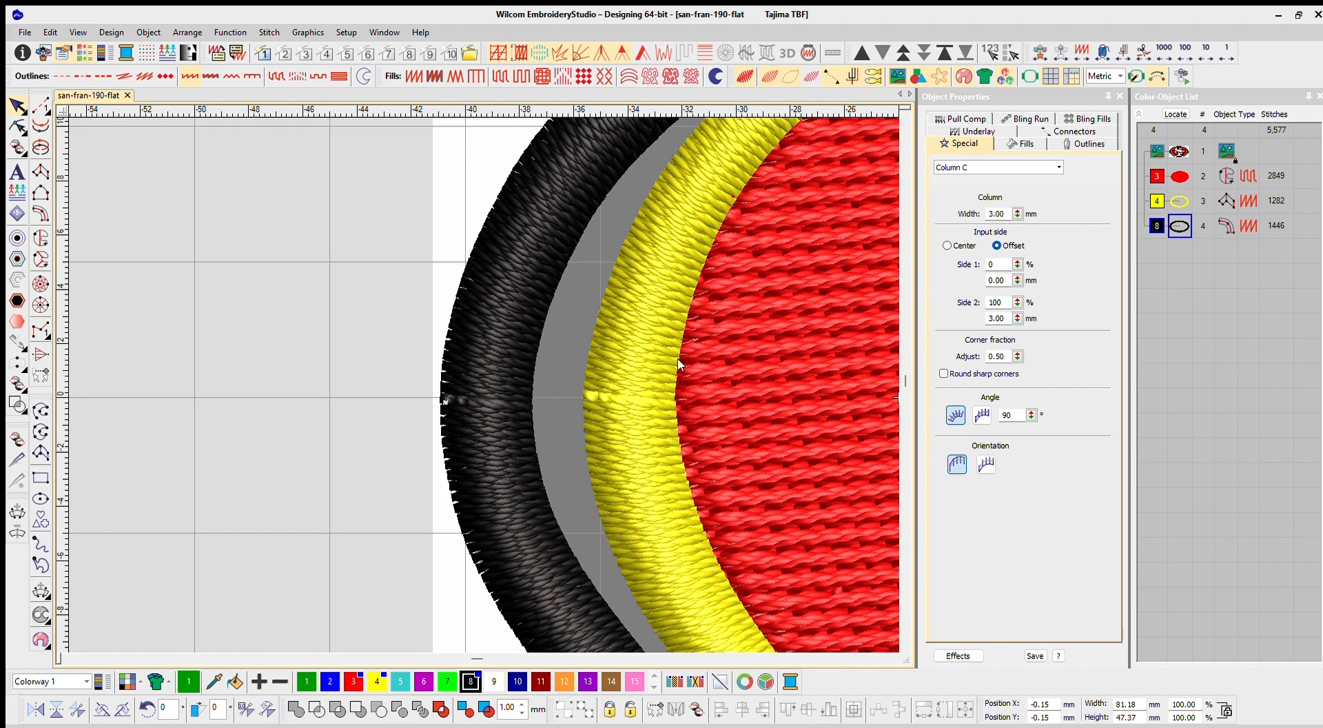
pyautogui.scroll(-5, 679, 364)
# - Convert the black Column C outline into a two-sided column like the yellow border and open its edges for reshaping
pyautogui.press('h')
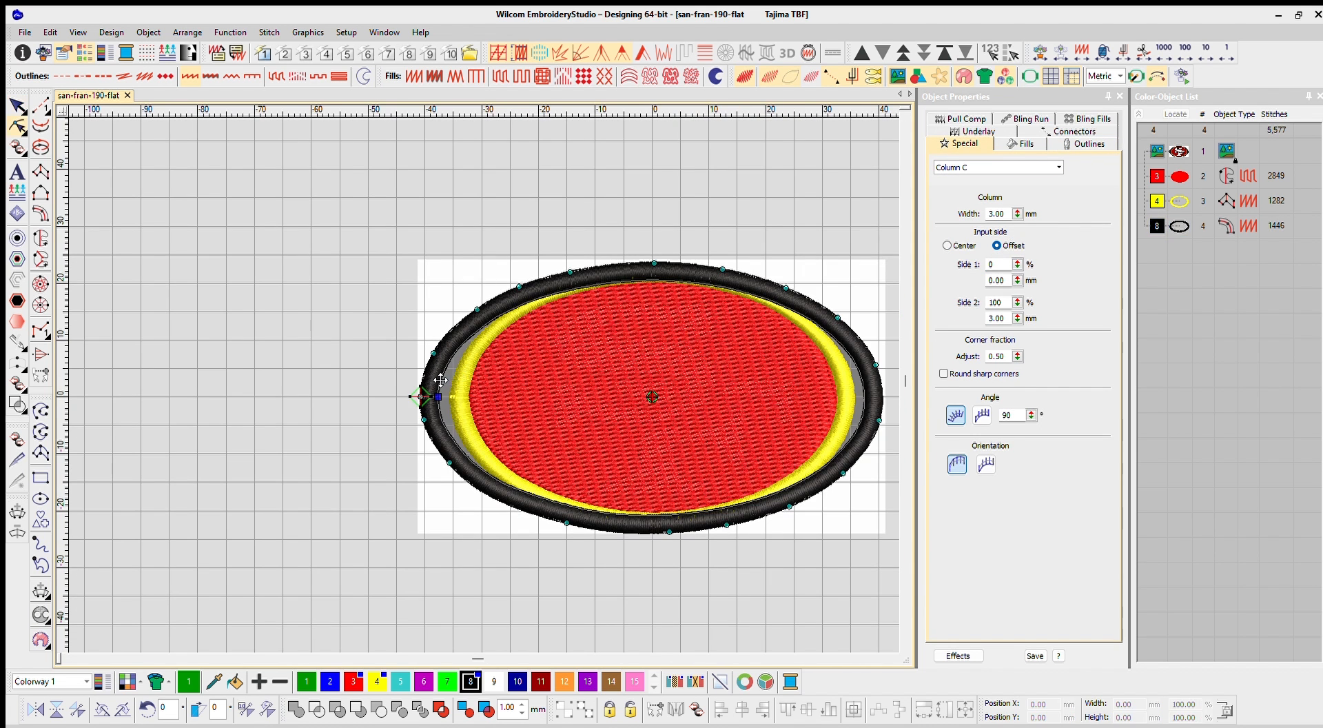
pyautogui.click(1158, 231)
pyautogui.hotkey('ctrl', 'k')
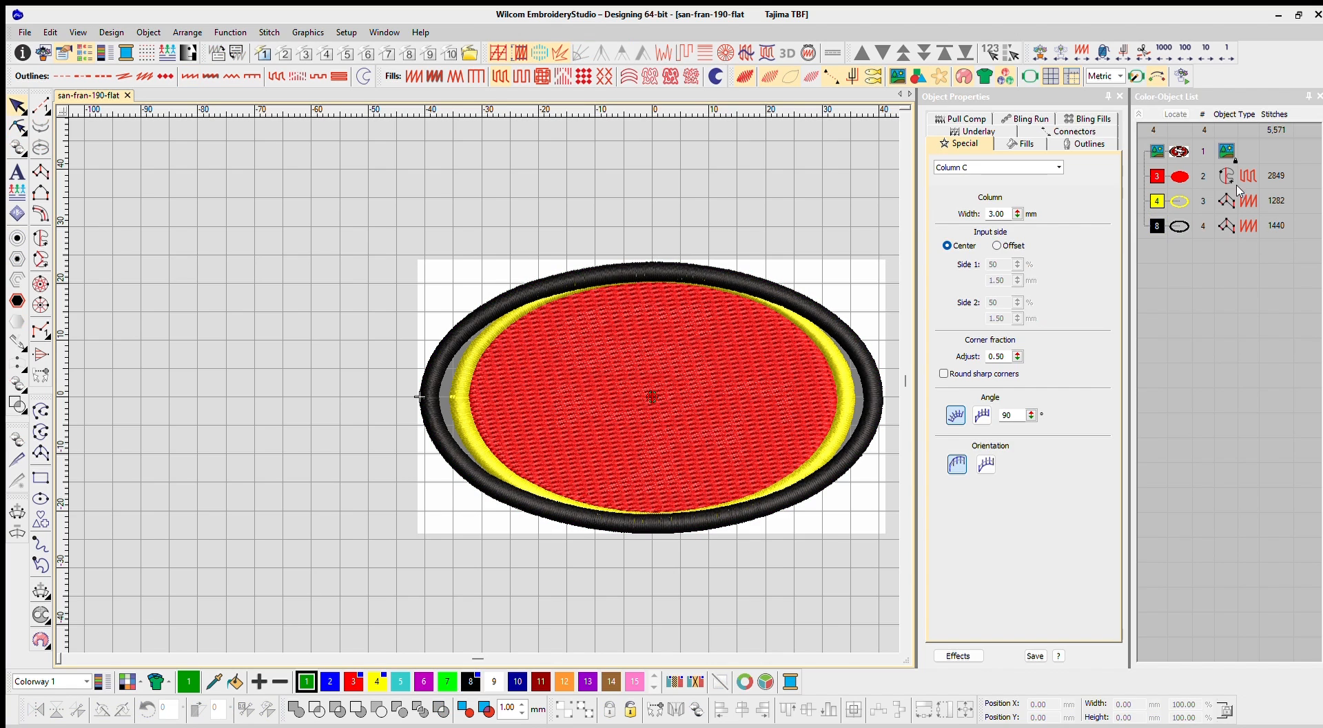
pyautogui.hotkey('ctrl', 'a')
pyautogui.press('h')
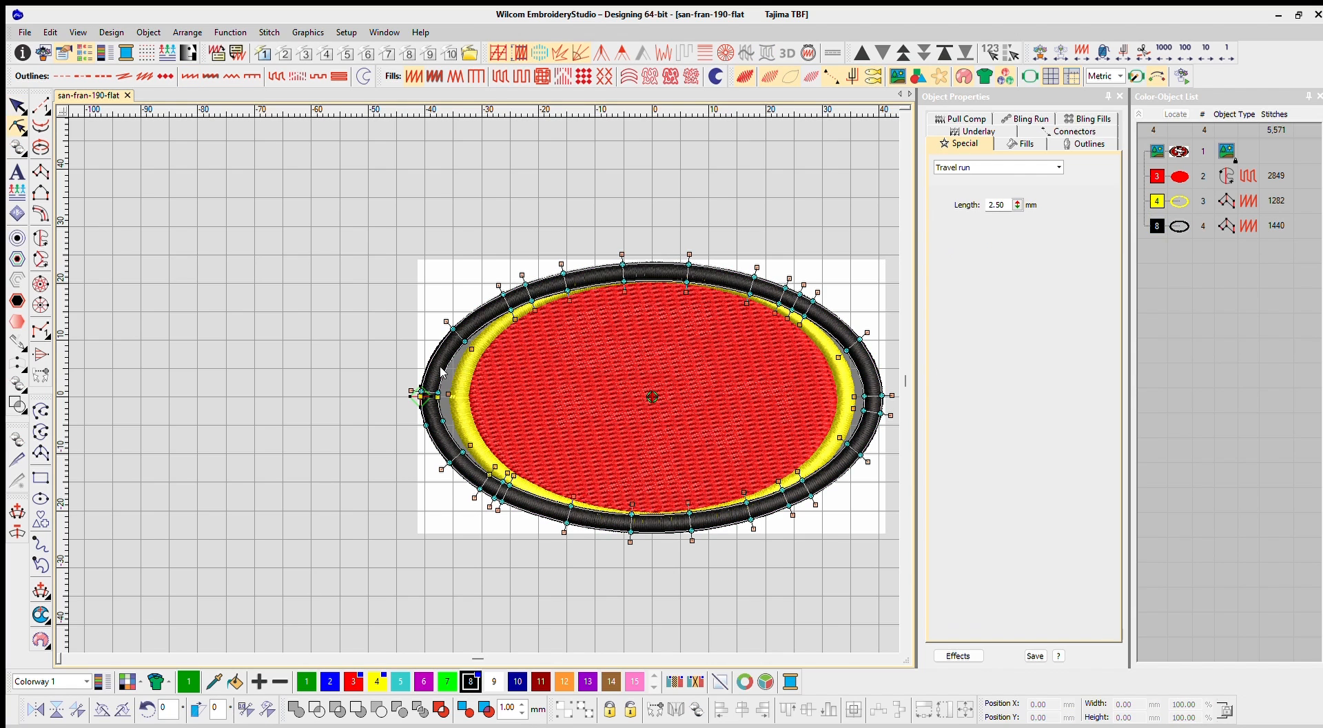
pyautogui.scroll(5, 442, 372)
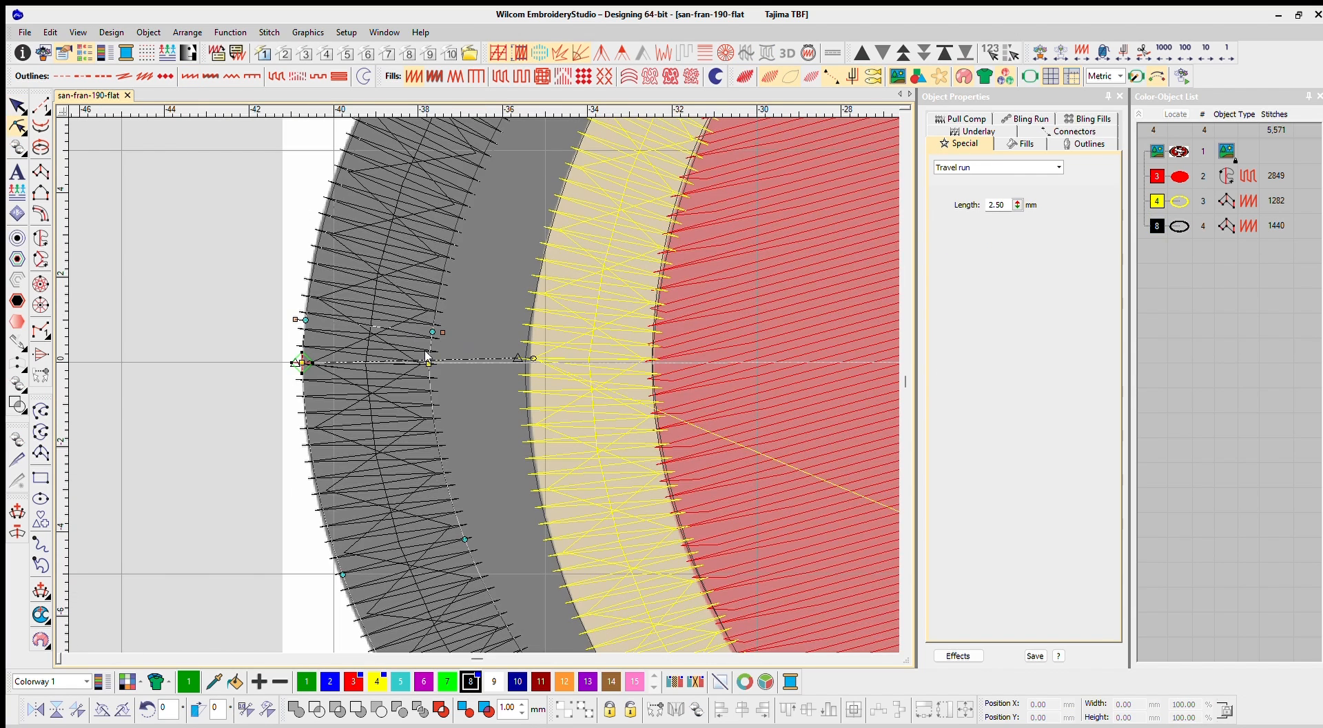
# - Move the black ring's inner-edge nodes on the left and upper-left sides in to the tan band's outer edge
pyautogui.moveTo(429, 362); pyautogui.dragTo(527, 360)
pyautogui.scroll(-2, 527, 360)
pyautogui.moveTo(434, 162); pyautogui.dragTo(488, 177)
pyautogui.scroll(2, 487, 178)
pyautogui.moveTo(450, 246); pyautogui.dragTo(496, 287)
pyautogui.scroll(-2, 496, 286)
pyautogui.scroll(2, 372, 372)
pyautogui.moveTo(464, 330); pyautogui.dragTo(454, 284)
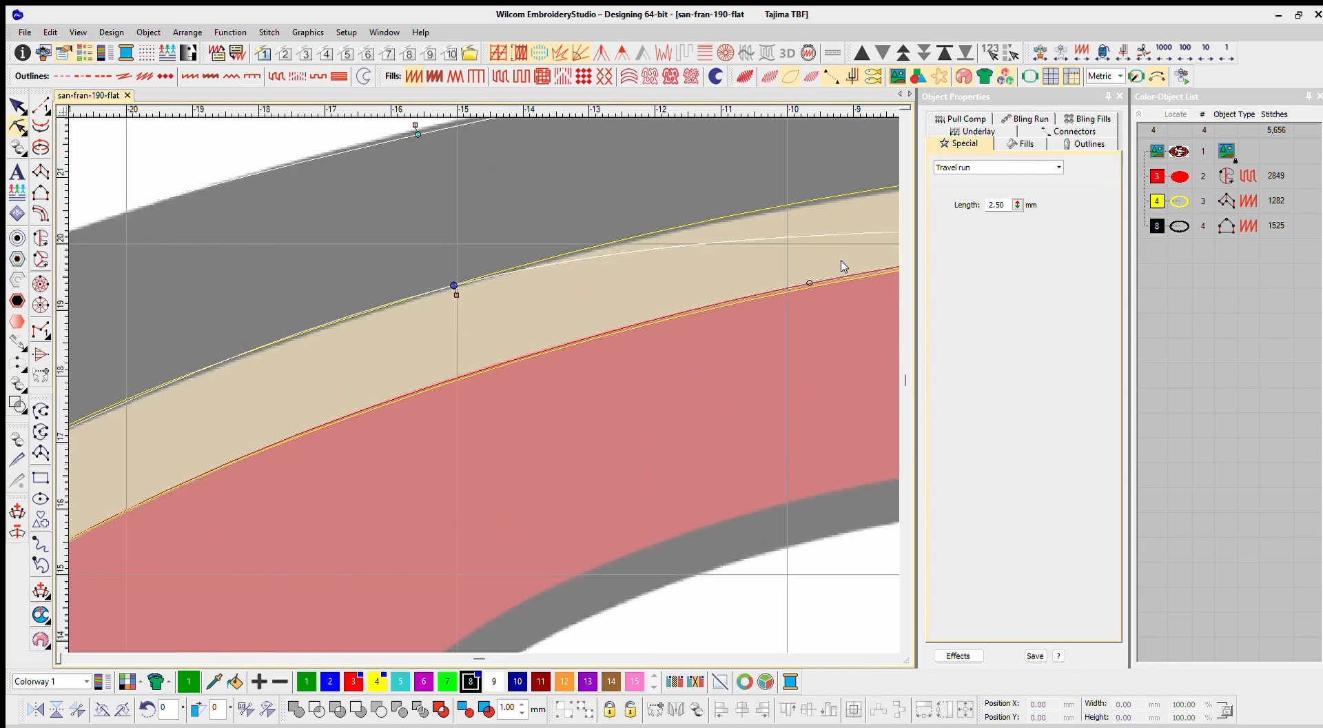
# - Fit the black ring's inner-edge nodes along the top and upper right to the tan band's outer edge
pyautogui.scroll(-2, 845, 267)
pyautogui.moveTo(416, 390); pyautogui.dragTo(420, 349)
pyautogui.scroll(2, 614, 370)
pyautogui.moveTo(438, 297); pyautogui.dragTo(446, 254)
pyautogui.scroll(-2, 573, 292)
pyautogui.moveTo(504, 312); pyautogui.dragTo(517, 284)
pyautogui.scroll(2, 524, 345)
pyautogui.moveTo(459, 345); pyautogui.dragTo(471, 319)
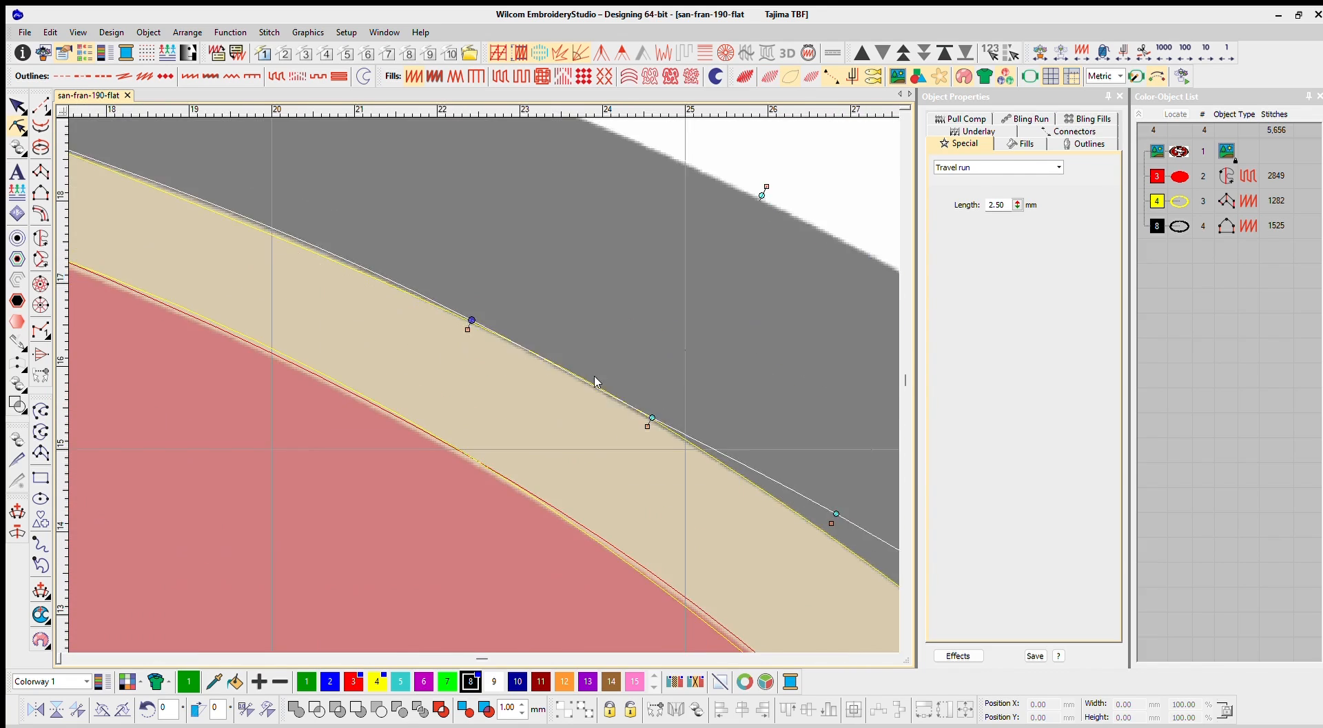
# - Move the black ring's inner-edge nodes around the upper-right and right sides onto the tan band's outer edge
pyautogui.scroll(-2, 716, 483)
pyautogui.moveTo(556, 379); pyautogui.dragTo(547, 383)
pyautogui.scroll(-1, 593, 414)
pyautogui.moveTo(602, 321); pyautogui.dragTo(565, 352)
pyautogui.scroll(-1, 620, 448)
pyautogui.moveTo(530, 360); pyautogui.dragTo(470, 366)
pyautogui.moveTo(529, 447); pyautogui.dragTo(465, 445)
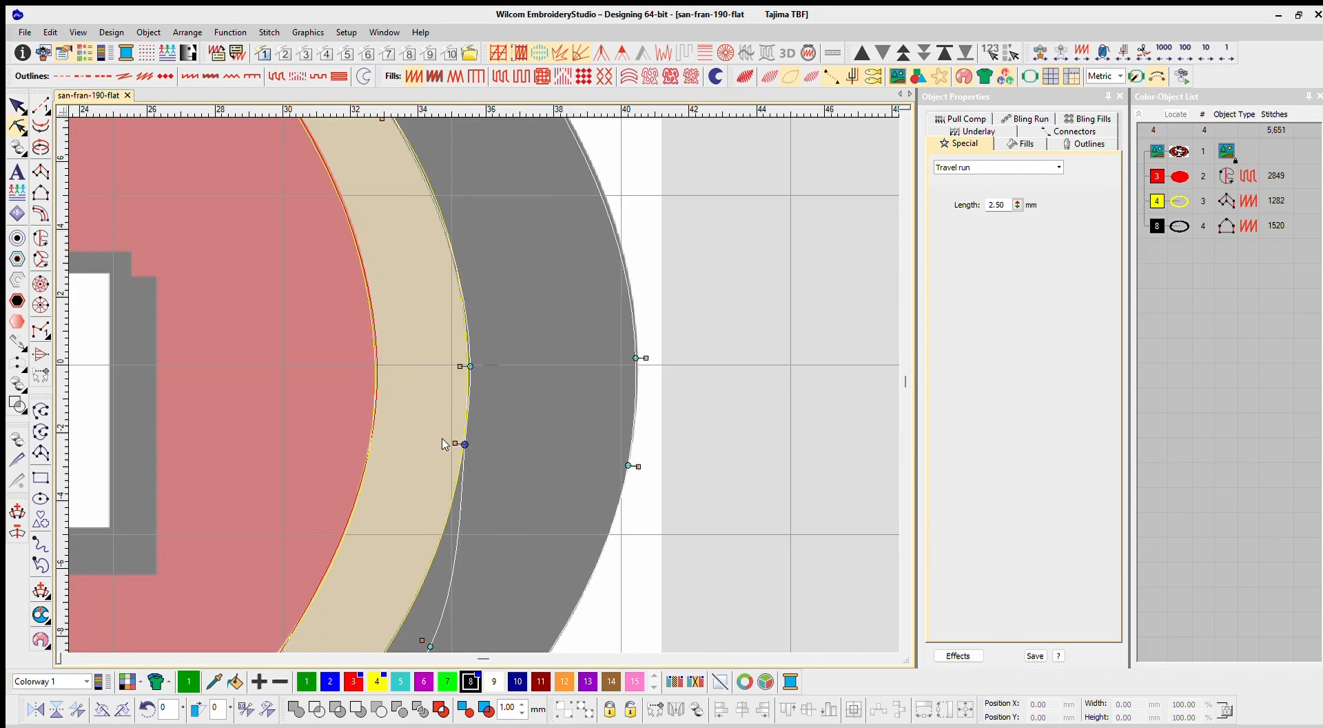
# - Fit the black ring's inner-edge nodes along the lower right to the boundary between the grey ring and tan band
pyautogui.scroll(-1, 442, 579)
pyautogui.moveTo(484, 386); pyautogui.dragTo(450, 393)
pyautogui.scroll(1, 487, 370)
pyautogui.moveTo(484, 351); pyautogui.dragTo(499, 373)
pyautogui.moveTo(304, 445); pyautogui.dragTo(313, 472)
pyautogui.scroll(-1, 276, 469)
pyautogui.moveTo(437, 362); pyautogui.dragTo(438, 405)
pyautogui.scroll(1, 151, 372)
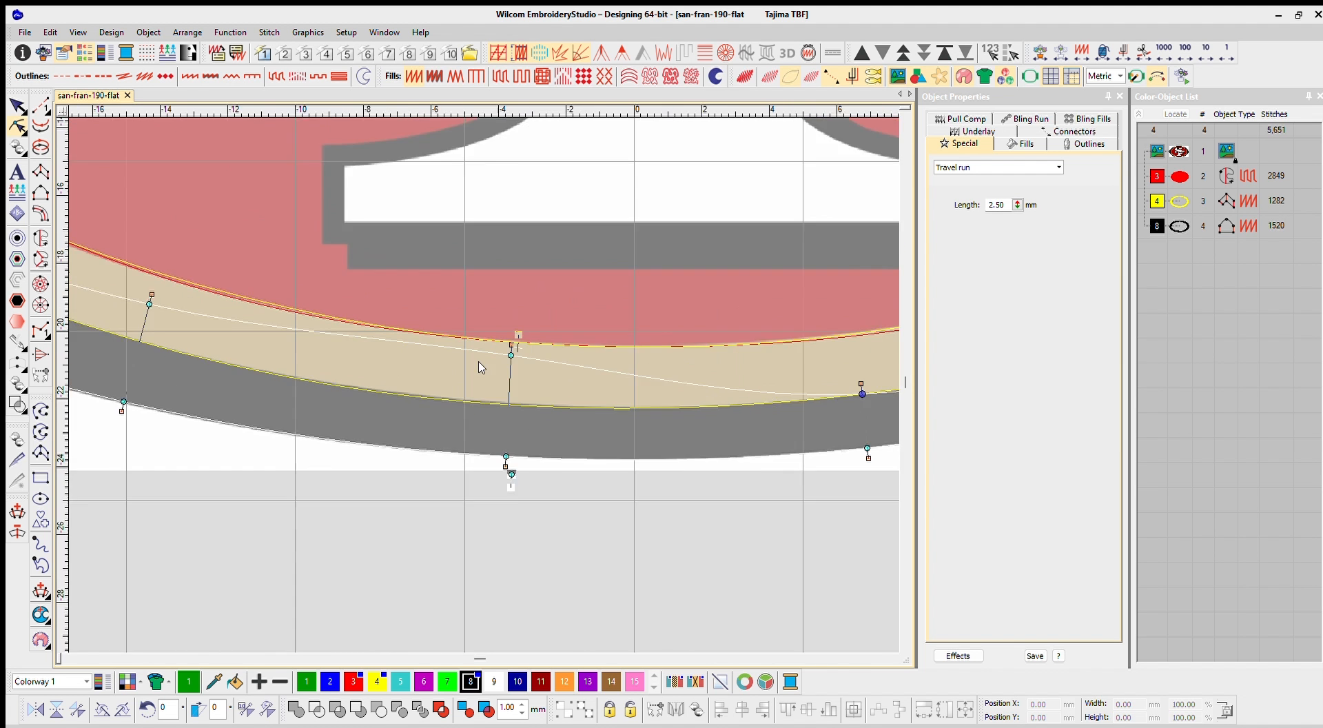
# - Pull the black ring's inner-edge nodes along the bottom and lower left onto the tan band's outer edge
pyautogui.scroll(1, 478, 362)
pyautogui.moveTo(548, 370); pyautogui.dragTo(545, 469)
pyautogui.moveTo(505, 343); pyautogui.dragTo(488, 419)
pyautogui.scroll(-1, 172, 228)
pyautogui.moveTo(498, 360); pyautogui.dragTo(510, 375)
pyautogui.moveTo(286, 244); pyautogui.dragTo(307, 218)
pyautogui.scroll(-1, 378, 269)
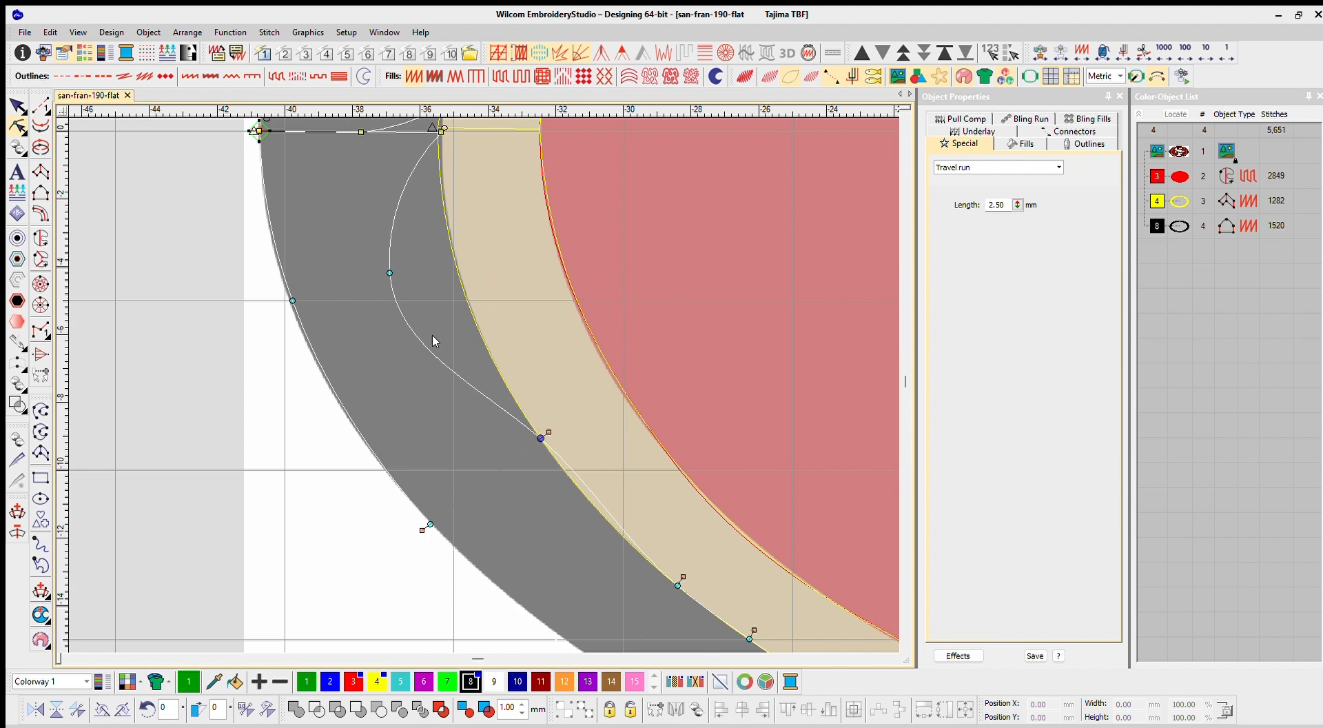
# - Move the remaining inner-edge nodes at the black ring's far left onto the tan band's outer edge
pyautogui.moveTo(390, 272); pyautogui.dragTo(454, 256)
pyautogui.scroll(-1, 449, 241)
pyautogui.scroll(2, 482, 282)
pyautogui.moveTo(322, 450); pyautogui.dragTo(449, 452)
pyautogui.scroll(-2, 375, 210)
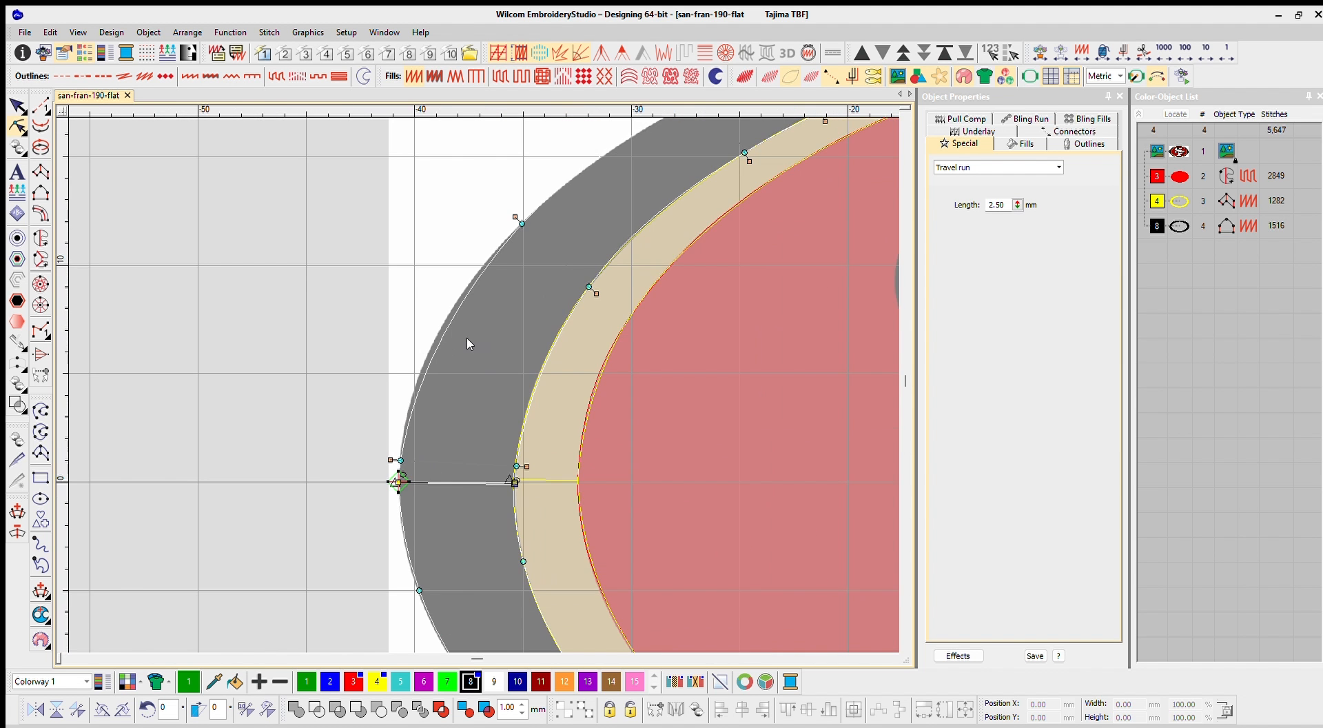
# - Adjust the black ring's outer-edge nodes on the upper left and top to follow the grey ring's outer boundary
pyautogui.scroll(1, 556, 238)
pyautogui.moveTo(443, 366); pyautogui.dragTo(448, 356)
pyautogui.scroll(-2, 690, 276)
pyautogui.scroll(1, 727, 291)
pyautogui.moveTo(661, 332); pyautogui.dragTo(630, 335)
pyautogui.scroll(-1, 638, 345)
pyautogui.scroll(-1, 648, 413)
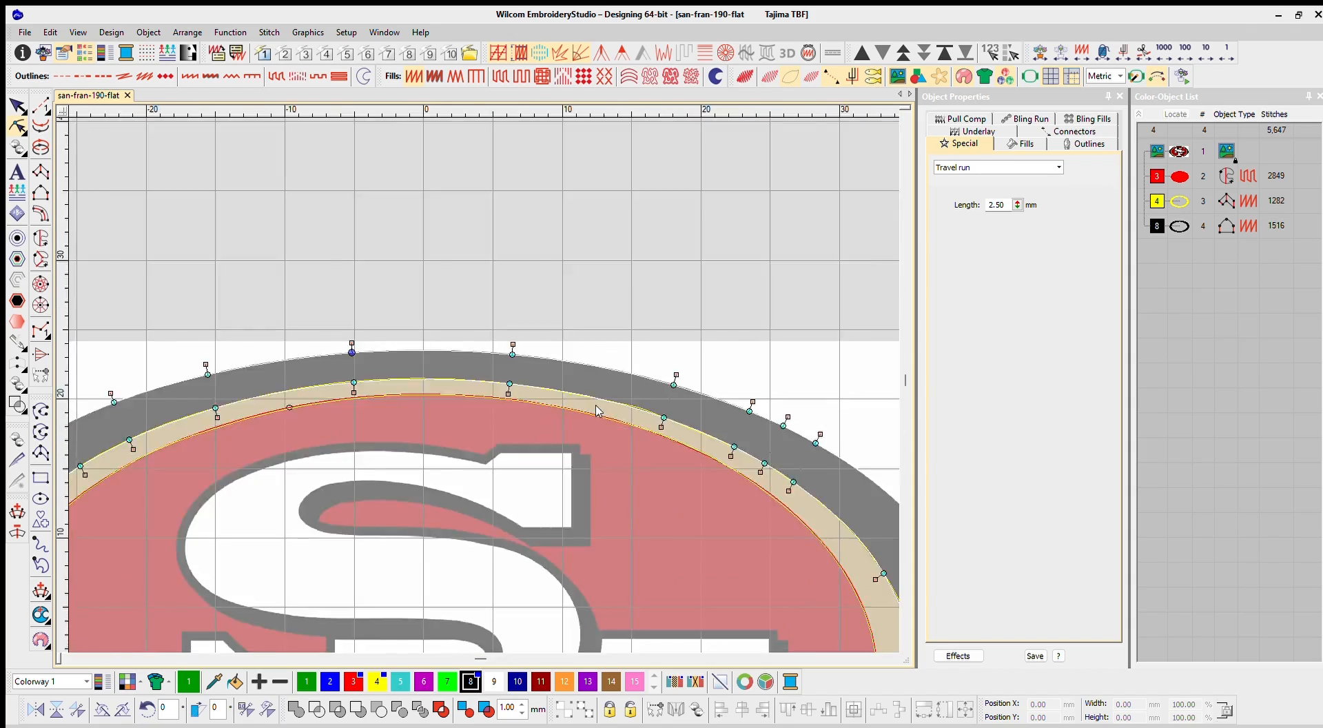
# - Select the yellow border and delete a surplus node from its edge on the upper right
pyautogui.click(597, 411)
pyautogui.scroll(3, 648, 417)
pyautogui.click(517, 324)
pyautogui.press('Delete')
pyautogui.scroll(-3, 514, 455)
pyautogui.scroll(1, 627, 474)
pyautogui.scroll(-2, 626, 473)
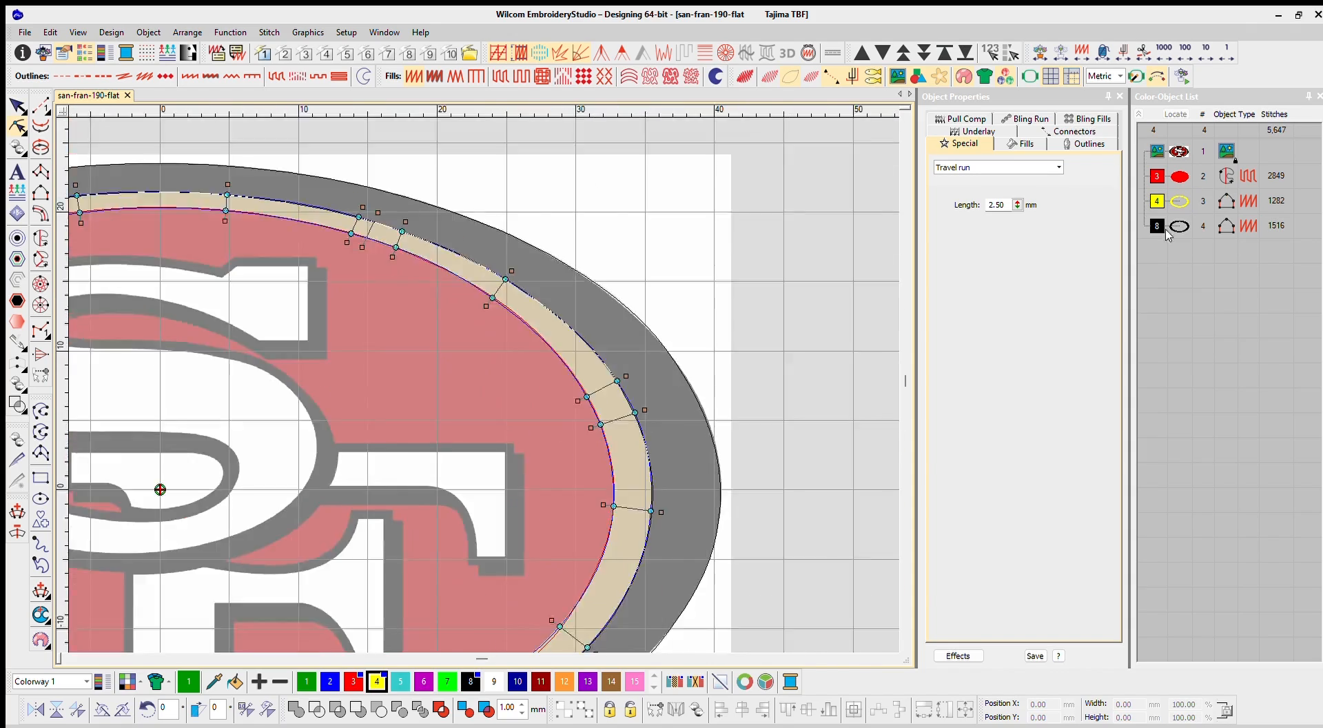
# - Finish reshaping, restore the realistic stitch view, and move the black ring ahead of the yellow border in the sewing order
pyautogui.click(1166, 233)
pyautogui.scroll(-2, 641, 448)
pyautogui.press('t')
pyautogui.press('Escape')
pyautogui.scroll(1, 478, 360)
pyautogui.moveTo(1158, 226); pyautogui.dragTo(1158, 193)
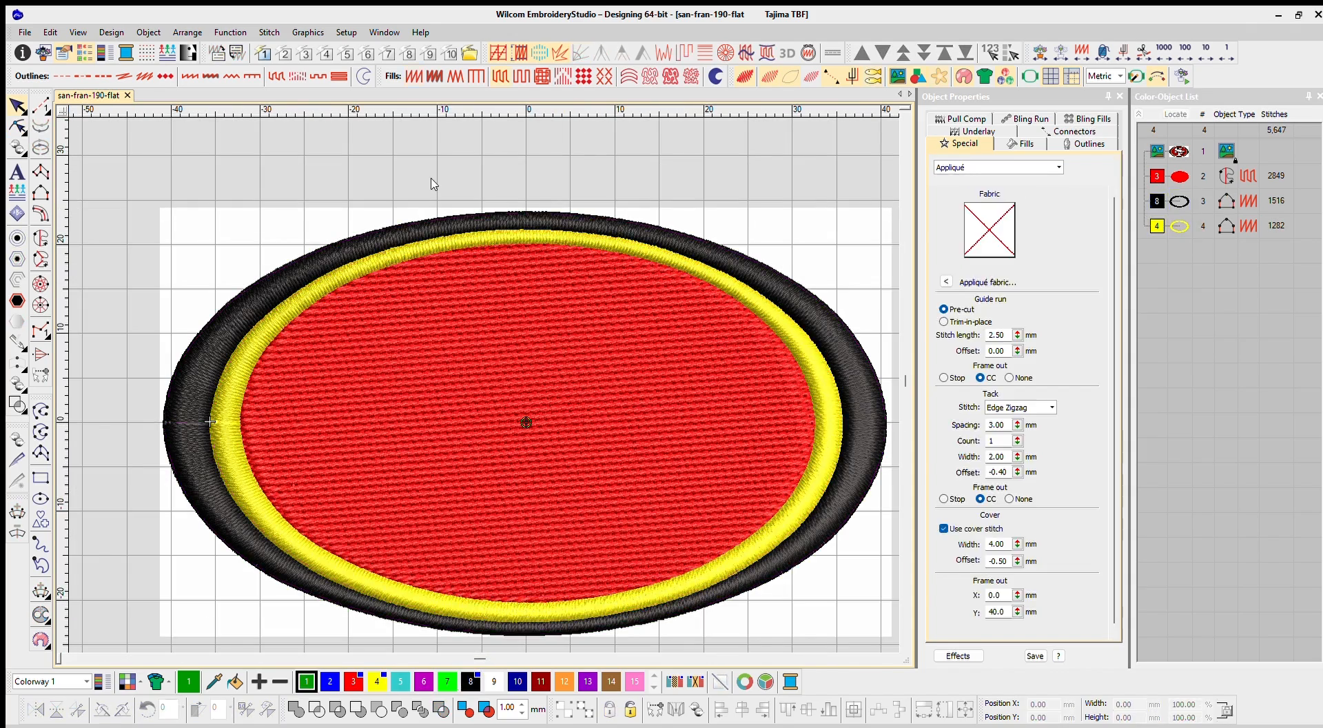
# - Set the black ring's pull compensation to 0.50 mm
pyautogui.scroll(3, 475, 362)
pyautogui.click(369, 328)
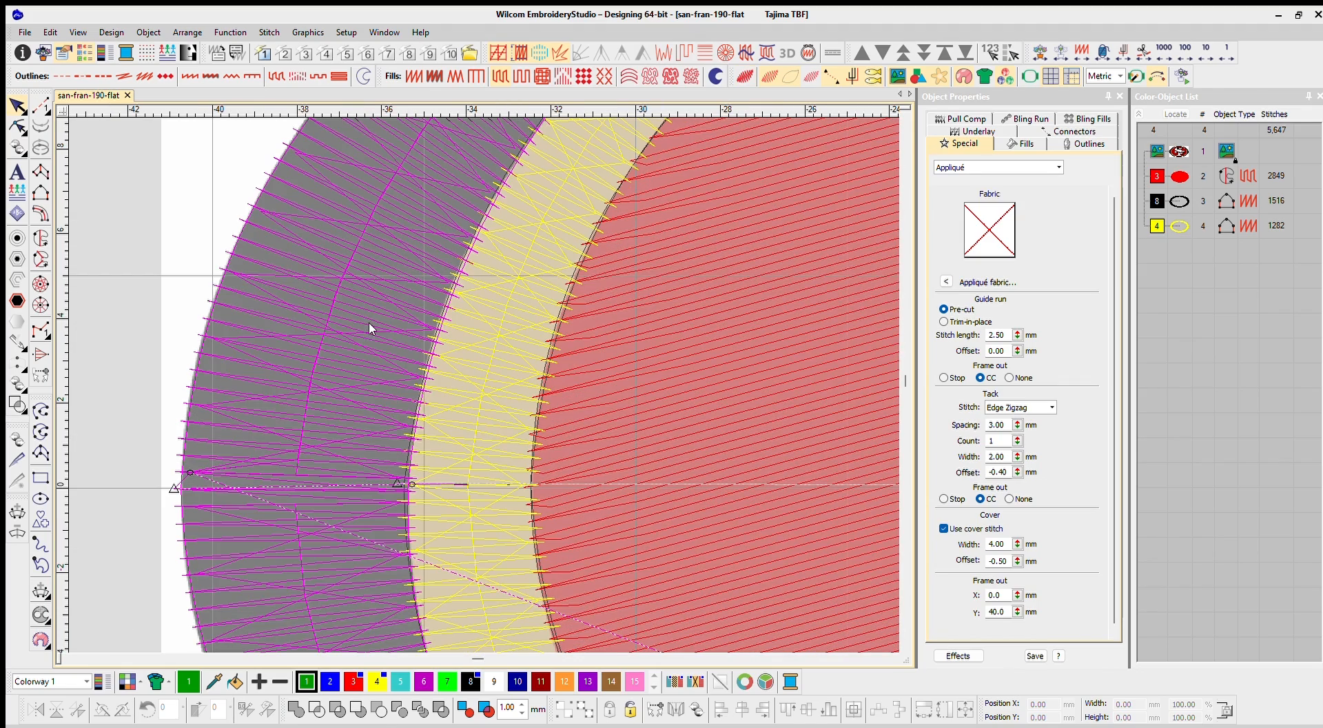
pyautogui.click(961, 119)
pyautogui.doubleClick(996, 189)
pyautogui.write('0.5')
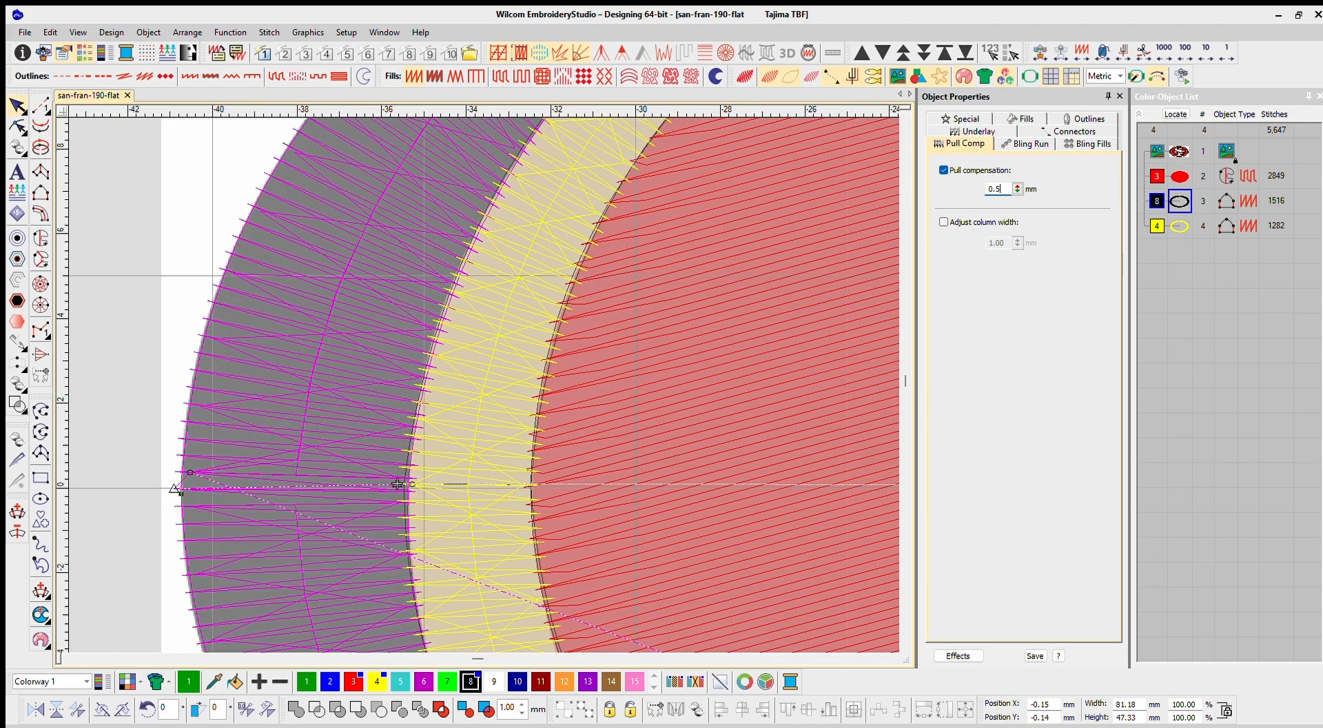
pyautogui.press('Return')
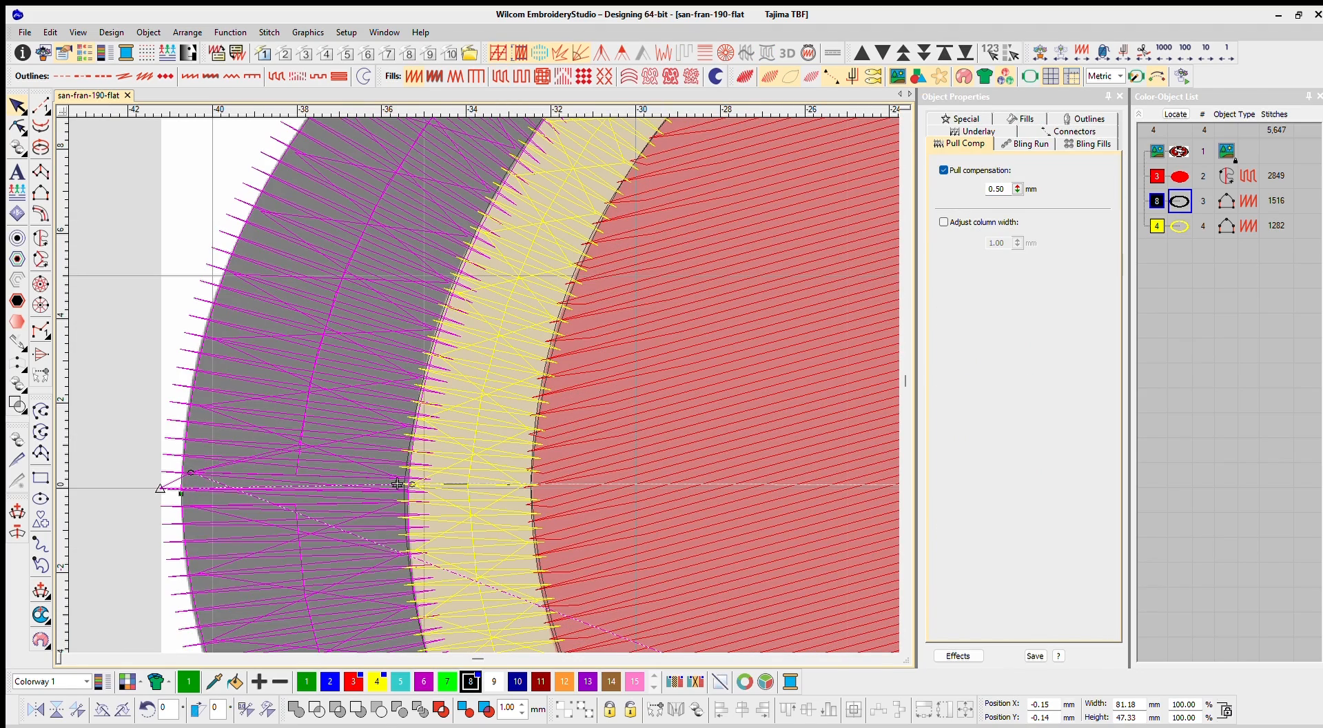
# - Set the yellow border's pull compensation to 0.50 mm and deselect it
pyautogui.press('Tab')
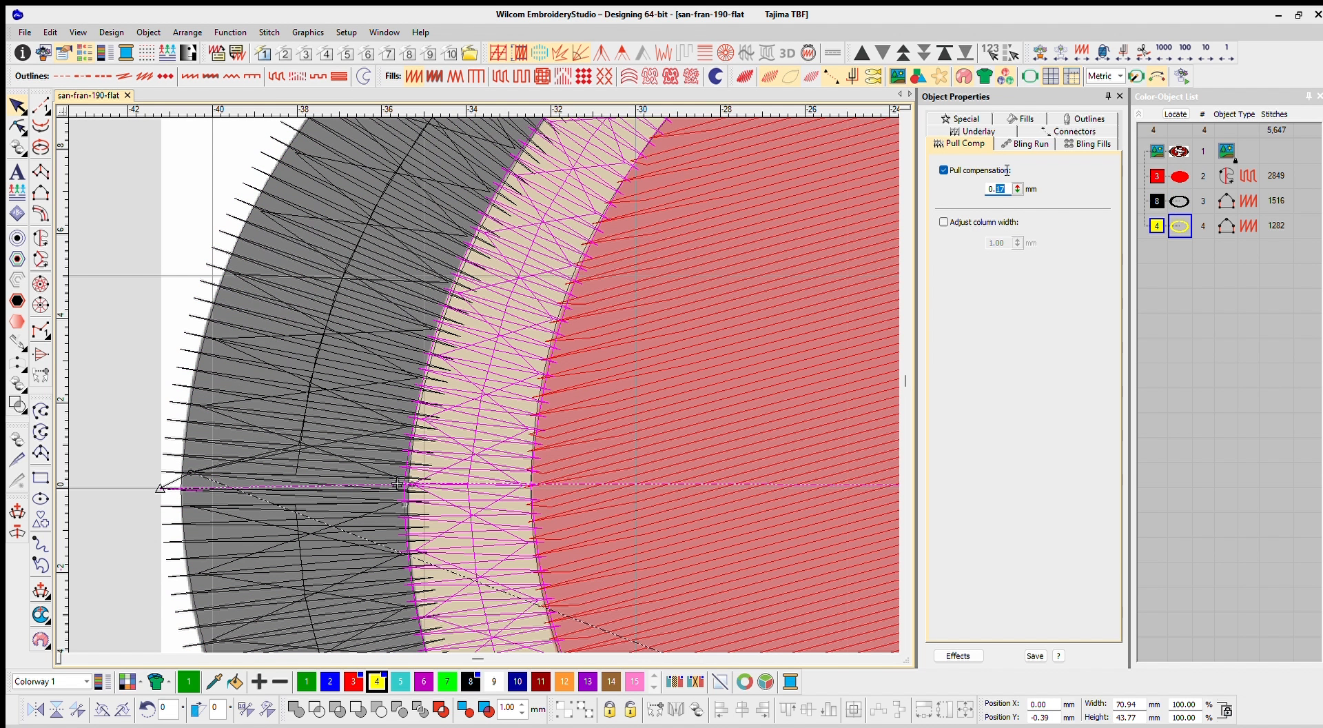
pyautogui.write('0.5')
pyautogui.press('Return')
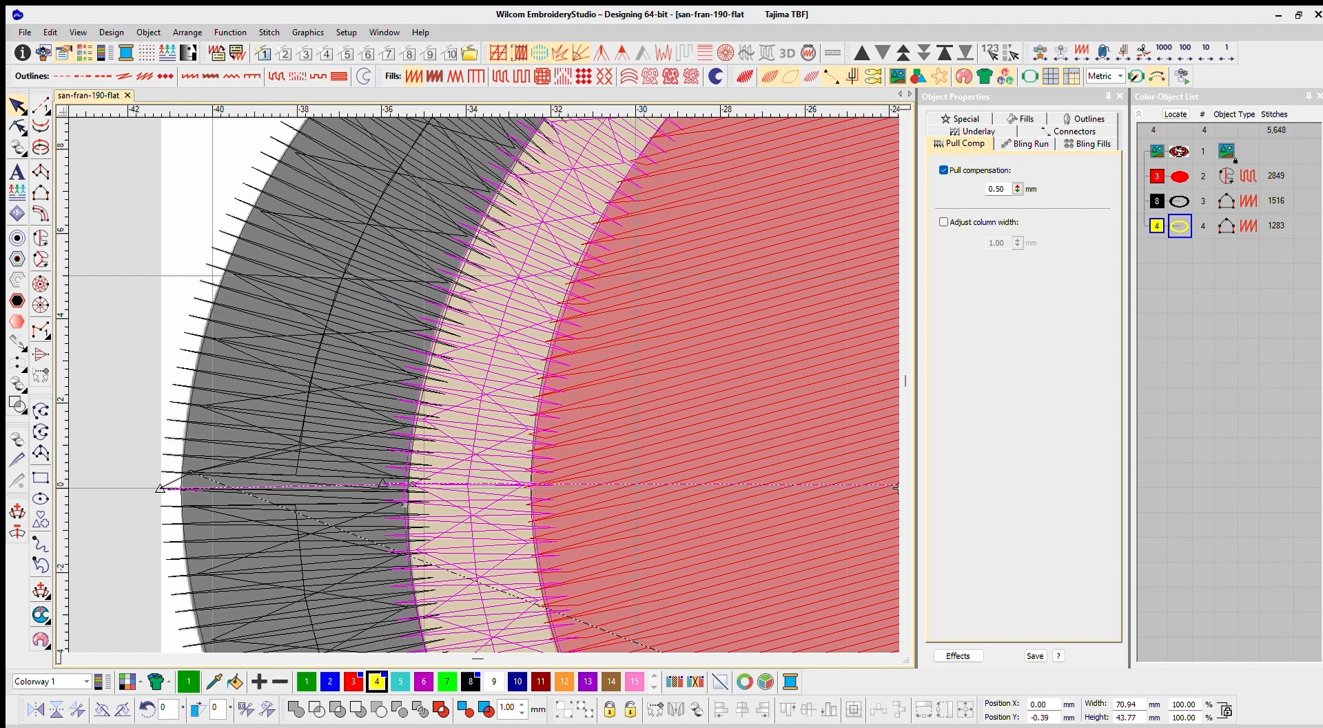
pyautogui.click(81, 157)
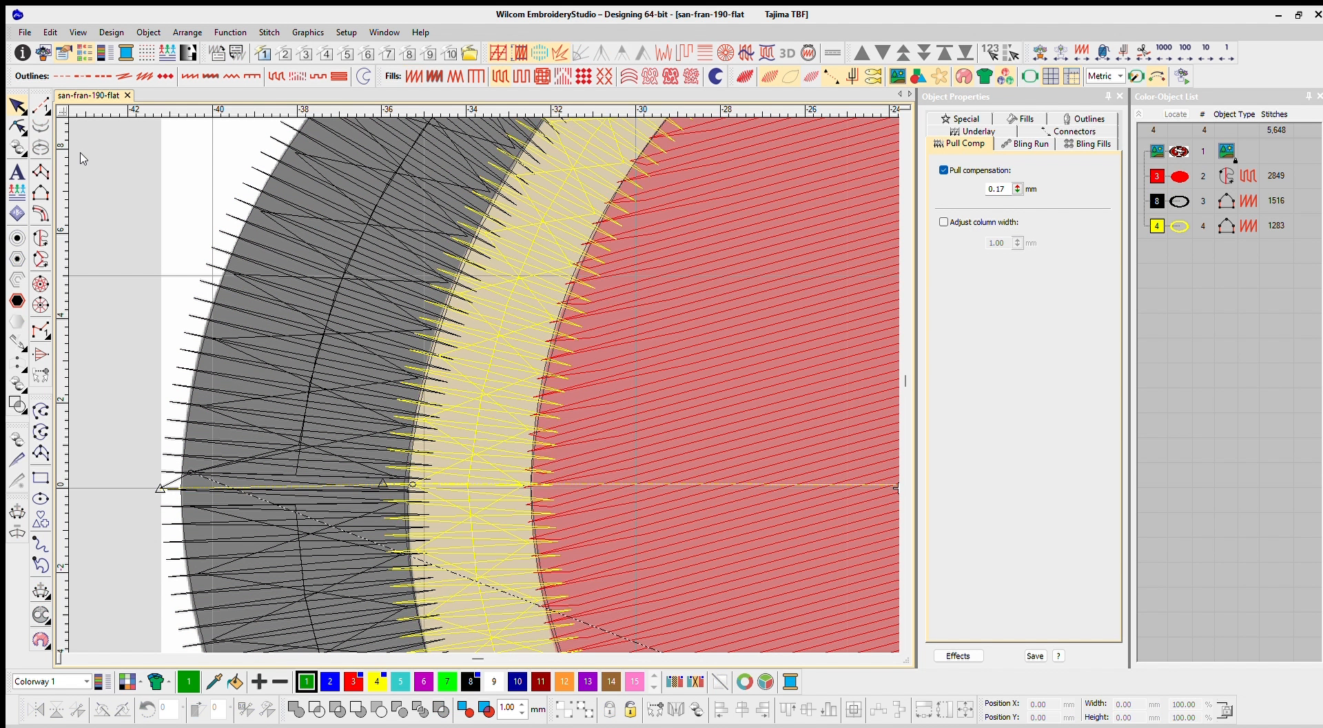
# - Inspect the overlaps between the black ring, yellow border and red fill, and open the yellow border's pull compensation value
pyautogui.scroll(-2, 455, 310)
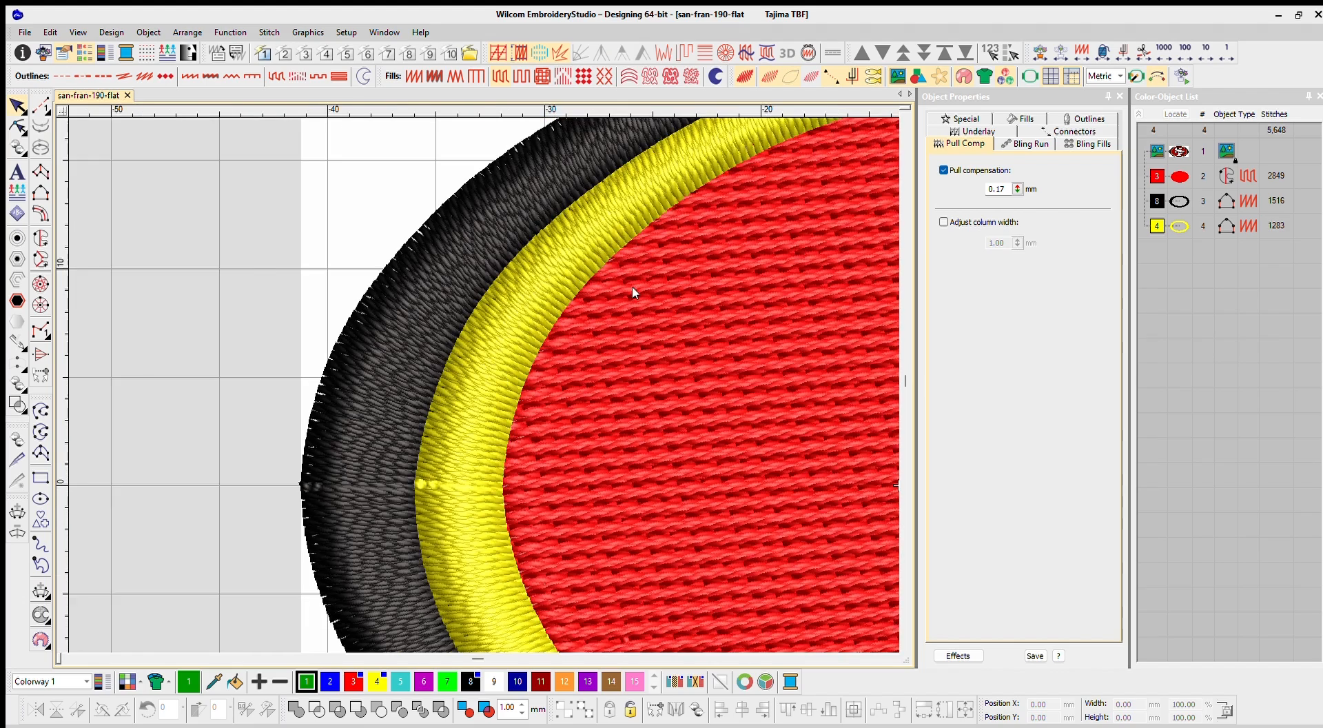
pyautogui.scroll(-1, 633, 291)
pyautogui.scroll(-1, 481, 367)
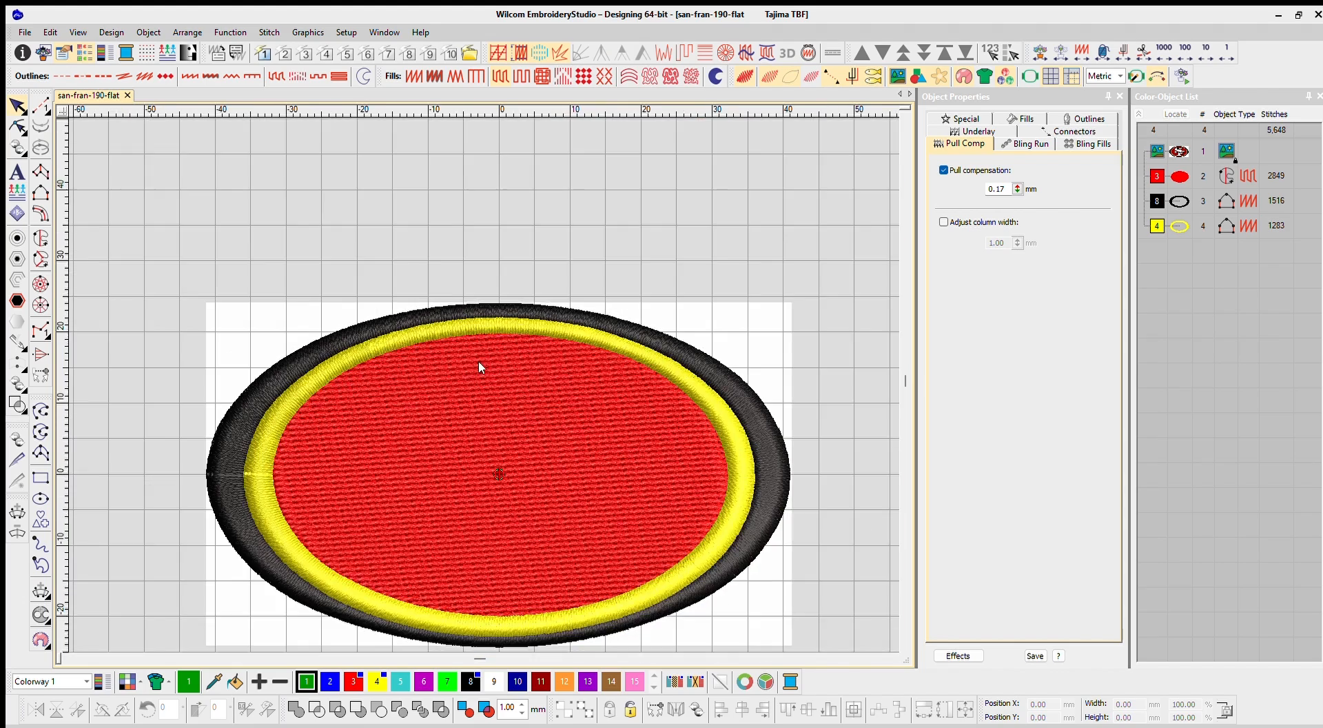
pyautogui.scroll(4, 458, 432)
pyautogui.scroll(-2, 479, 365)
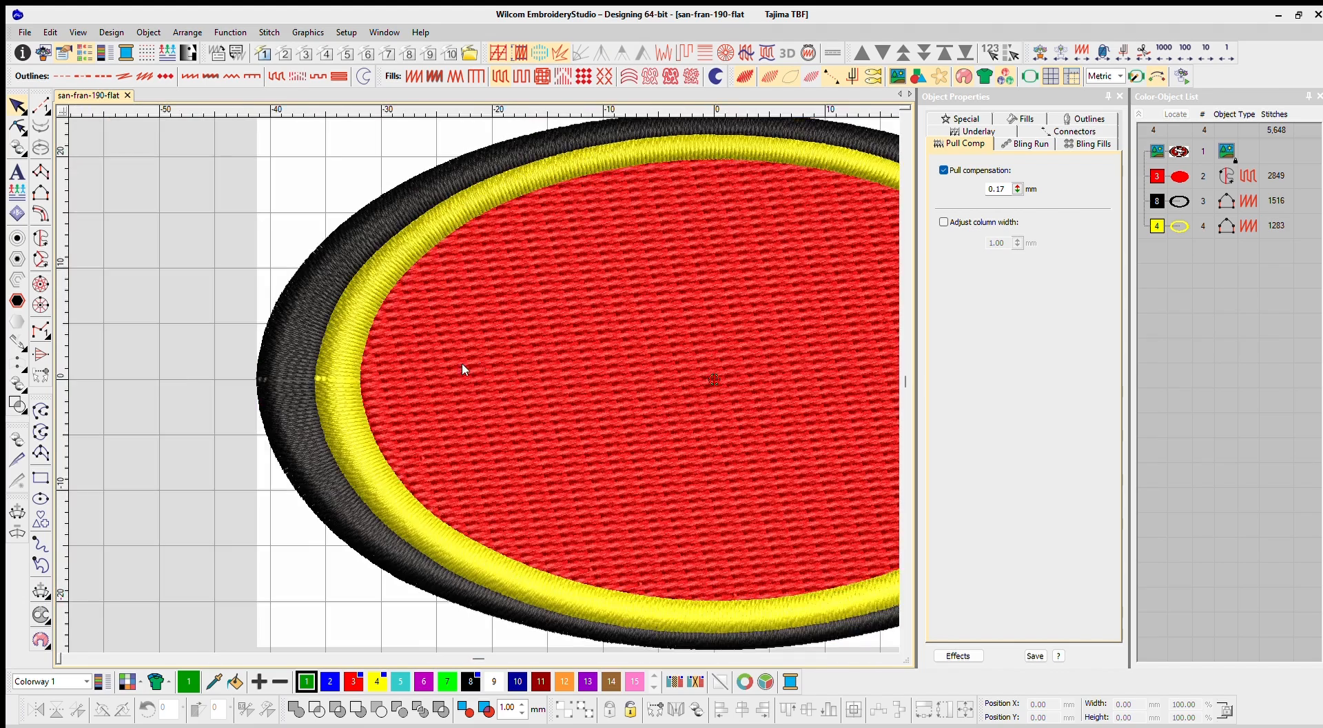
pyautogui.press('t')
pyautogui.scroll(3, 296, 357)
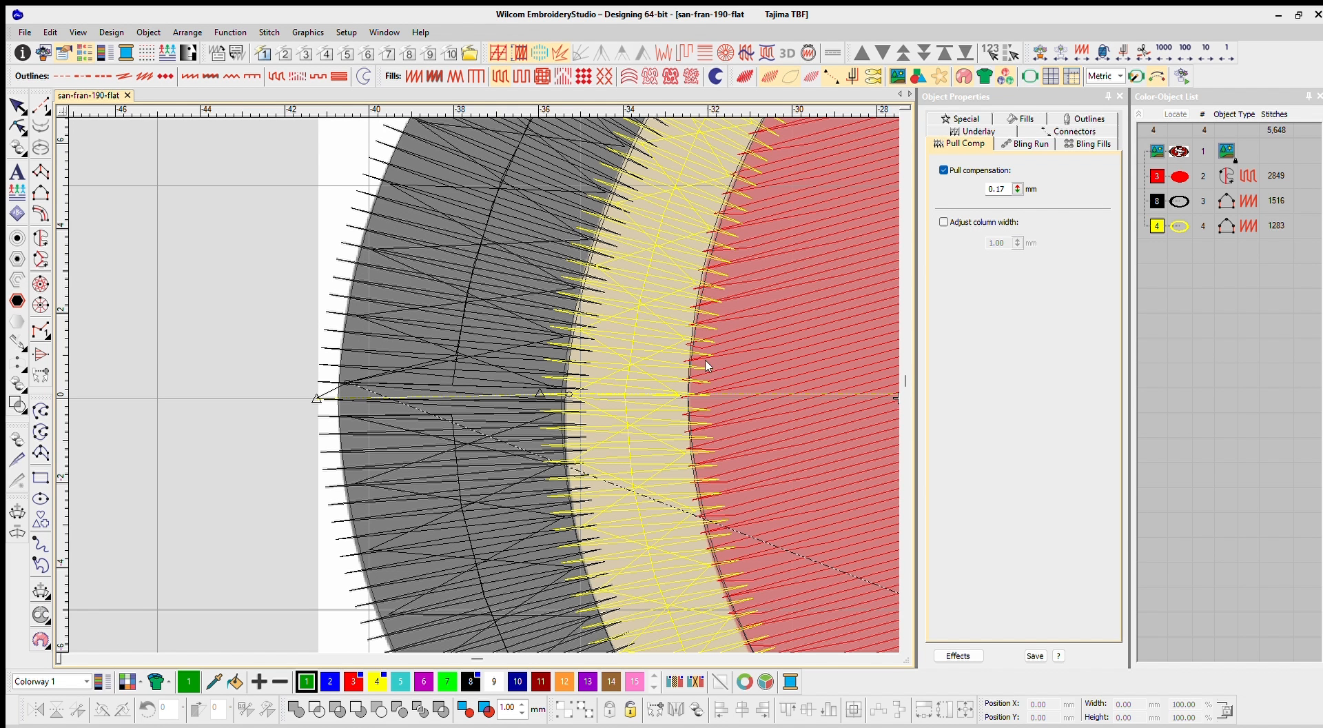
pyautogui.doubleClick(1004, 171)
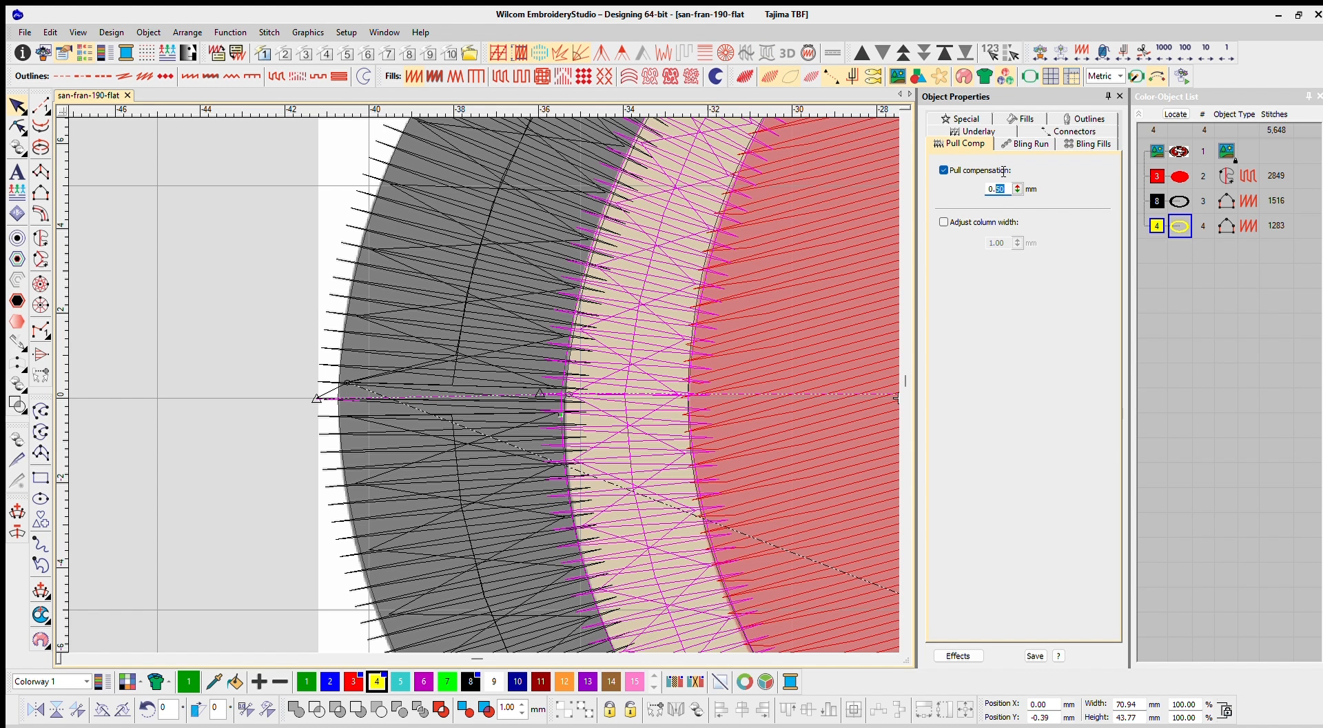
# - Set the yellow border's pull compensation to 0.70 mm, restore the realistic stitch view and deselect the border
pyautogui.press('Return')
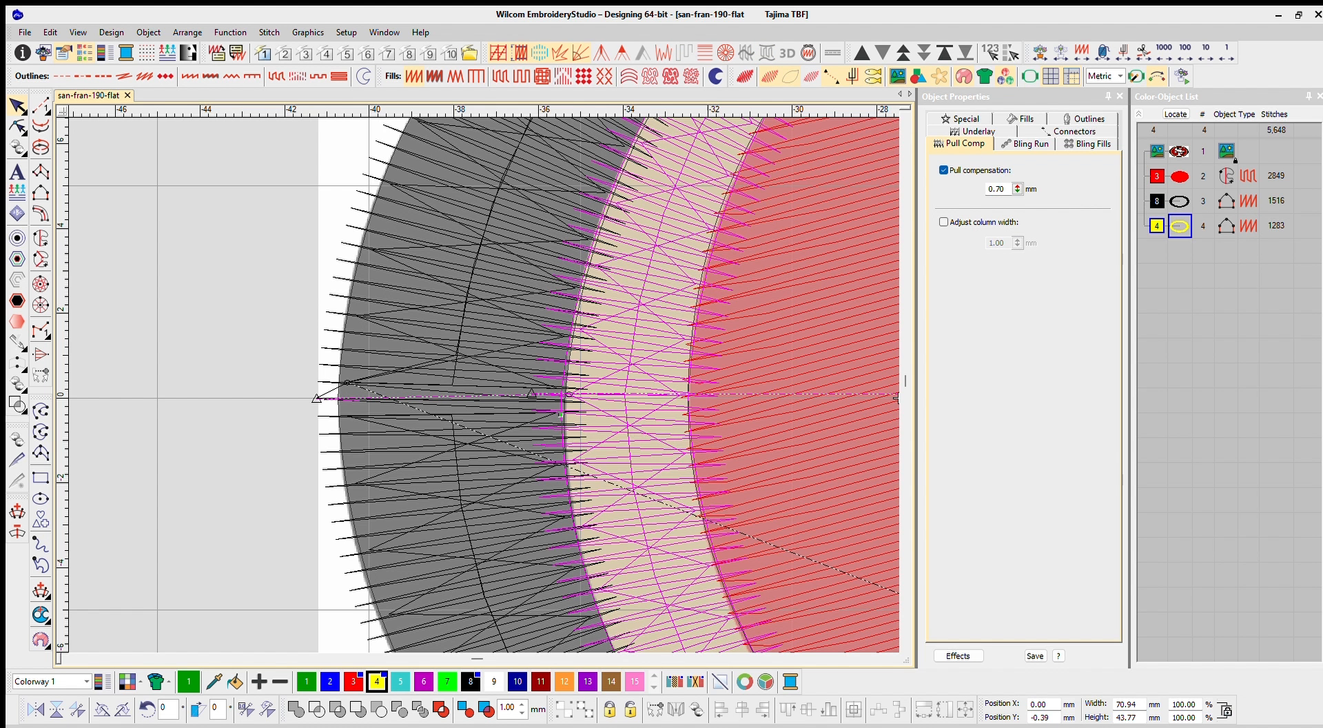
pyautogui.press('t')
pyautogui.scroll(-5, 479, 360)
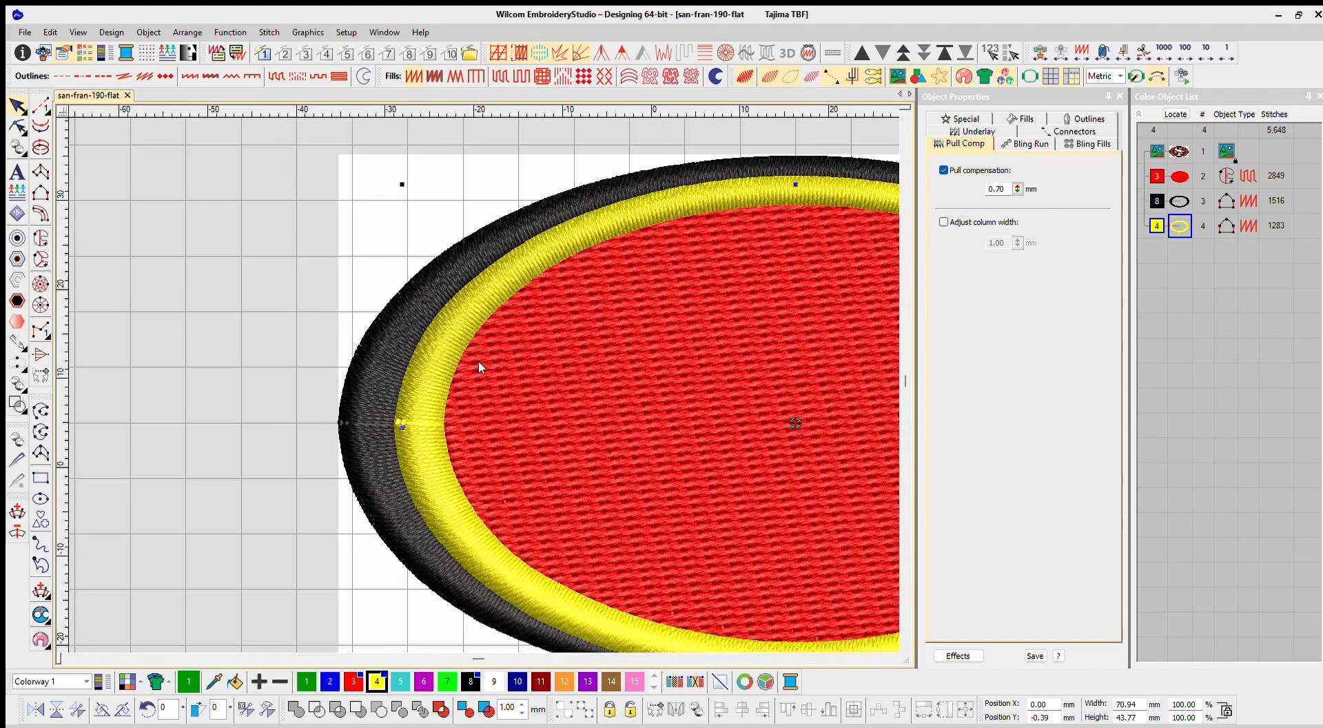
pyautogui.click(650, 138)
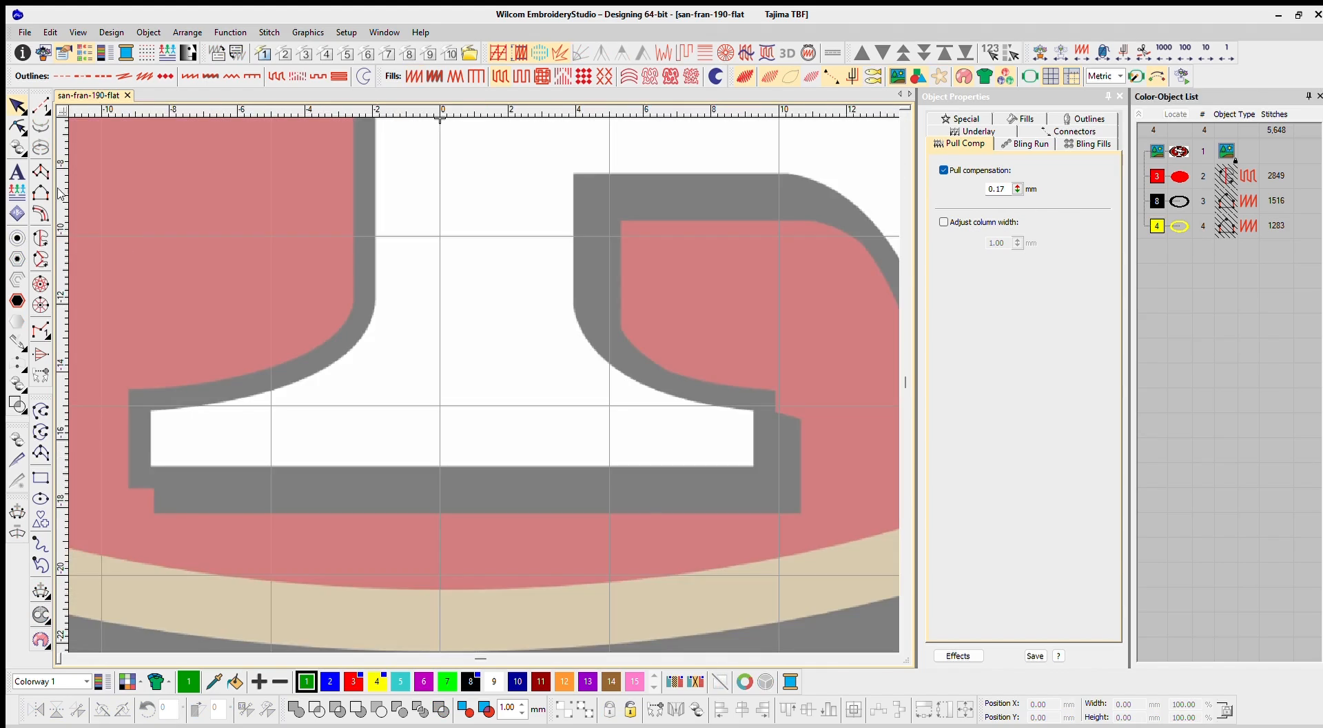
# - Begin a closed satin shape on the F's foot, outlining its straight base and one end
pyautogui.click(40, 193)
pyautogui.scroll(2, 151, 450)
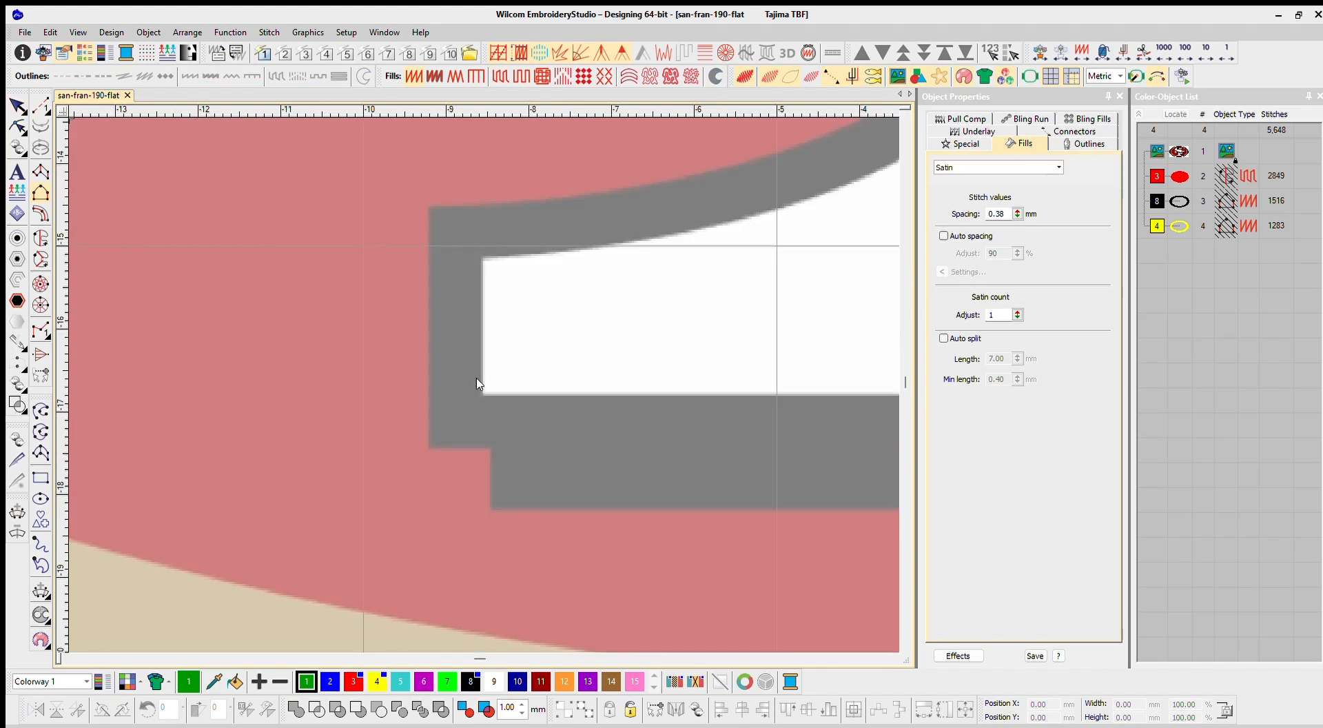
pyautogui.click(477, 377)
pyautogui.scroll(-5, 506, 373)
pyautogui.scroll(3, 527, 364)
pyautogui.click(593, 352)
pyautogui.scroll(-3, 591, 352)
pyautogui.scroll(3, 337, 348)
pyautogui.click(354, 335)
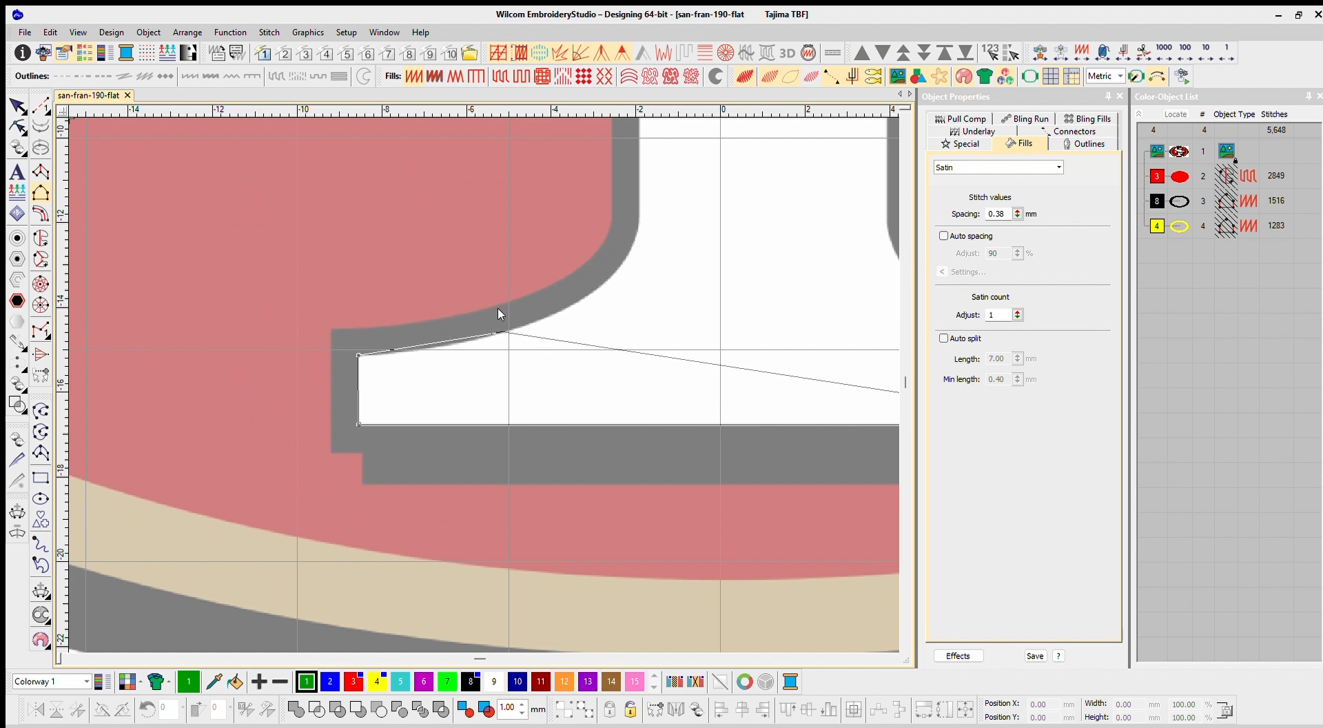
# - Complete the foot's outline along its curved shoulders, cutting straight across the stem, and generate the satin stitches
pyautogui.click(525, 339)
pyautogui.click(600, 323)
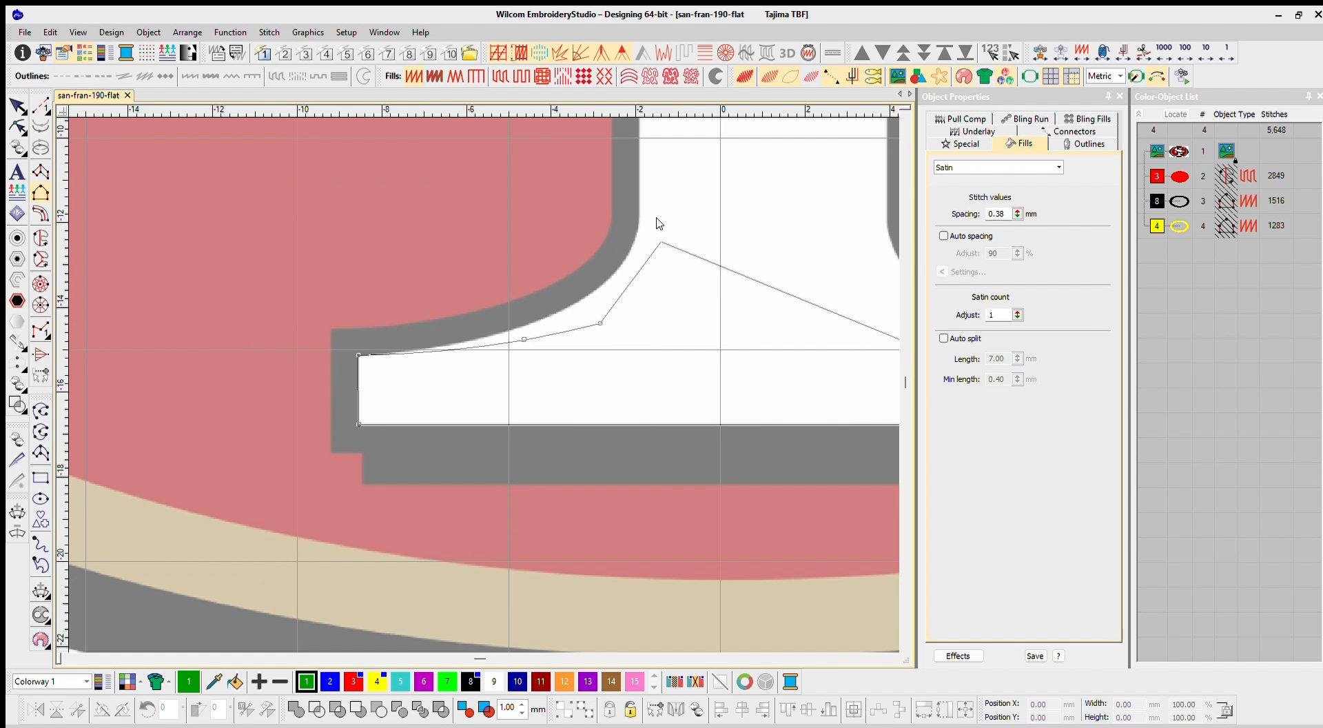
pyautogui.rightClick(664, 235)
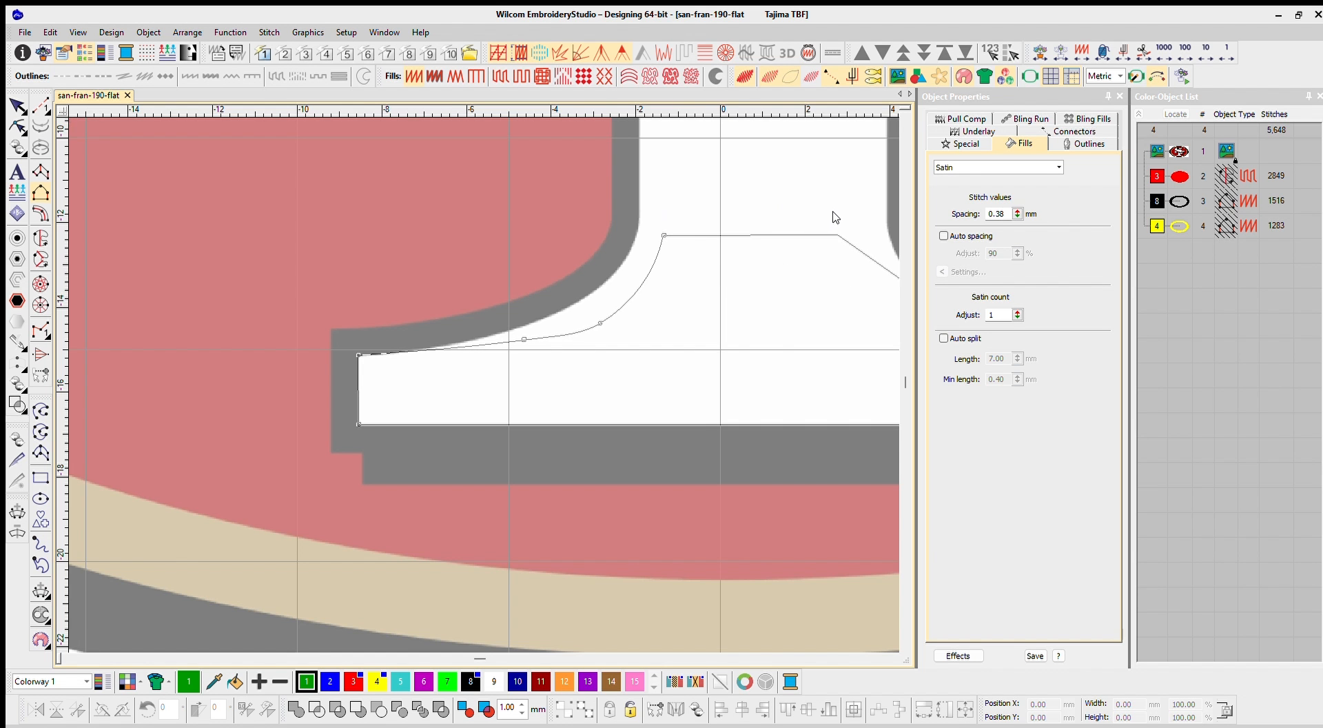
pyautogui.click(838, 236)
pyautogui.rightClick(700, 367)
pyautogui.rightClick(782, 404)
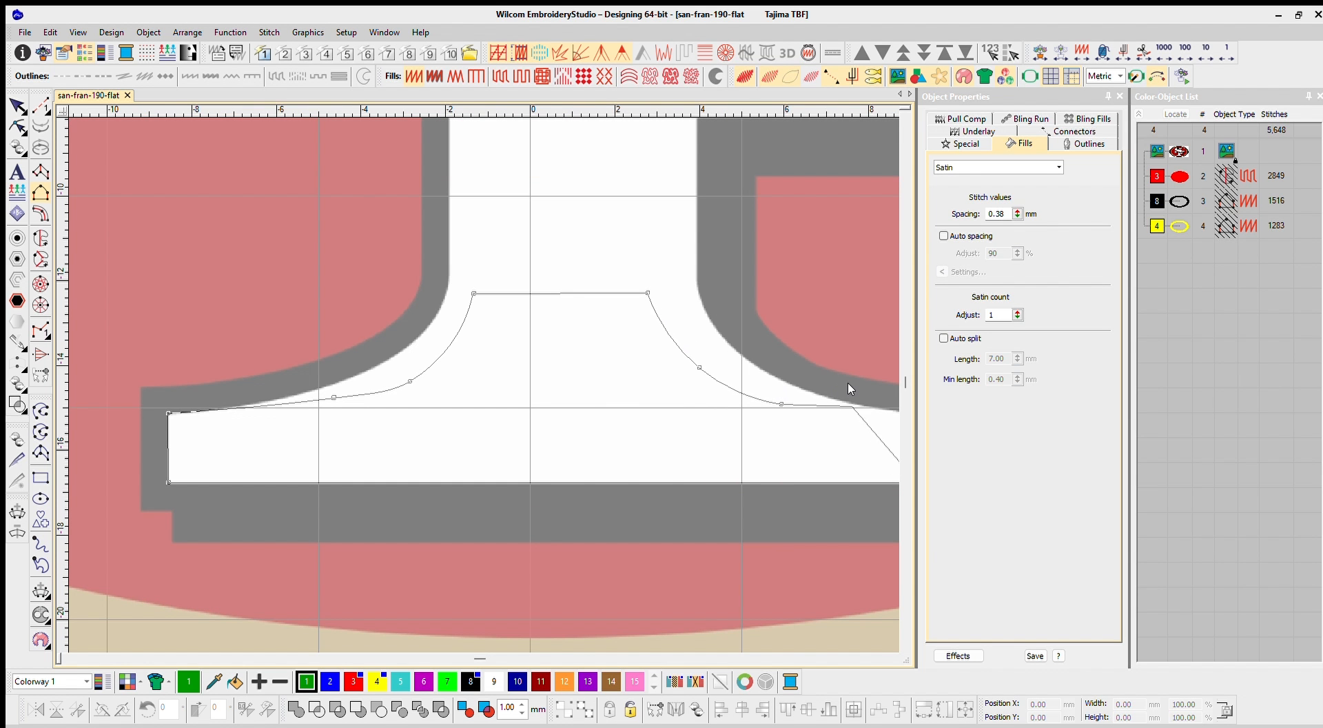
pyautogui.click(731, 396)
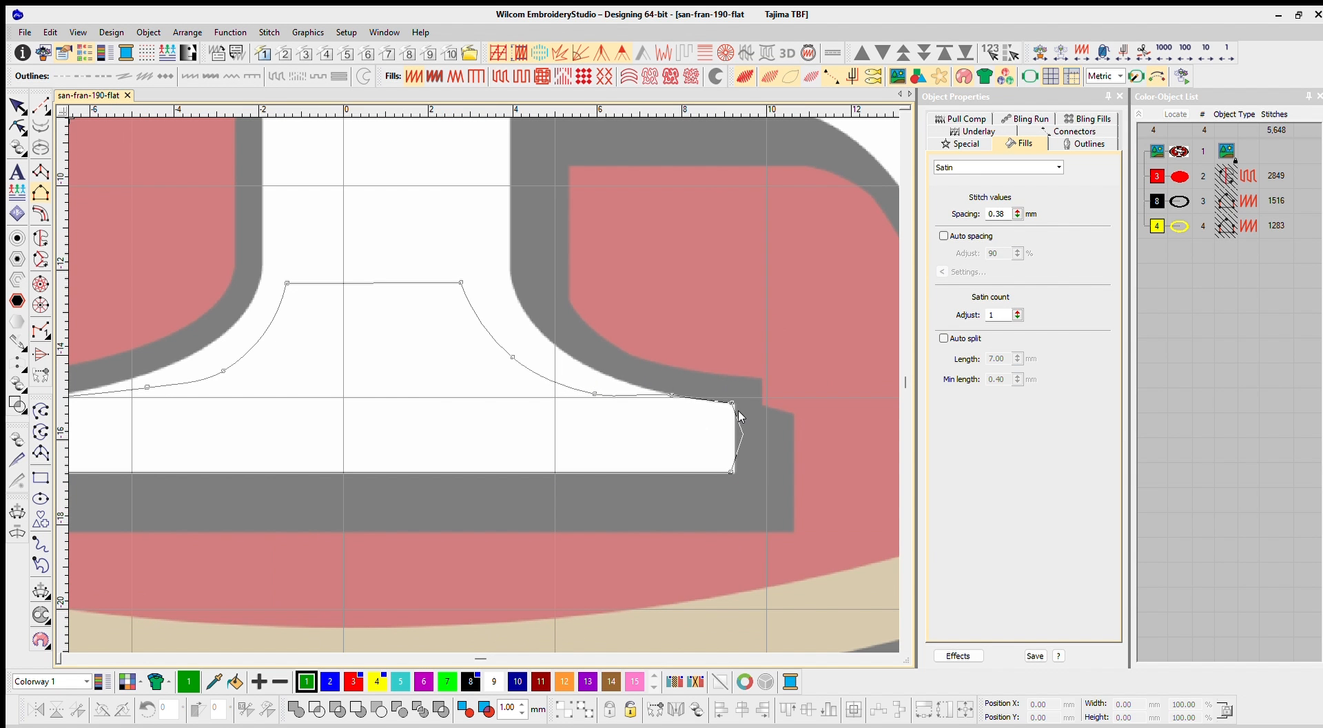
pyautogui.press('Return')
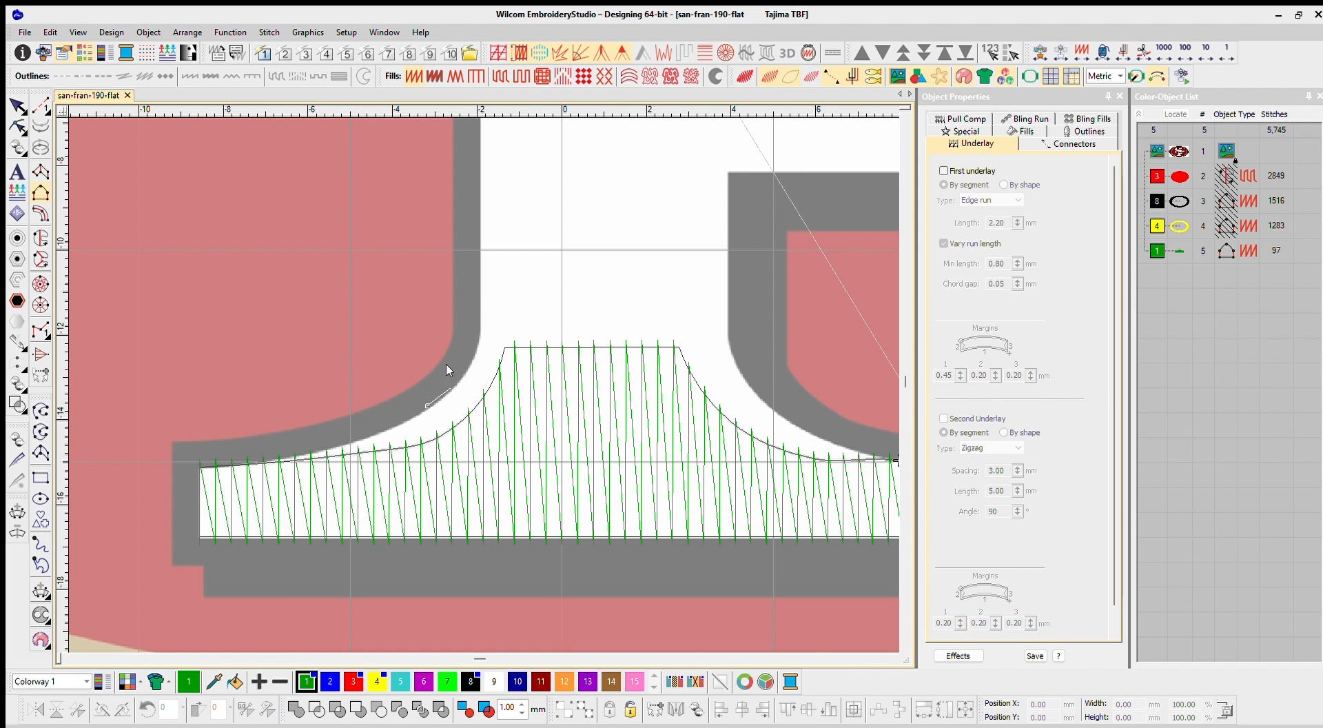
# - Begin a satin shape for the F's stem that overlaps the foot and follows the stem's straight edge up to the S
pyautogui.rightClick(481, 333)
pyautogui.scroll(-4, 477, 312)
pyautogui.scroll(3, 481, 296)
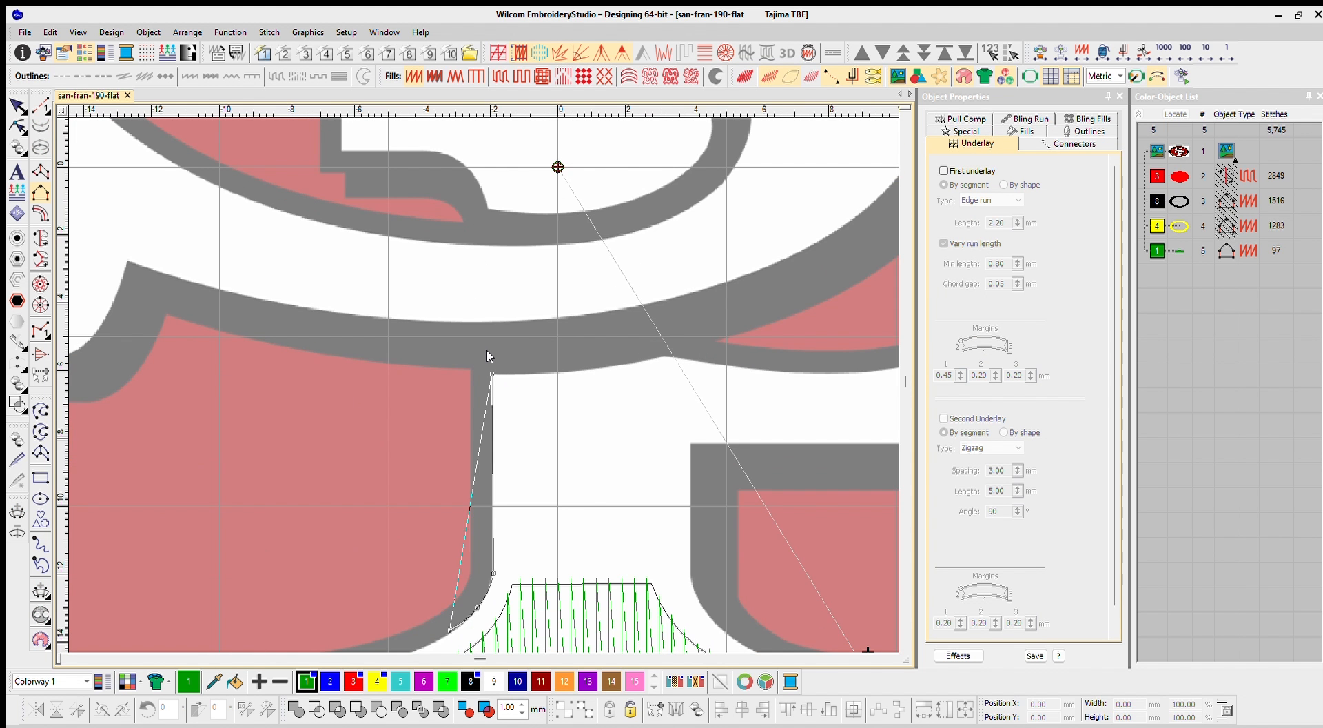
pyautogui.scroll(-3, 487, 352)
pyautogui.scroll(5, 579, 506)
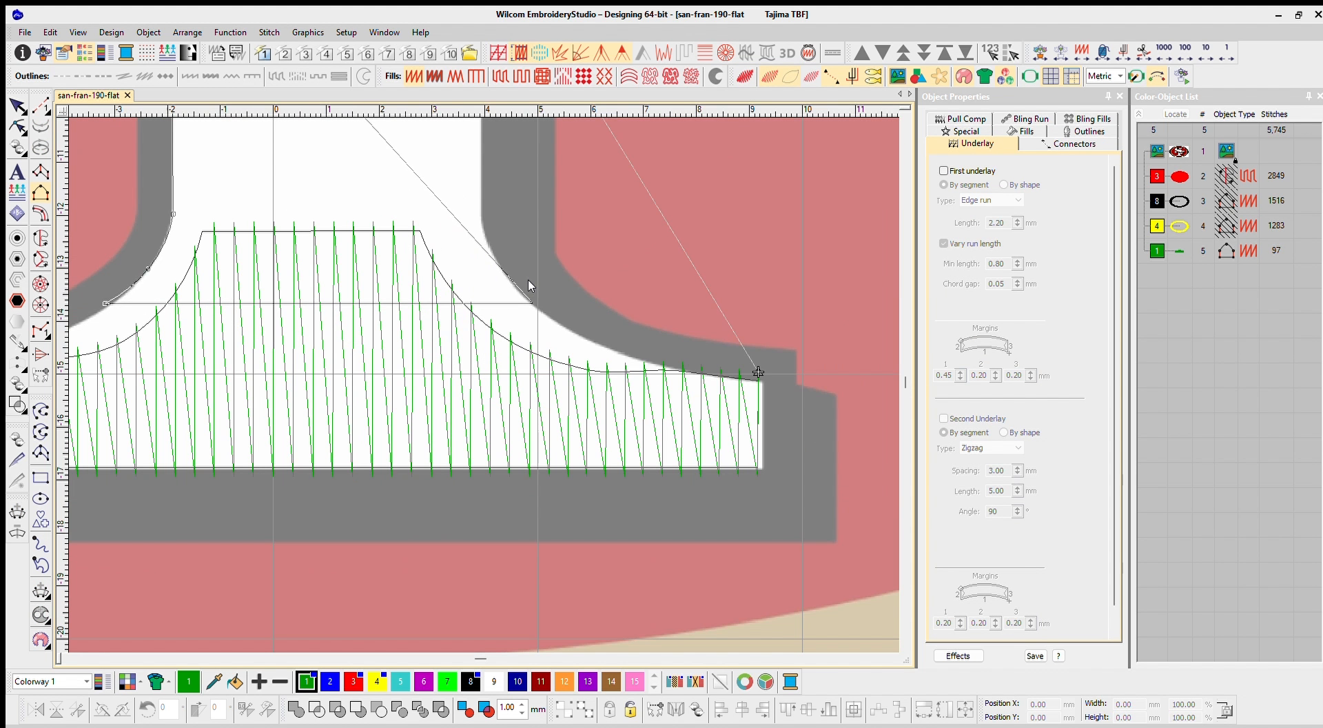
pyautogui.scroll(-2, 478, 248)
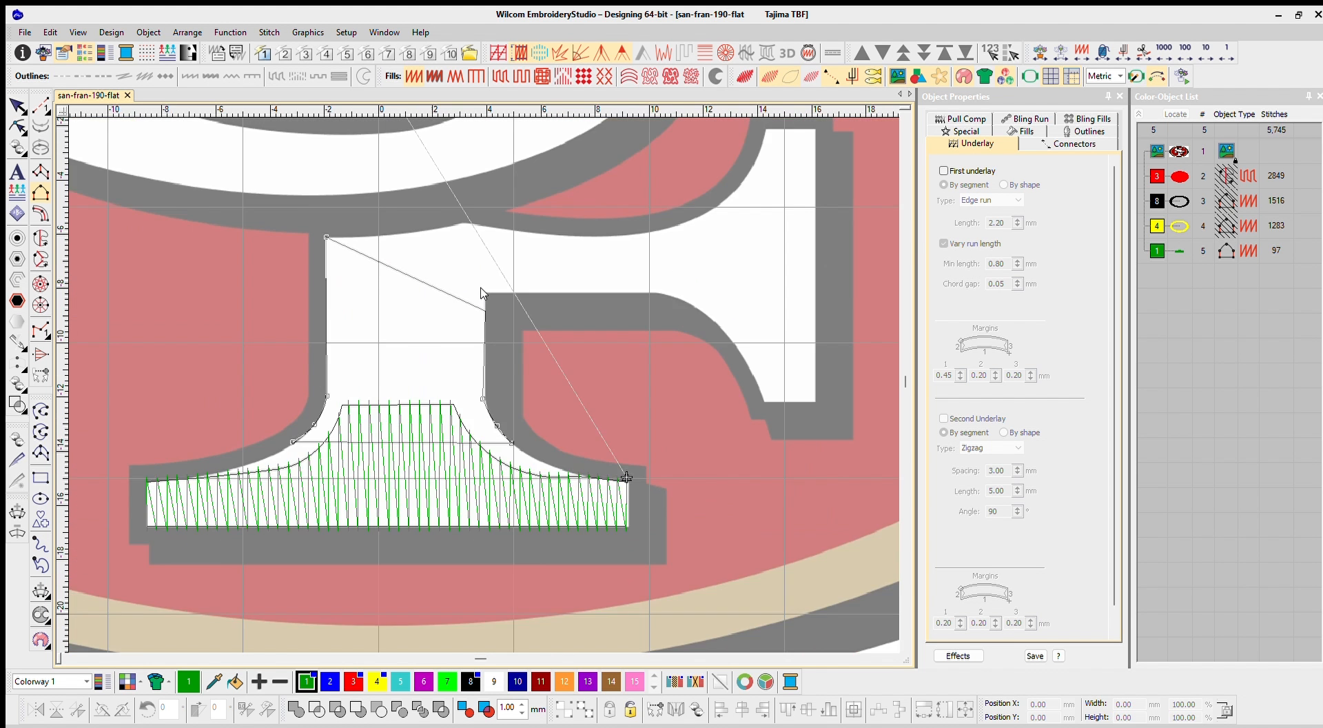
# - Finish the stem outline up its other edge to the S, generate the satin and check the overlap in realistic view
pyautogui.scroll(1, 481, 288)
pyautogui.click(482, 362)
pyautogui.click(485, 304)
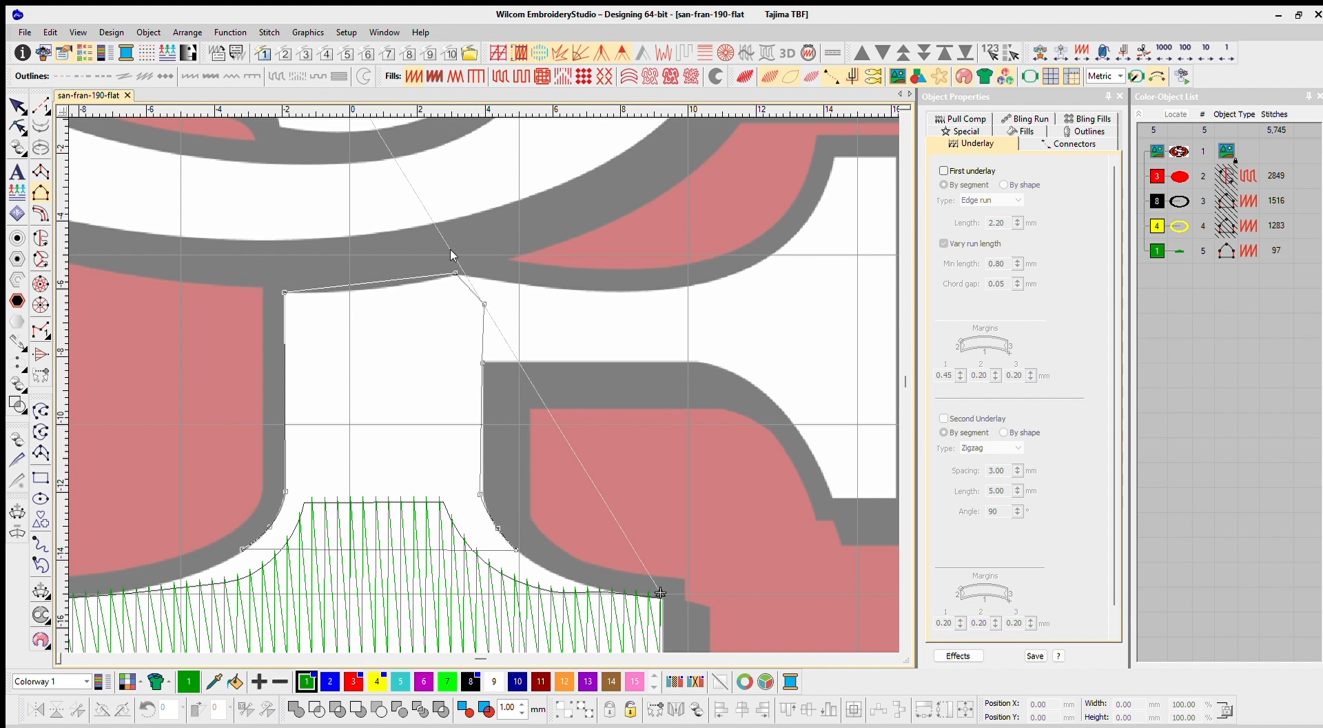
pyautogui.press('Return')
pyautogui.press('t')
pyautogui.scroll(-2, 451, 393)
pyautogui.scroll(3, 456, 483)
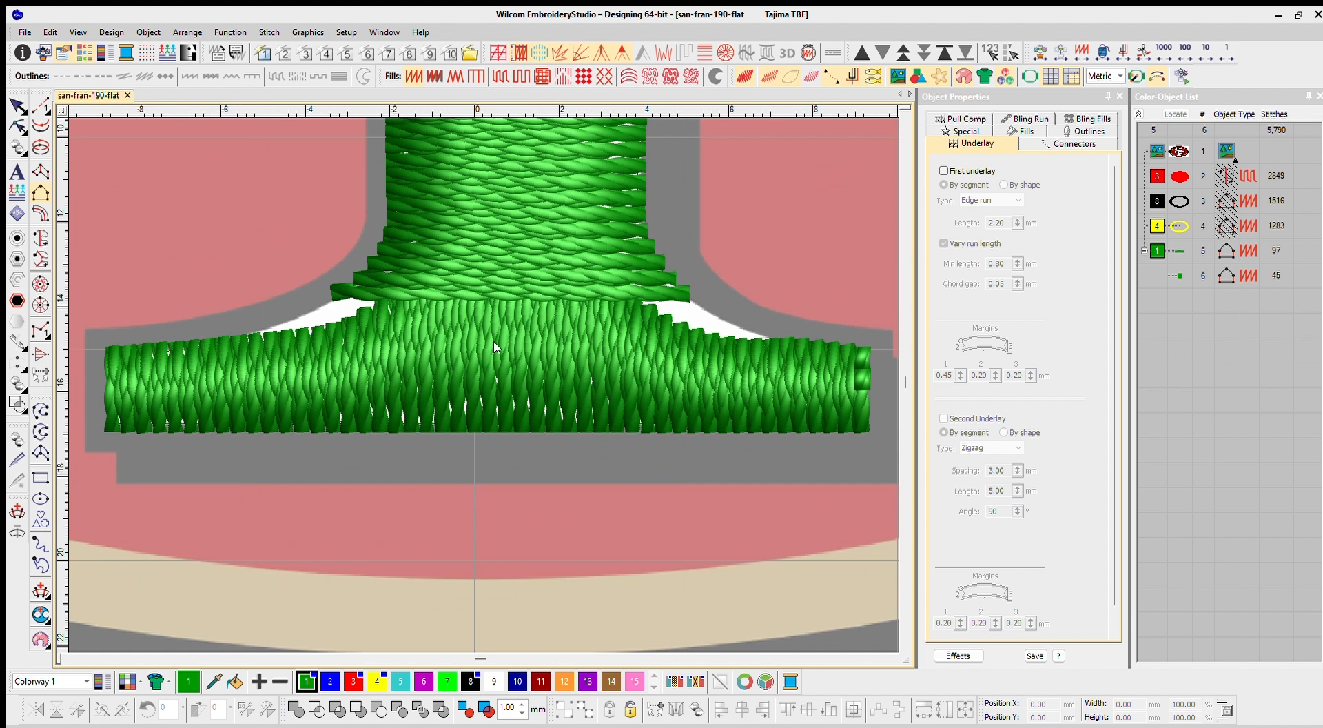
pyautogui.scroll(-2, 494, 347)
pyautogui.scroll(-3, 502, 341)
# - Draw an open travel line from the stem's top through the F's lower arm into its serif as a run stitch
pyautogui.press('t')
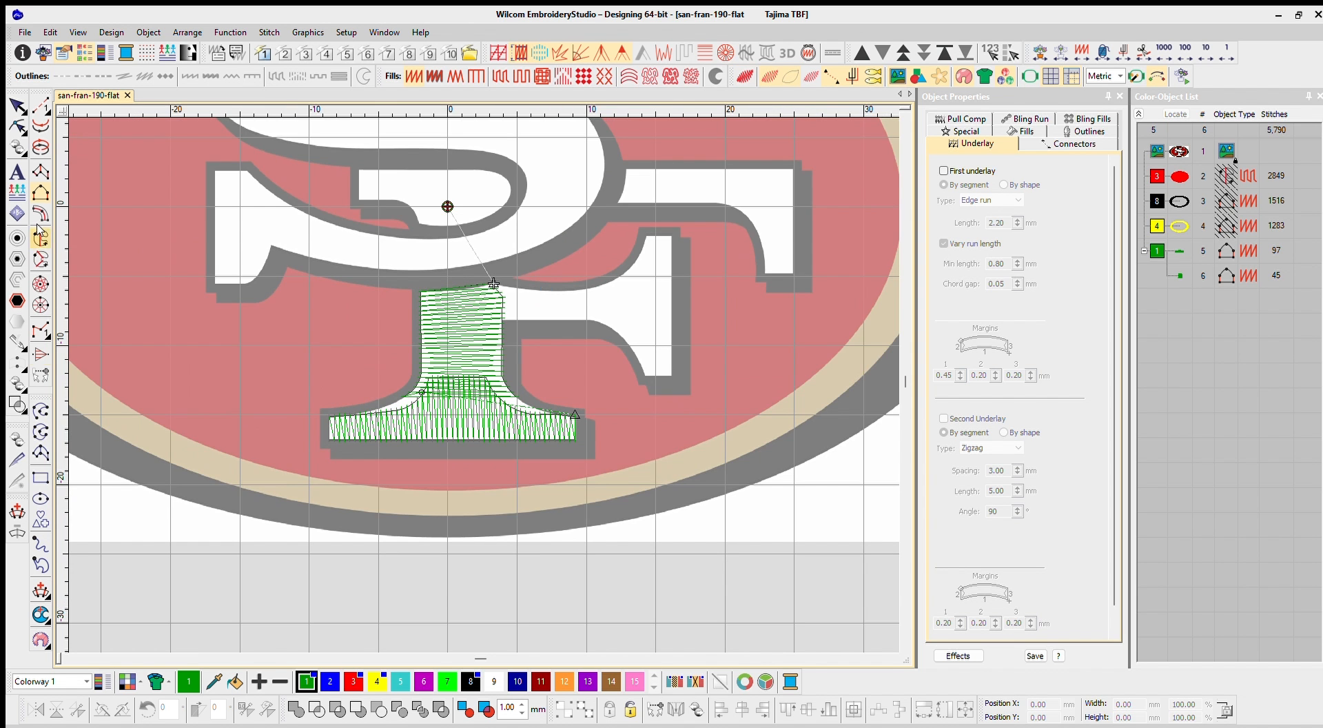
pyautogui.click(40, 411)
pyautogui.scroll(4, 487, 286)
pyautogui.click(506, 452)
pyautogui.click(821, 450)
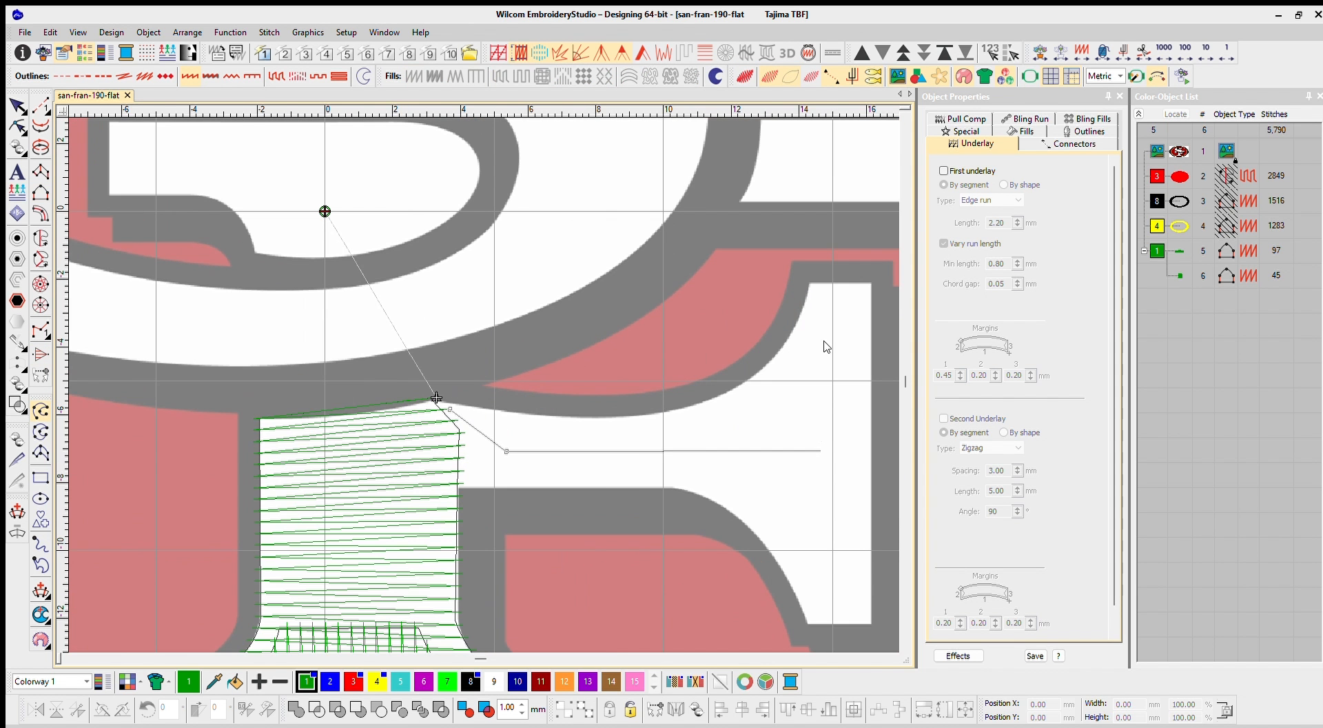
pyautogui.press('Return')
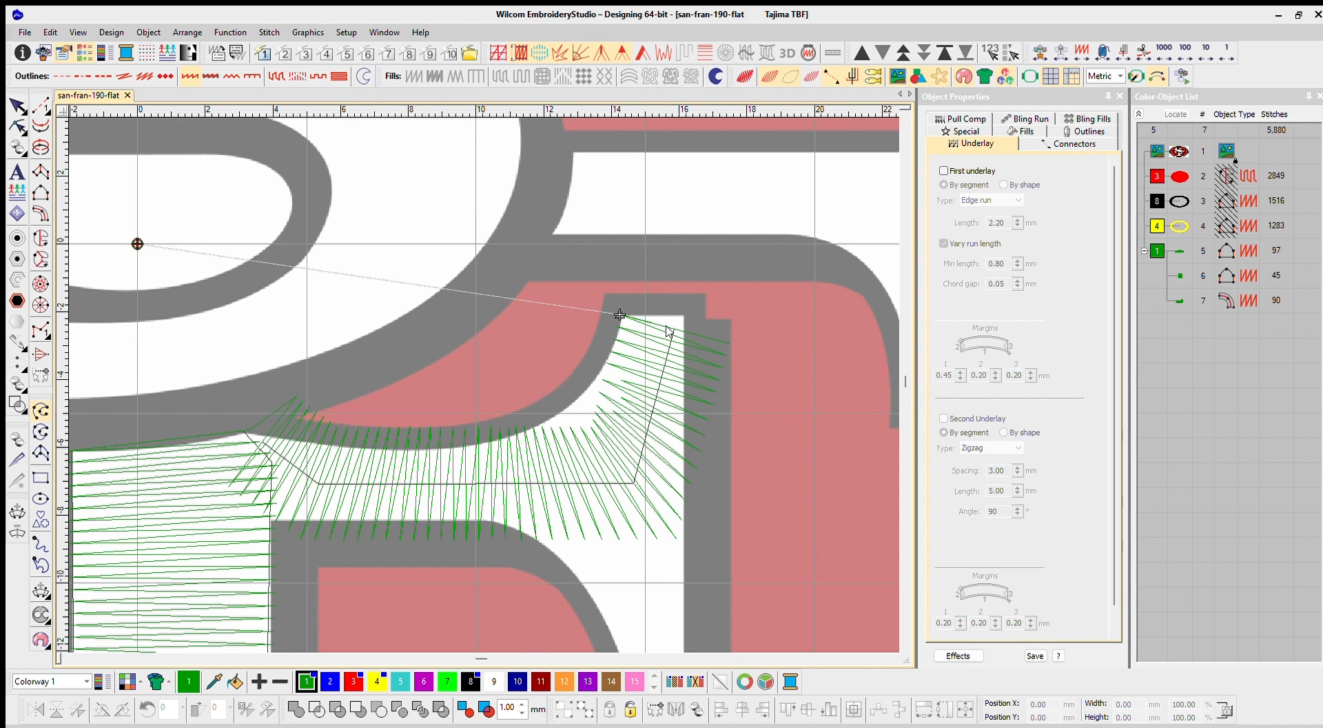
pyautogui.press('Escape')
pyautogui.click(60, 77)
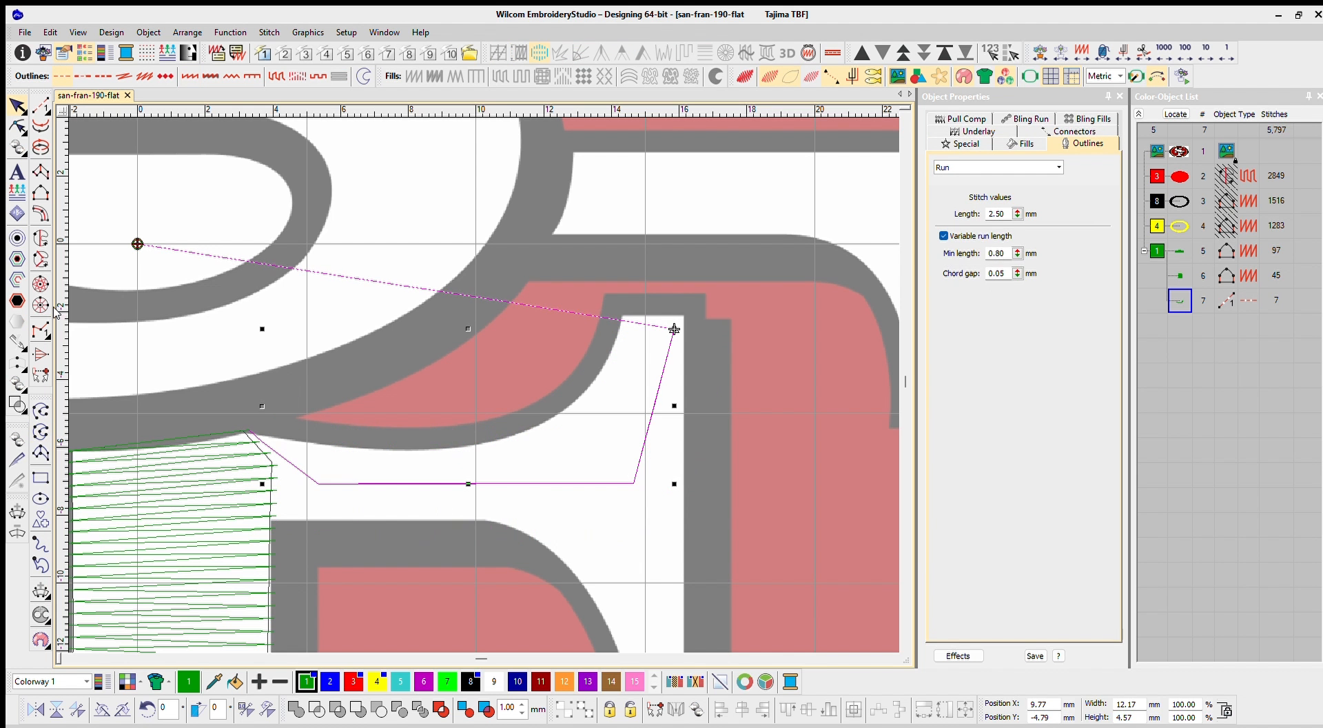
# - Digitize the serif of the F's lower arm as a closed satin shape with curved inner edges and a flat cut at the arm
pyautogui.click(41, 193)
pyautogui.scroll(-1, 673, 384)
pyautogui.scroll(1, 488, 483)
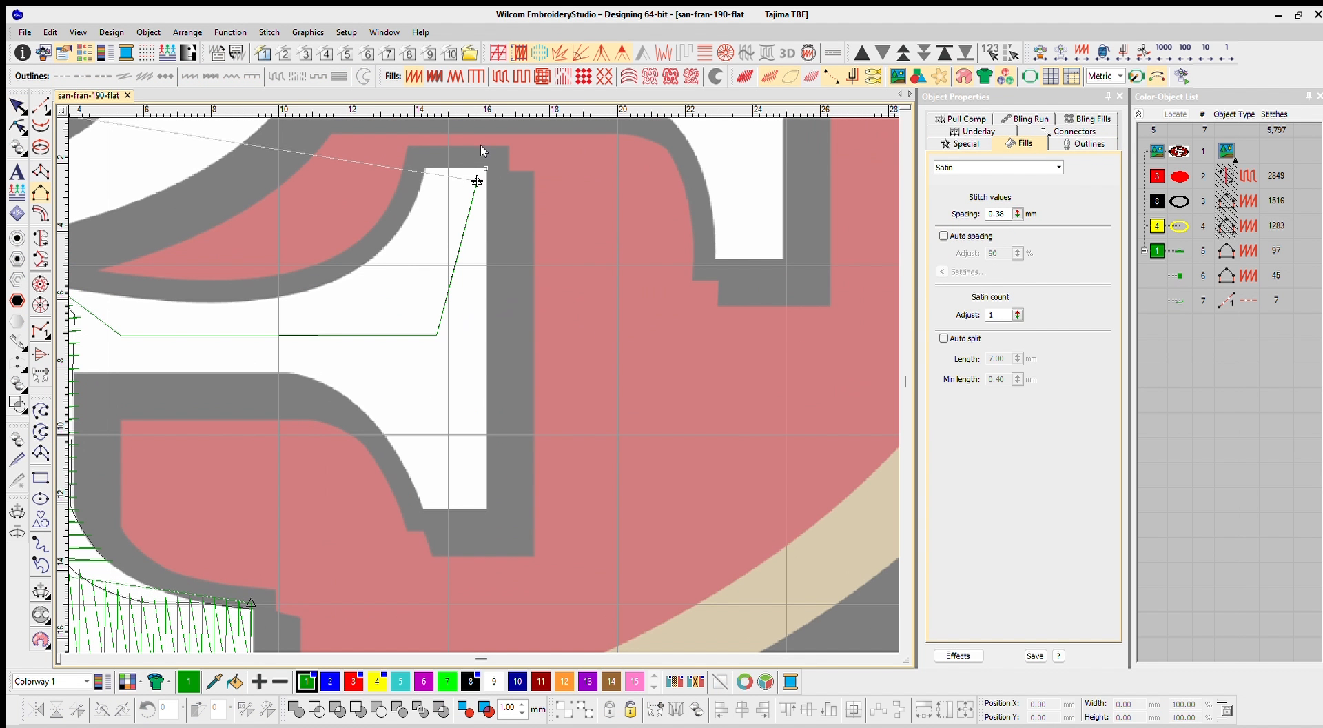
pyautogui.click(480, 496)
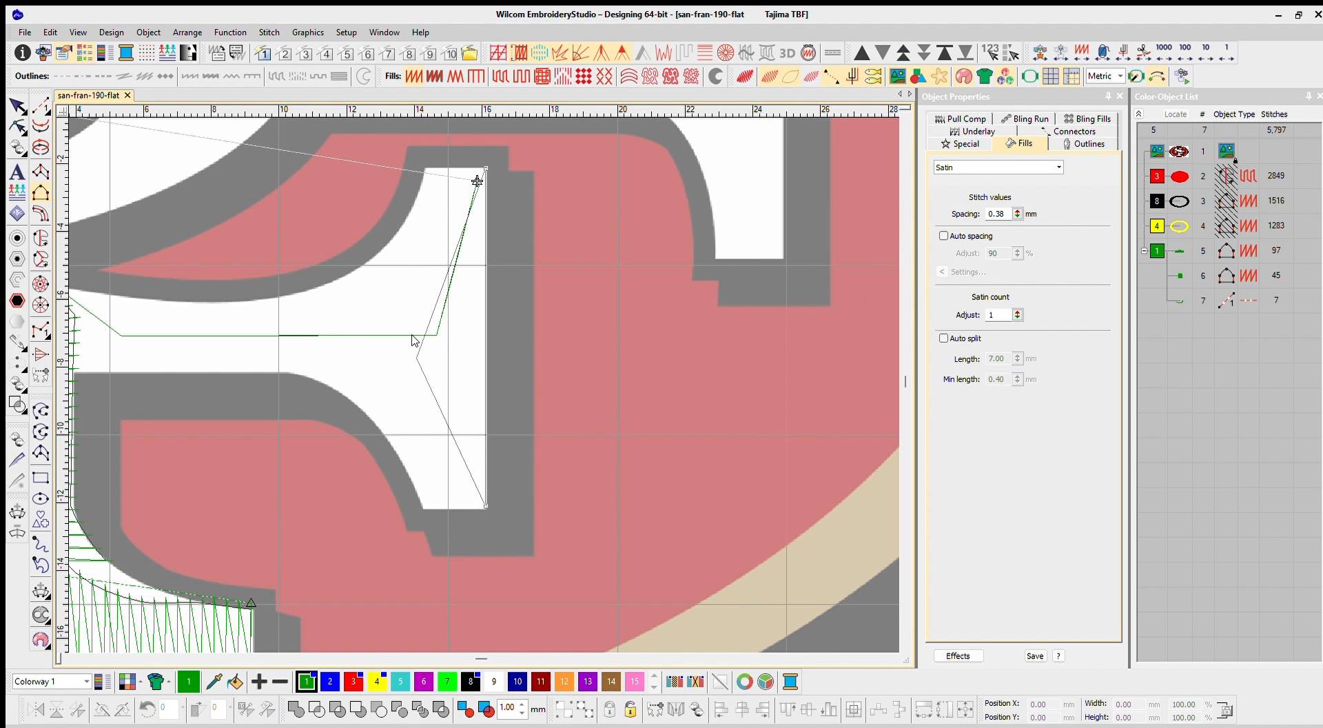
pyautogui.click(425, 168)
pyautogui.rightClick(413, 222)
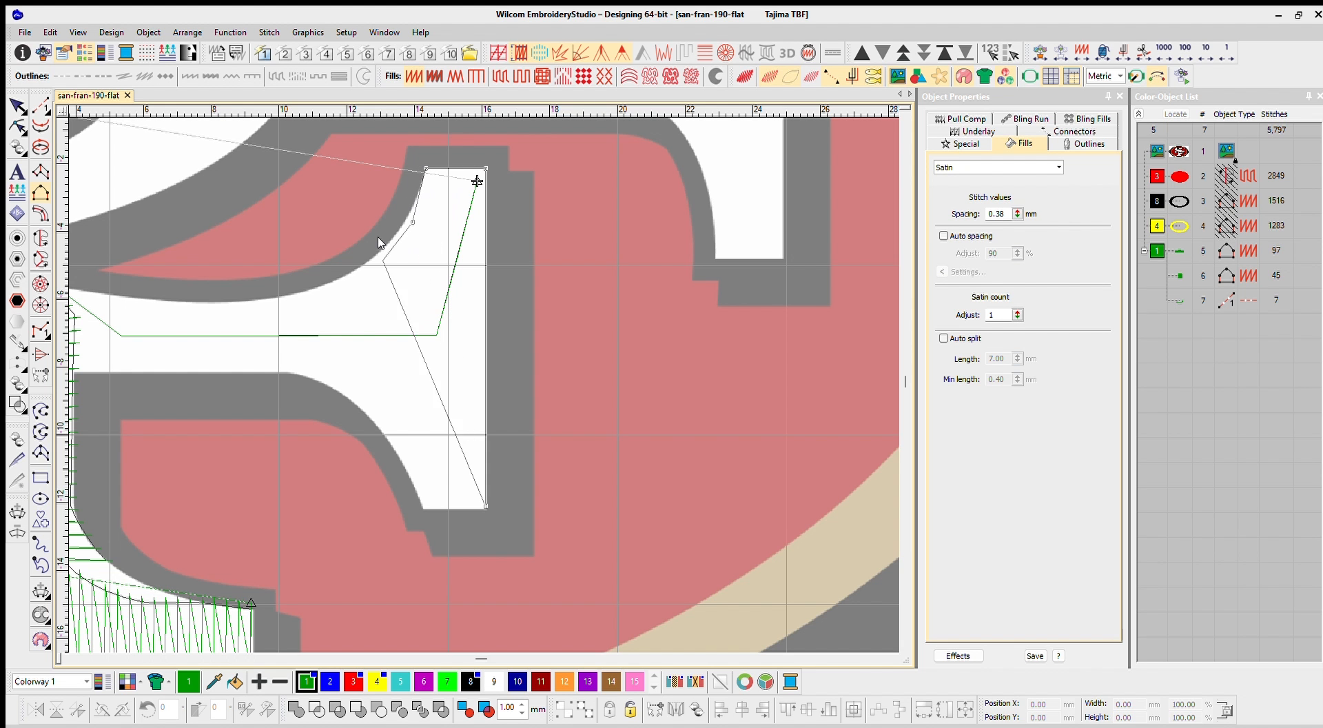
pyautogui.rightClick(328, 307)
pyautogui.rightClick(328, 371)
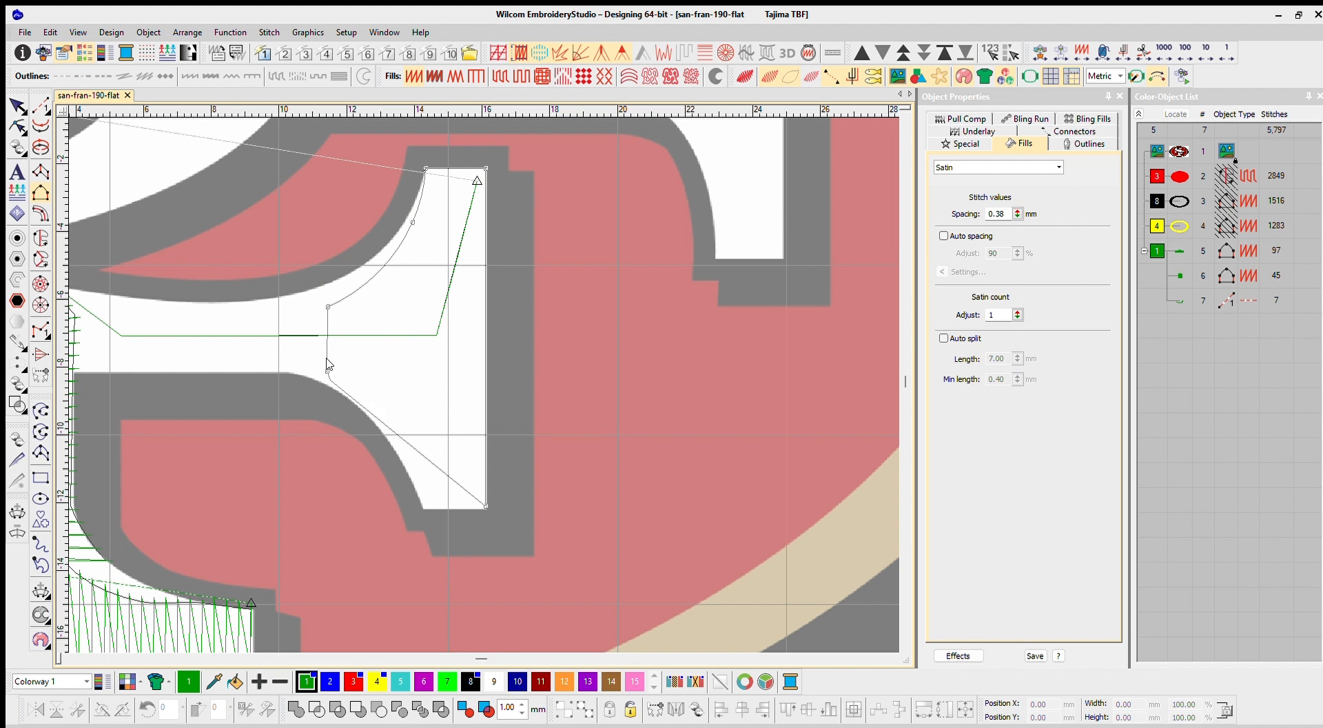
pyautogui.rightClick(411, 461)
pyautogui.click(422, 507)
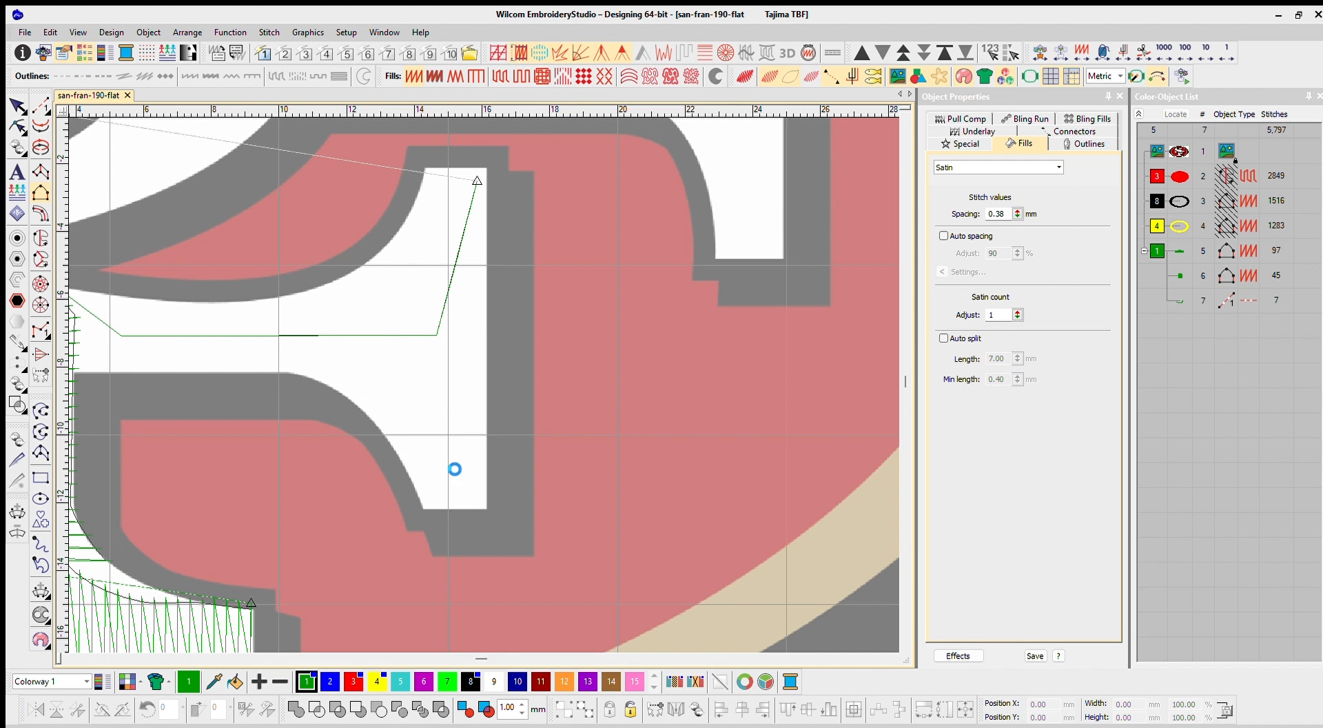
pyautogui.press('Return')
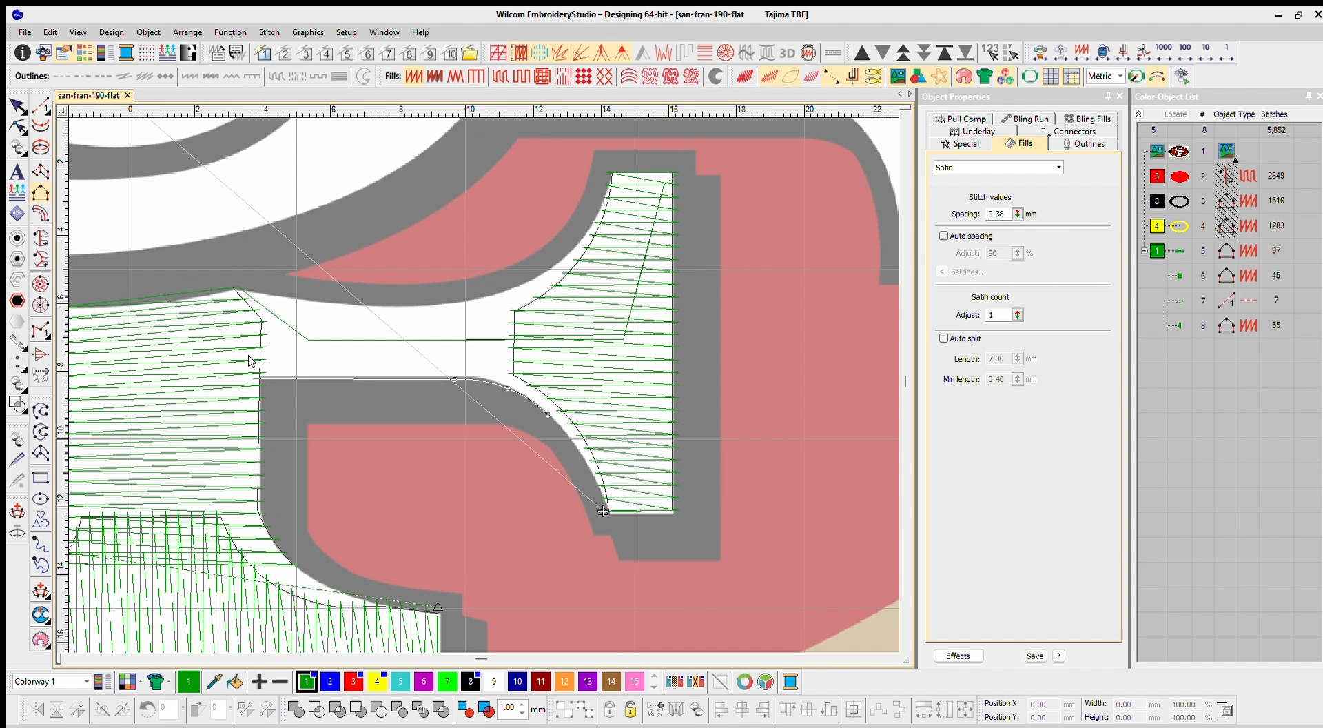
# - Digitize the F's lower arm as a satin shape overlapping the stem and serif, and preview it in realistic view
pyautogui.click(254, 378)
pyautogui.click(550, 267)
pyautogui.rightClick(508, 289)
pyautogui.click(447, 303)
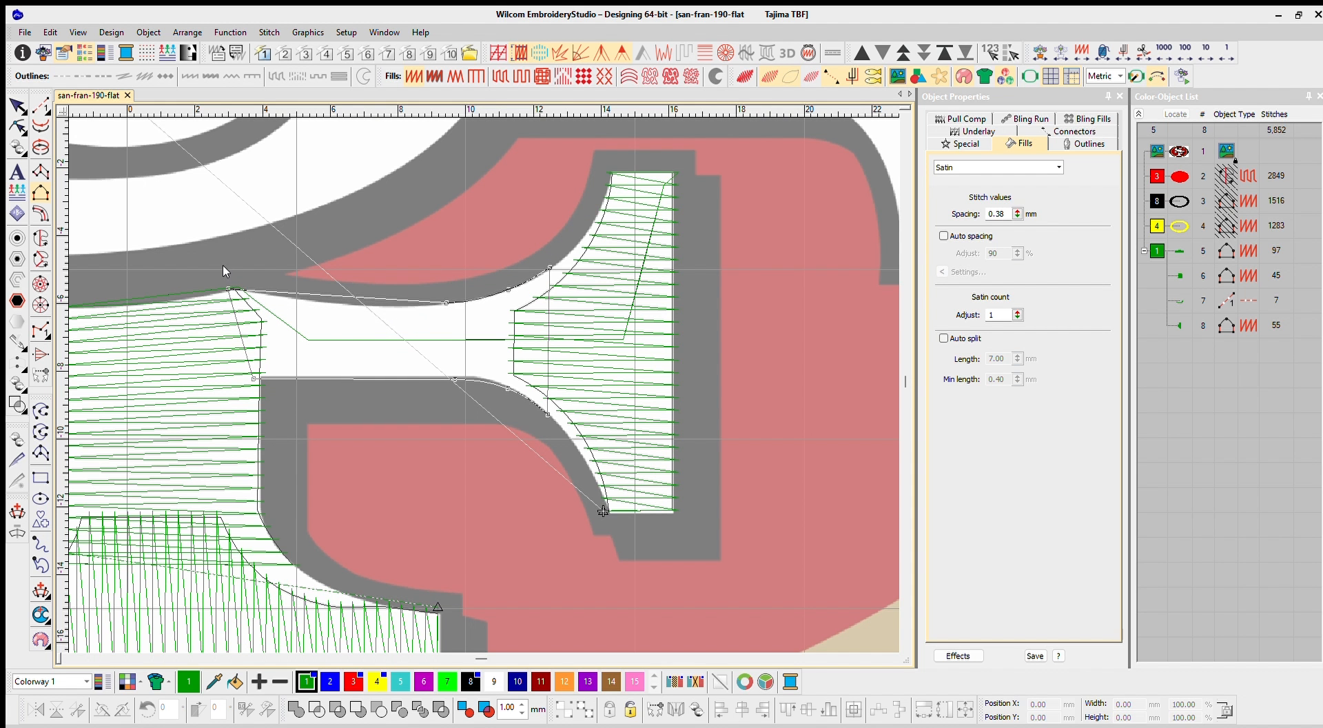
pyautogui.press('Return')
pyautogui.press('t')
pyautogui.scroll(-4, 228, 267)
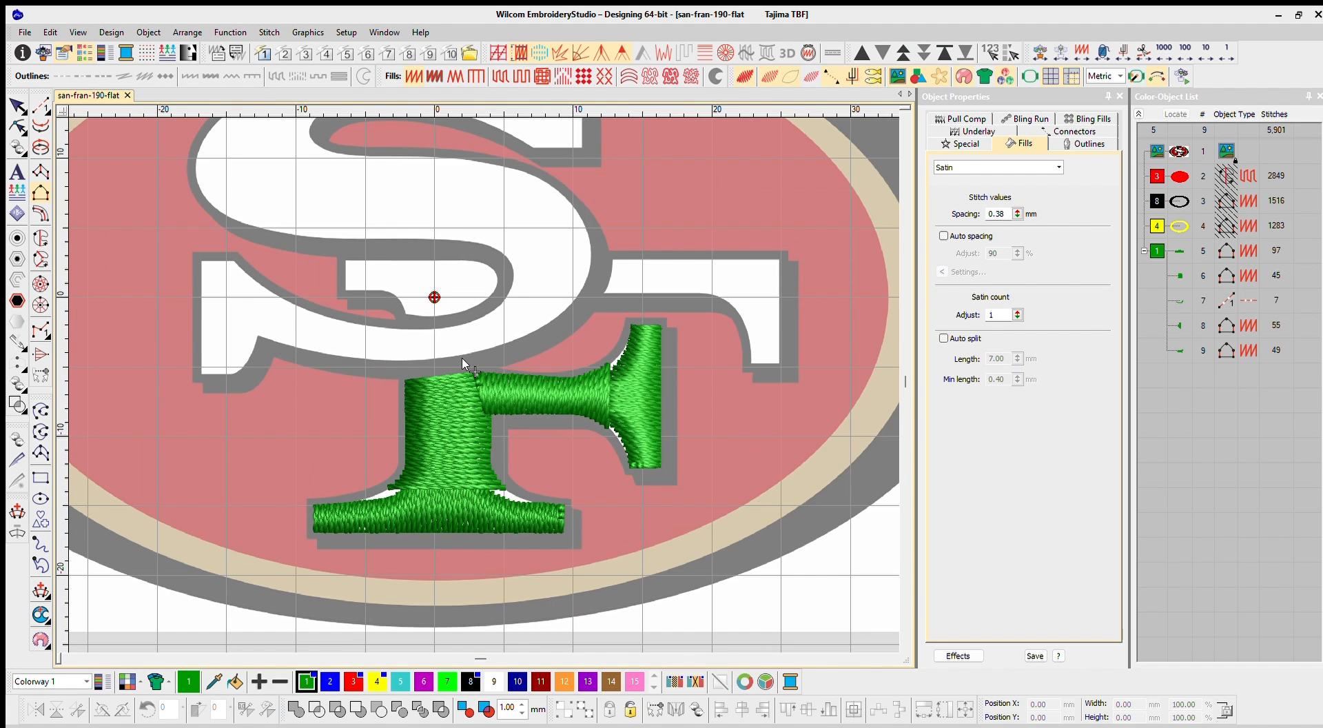
# - Draw a run-stitch travel line from the F's stem across the S to the start of the F's upper arm
pyautogui.click(40, 411)
pyautogui.press('t')
pyautogui.scroll(5, 451, 344)
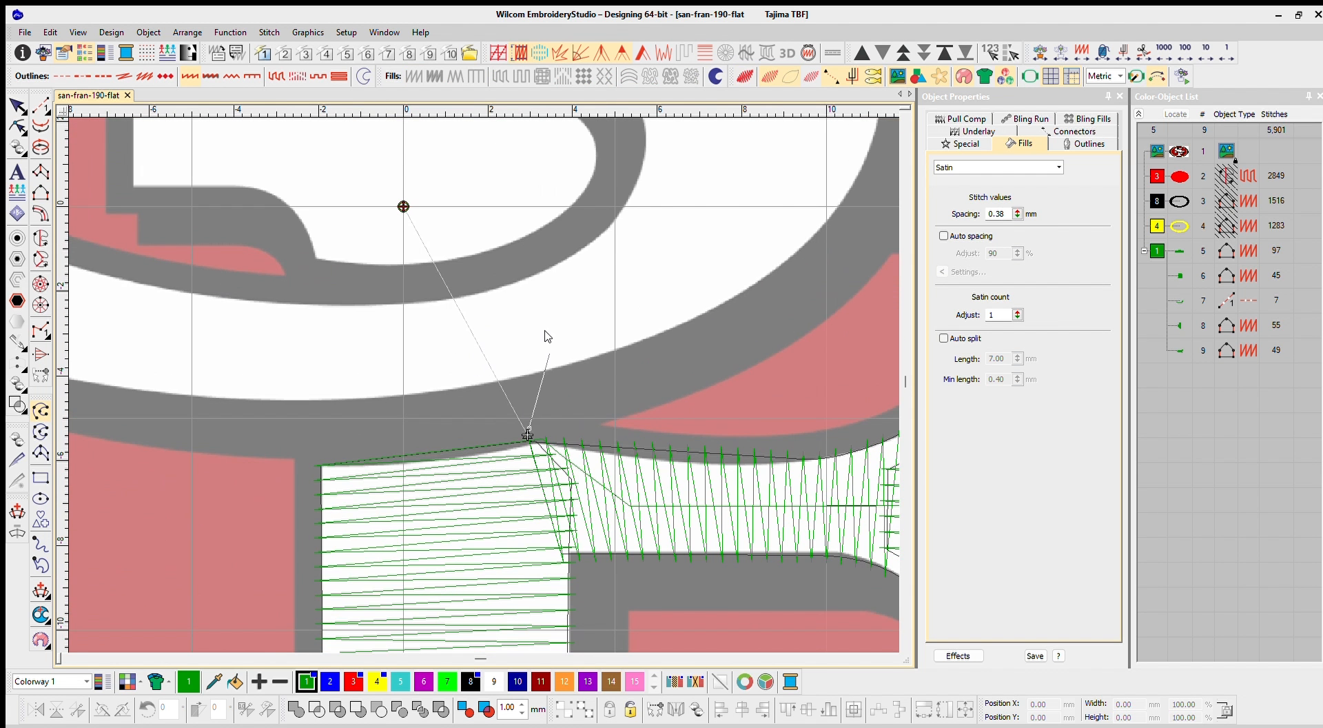
pyautogui.scroll(-4, 523, 402)
pyautogui.click(633, 297)
pyautogui.press('BackSpace')
pyautogui.press('BackSpace')
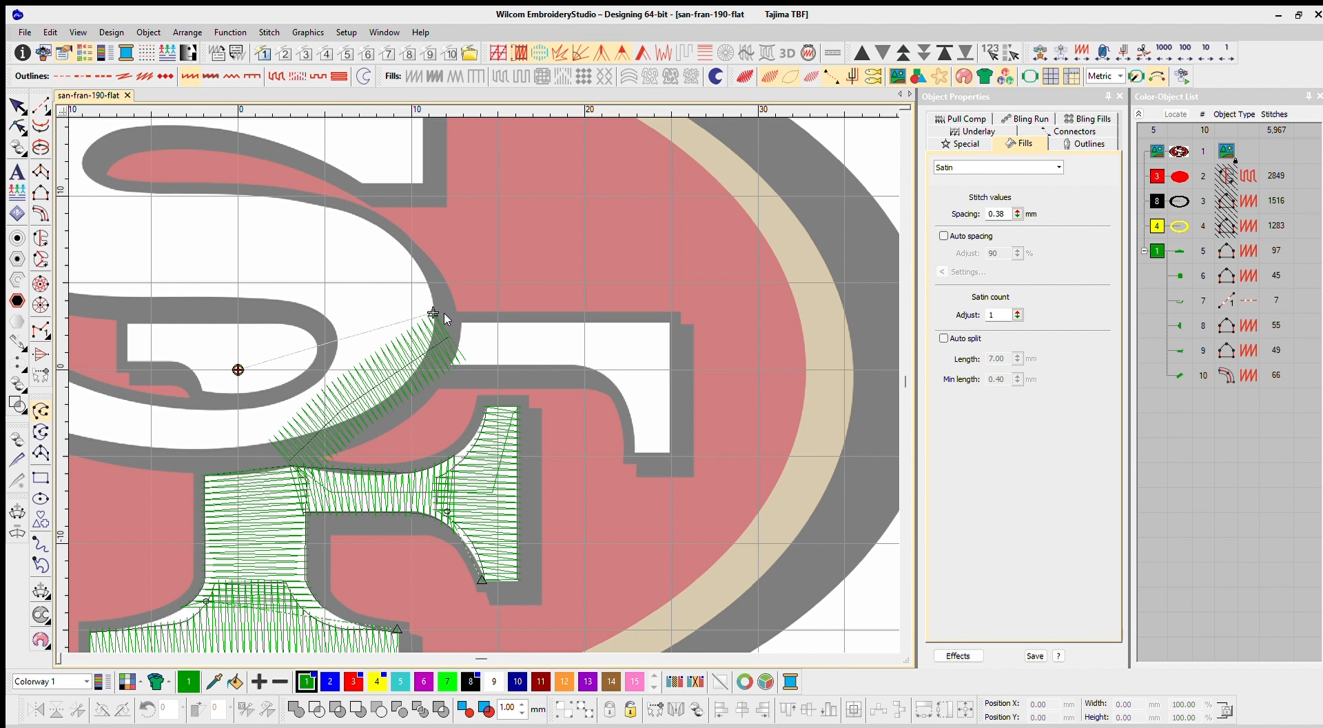
pyautogui.press('Return')
# - Begin a satin shape for the F's upper arm, tracing its lower edge and the curve down to the serif's tip
pyautogui.scroll(3, 448, 363)
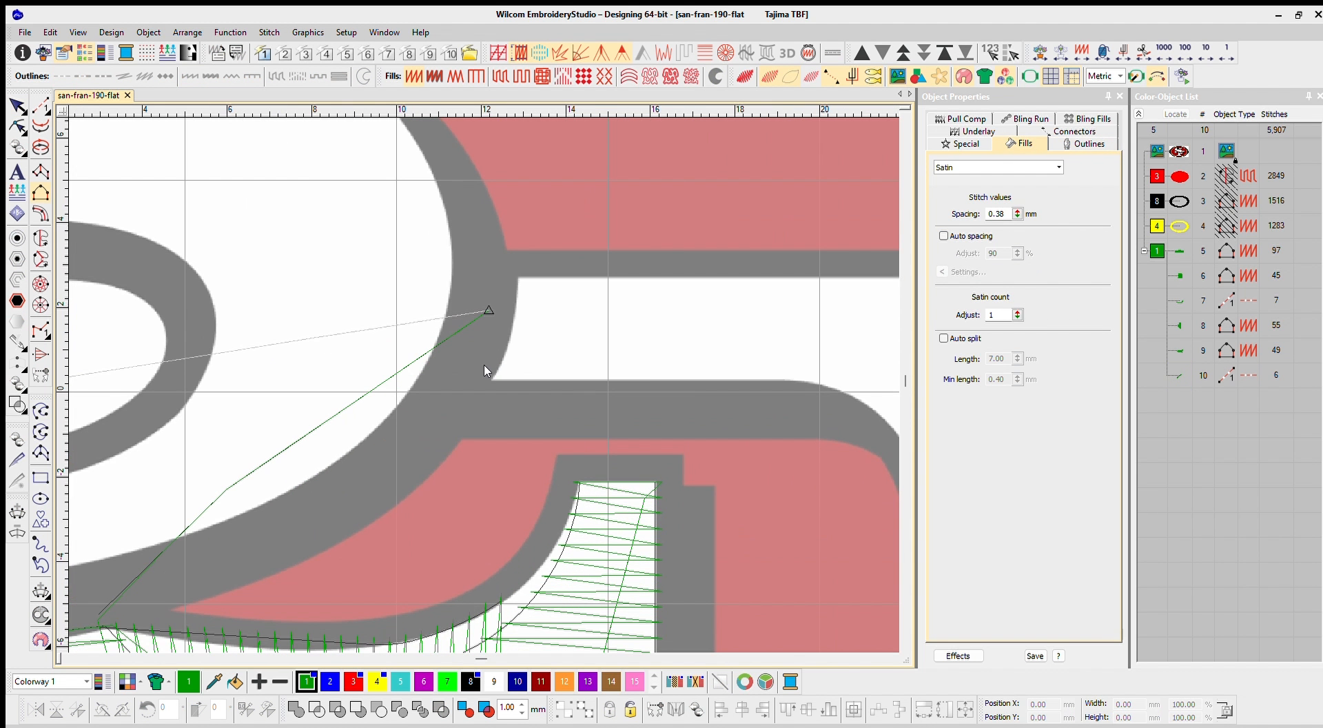
pyautogui.click(732, 381)
pyautogui.rightClick(800, 381)
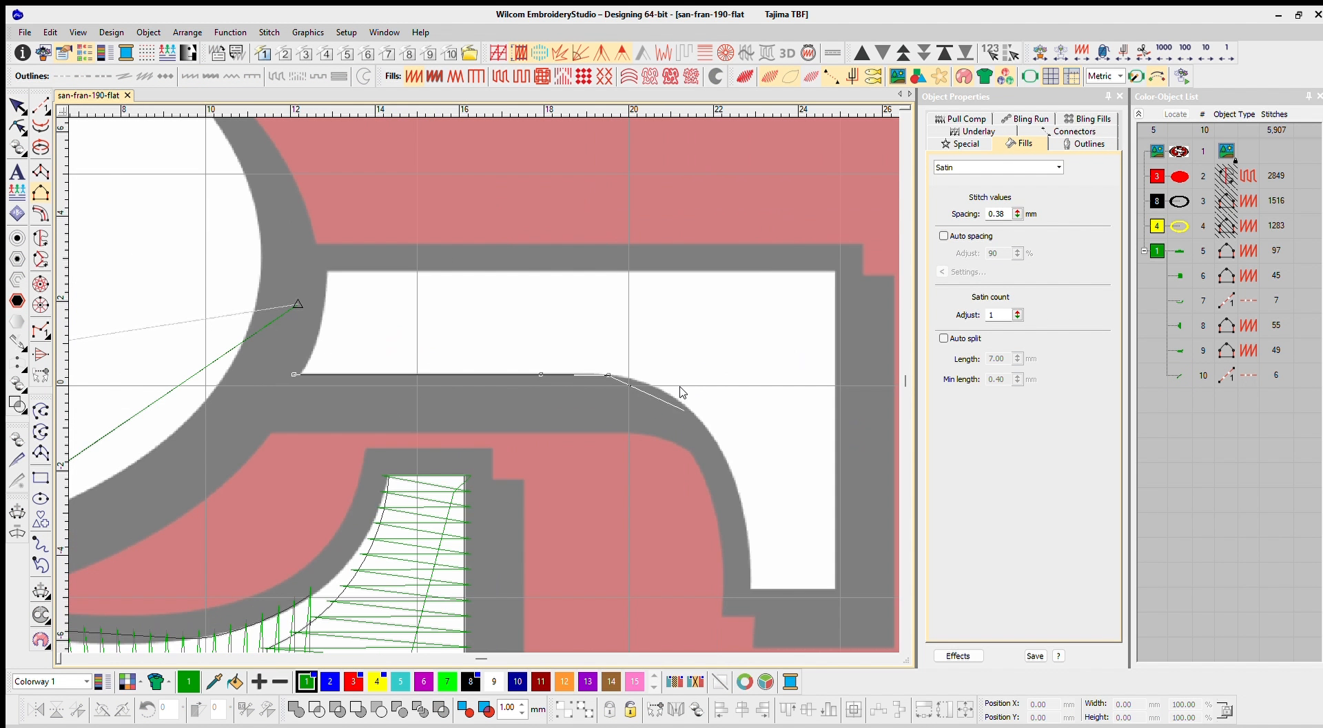
pyautogui.rightClick(735, 485)
pyautogui.click(751, 583)
pyautogui.press('Return')
# - Complete the upper arm's outline along its top edge and outer corner, generate the satin and preview it in realistic view
pyautogui.click(324, 268)
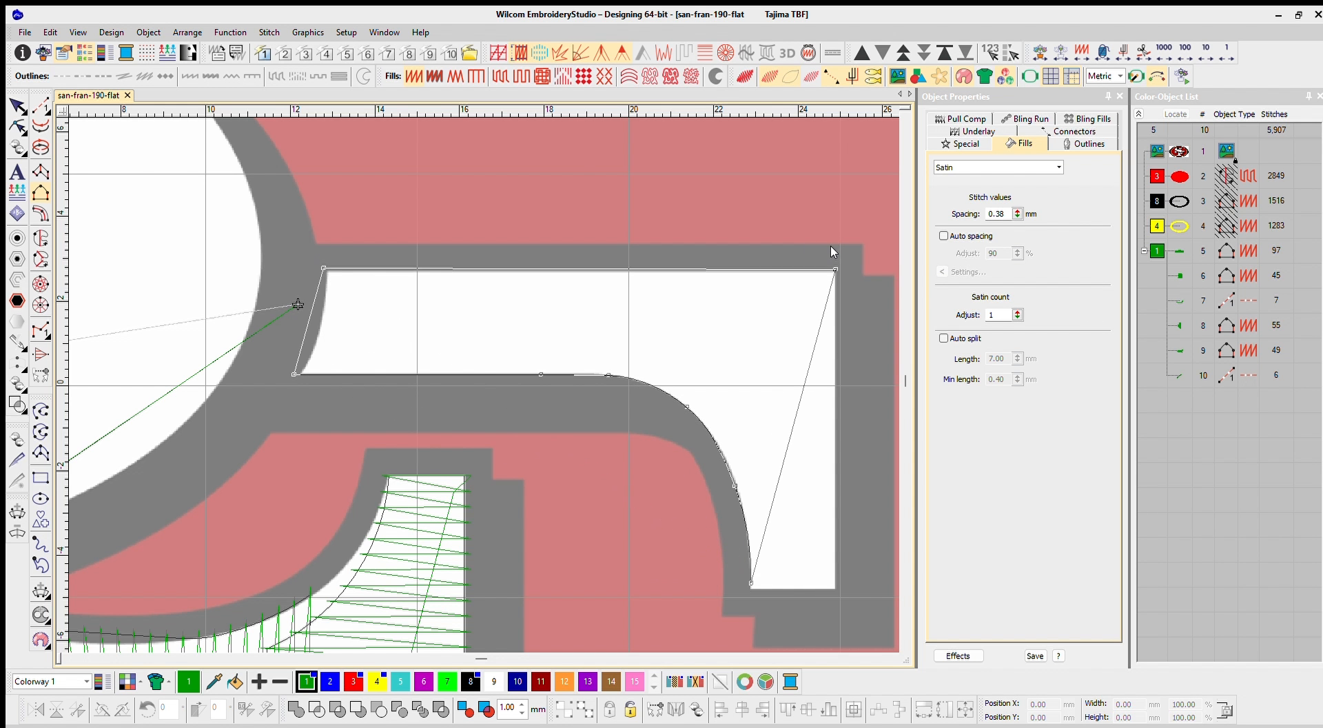
pyautogui.click(836, 269)
pyautogui.click(648, 531)
pyautogui.press('Return')
pyautogui.scroll(-5, 474, 358)
pyautogui.press('t')
pyautogui.scroll(4, 478, 360)
pyautogui.scroll(-2, 480, 366)
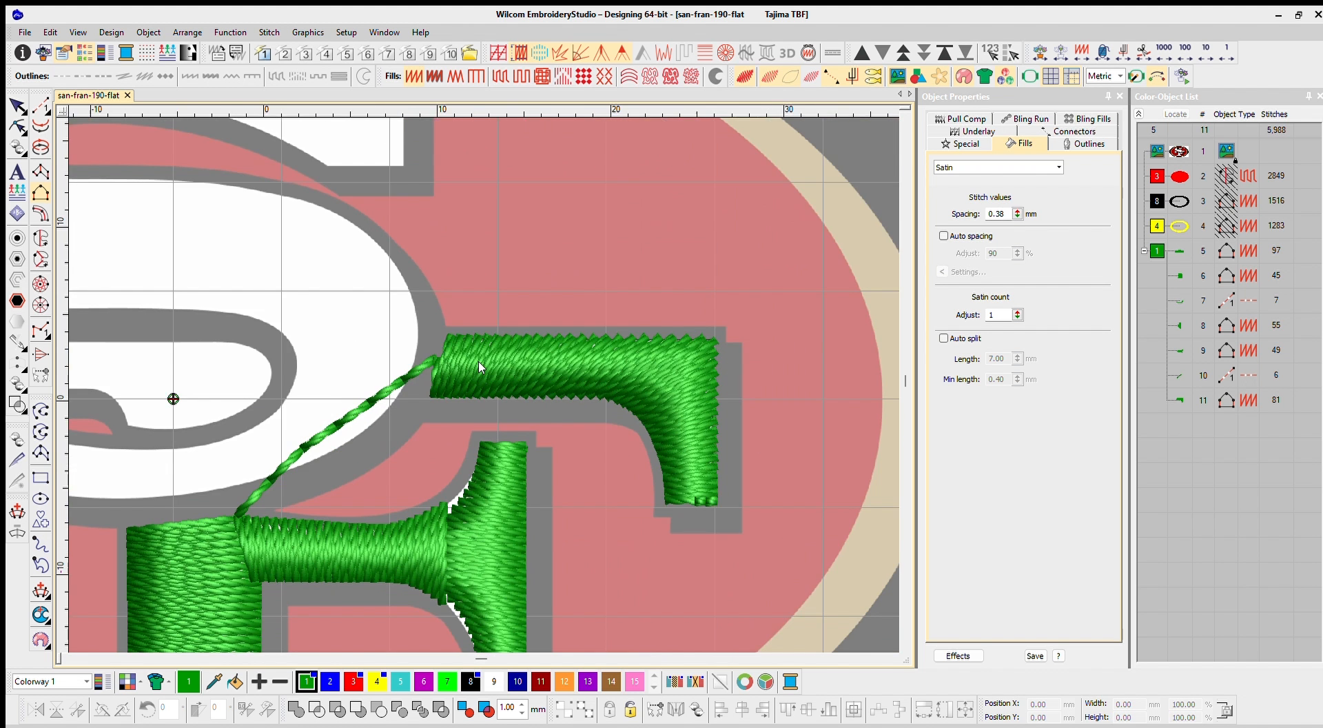
pyautogui.scroll(-1, 467, 364)
# - Draw a run-stitch travel line from the F's upper arm across the S to the edge of its inner curl
pyautogui.click(41, 411)
pyautogui.scroll(-1, 200, 371)
pyautogui.press('t')
pyautogui.scroll(4, 603, 358)
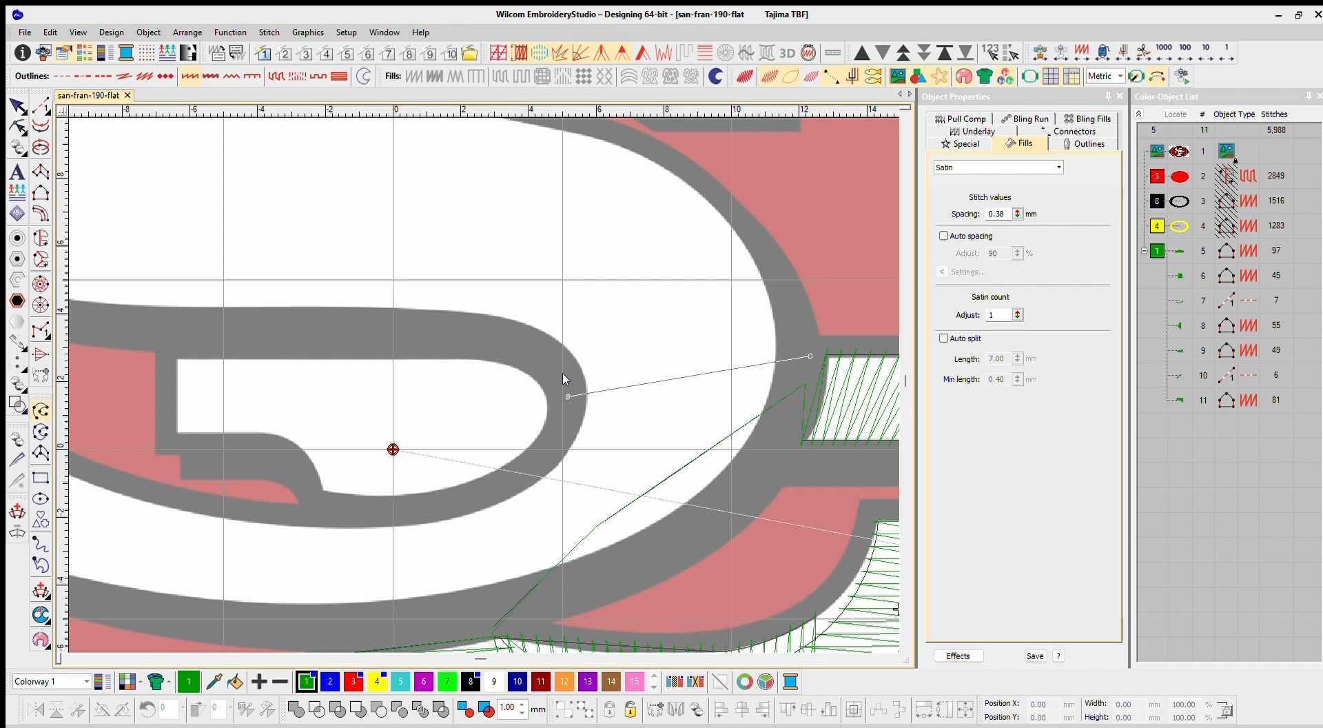
pyautogui.click(567, 397)
pyautogui.press('Return')
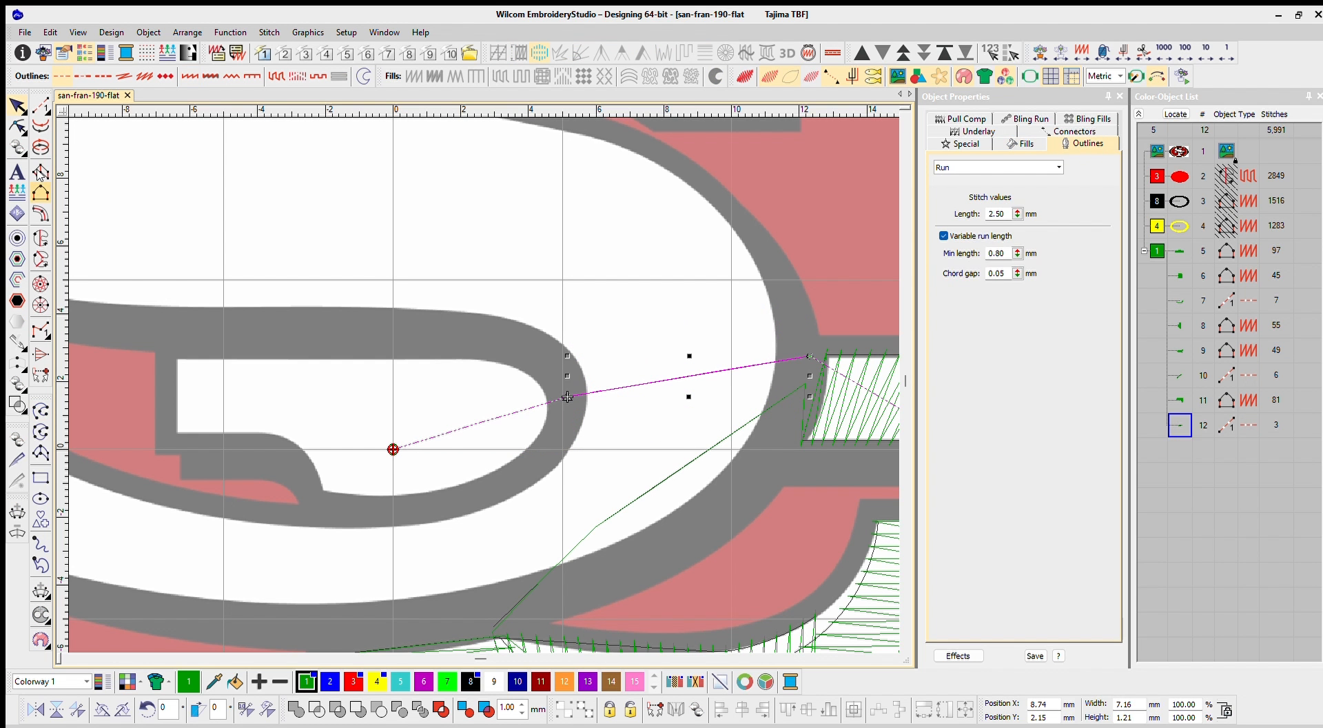
# - Begin a satin shape for the F segment inside the S's lower curl, tracing its square end, stepped edge and notch curve
pyautogui.click(177, 359)
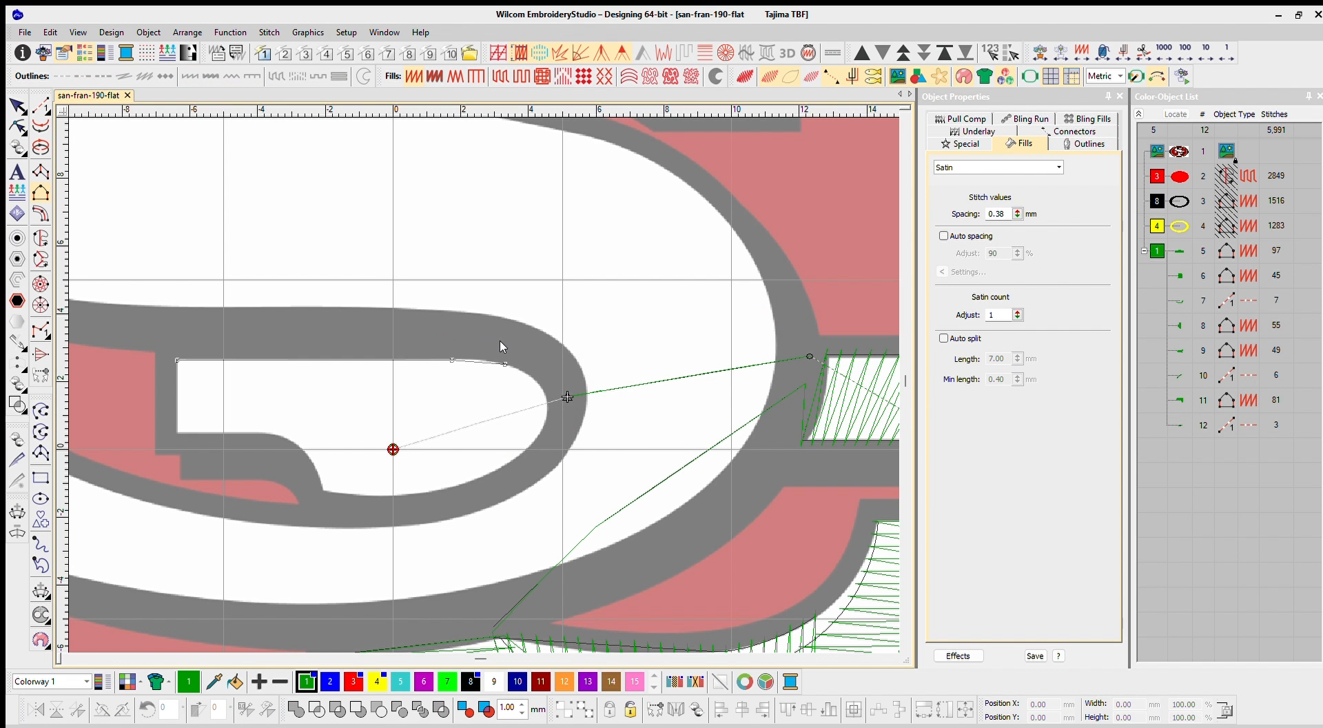
pyautogui.click(177, 434)
pyautogui.click(251, 434)
pyautogui.click(285, 436)
pyautogui.rightClick(308, 454)
pyautogui.click(324, 493)
# - Complete that segment's outline along its lower curve and rounded end, generate the satin and preview it in realistic view
pyautogui.rightClick(377, 497)
pyautogui.rightClick(458, 489)
pyautogui.rightClick(512, 461)
pyautogui.rightClick(546, 425)
pyautogui.press('Return')
pyautogui.press('Return')
pyautogui.press('t')
pyautogui.scroll(-4, 484, 365)
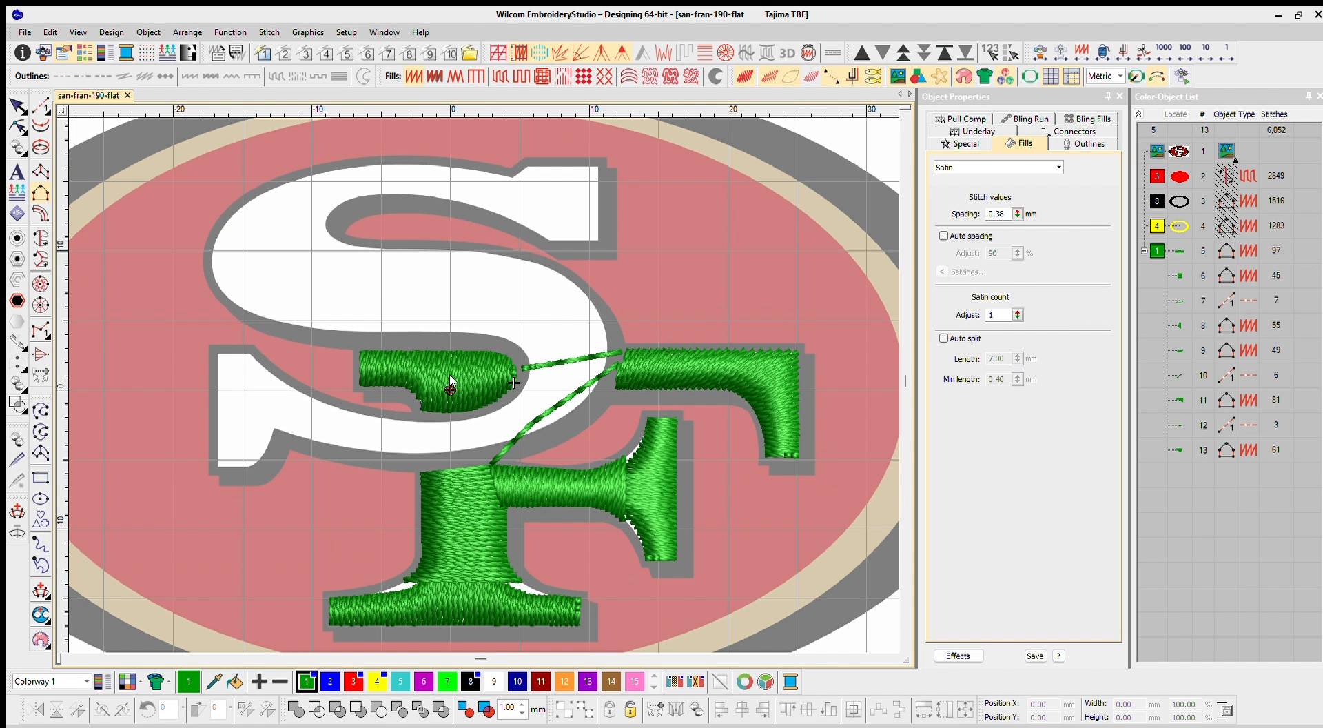
# - Draw a curved run-stitch travel line from the F's inner segment through the middle of the S to its upper serif
pyautogui.click(41, 411)
pyautogui.press('Escape')
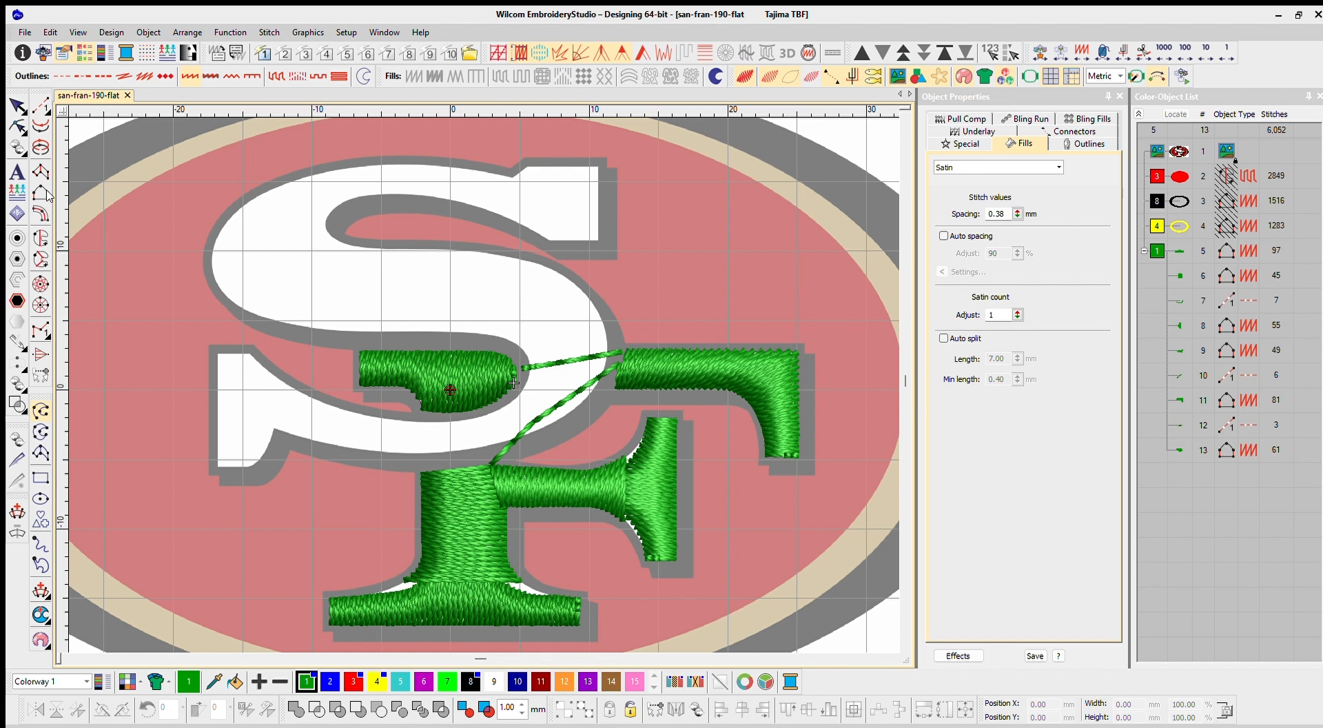
pyautogui.rightClick(457, 307)
pyautogui.rightClick(336, 297)
pyautogui.rightClick(281, 276)
pyautogui.rightClick(262, 232)
pyautogui.rightClick(300, 202)
pyautogui.rightClick(385, 178)
pyautogui.rightClick(463, 183)
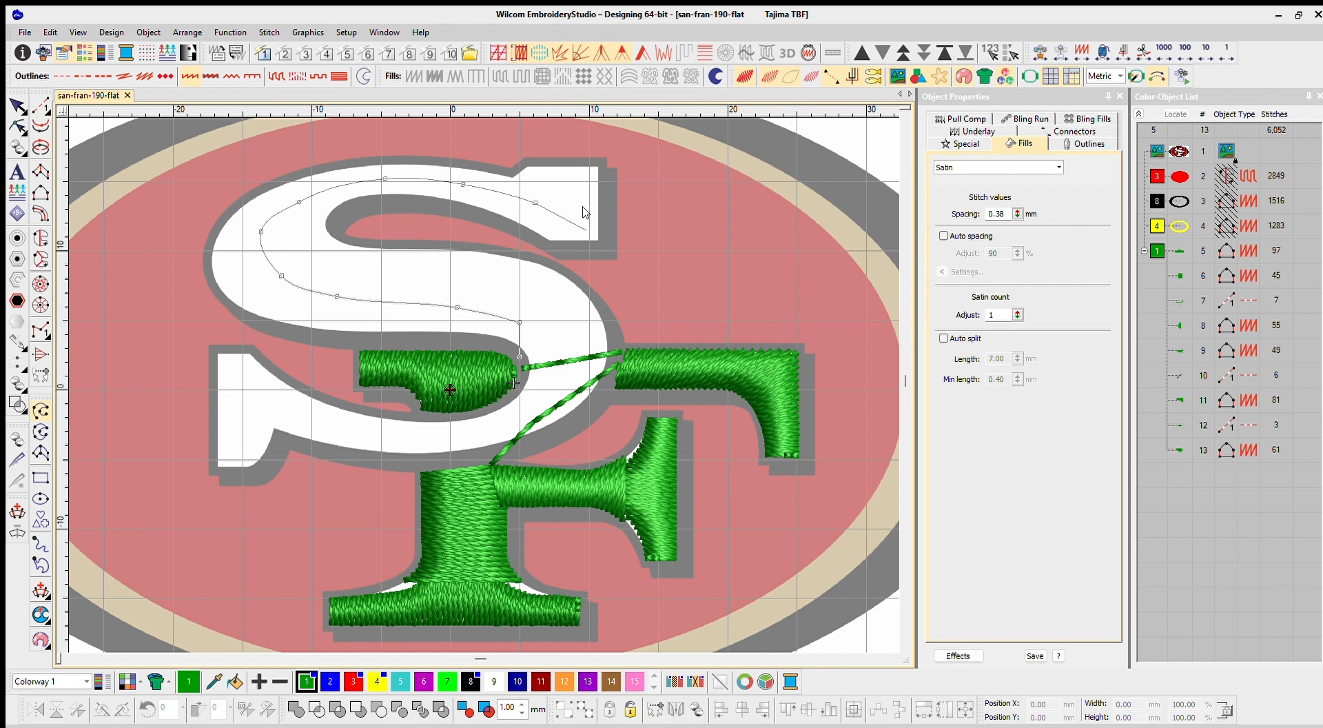
pyautogui.press('Return')
pyautogui.press('Escape')
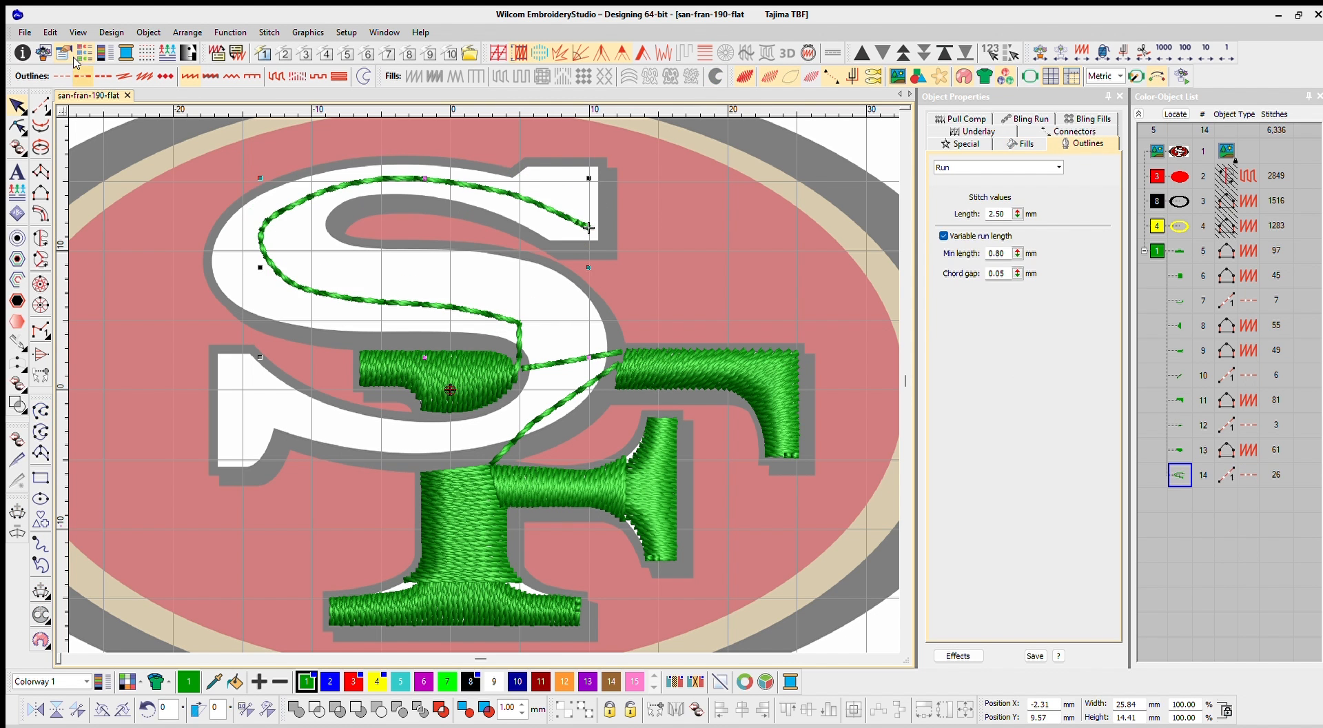
# - Digitize the S's upper serif as a closed satin shape that overlaps into the adjoining stroke
pyautogui.click(717, 220)
pyautogui.scroll(5, 562, 215)
pyautogui.click(41, 192)
pyautogui.click(595, 235)
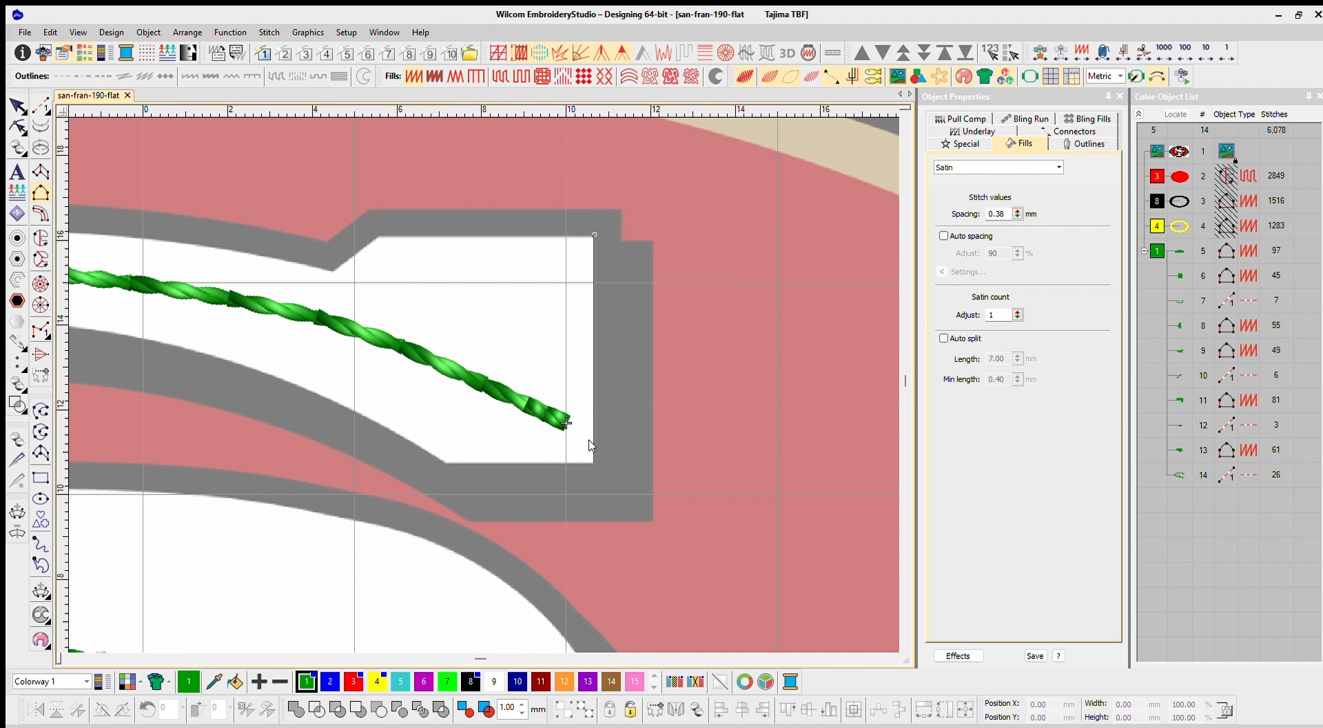
pyautogui.click(377, 235)
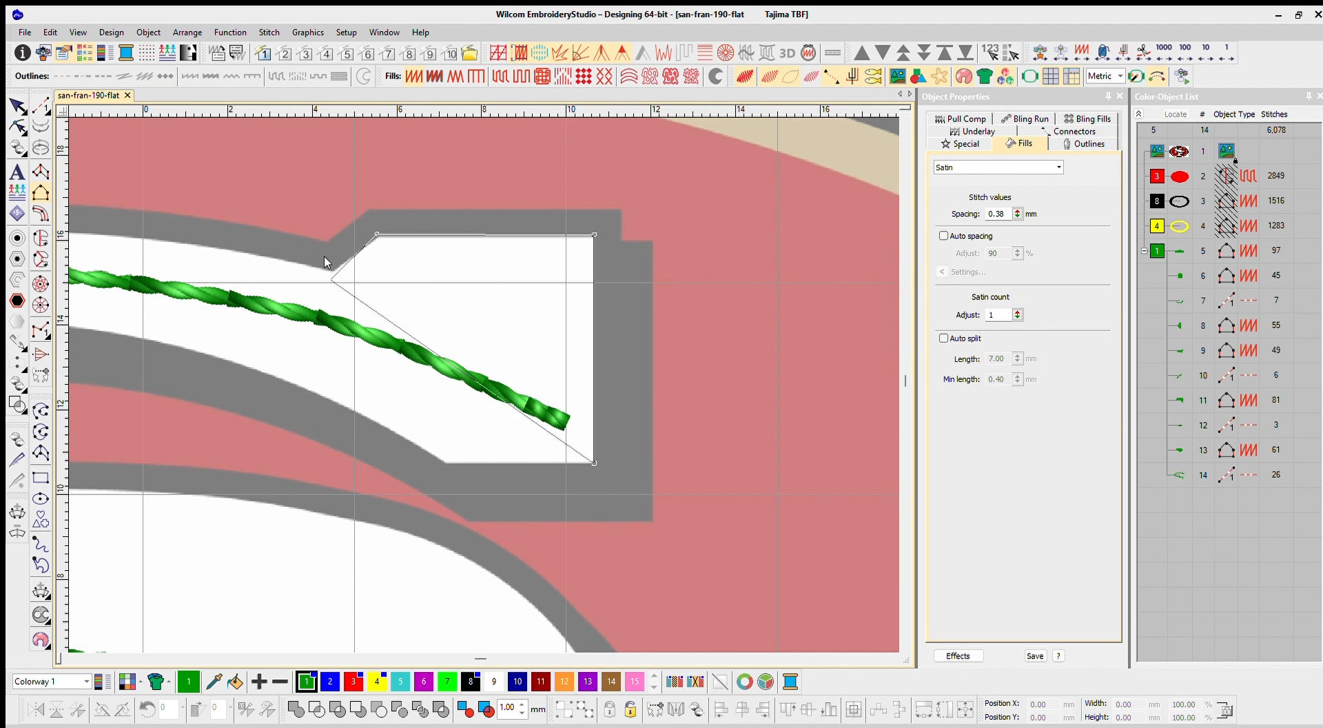
pyautogui.click(314, 287)
pyautogui.click(446, 460)
pyautogui.press('Return')
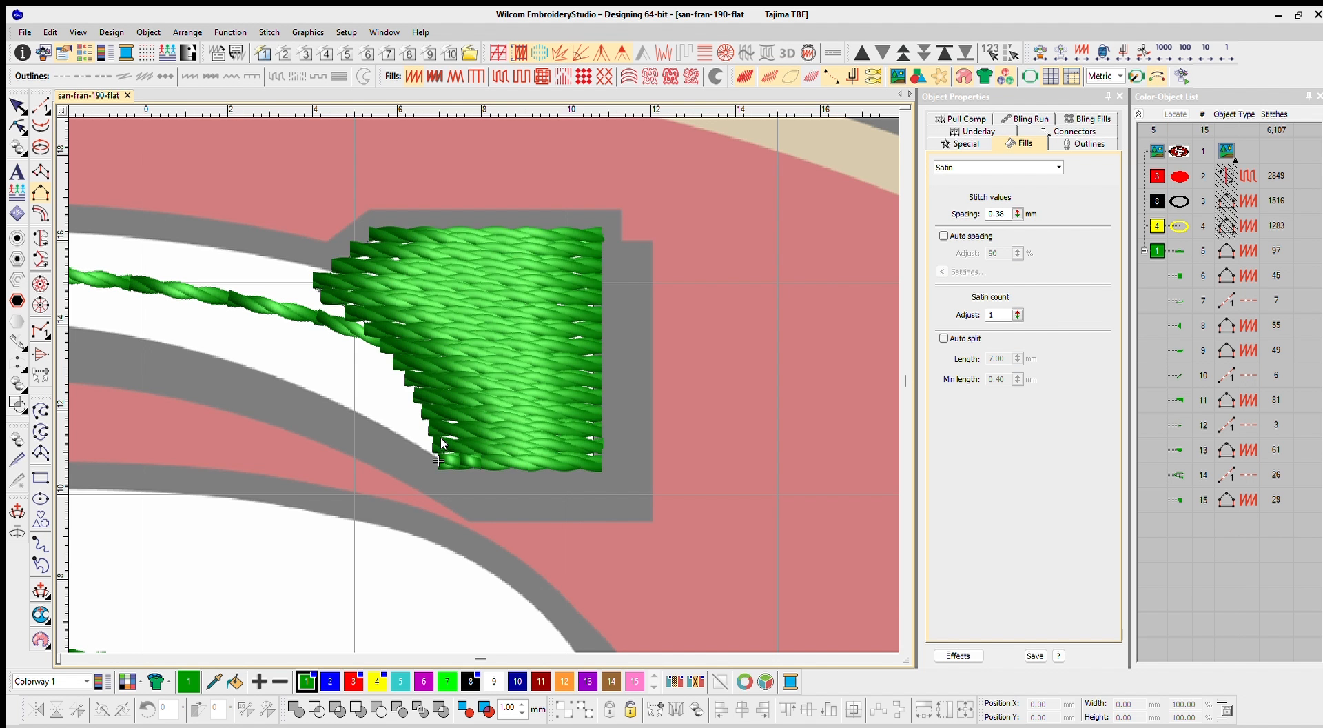
# - Begin a satin shape for the S body, tracing from the upper serif's lower corner along the upper counter's top edge around its rounded end
pyautogui.moveTo(435, 443); pyautogui.dragTo(534, 340)
pyautogui.rightClick(307, 250)
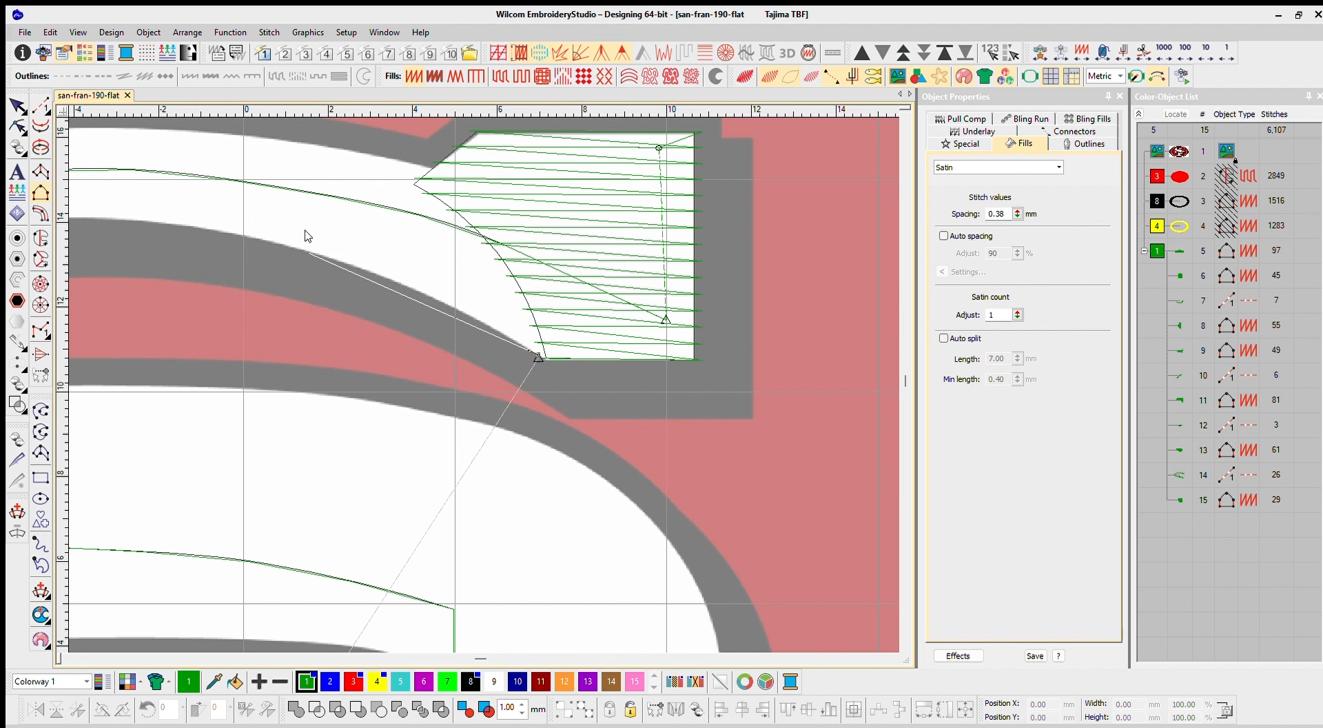
pyautogui.moveTo(305, 235); pyautogui.dragTo(500, 304)
pyautogui.rightClick(243, 289)
pyautogui.moveTo(239, 271); pyautogui.dragTo(426, 305)
pyautogui.rightClick(309, 341)
pyautogui.rightClick(249, 392)
# - Continue the S body's outline along the upper counter's underside and around the outer curve of the large bowl
pyautogui.rightClick(335, 481)
pyautogui.rightClick(434, 488)
pyautogui.rightClick(650, 490)
pyautogui.rightClick(793, 512)
pyautogui.scroll(1, 854, 573)
pyautogui.rightClick(614, 369)
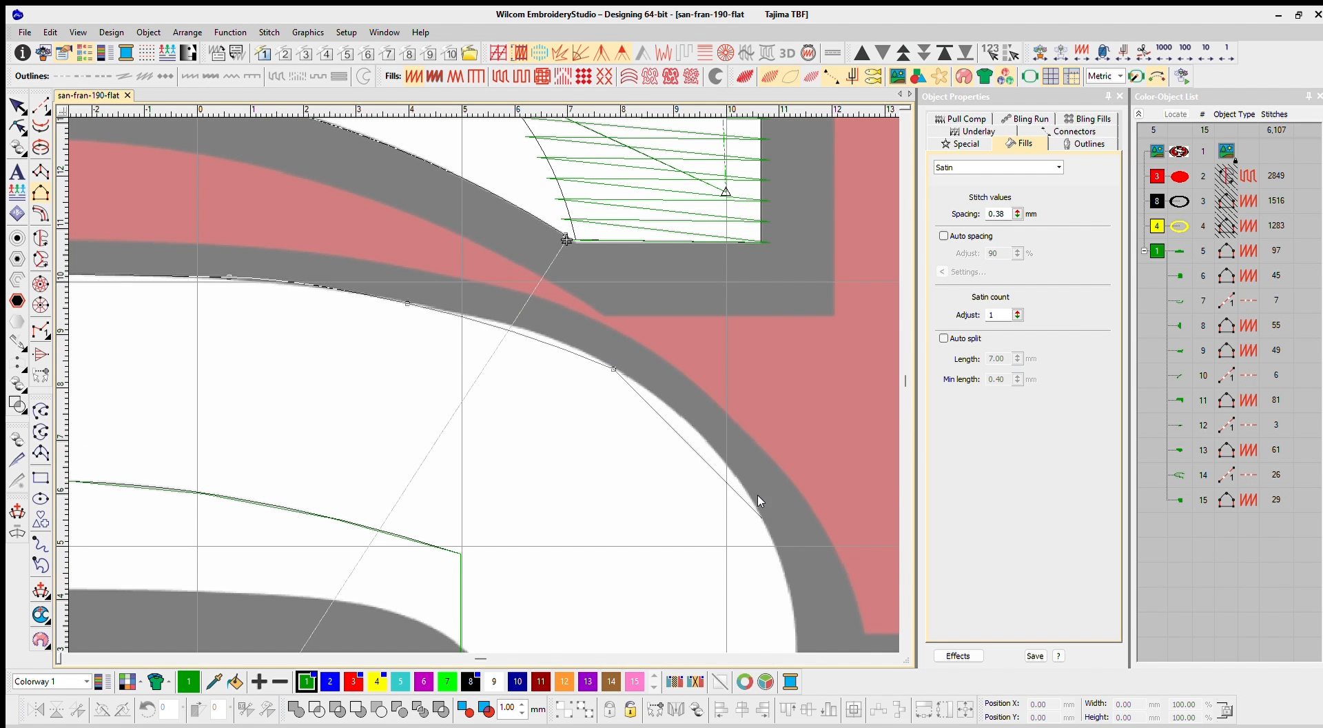
pyautogui.rightClick(762, 519)
pyautogui.rightClick(644, 544)
pyautogui.rightClick(483, 469)
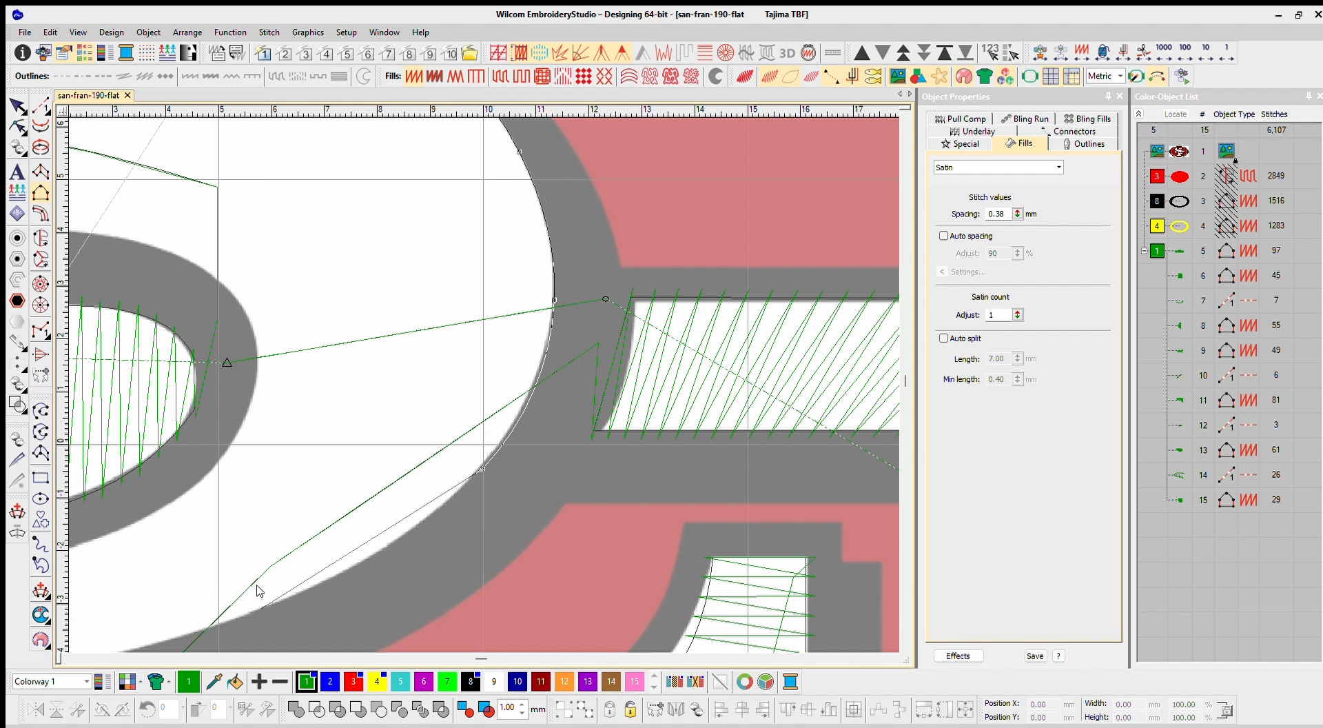
# - Extend the S body's outline along the bottom stroke's lower edge to the corner of the lower serif
pyautogui.rightClick(262, 609)
pyautogui.rightClick(200, 544)
pyautogui.rightClick(134, 484)
pyautogui.scroll(-1, 483, 373)
pyautogui.rightClick(376, 364)
pyautogui.click(138, 306)
pyautogui.scroll(1, 116, 351)
pyautogui.rightClick(423, 359)
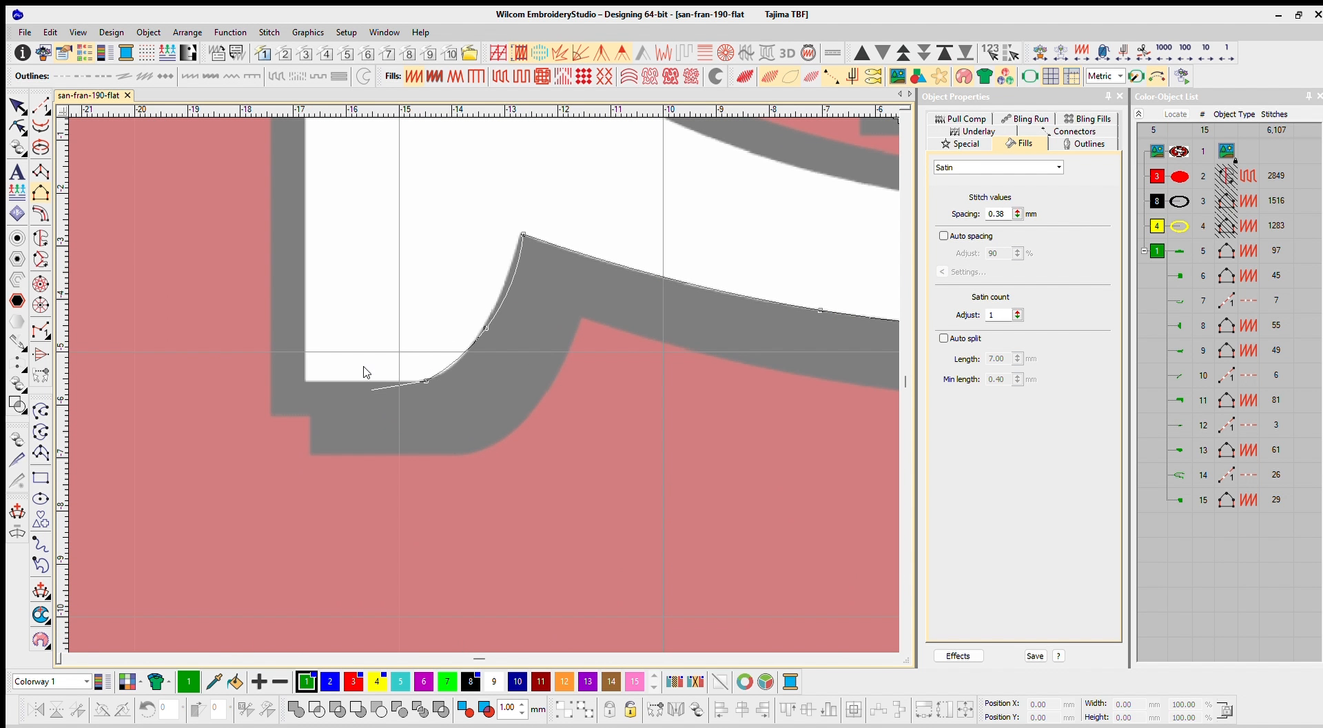
# - Carry the S body's outline into the lower serif, and trace the upper stroke's outer edge from the upper serif around the outer curve
pyautogui.scroll(-3, 308, 365)
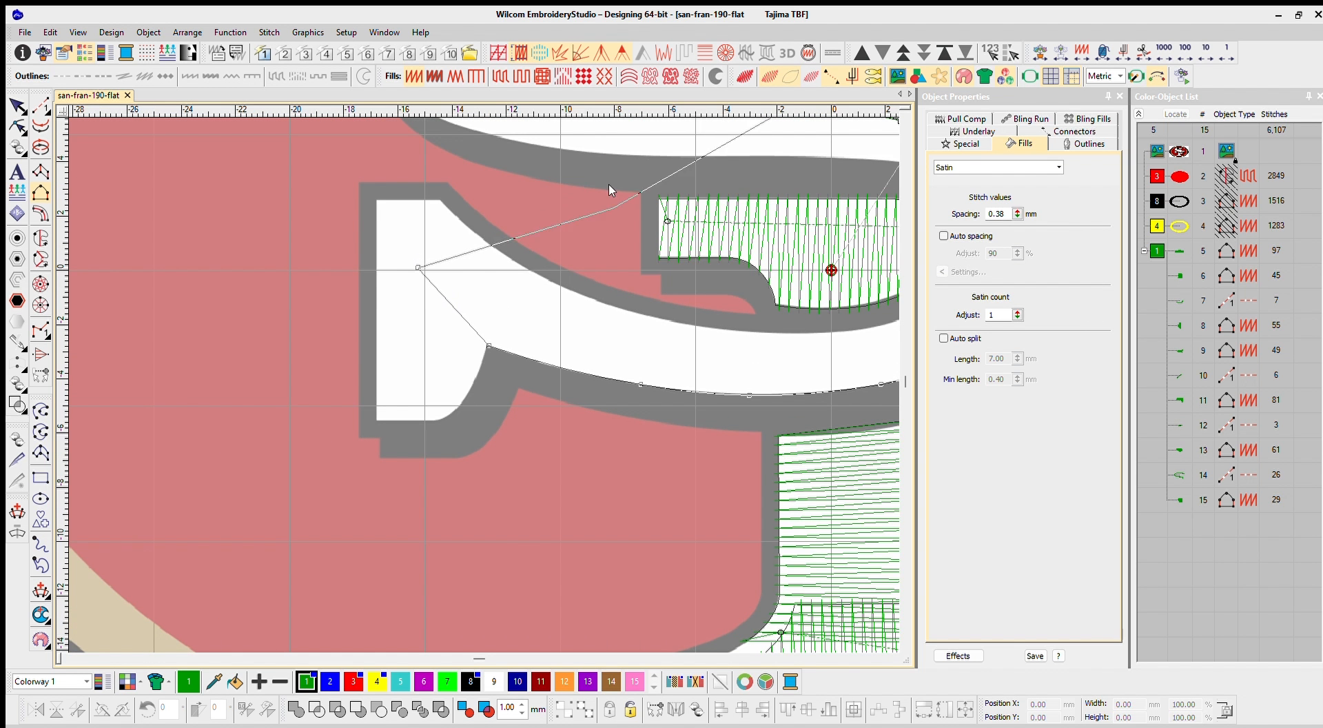
pyautogui.scroll(-3, 449, 237)
pyautogui.scroll(4, 482, 366)
pyautogui.click(648, 458)
pyautogui.click(462, 395)
pyautogui.click(273, 368)
pyautogui.rightClick(272, 373)
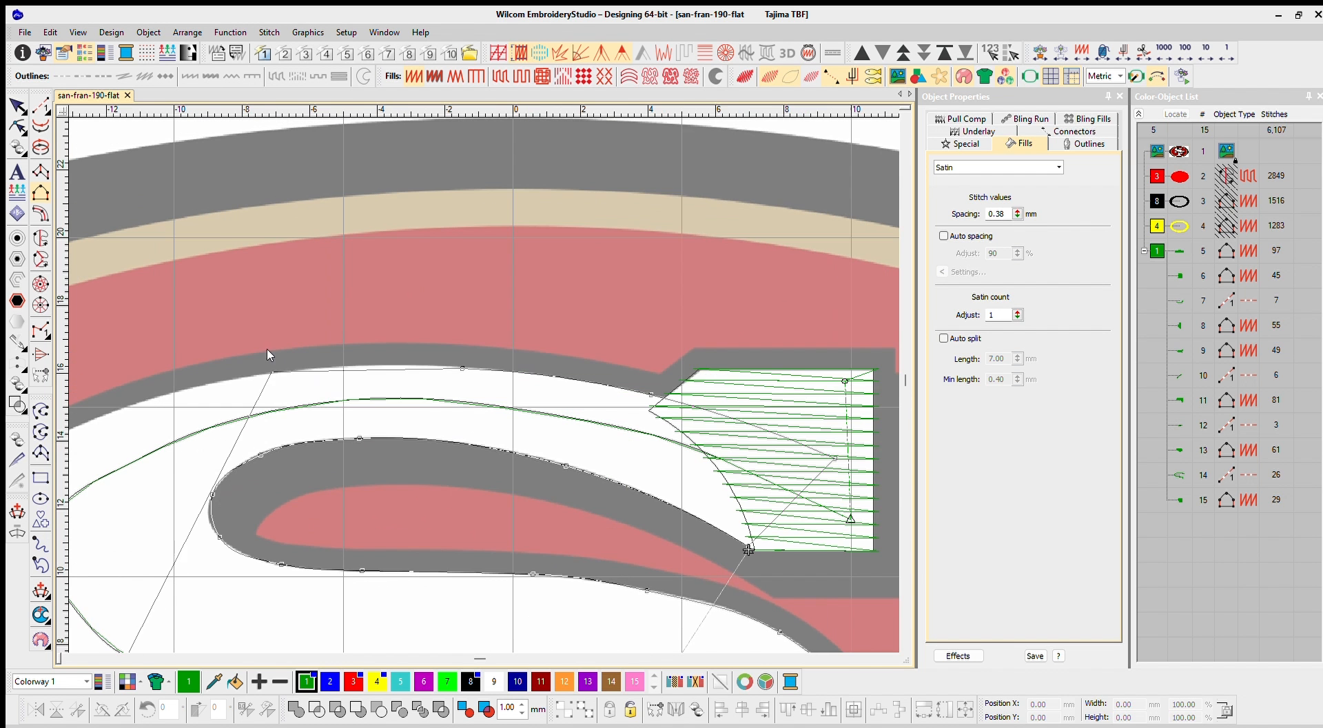
pyautogui.rightClick(244, 413)
pyautogui.rightClick(131, 543)
# - Continue the S body's outline along the underside of the middle stroke to the lower counter's rounded end
pyautogui.rightClick(327, 524)
pyautogui.rightClick(460, 591)
pyautogui.rightClick(624, 506)
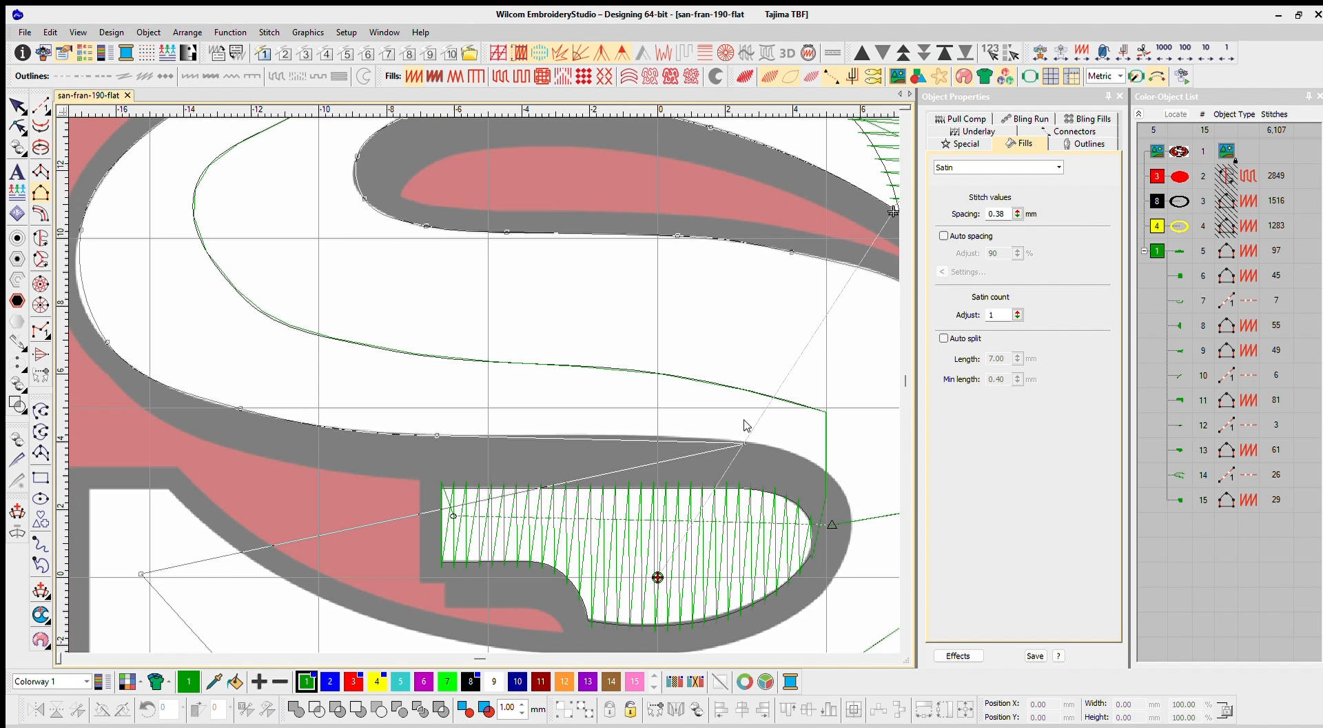
pyautogui.rightClick(705, 437)
pyautogui.rightClick(814, 460)
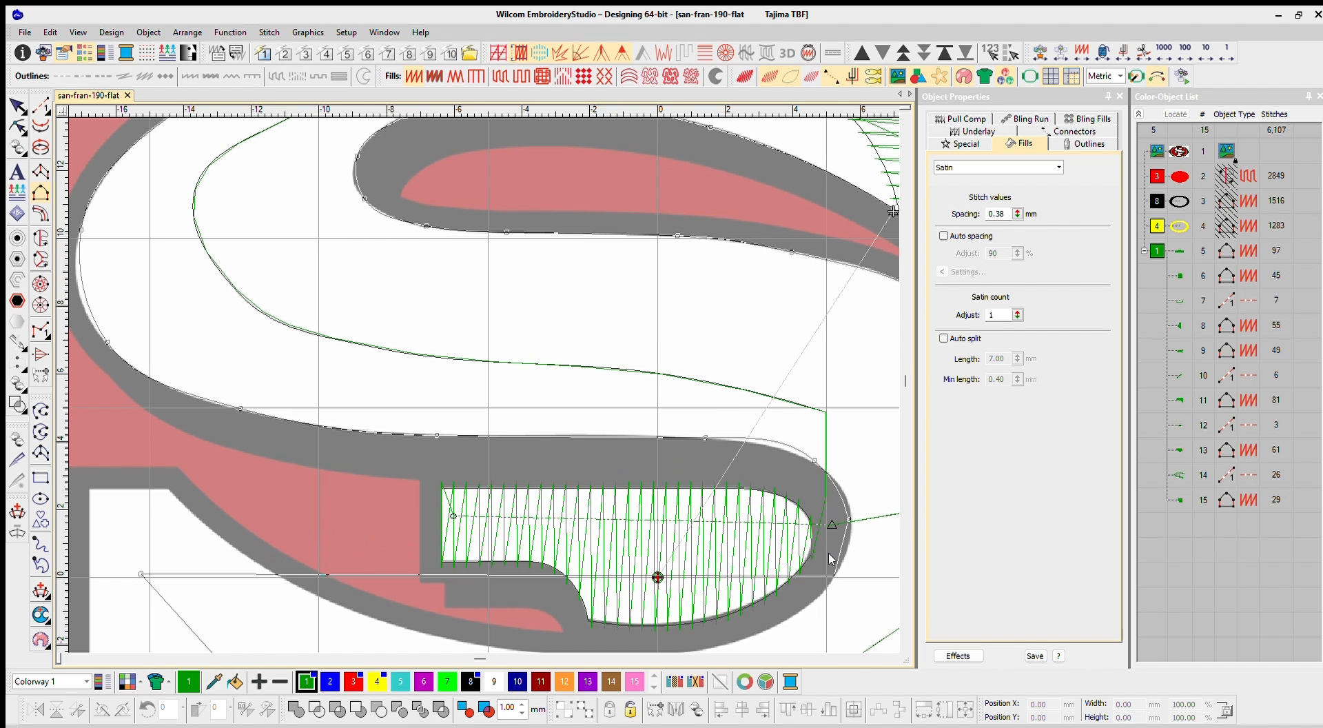
# - Complete the S body's outline around the lower counter to the lower serif's inner corner and generate the satin
pyautogui.rightClick(809, 605)
pyautogui.rightClick(535, 533)
pyautogui.rightClick(377, 527)
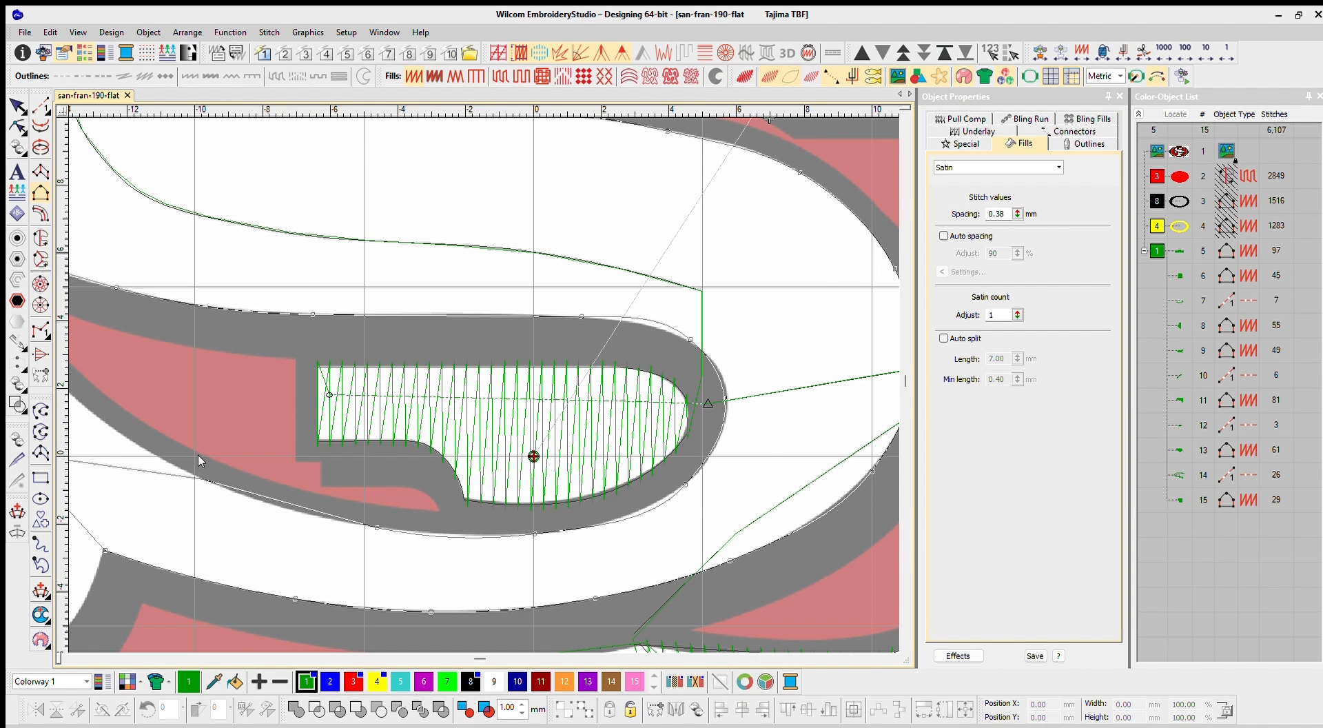
pyautogui.rightClick(205, 478)
pyautogui.rightClick(278, 395)
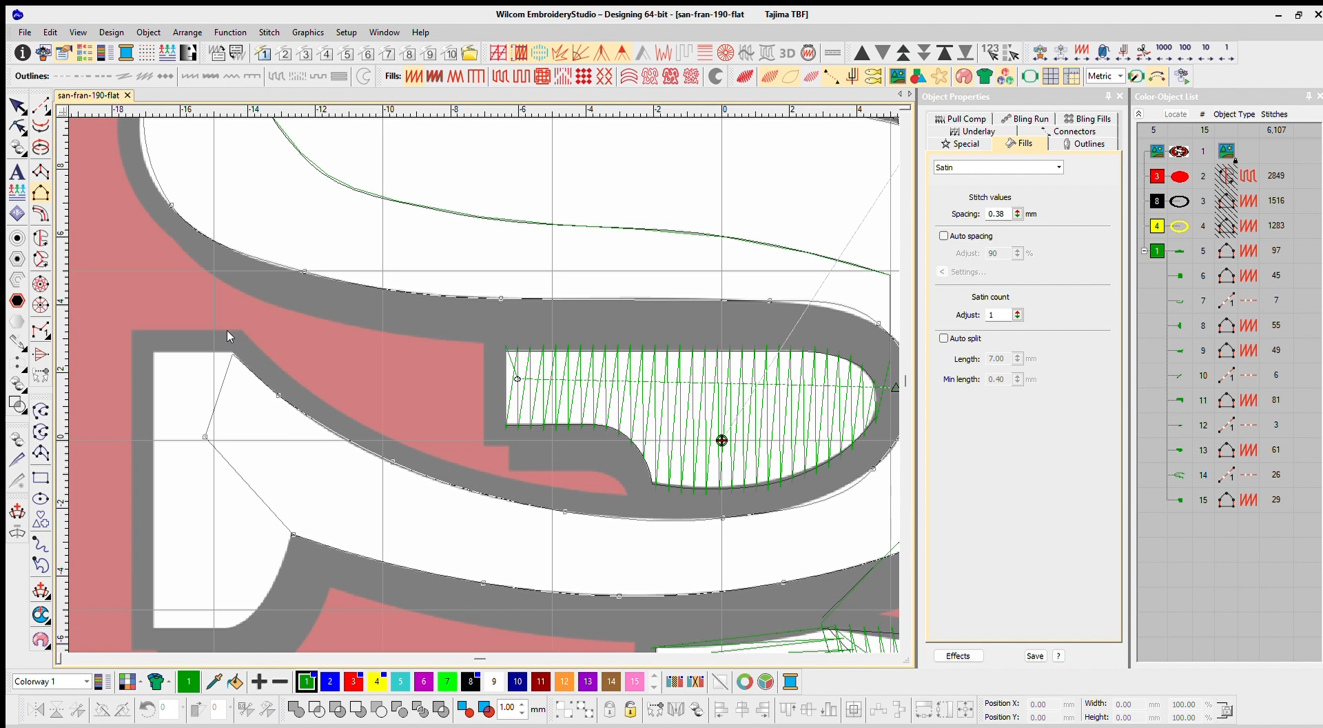
pyautogui.click(227, 335)
pyautogui.press('Return')
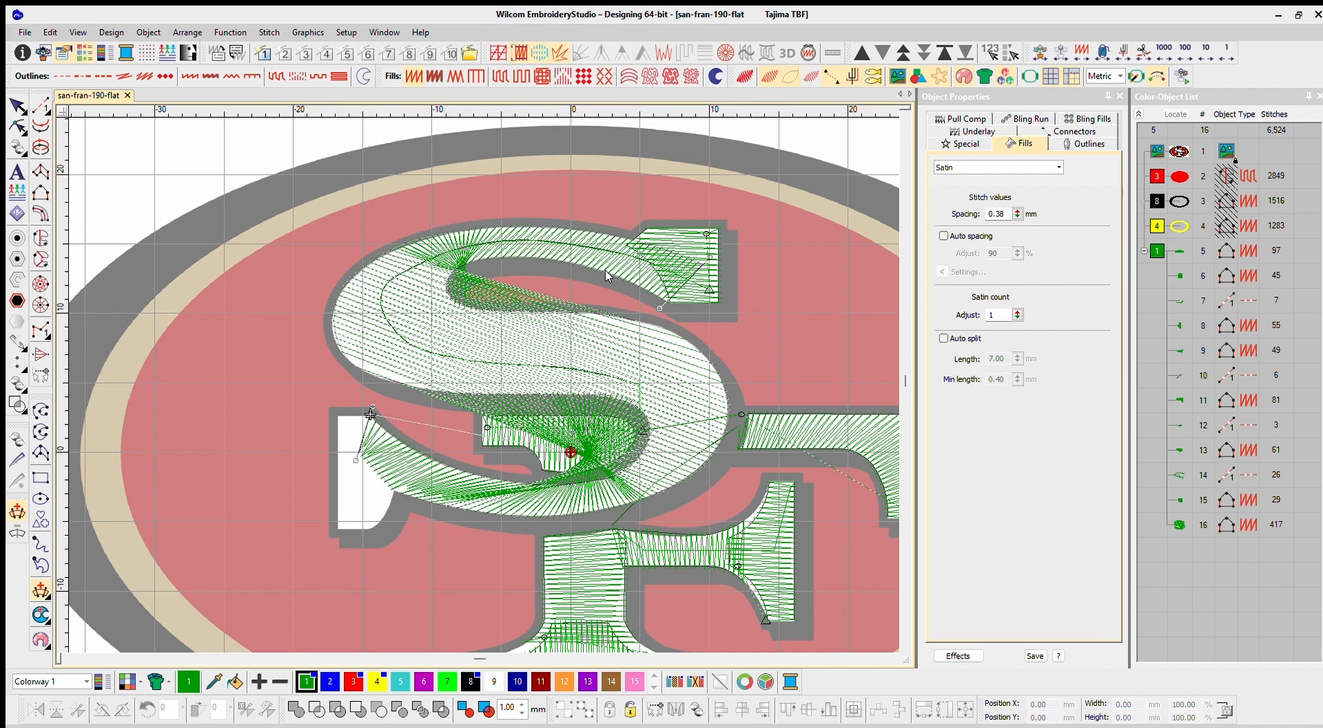
# - Add stitch angle lines across the S body so the satin follows its curves, and regenerate the stitches
pyautogui.click(450, 290)
pyautogui.press('Return')
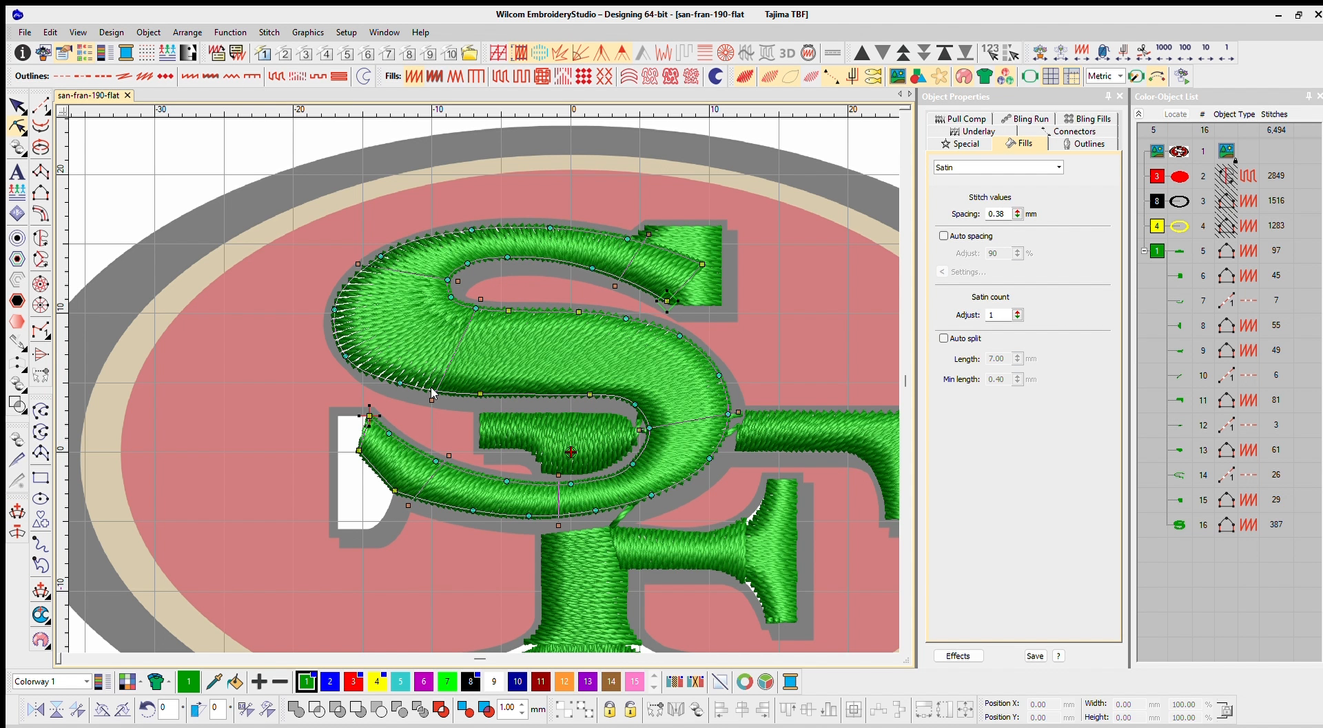
pyautogui.click(242, 288)
# - Digitize the S's lower serif as a closed satin shape that overlaps the end of the S body
pyautogui.scroll(-3, 414, 309)
pyautogui.scroll(5, 468, 439)
pyautogui.click(40, 193)
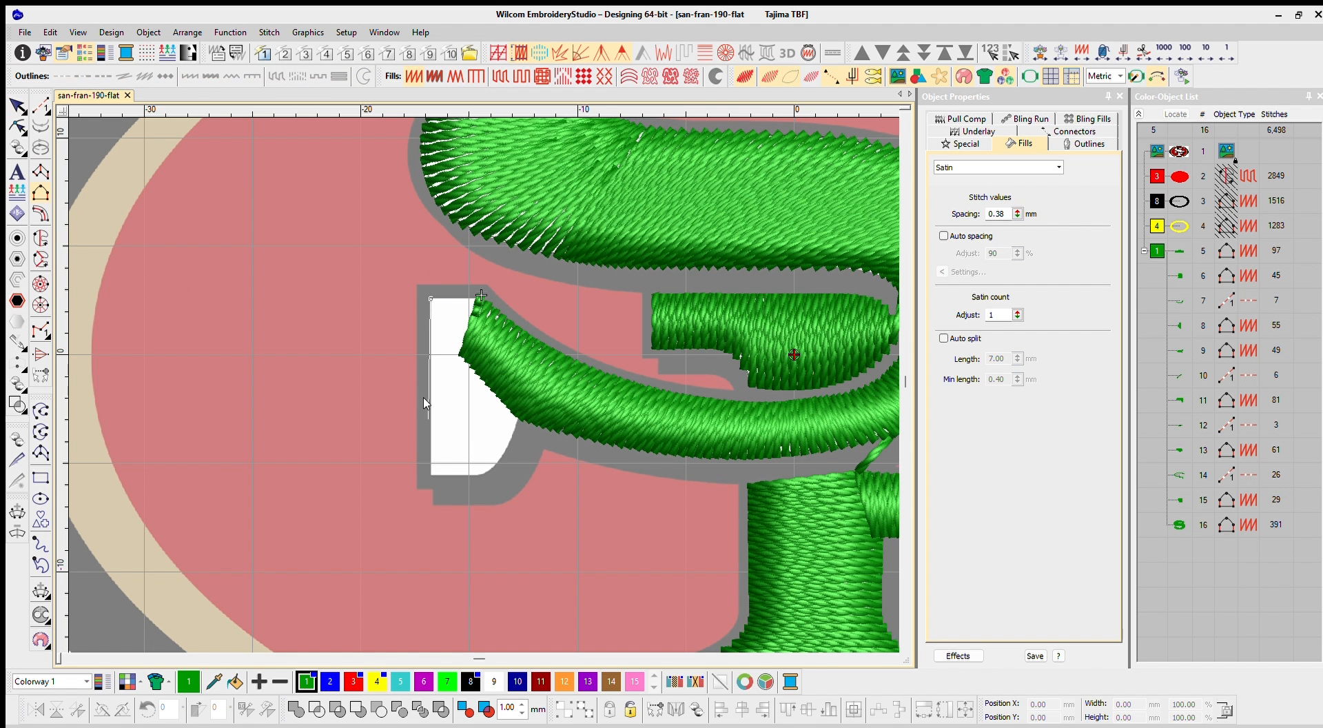
pyautogui.scroll(2, 413, 355)
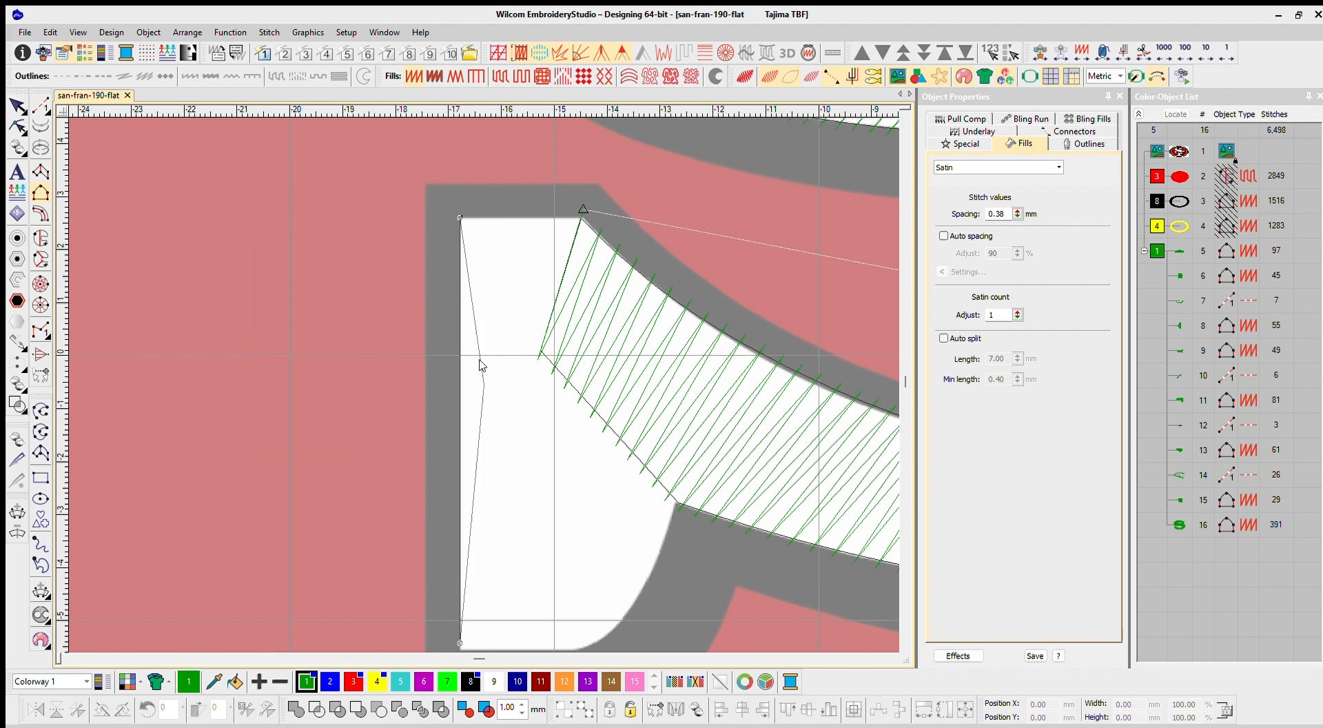
pyautogui.rightClick(638, 322)
pyautogui.click(675, 502)
pyautogui.rightClick(625, 618)
pyautogui.click(519, 524)
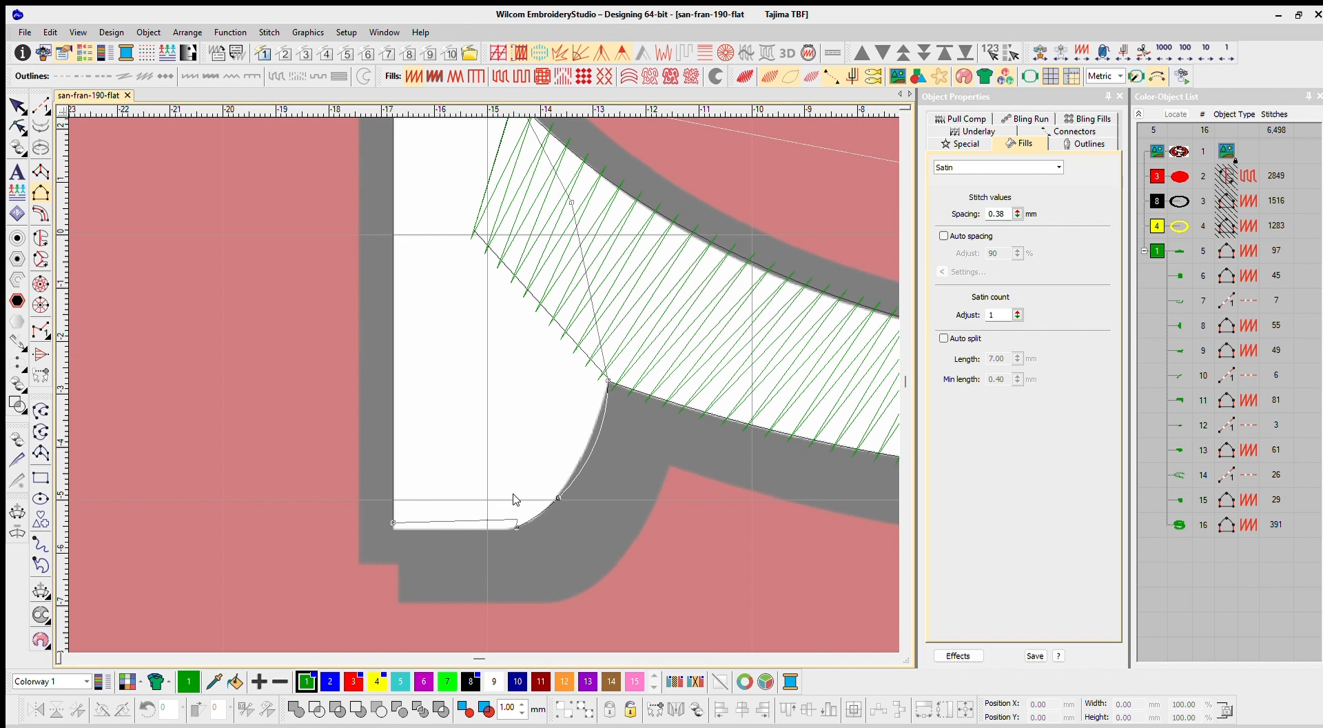
pyautogui.press('Return')
pyautogui.scroll(-3, 480, 364)
pyautogui.scroll(-4, 481, 366)
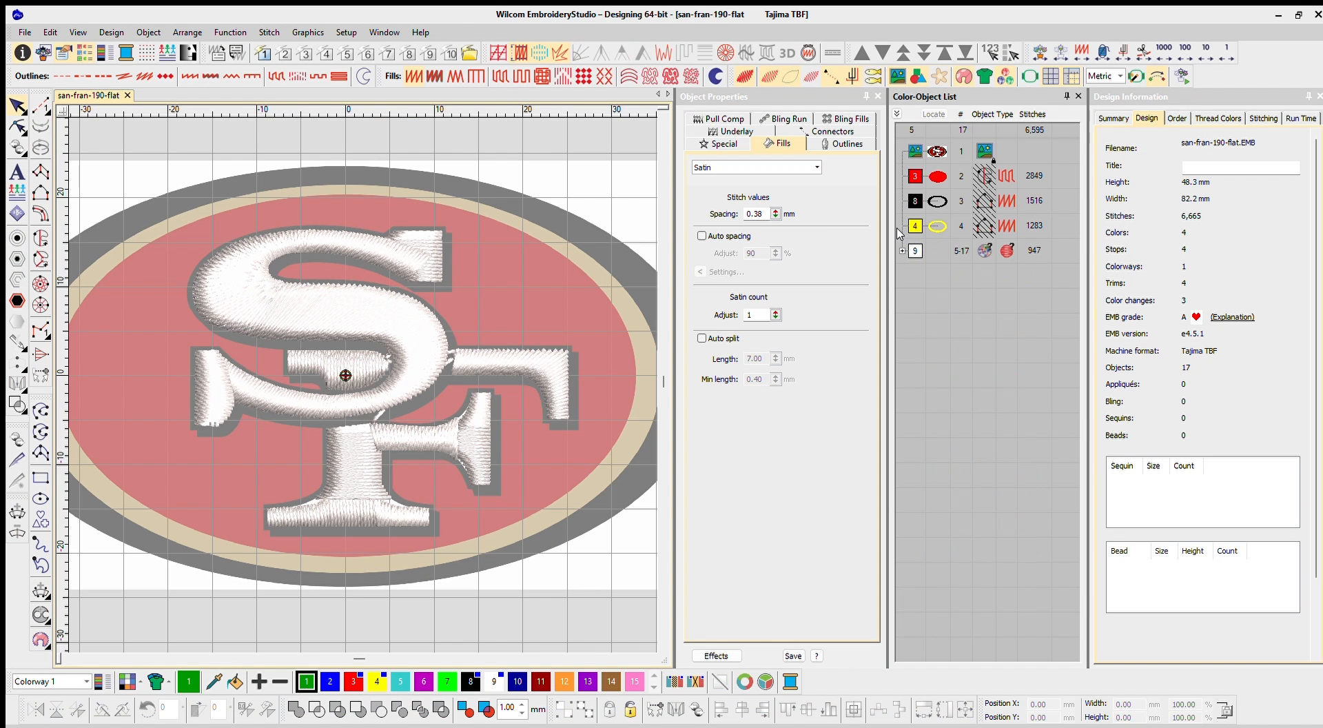
# - Expand the white lettering's object group and set up a Column C border with a width of 2.00 mm
pyautogui.click(902, 251)
pyautogui.click(41, 213)
pyautogui.scroll(4, 220, 423)
pyautogui.moveTo(765, 214); pyautogui.dragTo(720, 198)
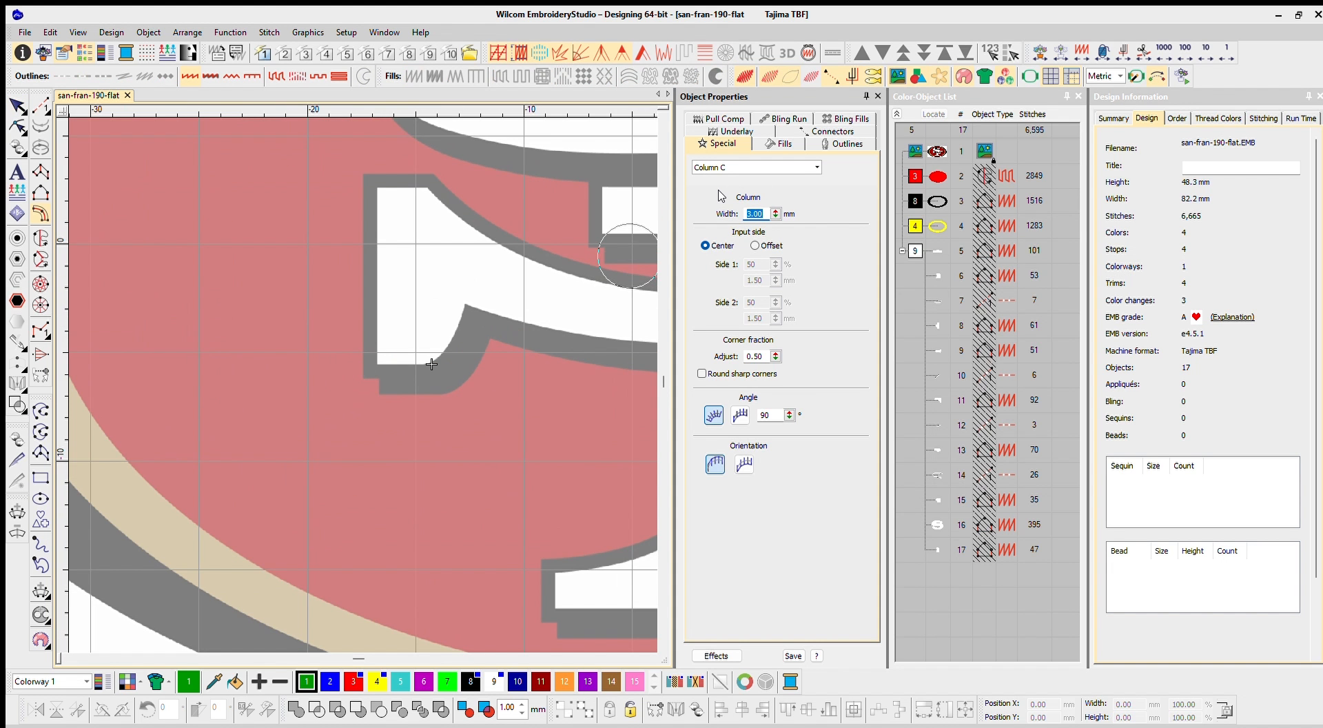
pyautogui.press('Return')
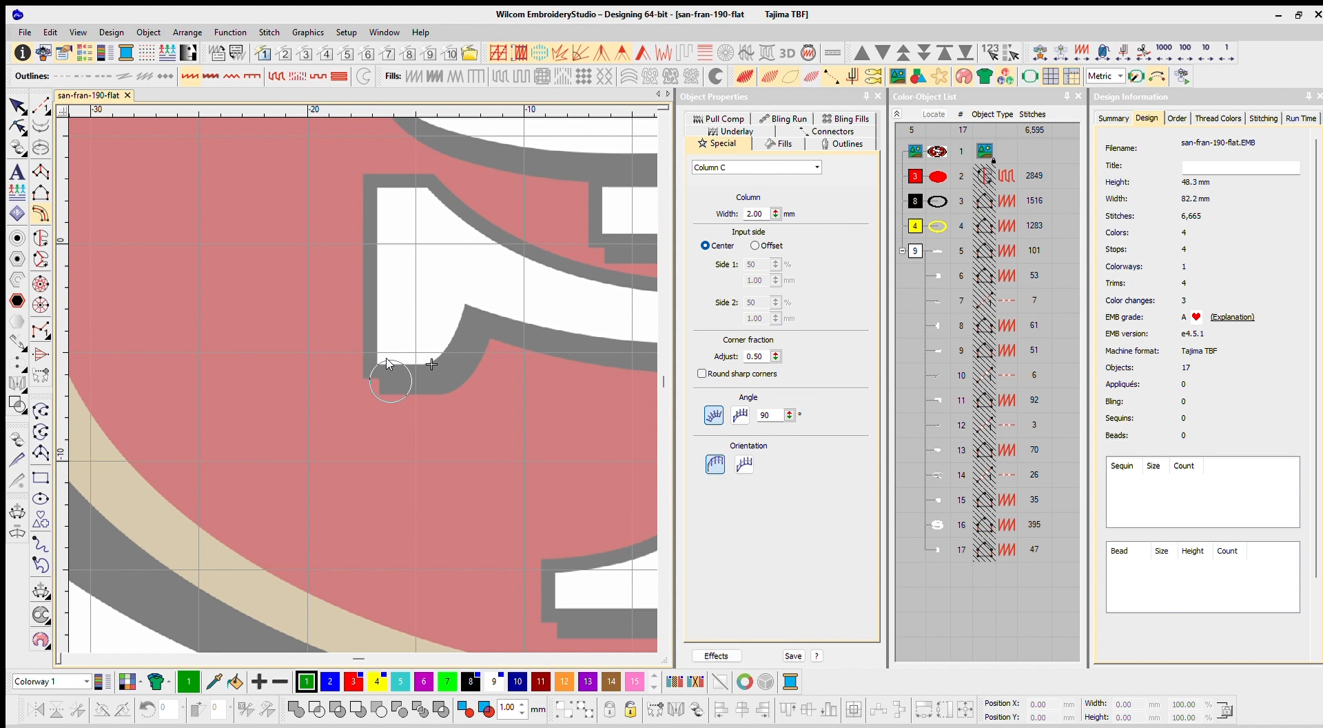
# - Begin the Column C border along the lower serif's bottom edge and curve, up to the corner with the S's bottom stroke
pyautogui.scroll(1, 351, 365)
pyautogui.click(320, 356)
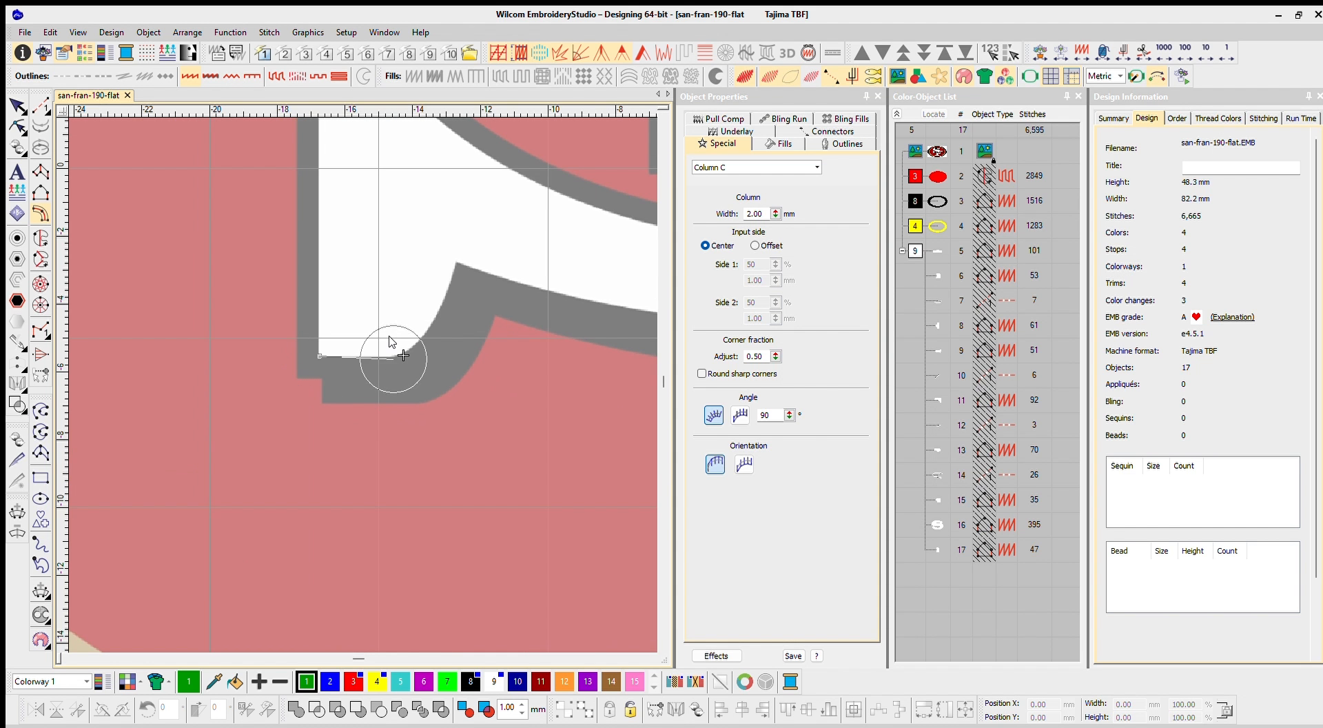
pyautogui.click(396, 356)
pyautogui.rightClick(432, 324)
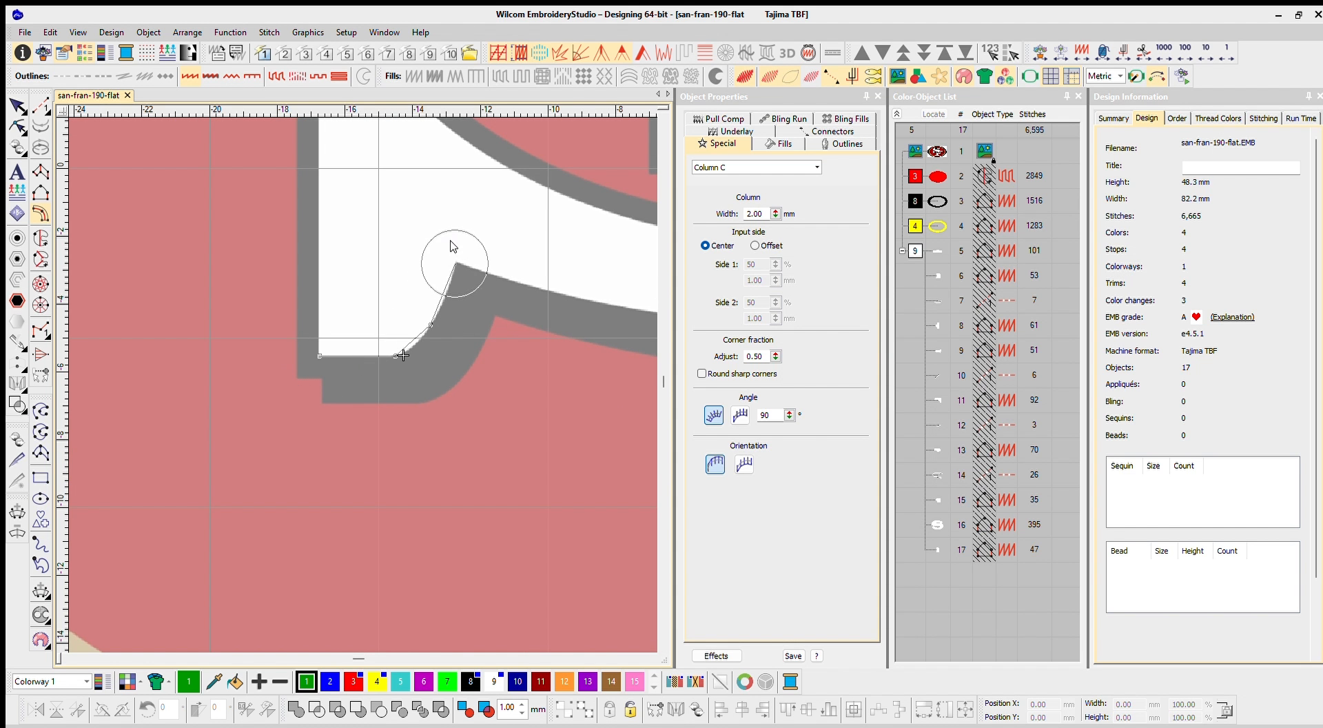
pyautogui.click(457, 263)
pyautogui.scroll(-2, 512, 299)
pyautogui.scroll(1, 534, 389)
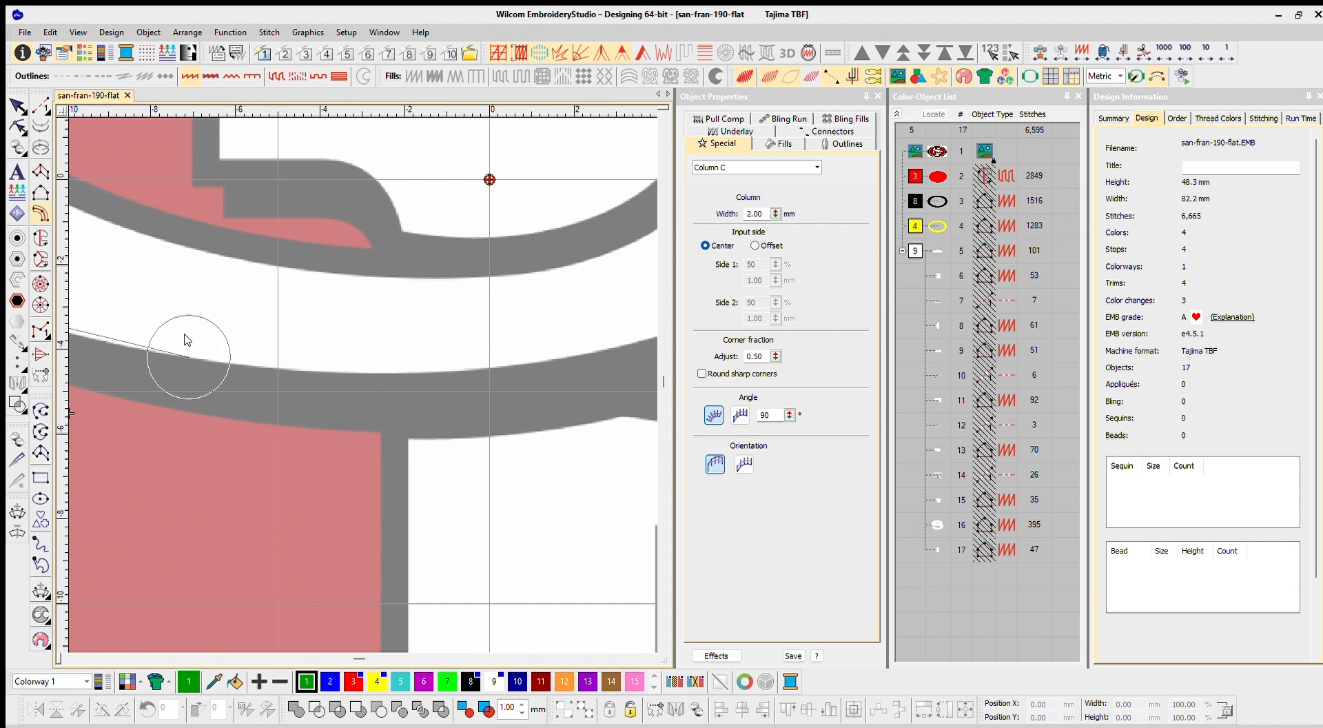
# - Continue the border along the S's bottom stroke and up around the outer curve of the large bowl
pyautogui.rightClick(509, 349)
pyautogui.scroll(1, 510, 349)
pyautogui.rightClick(592, 307)
pyautogui.scroll(1, 614, 303)
pyautogui.rightClick(624, 270)
pyautogui.scroll(-1, 623, 271)
pyautogui.rightClick(411, 313)
pyautogui.rightClick(411, 191)
pyautogui.rightClick(363, 229)
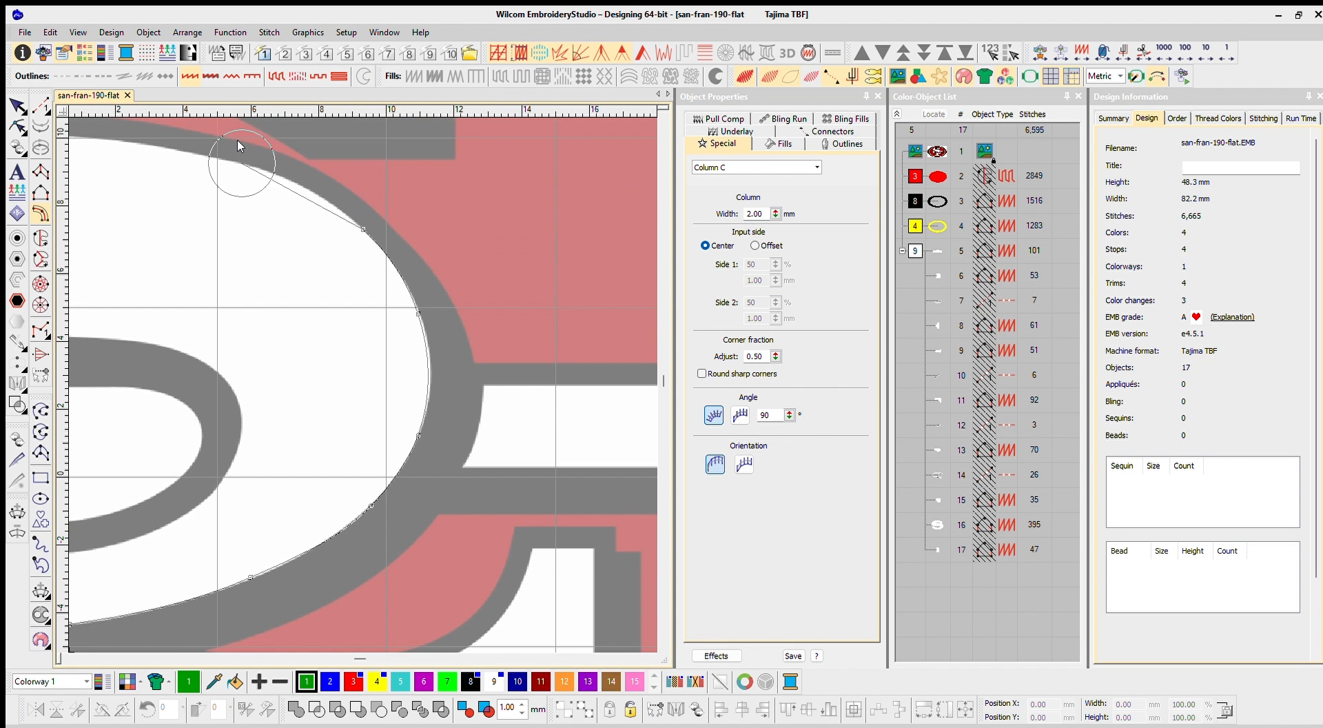
# - Continue the border from the large bowl along the upper counter's underside, around its rounded end and back along its top edge
pyautogui.rightClick(242, 164)
pyautogui.rightClick(201, 239)
pyautogui.rightClick(162, 324)
pyautogui.rightClick(185, 338)
pyautogui.rightClick(151, 291)
pyautogui.rightClick(194, 245)
pyautogui.rightClick(278, 224)
pyautogui.rightClick(403, 229)
pyautogui.rightClick(543, 264)
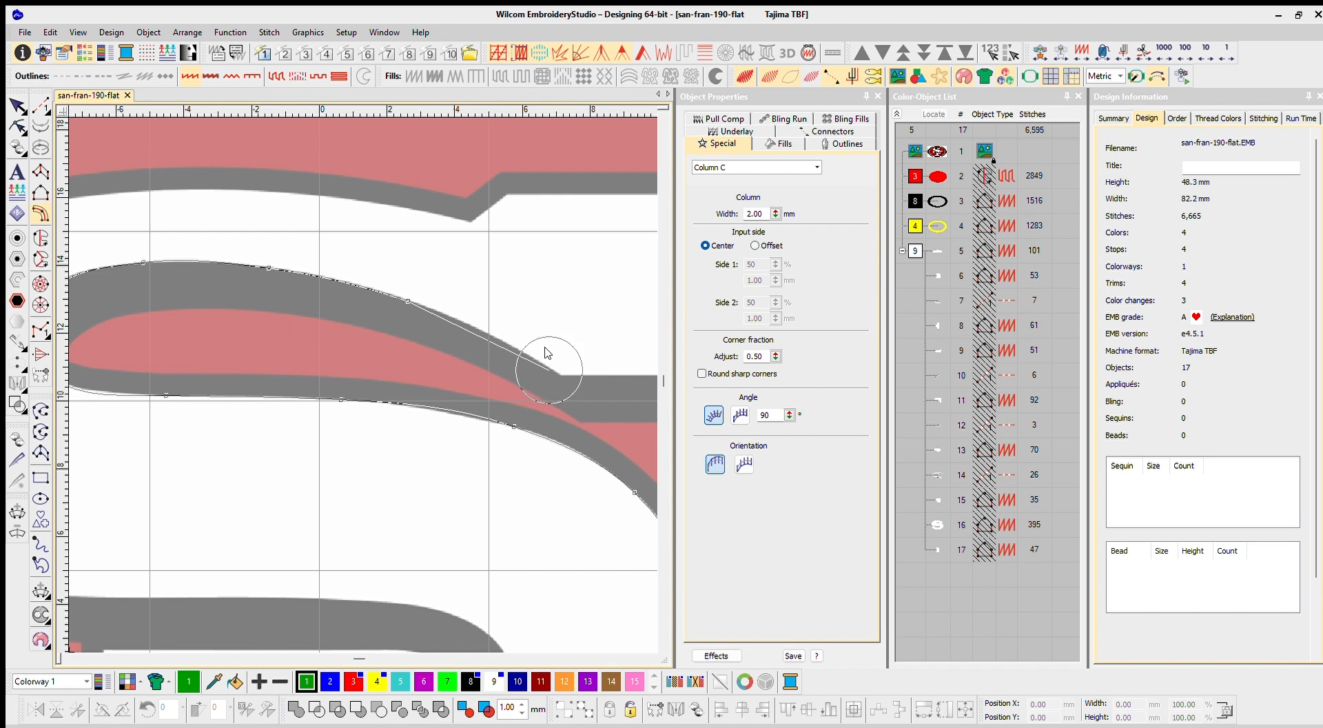
# - Finish the border along the upper serif's bottom and outer edges and generate the Column C stitches
pyautogui.click(558, 372)
pyautogui.click(484, 387)
pyautogui.click(484, 207)
pyautogui.press('Return')
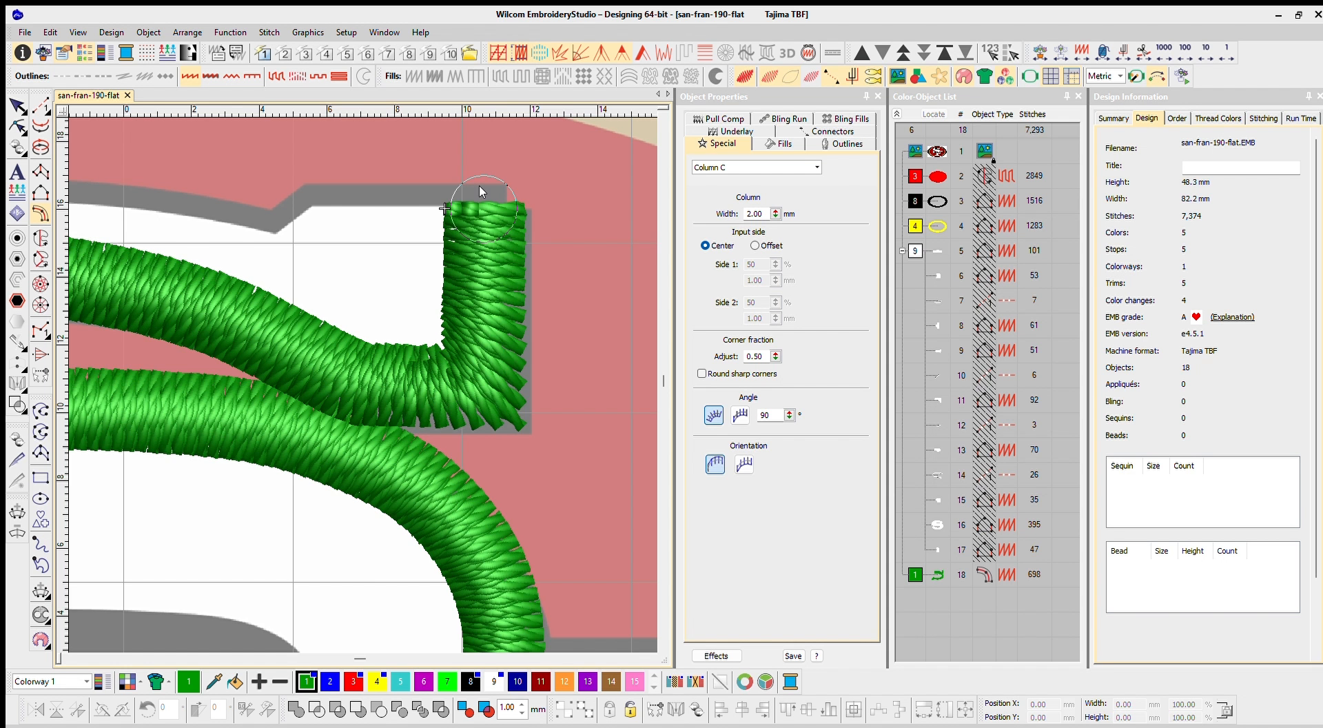
# - Switch the border column's input side to Offset with Side 1 at 0%
pyautogui.click(756, 245)
pyautogui.write('0')
pyautogui.press('Return')
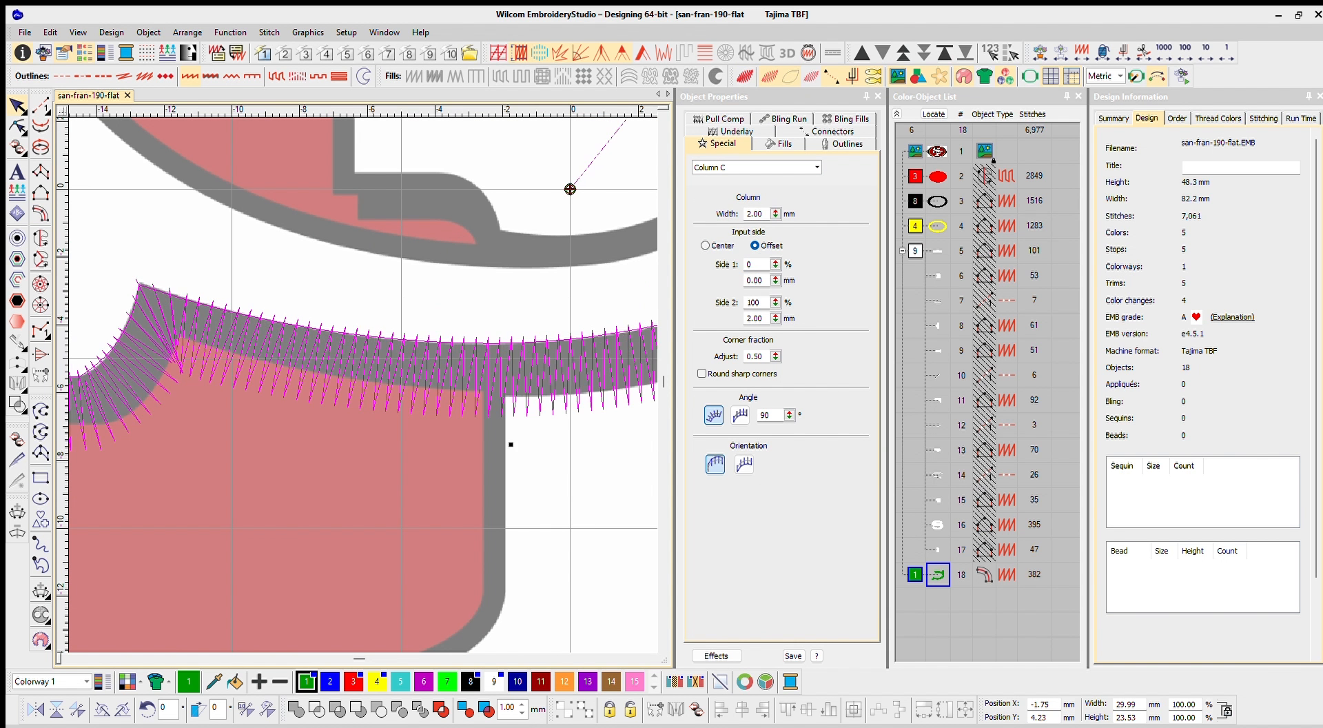
# - Increase the border's Side 1 offset to 10%, and then to 15%, to overlap the S's edge more
pyautogui.doubleClick(756, 264)
pyautogui.write('10')
pyautogui.press('Return')
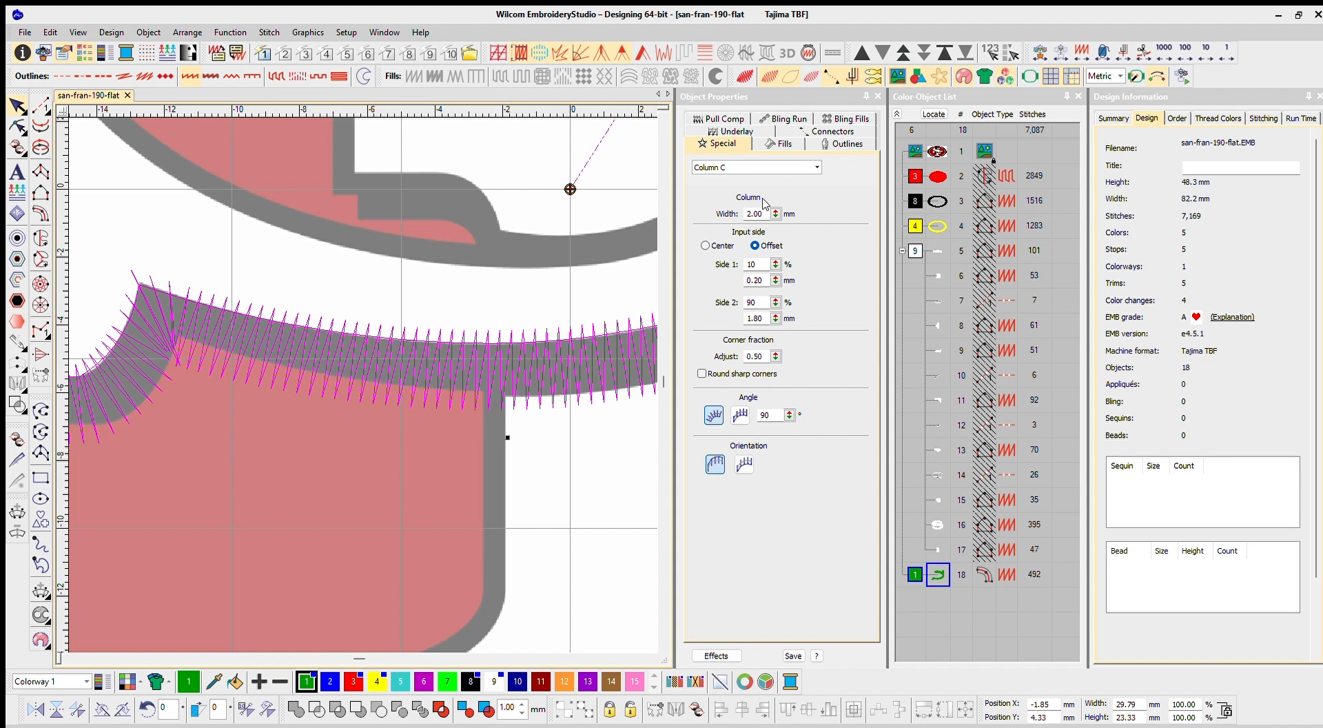
pyautogui.press('BackSpace')
pyautogui.write('5')
pyautogui.press('Return')
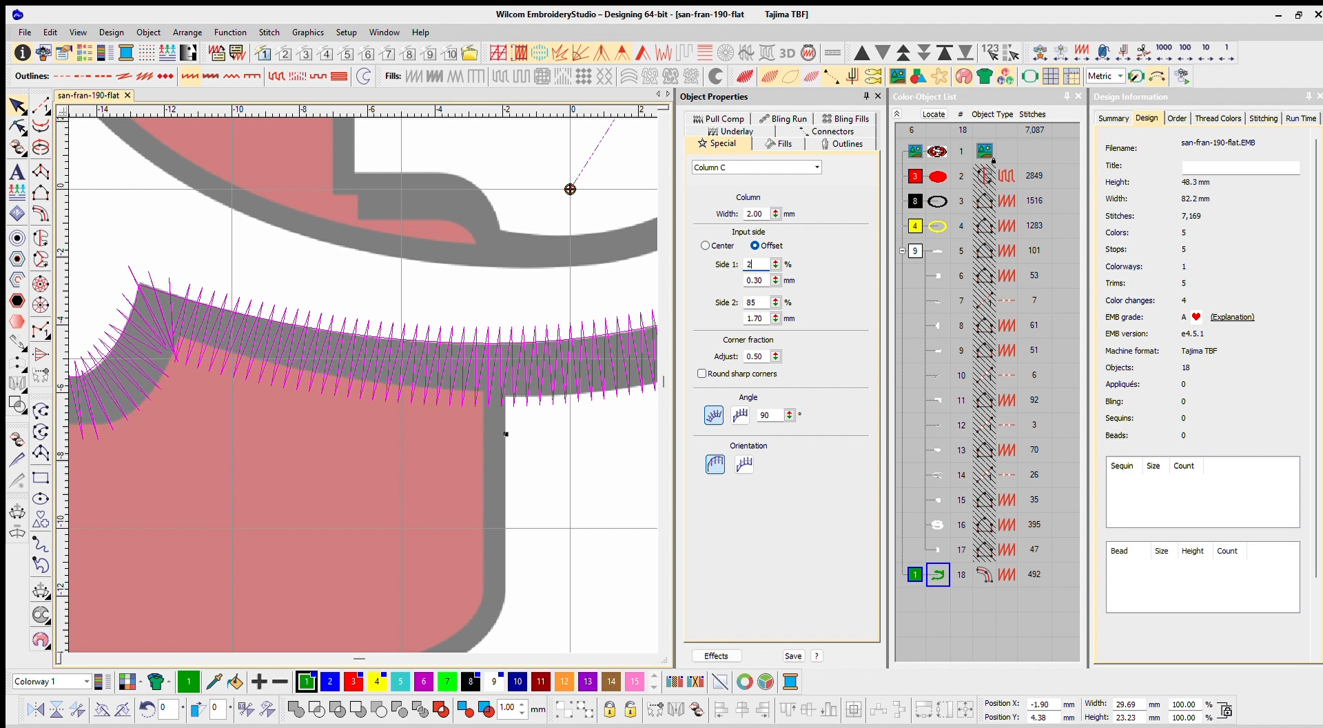
# - Set the S border's Side 1 offset to 20%
pyautogui.write('20')
pyautogui.press('Return')
pyautogui.scroll(-3, 357, 360)
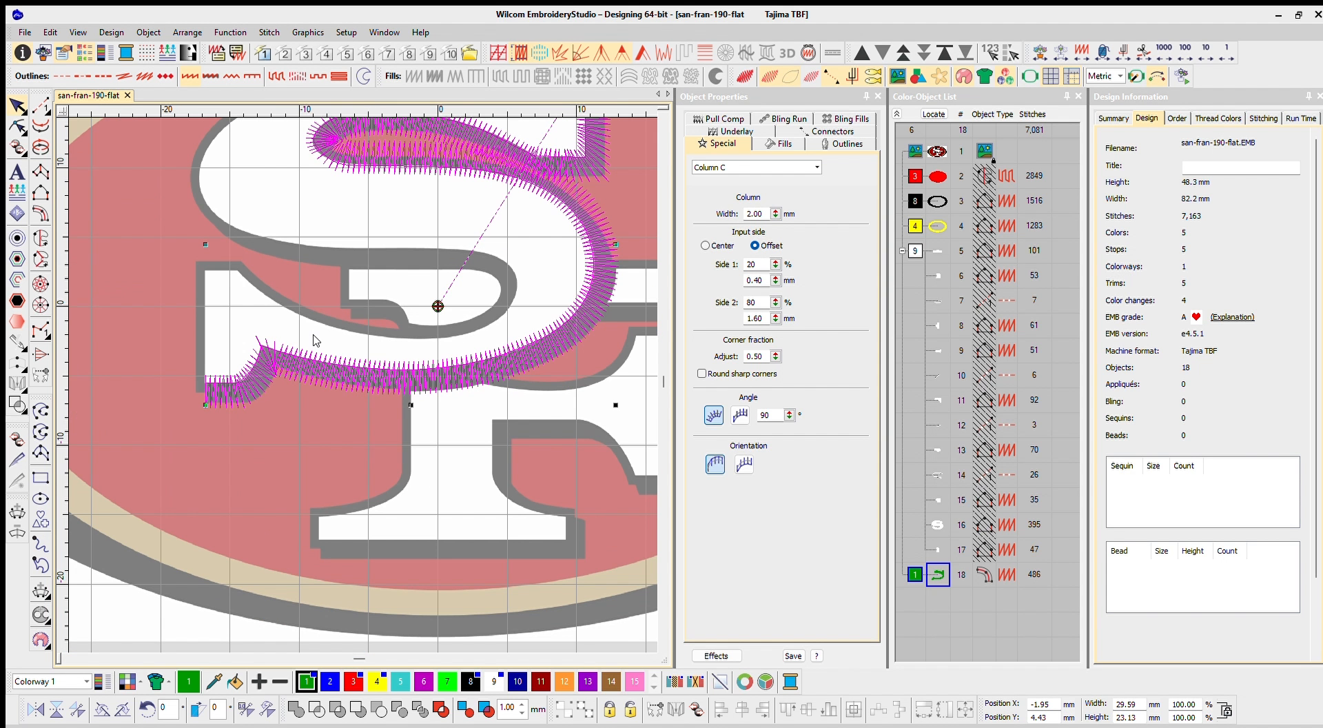
pyautogui.scroll(4, 358, 365)
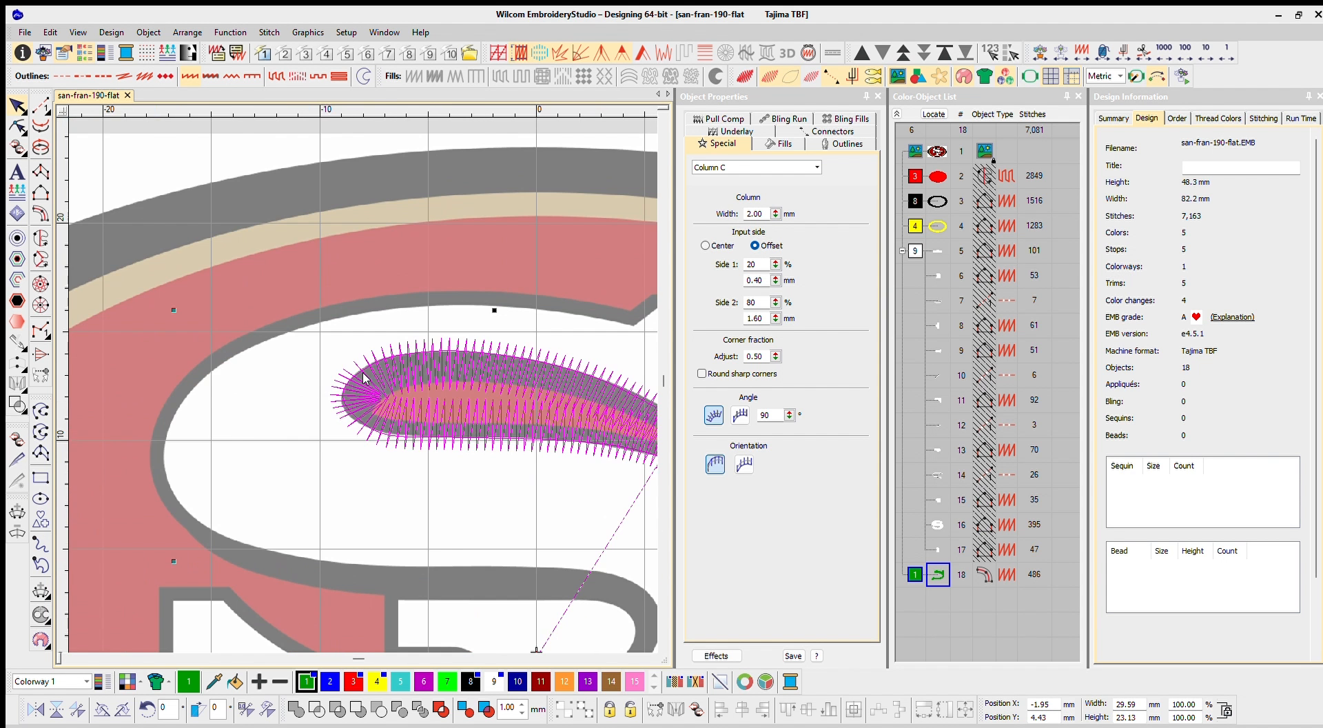
# - Reshape the border's path so its nodes follow the rounded end of the S's upper counter more smoothly
pyautogui.press('h')
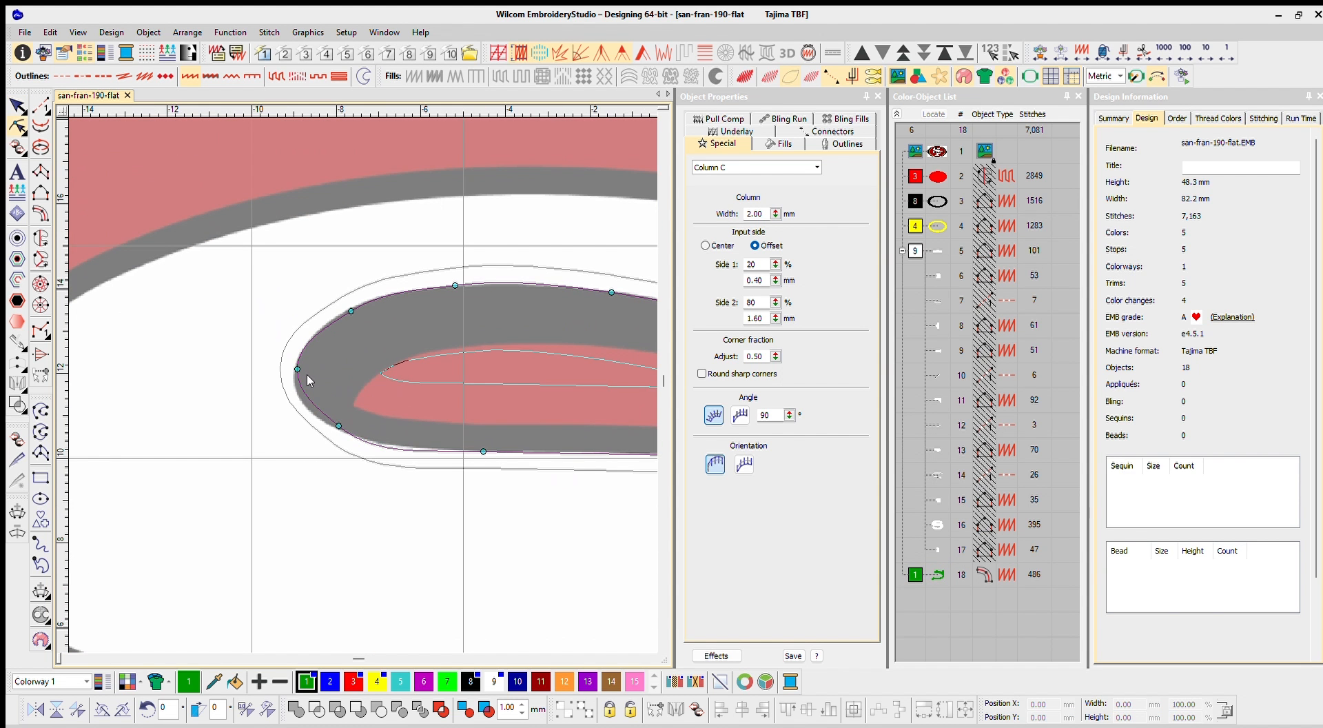
pyautogui.moveTo(351, 298); pyautogui.dragTo(347, 299)
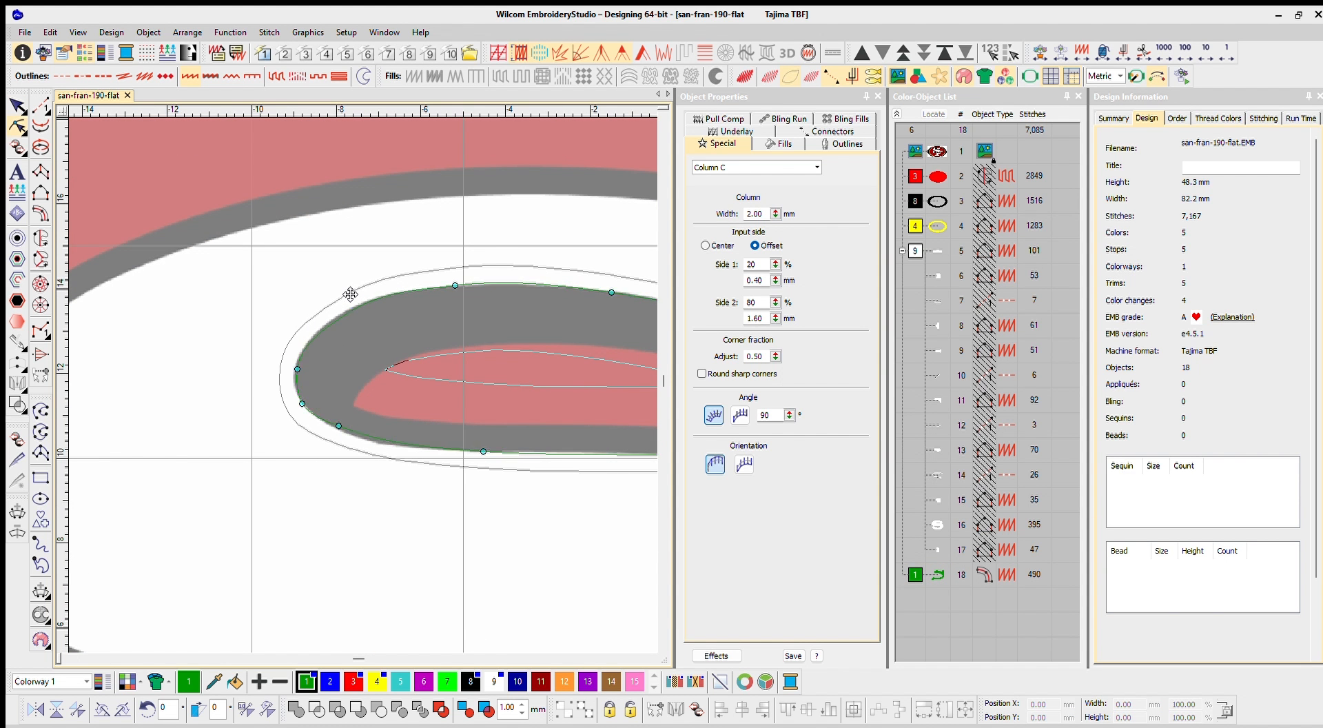
pyautogui.moveTo(340, 413); pyautogui.dragTo(377, 424)
pyautogui.moveTo(305, 389); pyautogui.dragTo(301, 357)
pyautogui.scroll(-2, 421, 369)
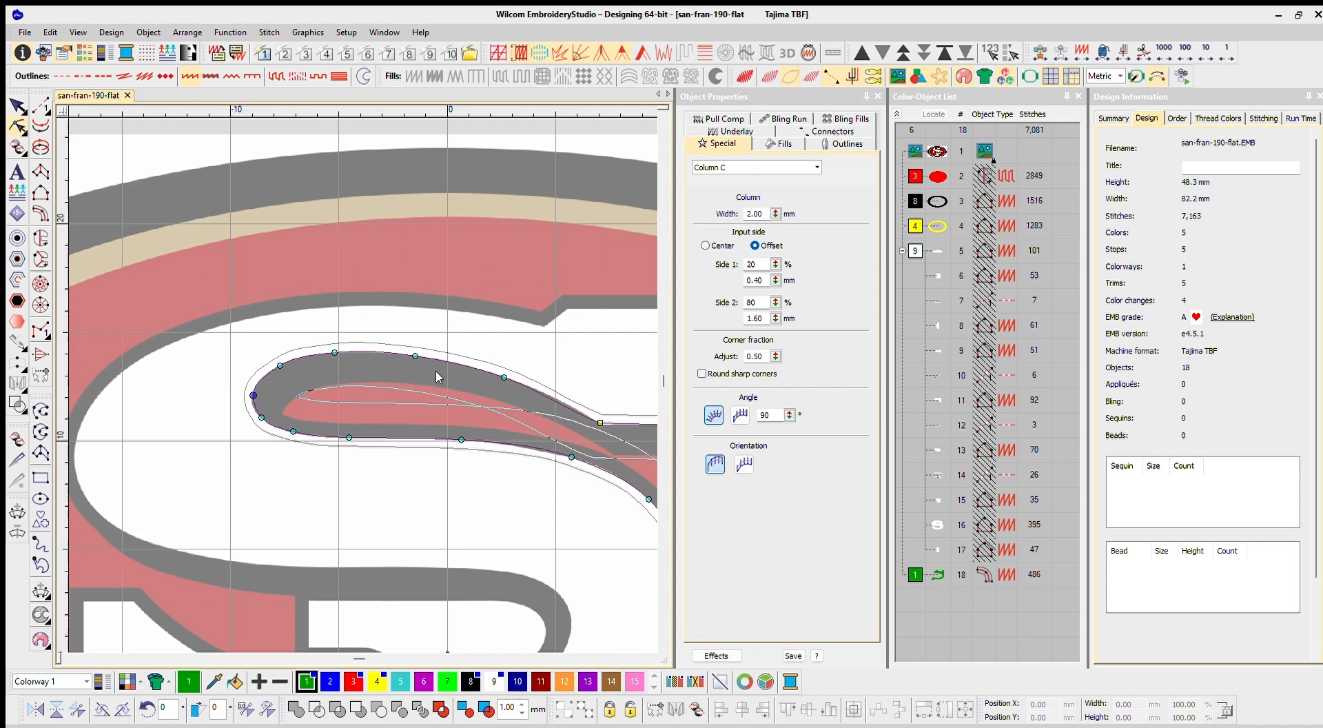
# - Fine-tune two more nodes along the S border's path and preview the whole design in realistic stitch view
pyautogui.scroll(-2, 514, 411)
pyautogui.scroll(3, 377, 383)
pyautogui.moveTo(321, 312); pyautogui.dragTo(331, 311)
pyautogui.moveTo(393, 344); pyautogui.dragTo(394, 349)
pyautogui.click(17, 105)
pyautogui.press('s')
pyautogui.press('t')
pyautogui.scroll(-3, 352, 369)
pyautogui.scroll(-4, 354, 386)
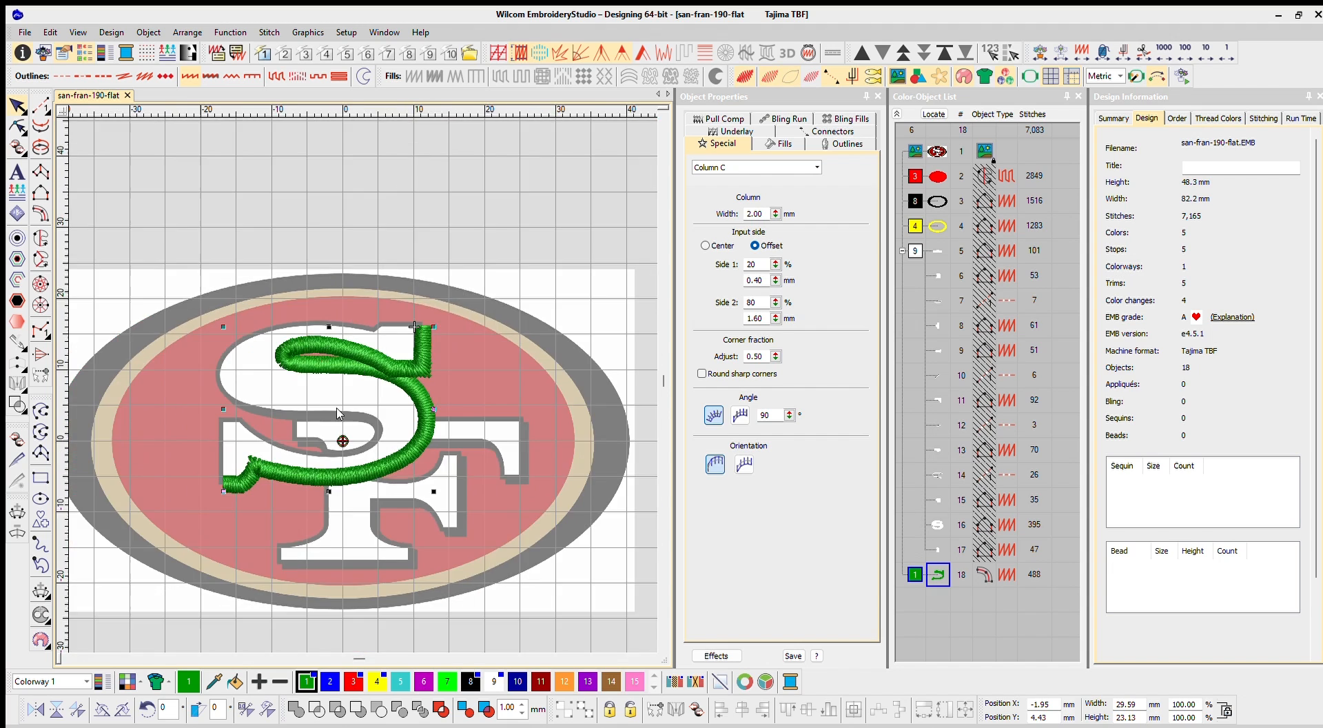
# - Digitize a short Column C border for the F fragment inside the S's lower counter
pyautogui.click(40, 213)
pyautogui.scroll(5, 315, 455)
pyautogui.click(333, 341)
pyautogui.click(238, 340)
pyautogui.press('Return')
pyautogui.press('t')
# - Trace a Column C border around the S's remaining outer edge, ending along the top of its upper serif, and generate the stitches
pyautogui.scroll(4, 332, 392)
pyautogui.click(333, 397)
pyautogui.scroll(-3, 333, 397)
pyautogui.rightClick(598, 357)
pyautogui.scroll(-2, 169, 293)
pyautogui.rightClick(218, 197)
pyautogui.scroll(3, 310, 207)
pyautogui.rightClick(273, 335)
pyautogui.rightClick(404, 349)
pyautogui.click(517, 386)
pyautogui.scroll(-2, 517, 386)
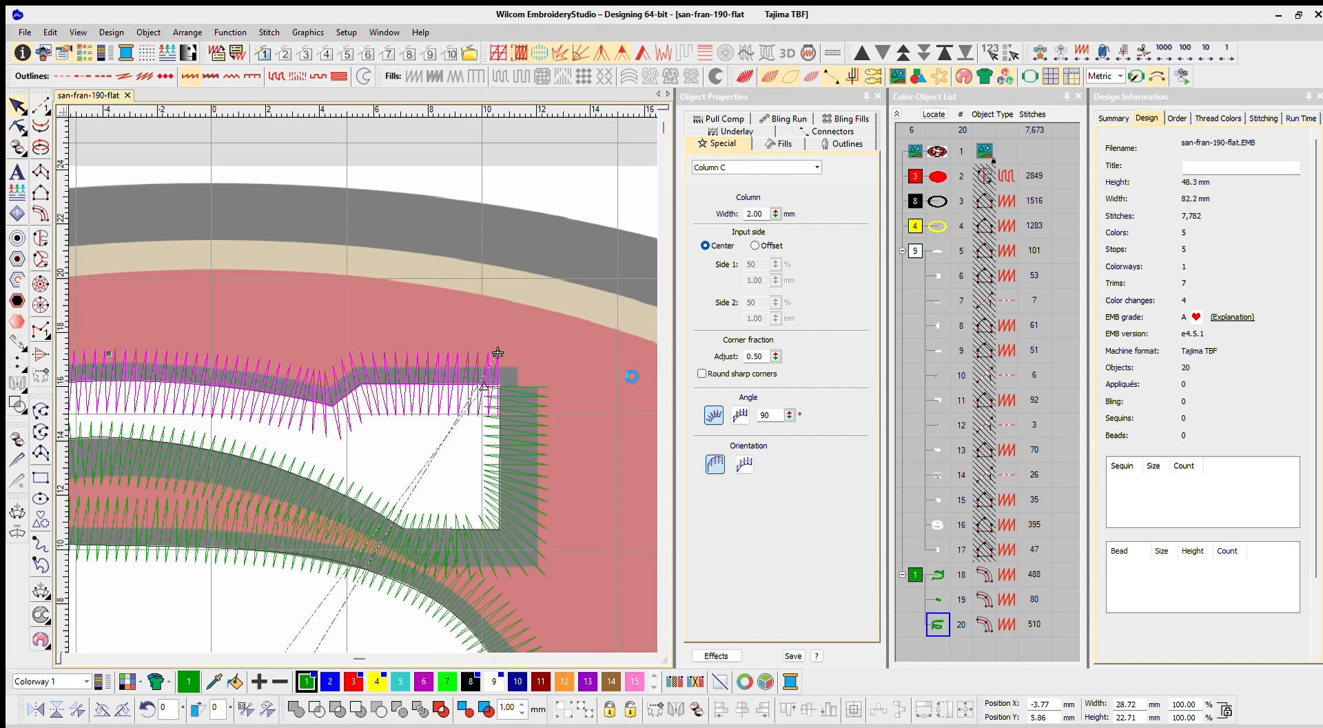
pyautogui.press('Return')
# - Recolor the S borders black with color 8, and add a short green Column C border along the F's stem
pyautogui.click(17, 105)
pyautogui.click(471, 681)
pyautogui.scroll(4, 355, 421)
pyautogui.click(41, 213)
pyautogui.rightClick(445, 411)
pyautogui.click(445, 246)
pyautogui.press('Return')
# - Trace a Column C border around the F's middle arm and its serif up to the S, and generate the stitches
pyautogui.scroll(-6, 345, 358)
pyautogui.scroll(7, 410, 410)
pyautogui.click(526, 376)
pyautogui.click(526, 320)
pyautogui.rightClick(431, 306)
pyautogui.rightClick(381, 279)
pyautogui.click(362, 293)
pyautogui.click(337, 293)
pyautogui.scroll(4, 181, 297)
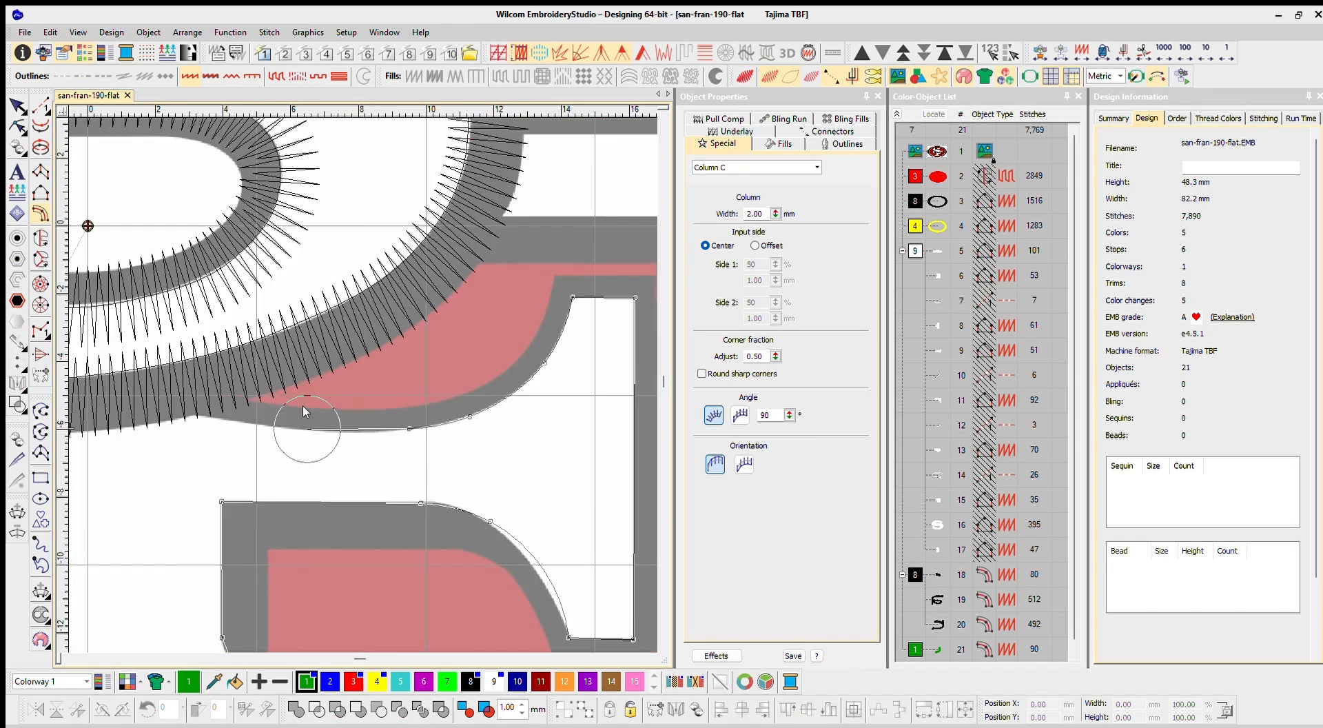
pyautogui.click(195, 399)
pyautogui.press('Return')
# - Trace a Column C border along the underside and inner curve of the F's top arm, and generate the stitches
pyautogui.scroll(-4, 185, 445)
pyautogui.scroll(4, 342, 476)
pyautogui.scroll(-4, 343, 476)
pyautogui.scroll(-4, 400, 322)
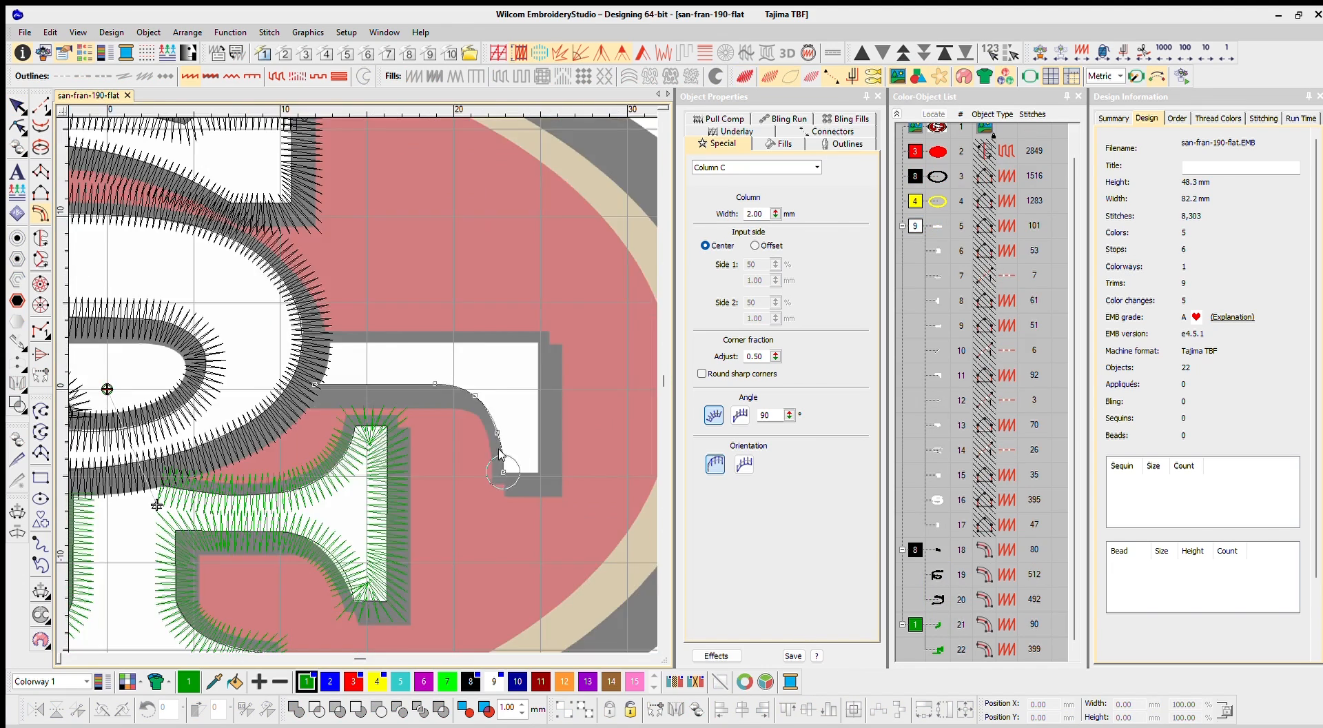
pyautogui.click(508, 464)
pyautogui.press('Return')
# - Switch the black border columns' input side to Offset with Side 1 at 0%
pyautogui.scroll(4, 508, 464)
pyautogui.scroll(-5, 373, 343)
pyautogui.click(18, 106)
pyautogui.click(915, 549)
pyautogui.click(757, 246)
pyautogui.doubleClick(756, 265)
pyautogui.write('0')
pyautogui.press('Return')
# - Recolor the remaining border piece with color 8, and select the letter border pieces one after another
pyautogui.scroll(3, 185, 444)
pyautogui.click(184, 445)
pyautogui.click(471, 682)
pyautogui.press('t')
pyautogui.click(293, 310)
pyautogui.keyDown('ctrl'); pyautogui.click(366, 364); pyautogui.keyUp('ctrl')
pyautogui.keyDown('ctrl'); pyautogui.click(435, 304); pyautogui.keyUp('ctrl')
pyautogui.keyDown('ctrl'); pyautogui.click(463, 255); pyautogui.keyUp('ctrl')
pyautogui.keyDown('ctrl'); pyautogui.click(448, 213); pyautogui.keyUp('ctrl')
pyautogui.keyDown('ctrl'); pyautogui.click(394, 207); pyautogui.keyUp('ctrl')
pyautogui.keyDown('ctrl'); pyautogui.click(289, 207); pyautogui.keyUp('ctrl')
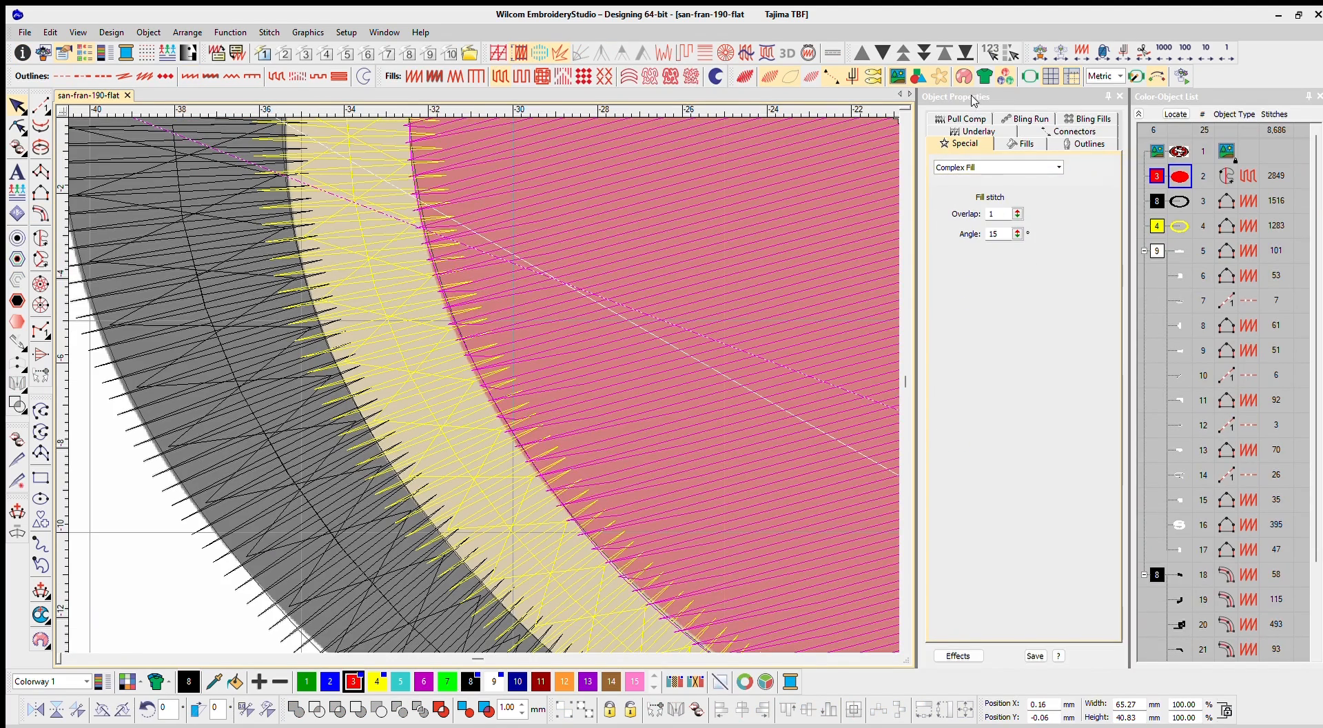
# - Increase the red oval fill's pull compensation to 0.50 mm, and then to 0.60 mm
pyautogui.click(962, 119)
pyautogui.write('5')
pyautogui.press('Return')
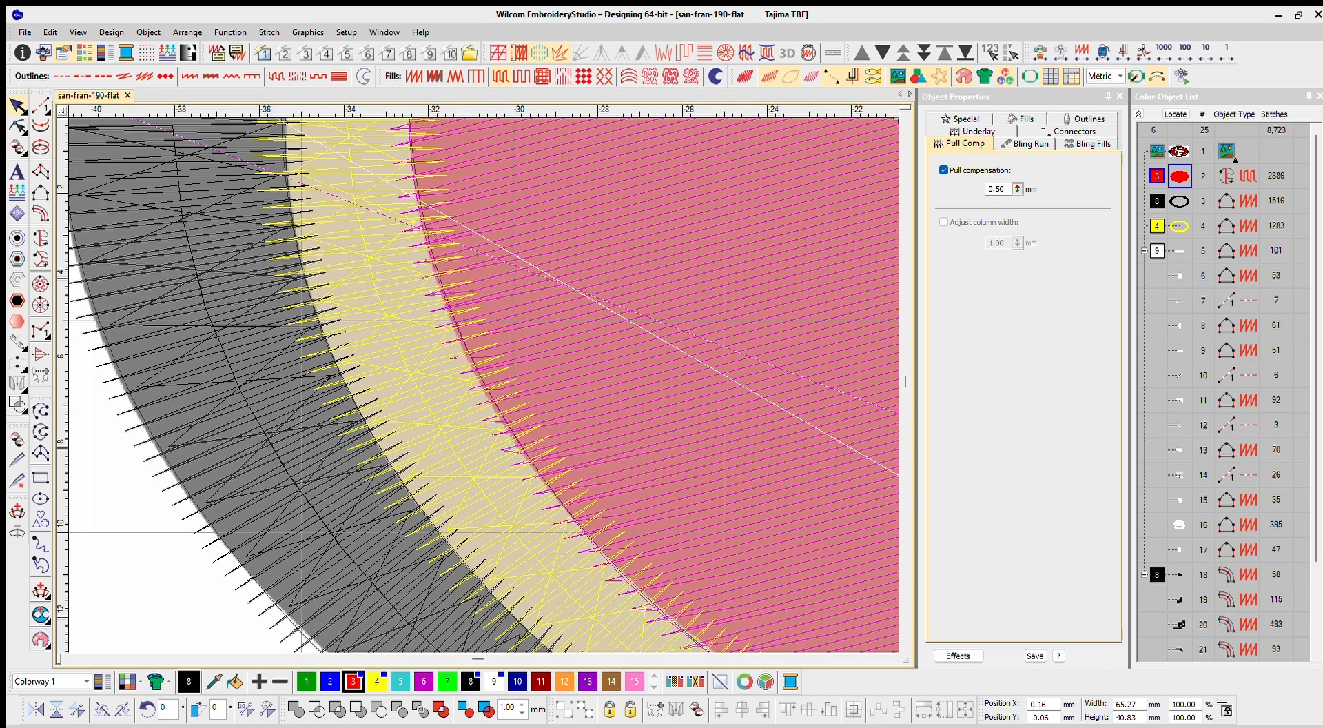
pyautogui.moveTo(996, 188); pyautogui.dragTo(1001, 171)
pyautogui.write('6')
pyautogui.press('Return')
pyautogui.scroll(-3, 536, 187)
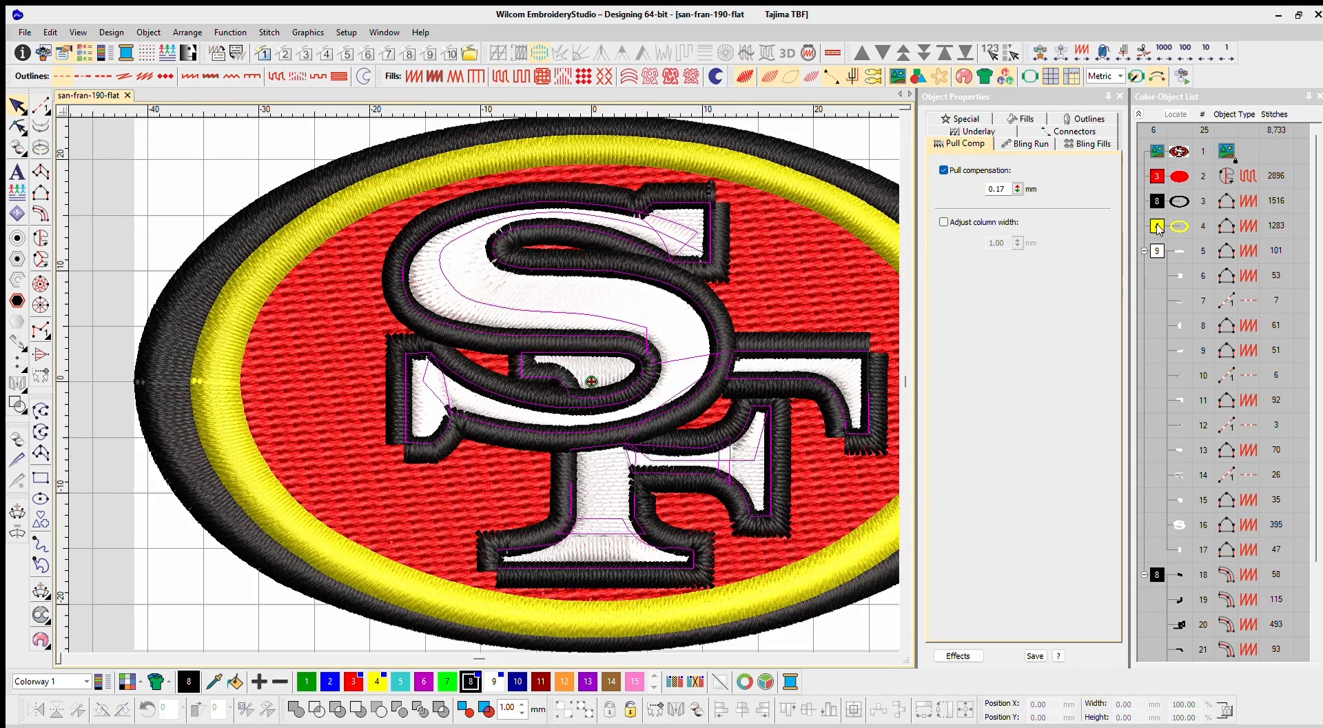
# - Recolor all the white lettering objects grey with color 18
pyautogui.click(1157, 251)
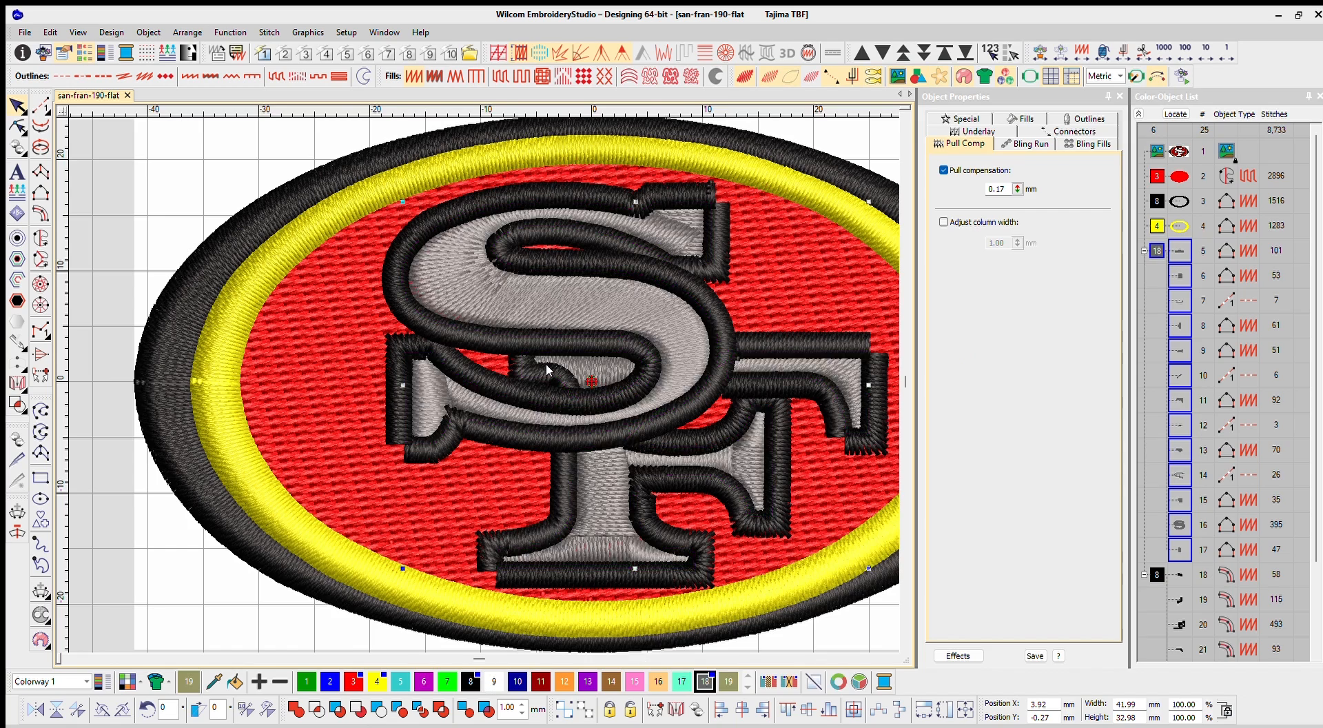
pyautogui.scroll(2, 546, 362)
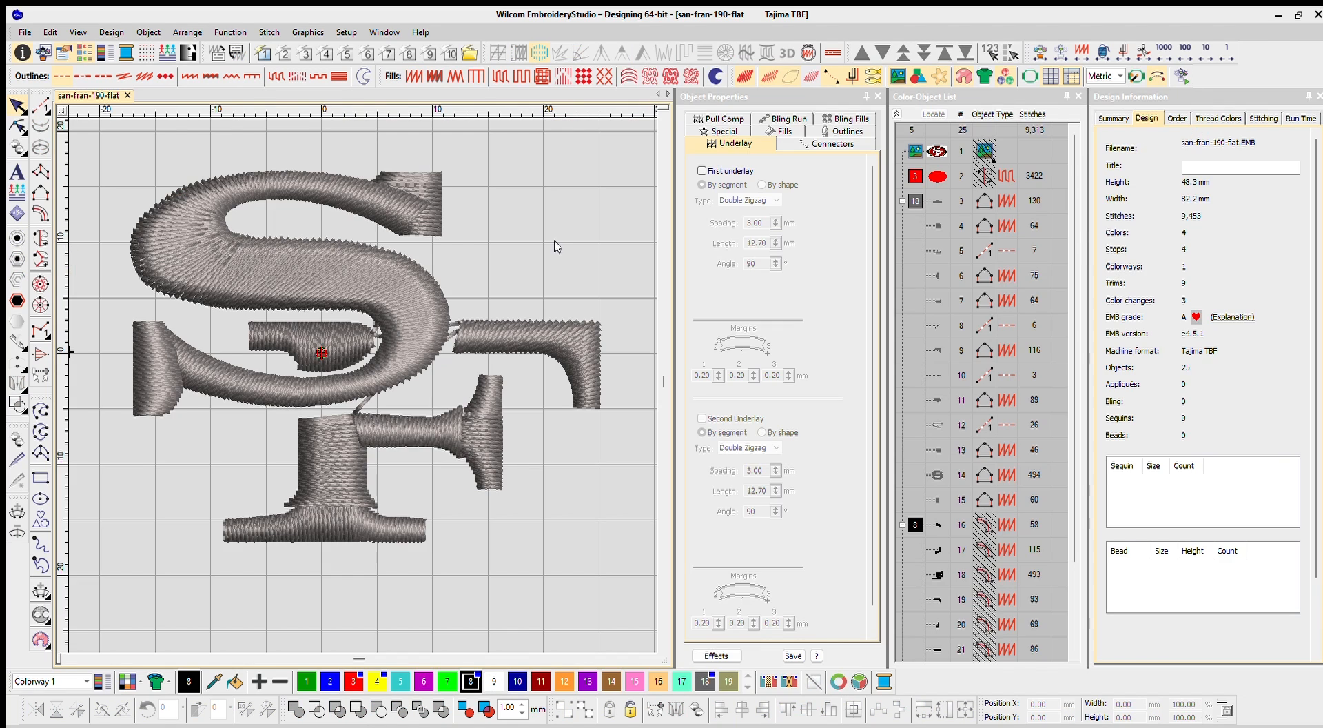
# - Move the F stem's entry point up to the upper corner of the base piece
pyautogui.click(320, 509)
pyautogui.press('t')
pyautogui.press('s')
pyautogui.scroll(3, 325, 502)
pyautogui.scroll(-1, 388, 279)
pyautogui.scroll(1, 373, 314)
pyautogui.moveTo(498, 398); pyautogui.dragTo(471, 343)
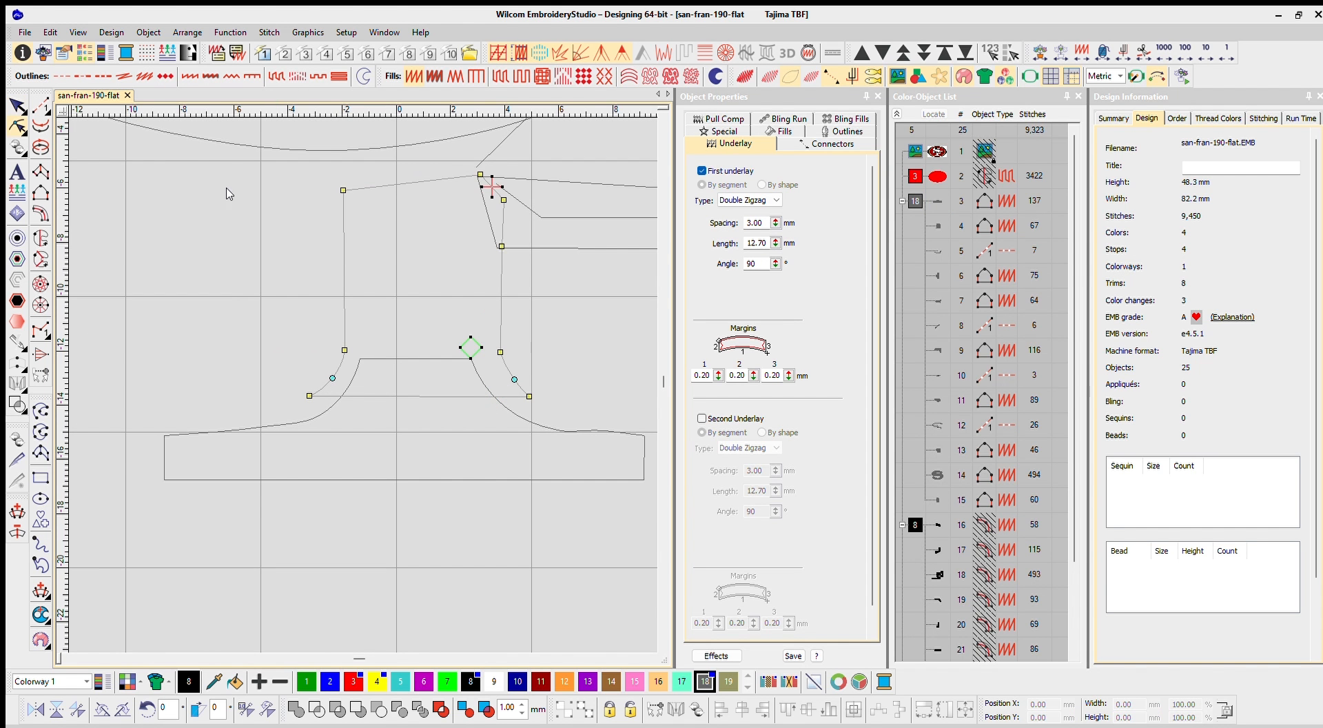
pyautogui.click(17, 106)
# - Move the connection point of the F's middle-arm serif to its inner upper corner, where the adjoining arm meets it
pyautogui.scroll(-2, 361, 368)
pyautogui.scroll(2, 598, 288)
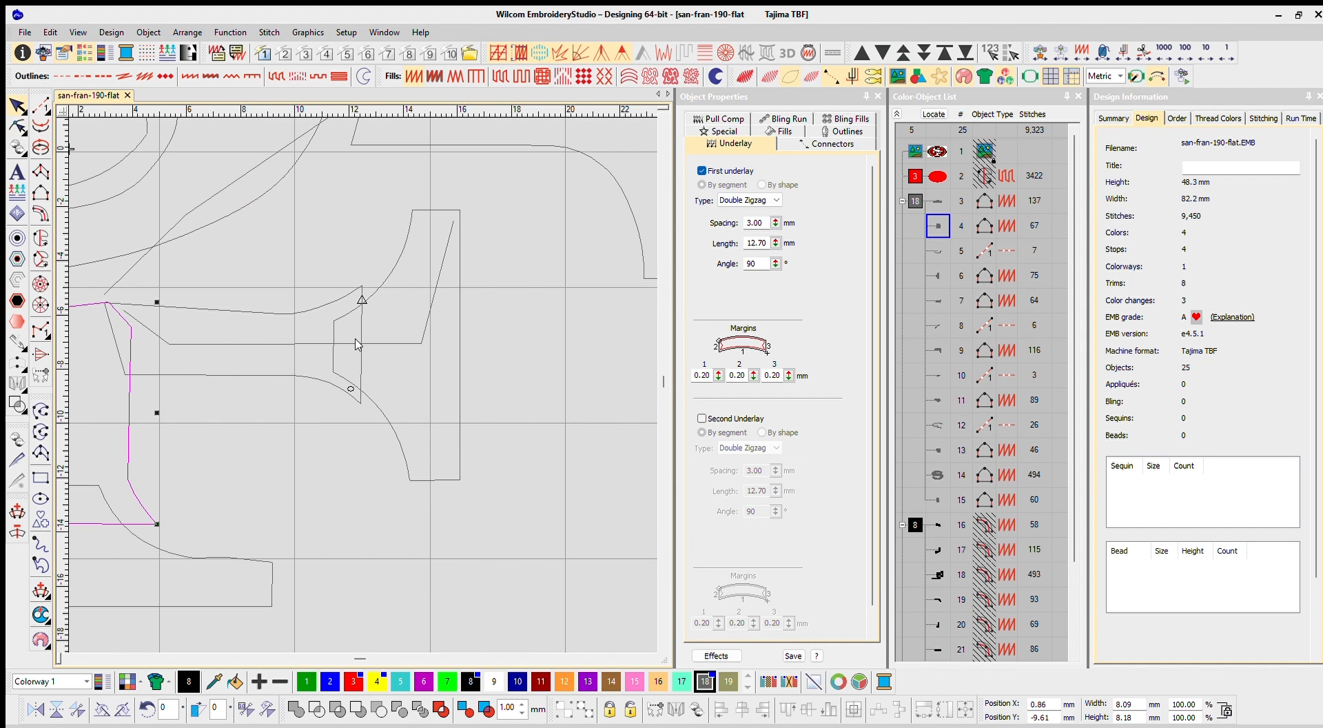
pyautogui.press('Escape')
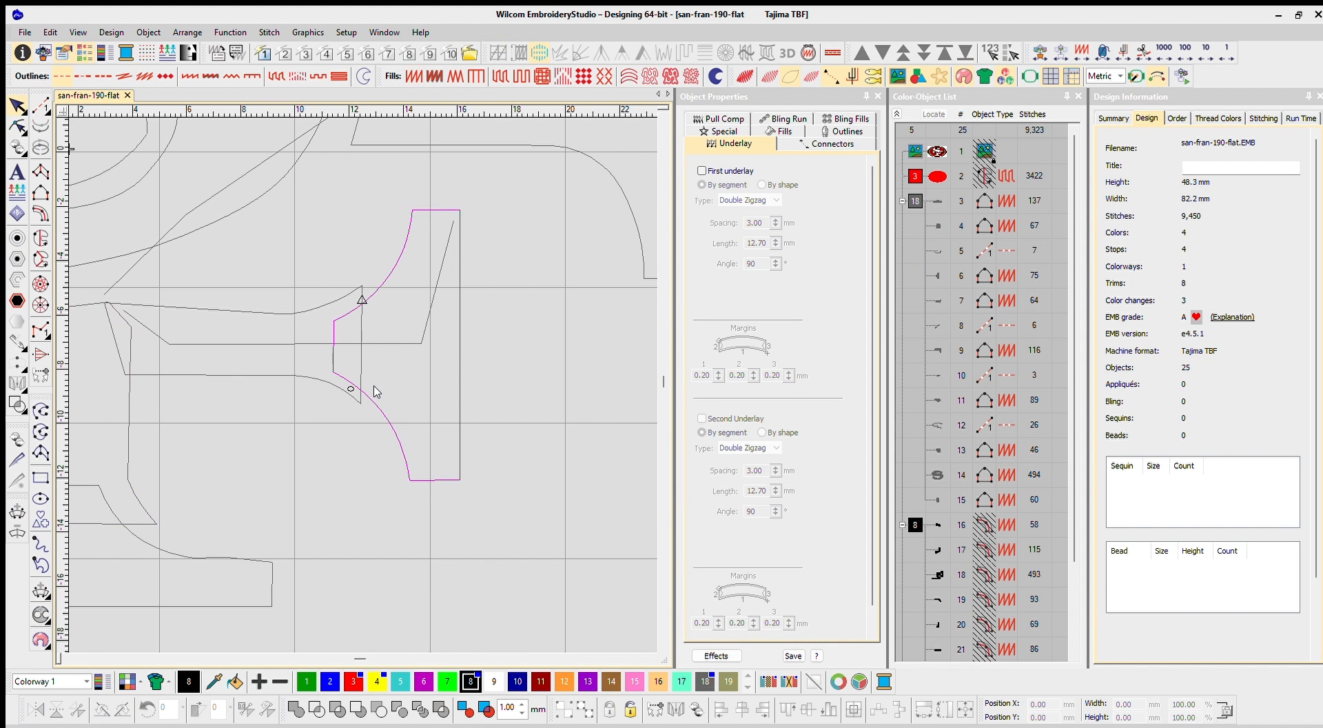
pyautogui.click(380, 394)
pyautogui.press('h')
pyautogui.moveTo(362, 301); pyautogui.dragTo(327, 318)
pyautogui.press('Escape')
pyautogui.click(274, 374)
pyautogui.press('h')
pyautogui.click(17, 108)
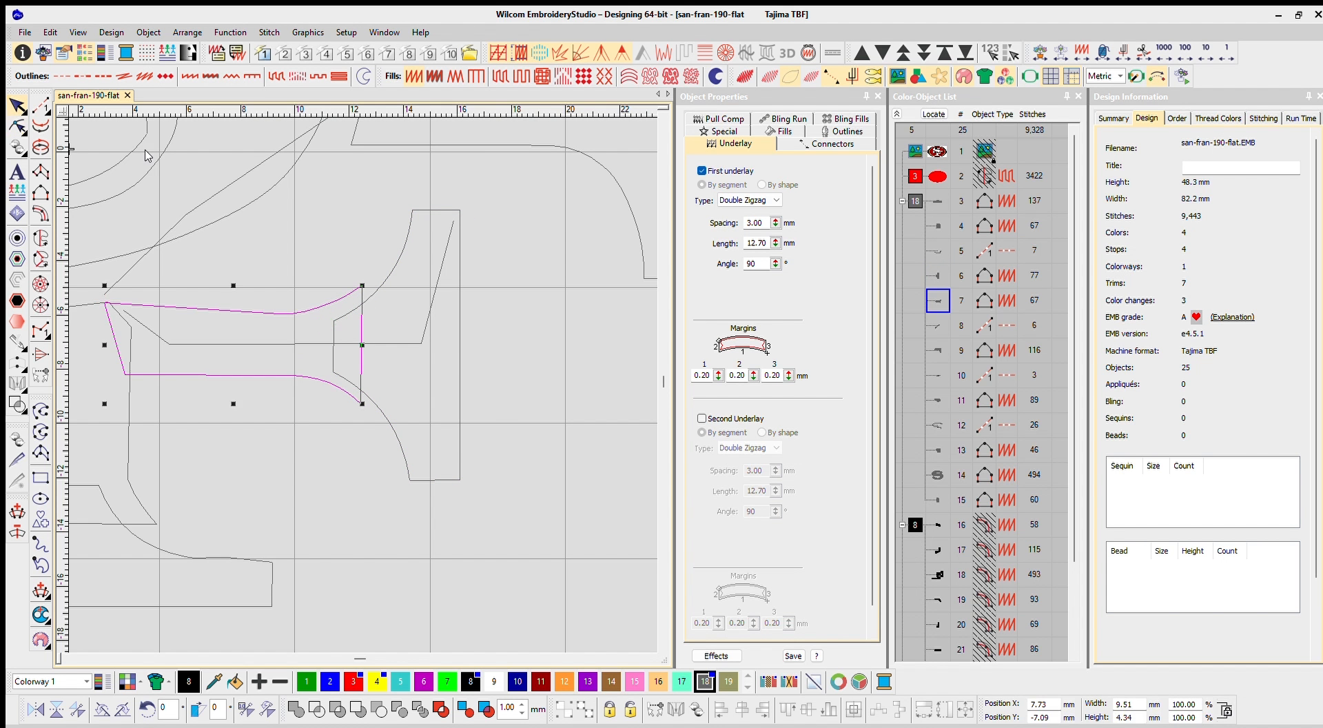
pyautogui.press('Escape')
# - Move the S body's exit point to the corner where it meets the lower-left serif
pyautogui.scroll(-4, 134, 231)
pyautogui.scroll(7, 140, 331)
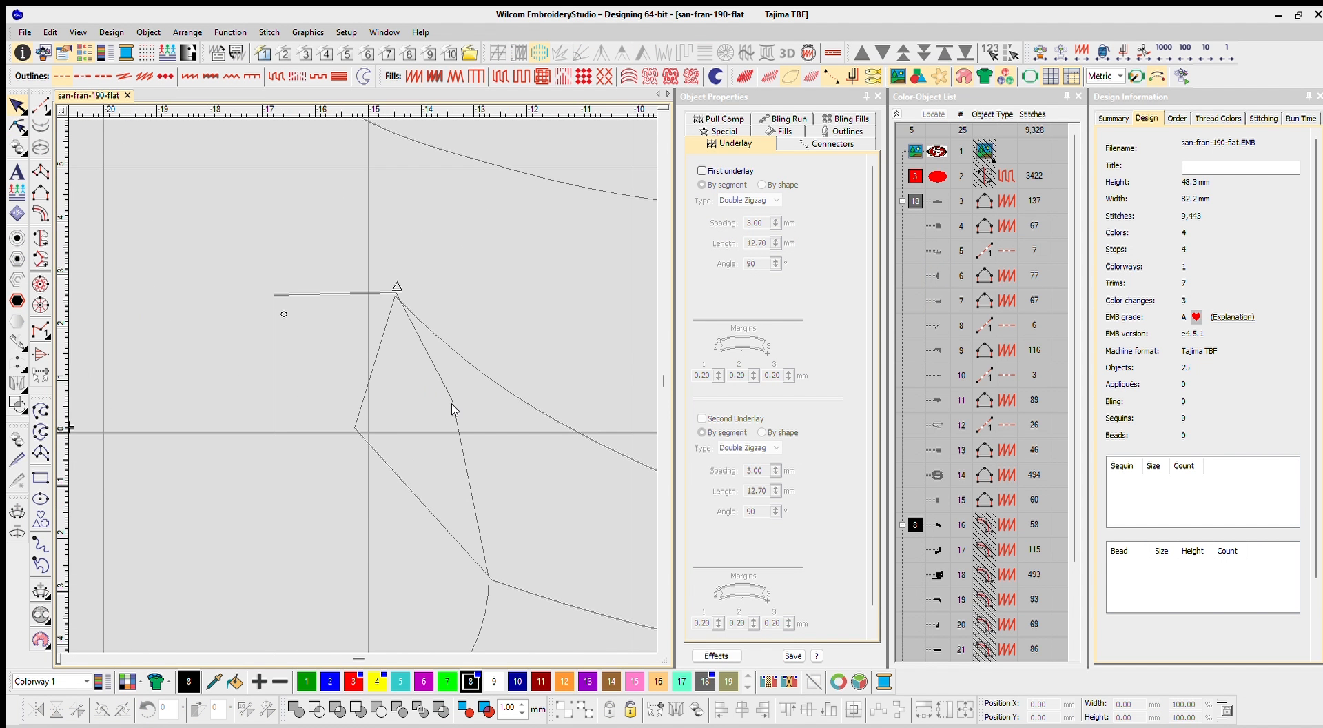
pyautogui.click(451, 409)
pyautogui.press('h')
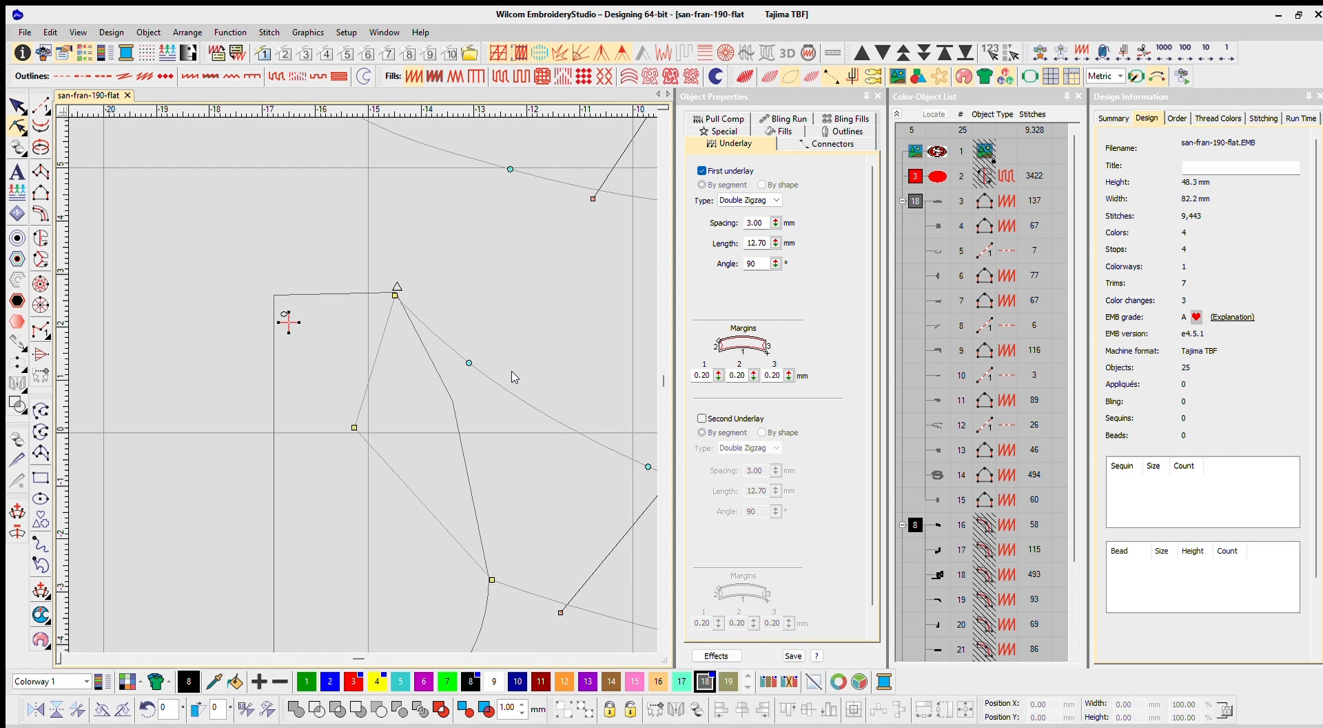
pyautogui.moveTo(289, 322); pyautogui.dragTo(395, 264)
pyautogui.press('Escape')
# - Move the lower-left serif's entry point close to the point where the S body ends
pyautogui.click(273, 329)
pyautogui.press('h')
pyautogui.moveTo(429, 182); pyautogui.dragTo(359, 303)
pyautogui.press('Escape')
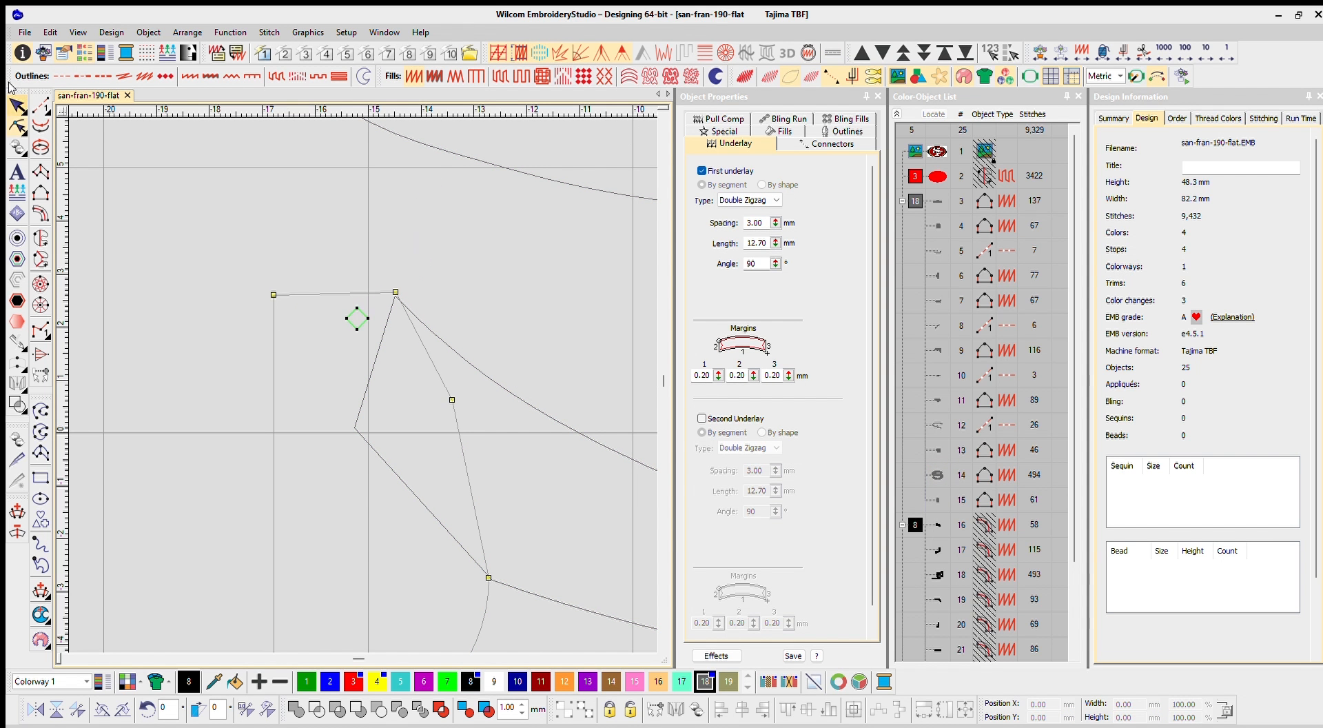
pyautogui.press('Escape')
# - Add a stitch-angle line across the S's upper-left curve and regenerate its satin fill
pyautogui.scroll(-4, 358, 362)
pyautogui.scroll(-3, 358, 368)
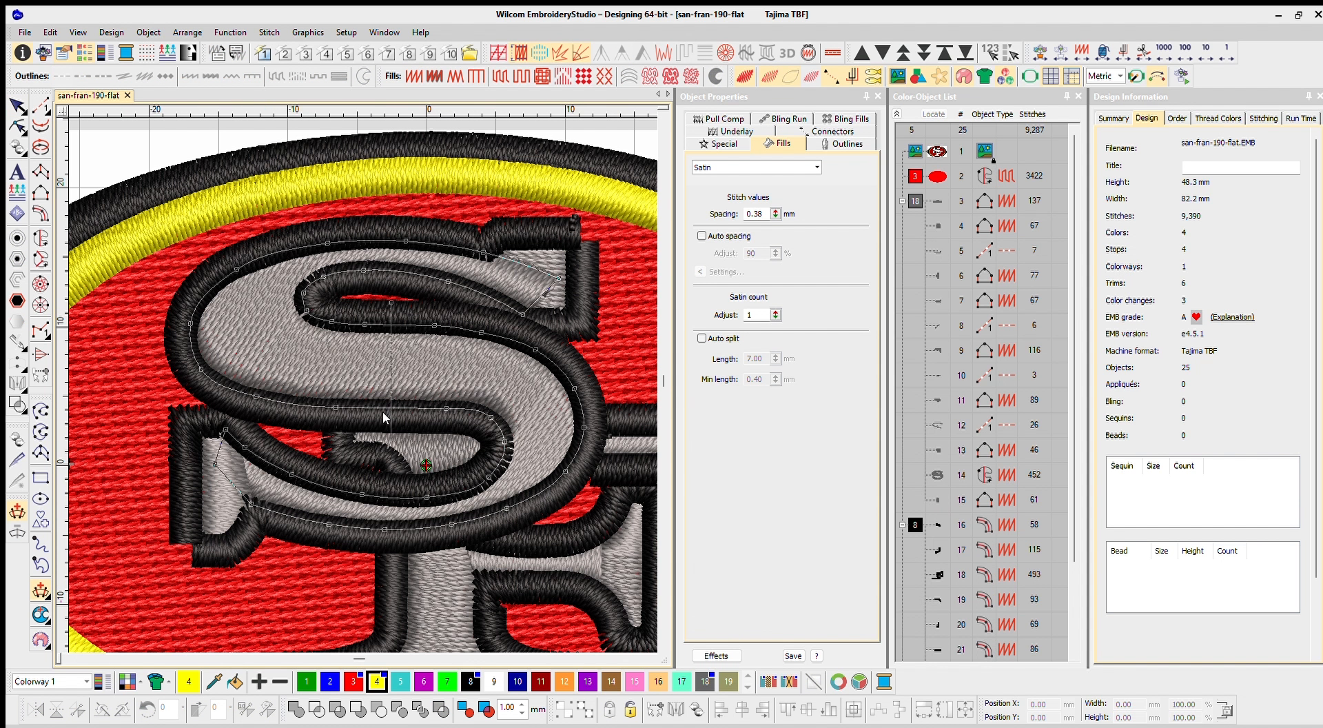
pyautogui.scroll(-1, 369, 359)
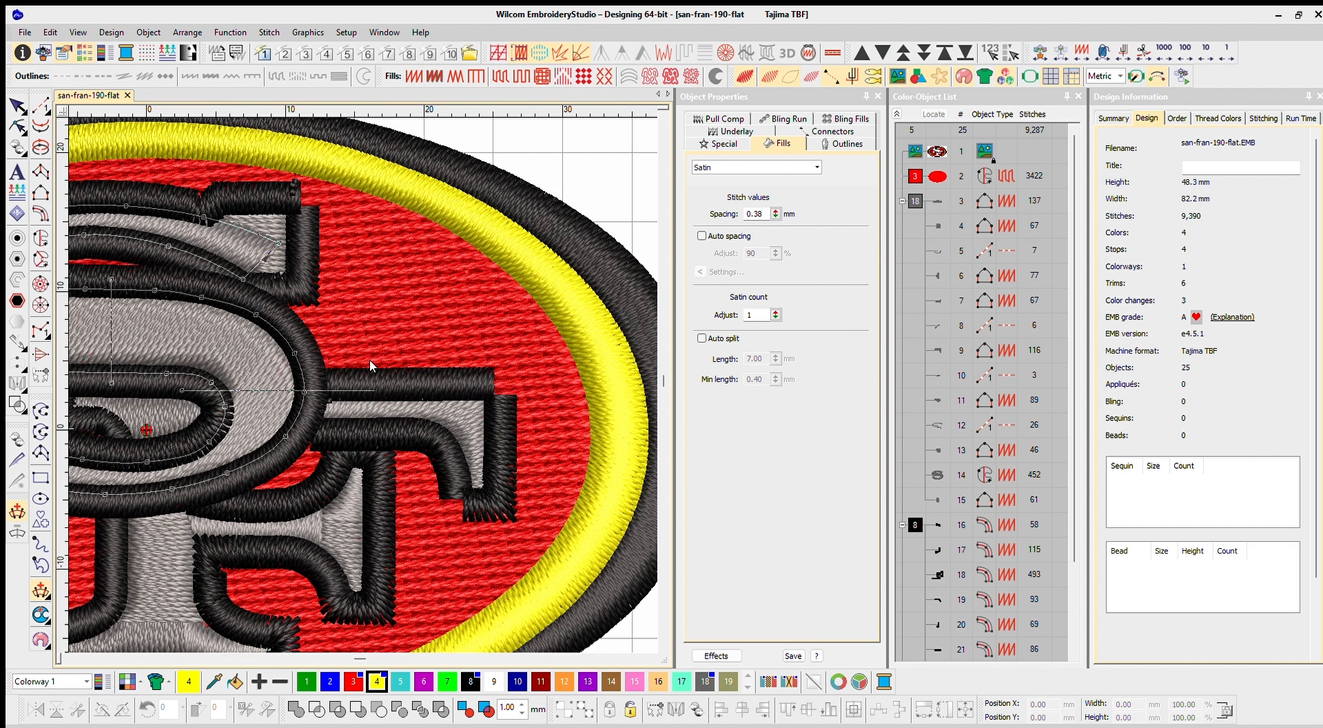
pyautogui.scroll(-1, 342, 357)
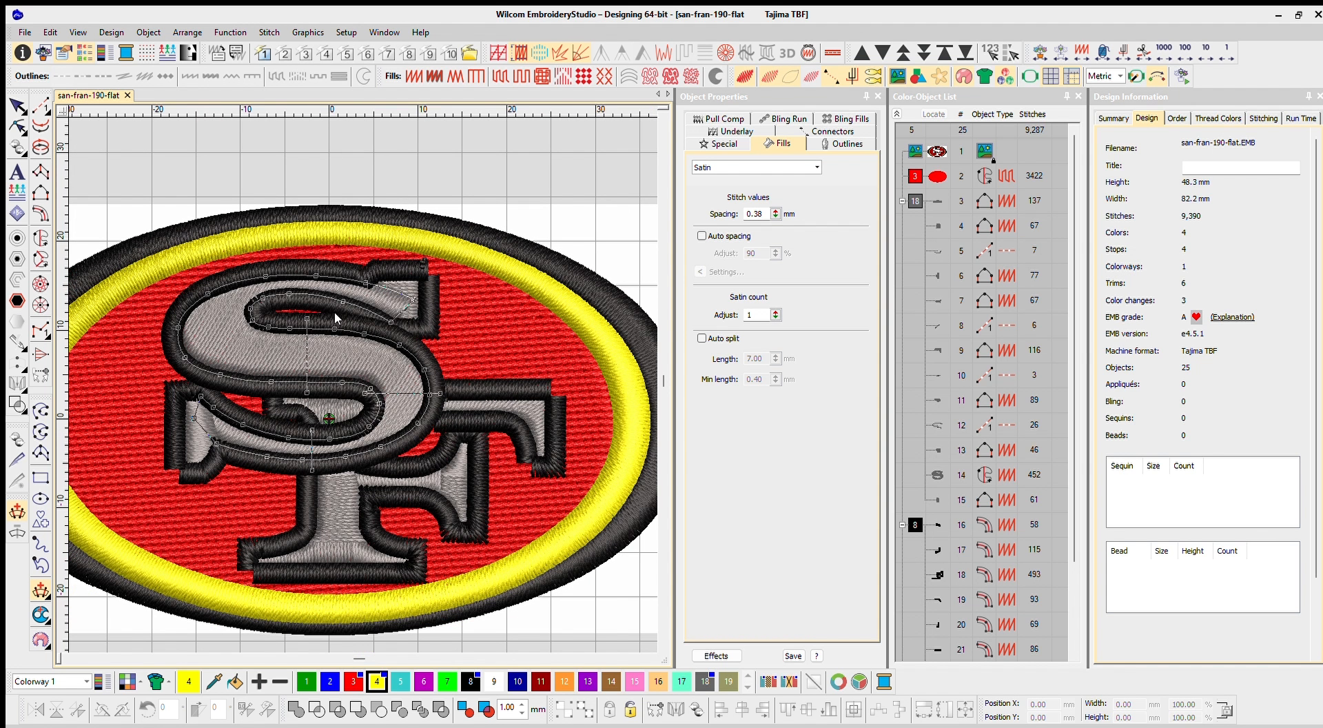
pyautogui.click(268, 315)
pyautogui.click(142, 311)
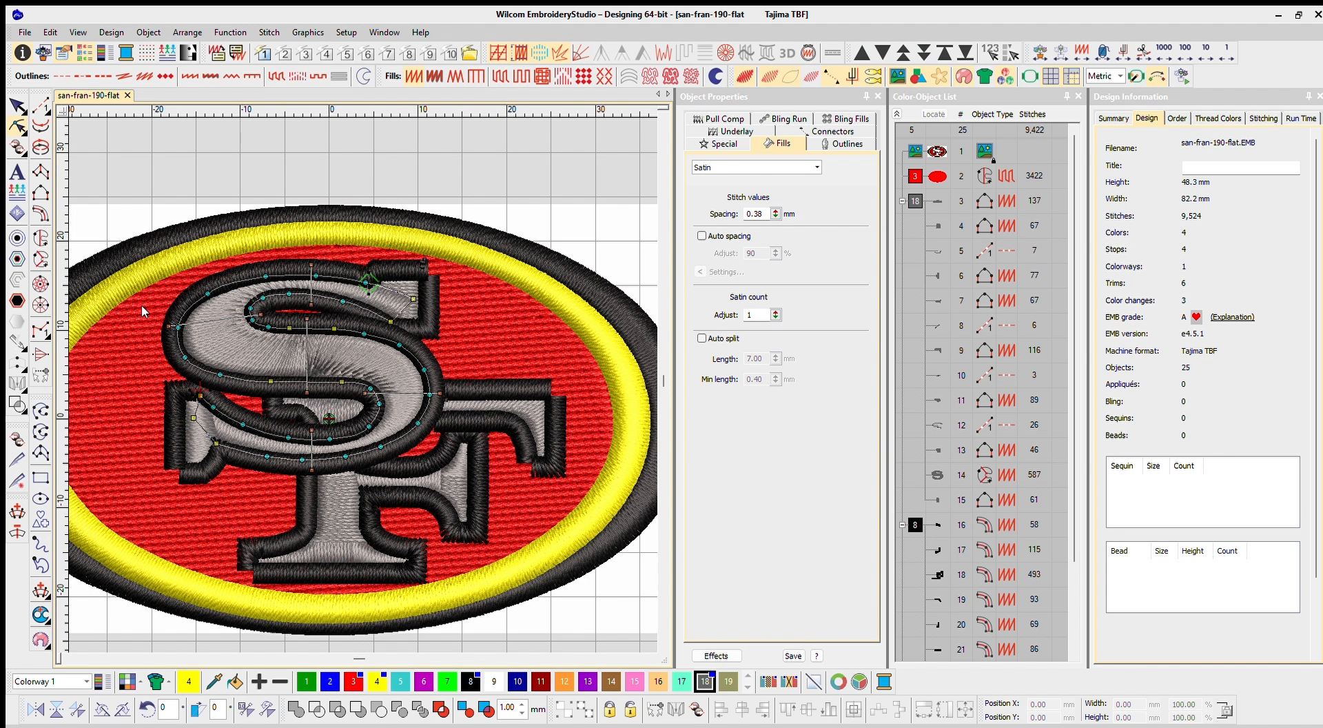
# - Adjust the S's stitch-angle lines across the middle diagonal, the right curve and the lower curve
pyautogui.scroll(-1, 353, 357)
pyautogui.scroll(3, 359, 363)
pyautogui.moveTo(346, 324); pyautogui.dragTo(354, 325)
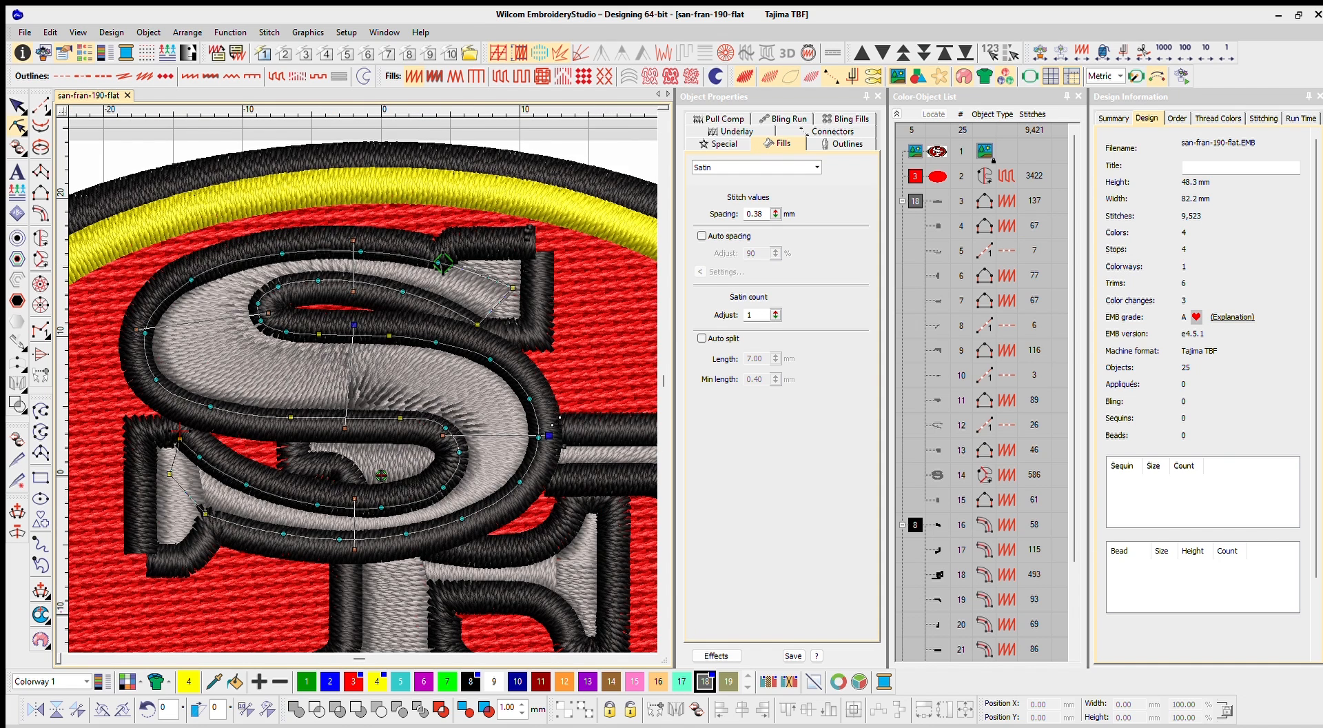
pyautogui.moveTo(560, 417); pyautogui.dragTo(546, 373)
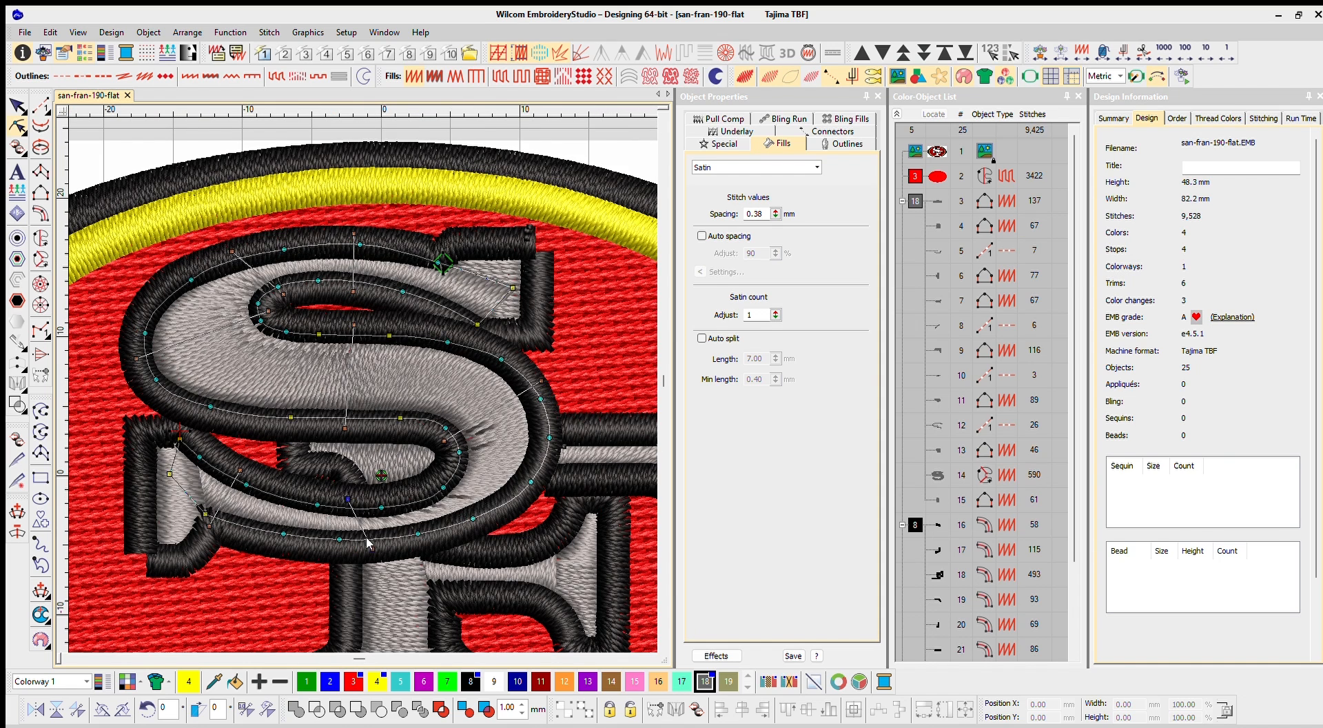
pyautogui.moveTo(366, 539)
pyautogui.mouseDown()
pyautogui.moveTo(352, 563)
pyautogui.moveTo(368, 554)
pyautogui.mouseUp()
pyautogui.moveTo(532, 376); pyautogui.dragTo(548, 371)
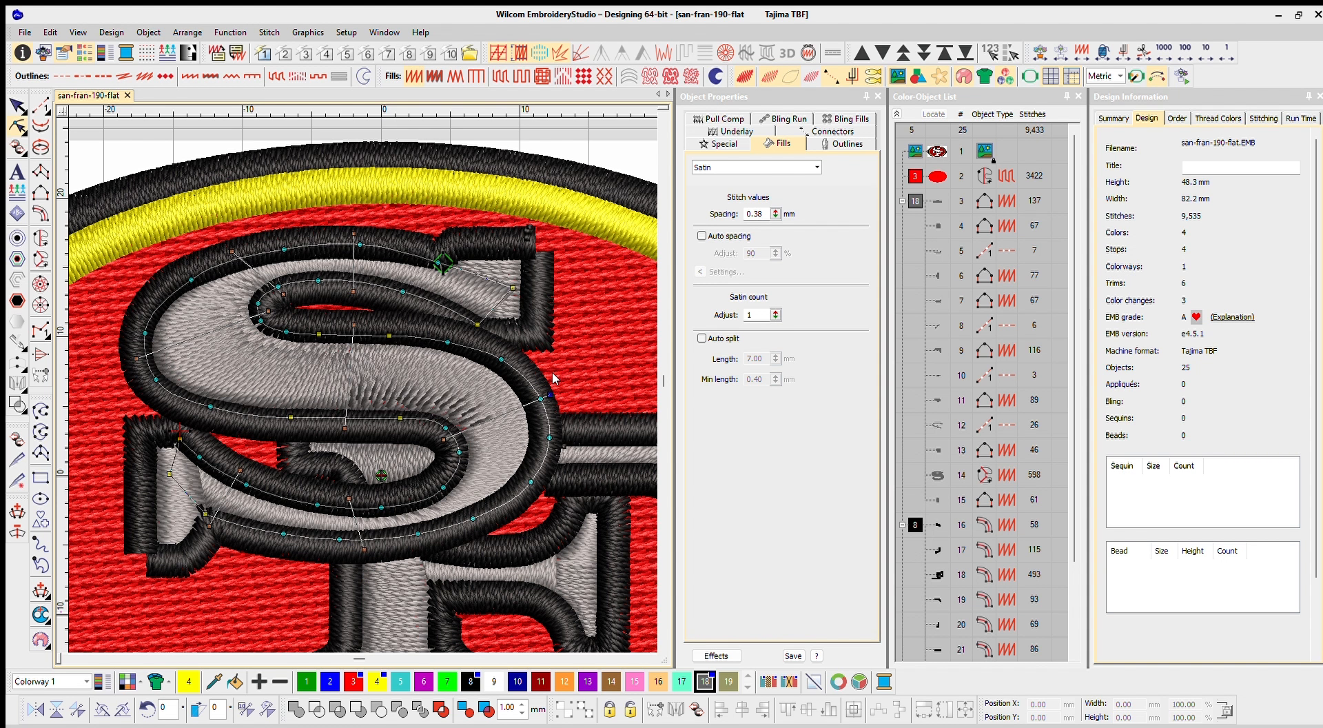
pyautogui.moveTo(344, 427); pyautogui.dragTo(362, 421)
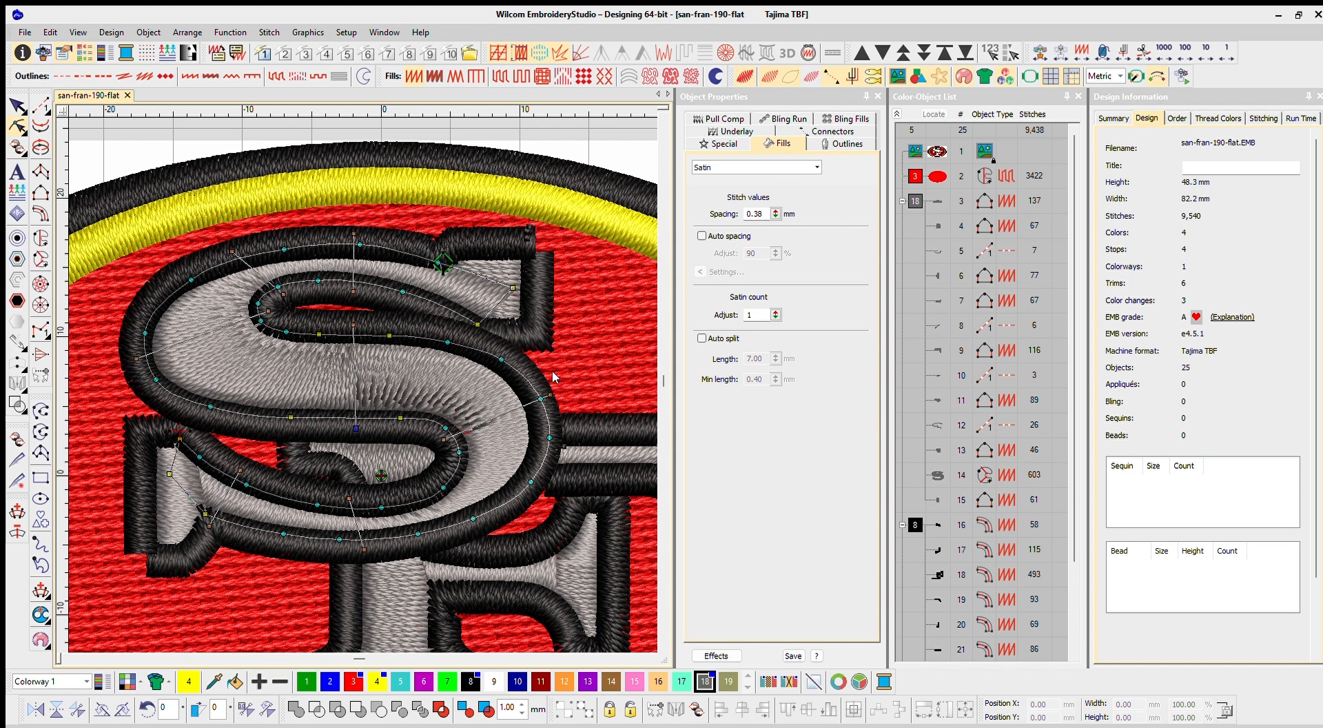
# - Try to turn the right curve's stitch-angle line further down, and undo the change
pyautogui.moveTo(550, 395); pyautogui.dragTo(560, 428)
pyautogui.hotkey('ctrl', 'z')
pyautogui.hotkey('ctrl', 'z')
# - Move the lower curve's stitch-angle line end to the S's bottom edge, and push the left curve's outline nodes outward under the border
pyautogui.click(417, 535)
pyautogui.moveTo(419, 520); pyautogui.dragTo(359, 553)
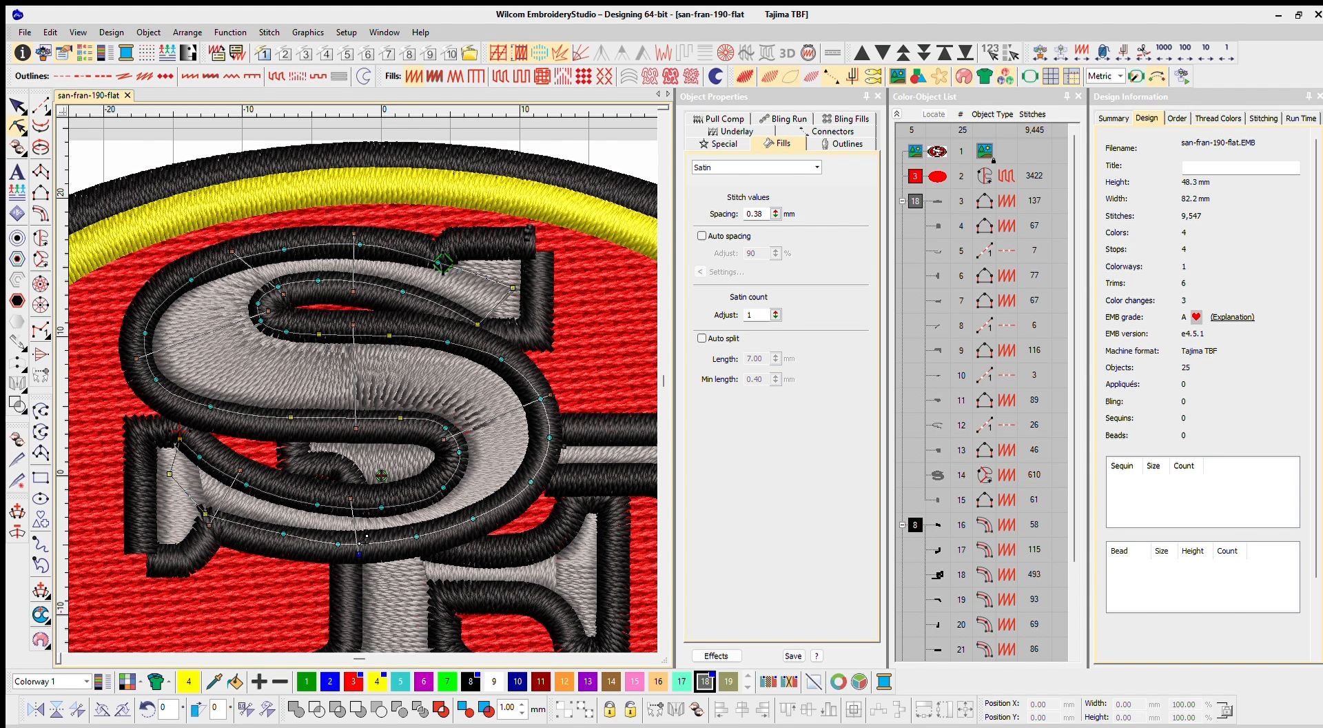
pyautogui.click(157, 378)
pyautogui.click(291, 415)
pyautogui.moveTo(211, 406); pyautogui.dragTo(207, 412)
pyautogui.click(146, 332)
pyautogui.moveTo(144, 333); pyautogui.dragTo(141, 334)
pyautogui.moveTo(191, 280); pyautogui.dragTo(185, 272)
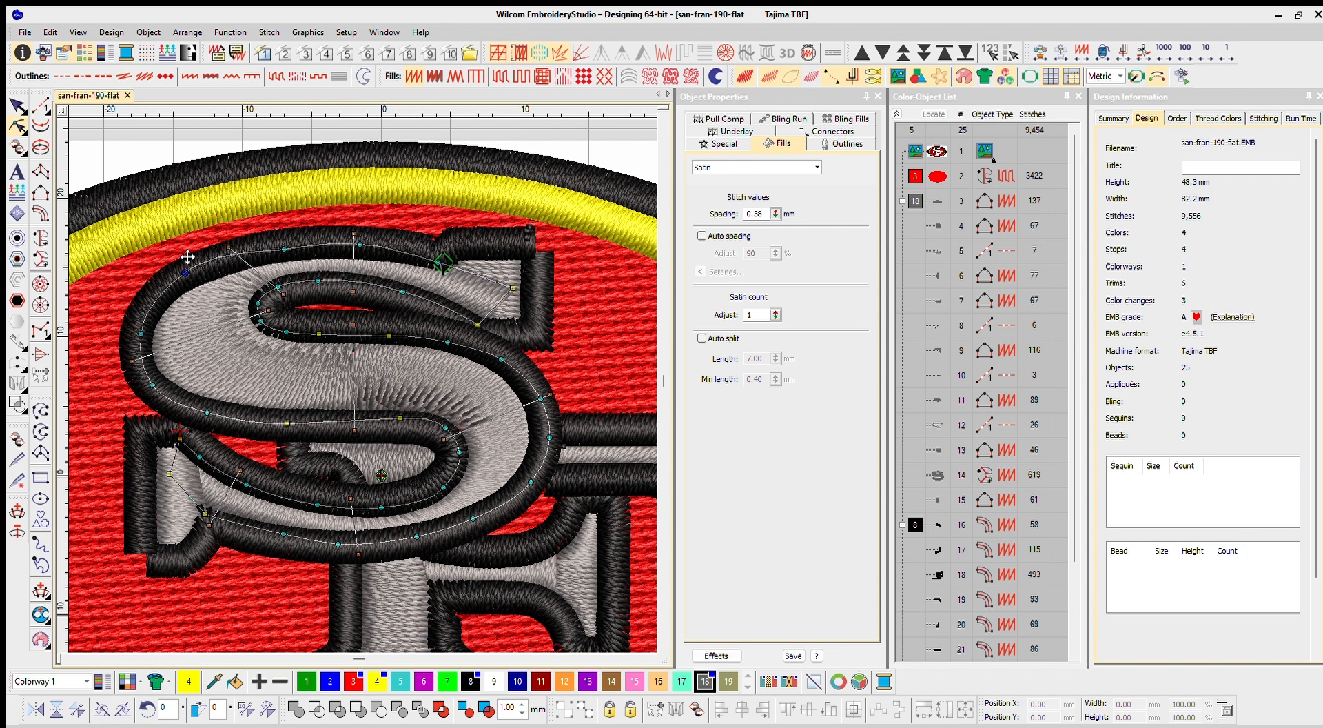
# - Nudge the lower end of the S's diagonal stitch-angle line, try a higher right-curve line, and undo that last change
pyautogui.moveTo(355, 430); pyautogui.dragTo(350, 431)
pyautogui.moveTo(550, 395); pyautogui.dragTo(544, 382)
pyautogui.hotkey('ctrl', 'z')
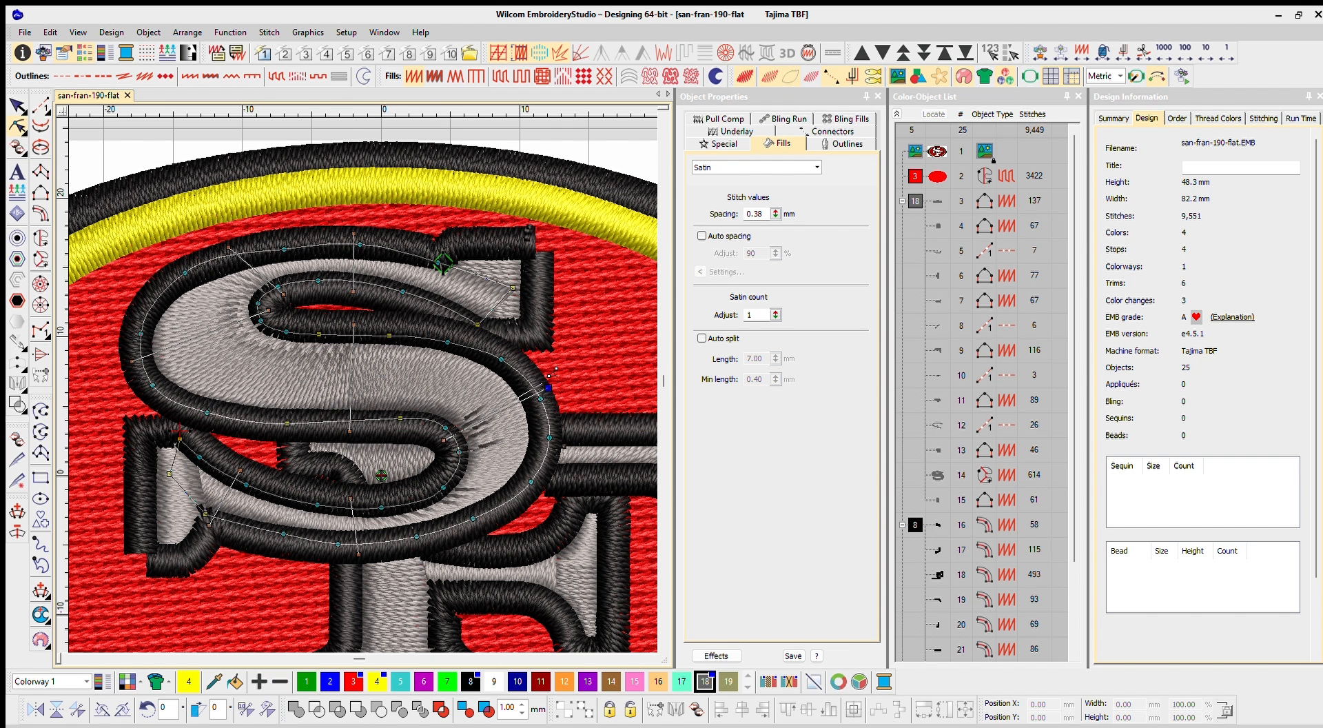
pyautogui.click(17, 106)
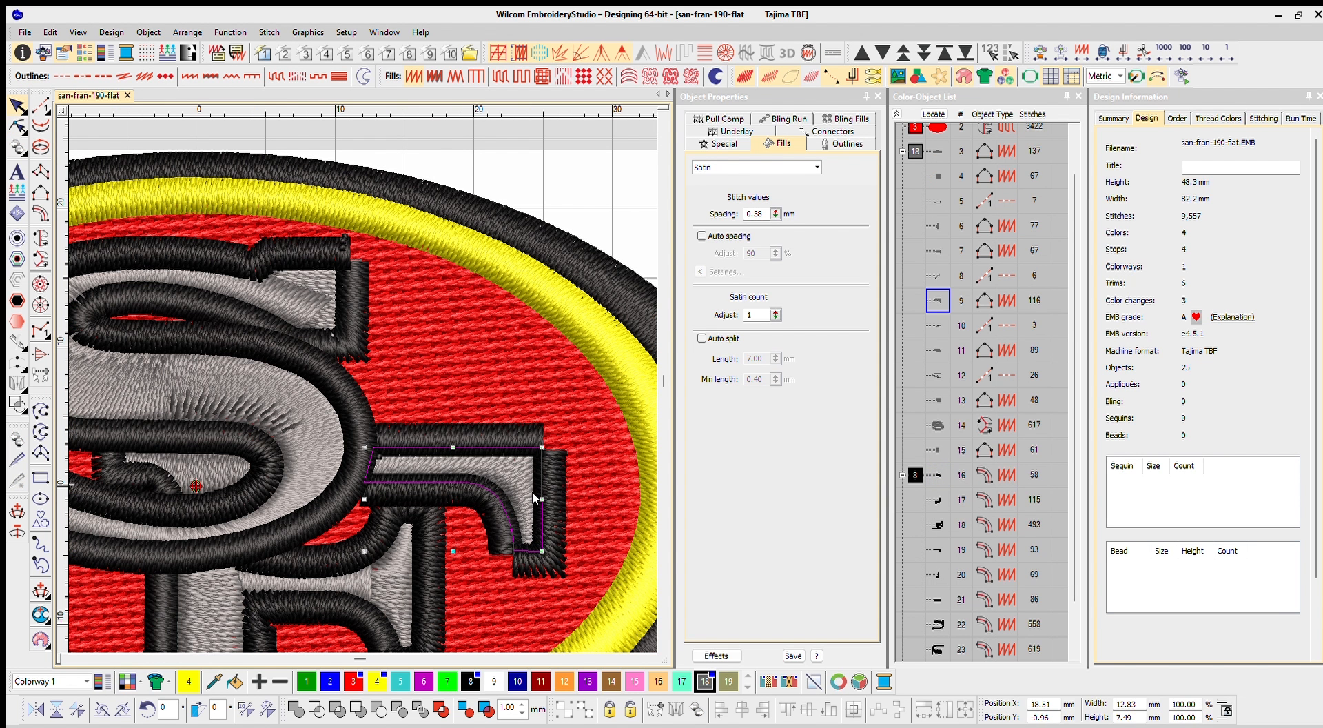
# - Extend the F's top arm piece outward under its border to 14.00 mm wide, and shift its inner curve node inward
pyautogui.press('h')
pyautogui.moveTo(535, 537)
pyautogui.mouseDown()
pyautogui.moveTo(535, 556)
pyautogui.moveTo(560, 535)
pyautogui.mouseUp()
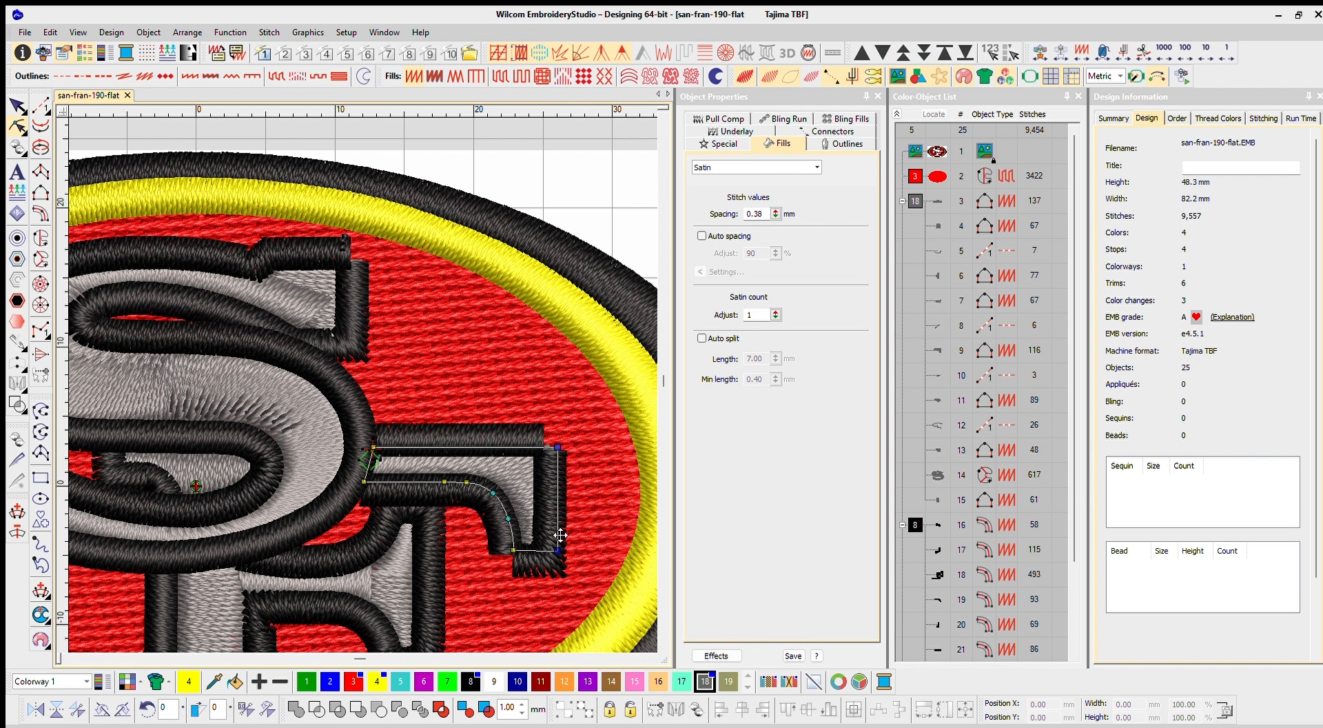
pyautogui.click(515, 534)
pyautogui.moveTo(515, 534); pyautogui.dragTo(502, 535)
pyautogui.press('Escape')
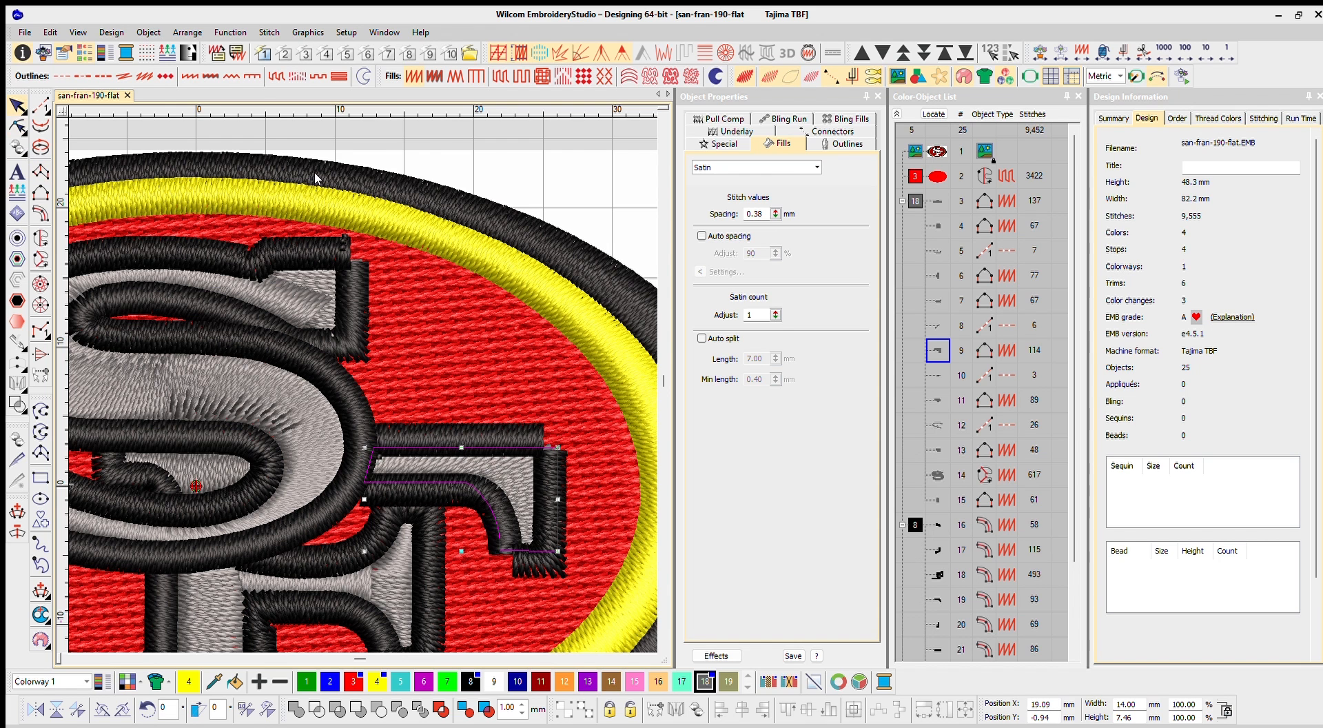
# - Extend the F's lower arm piece outward under its border to about 5.88 by 11.00 mm, and shift its two curve nodes toward the stem
pyautogui.scroll(2, 357, 361)
pyautogui.click(363, 416)
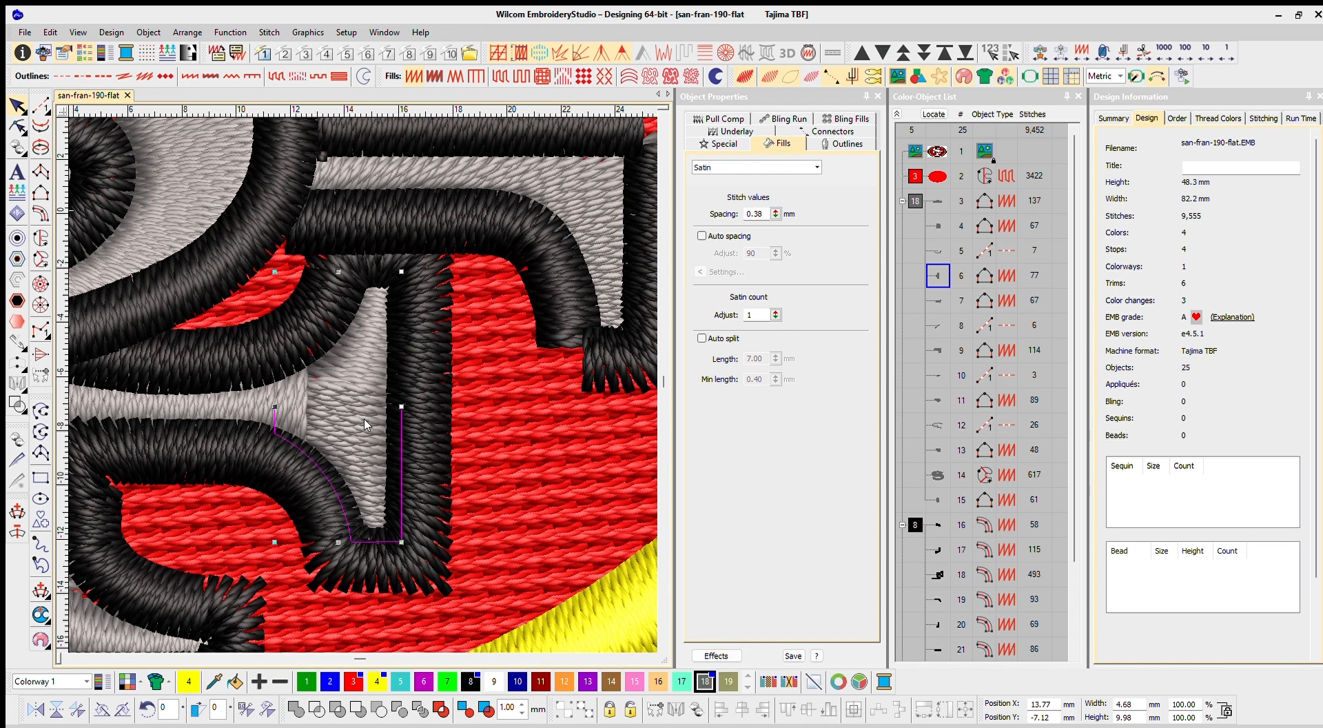
pyautogui.press('h')
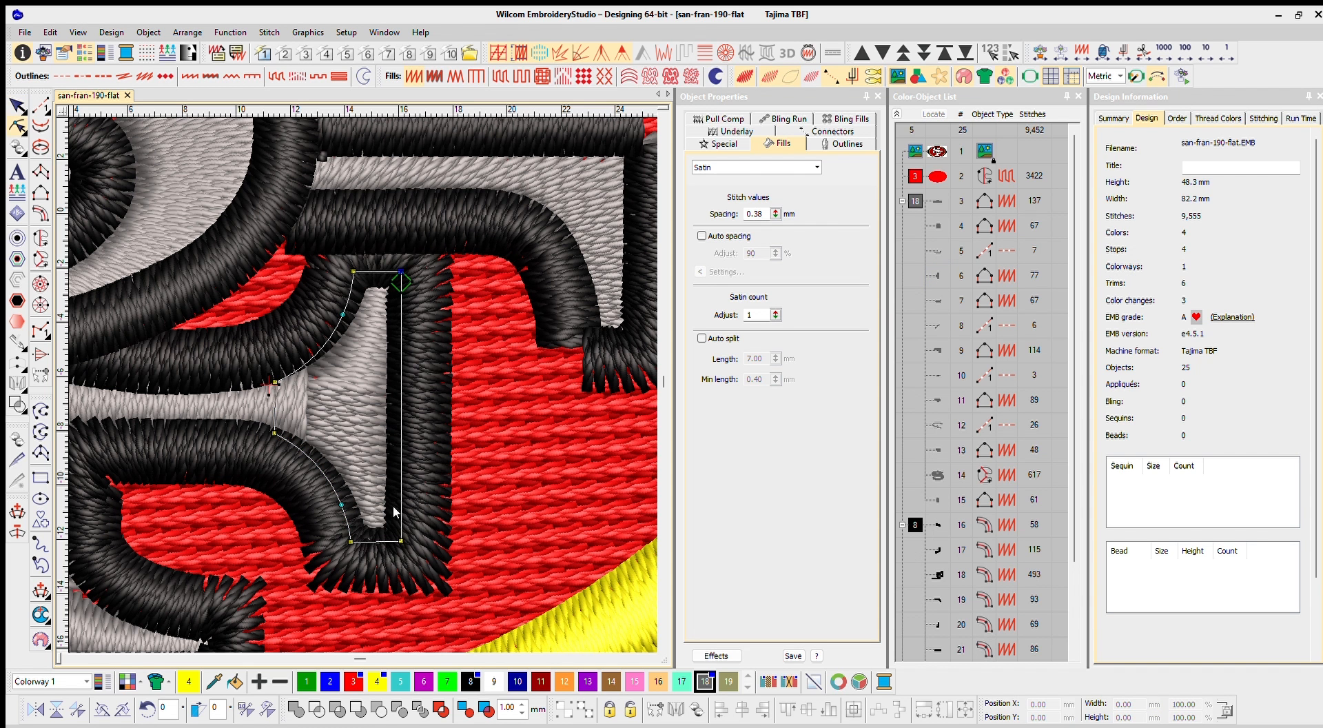
pyautogui.moveTo(405, 525); pyautogui.dragTo(436, 526)
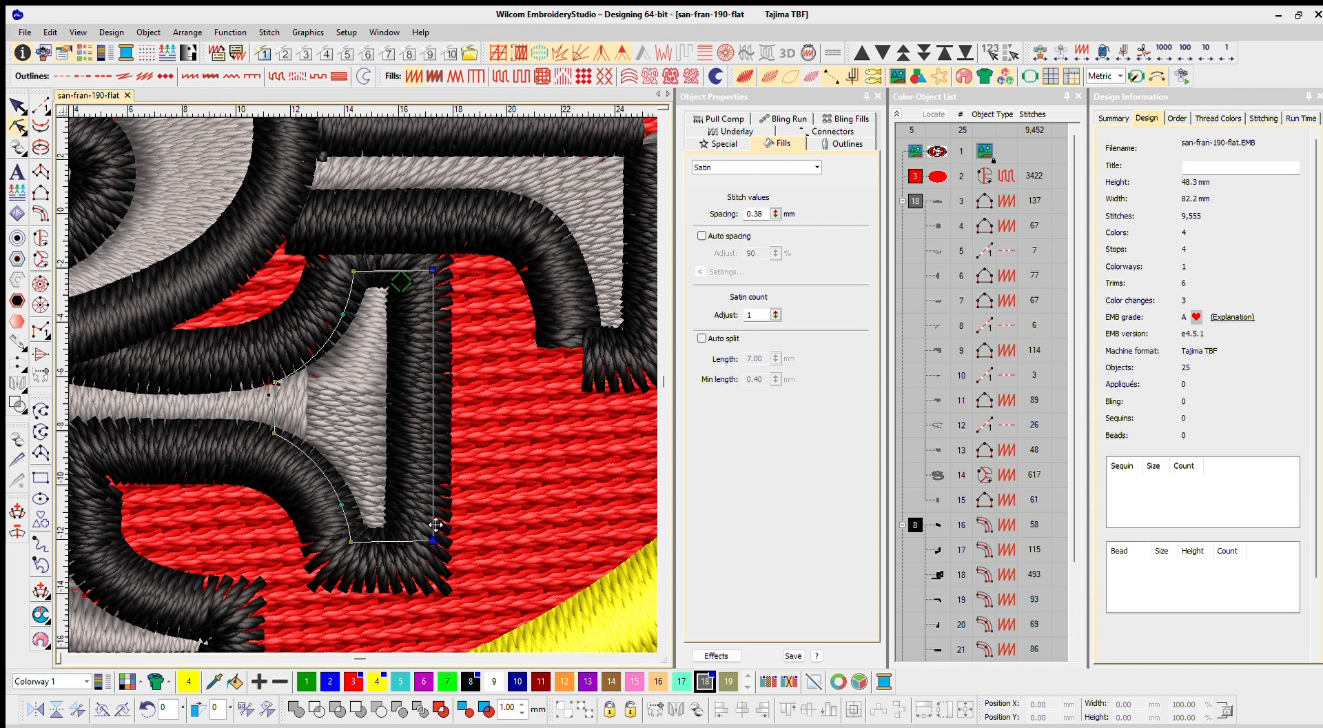
pyautogui.moveTo(321, 610); pyautogui.dragTo(452, 493)
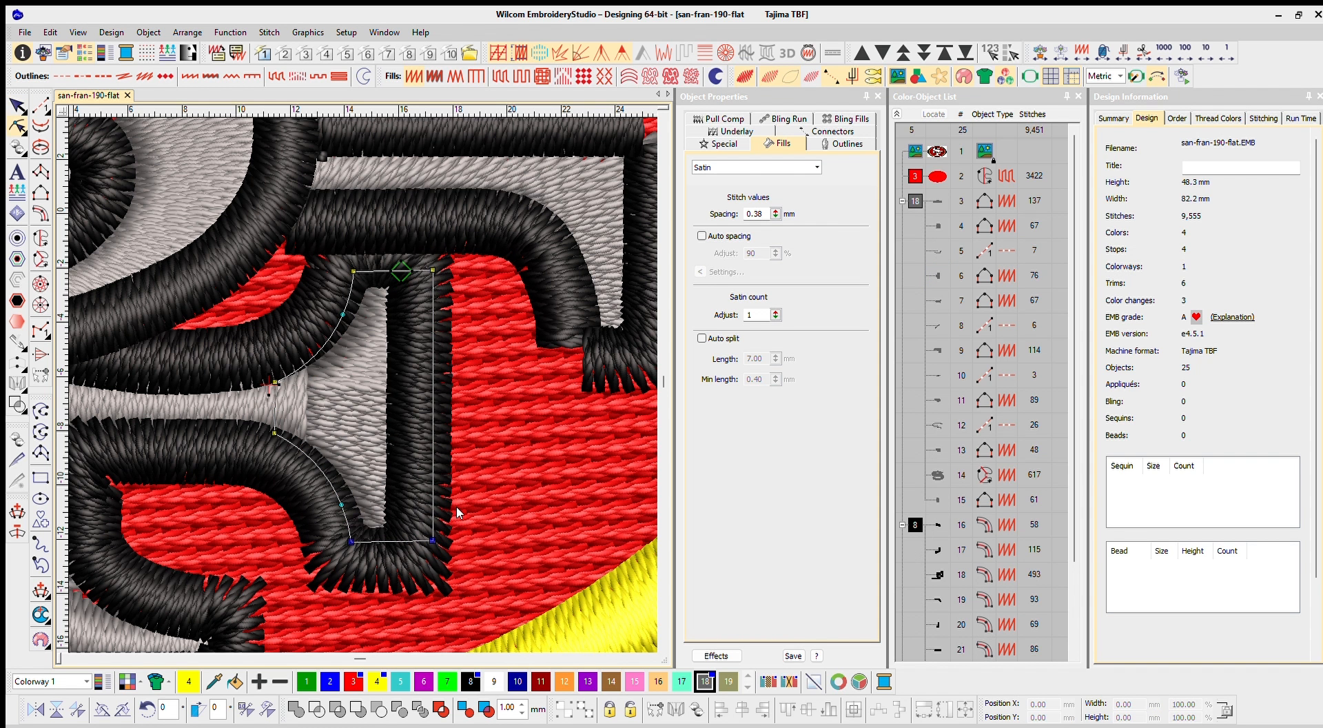
pyautogui.moveTo(438, 522); pyautogui.dragTo(438, 539)
pyautogui.moveTo(329, 232); pyautogui.dragTo(437, 248)
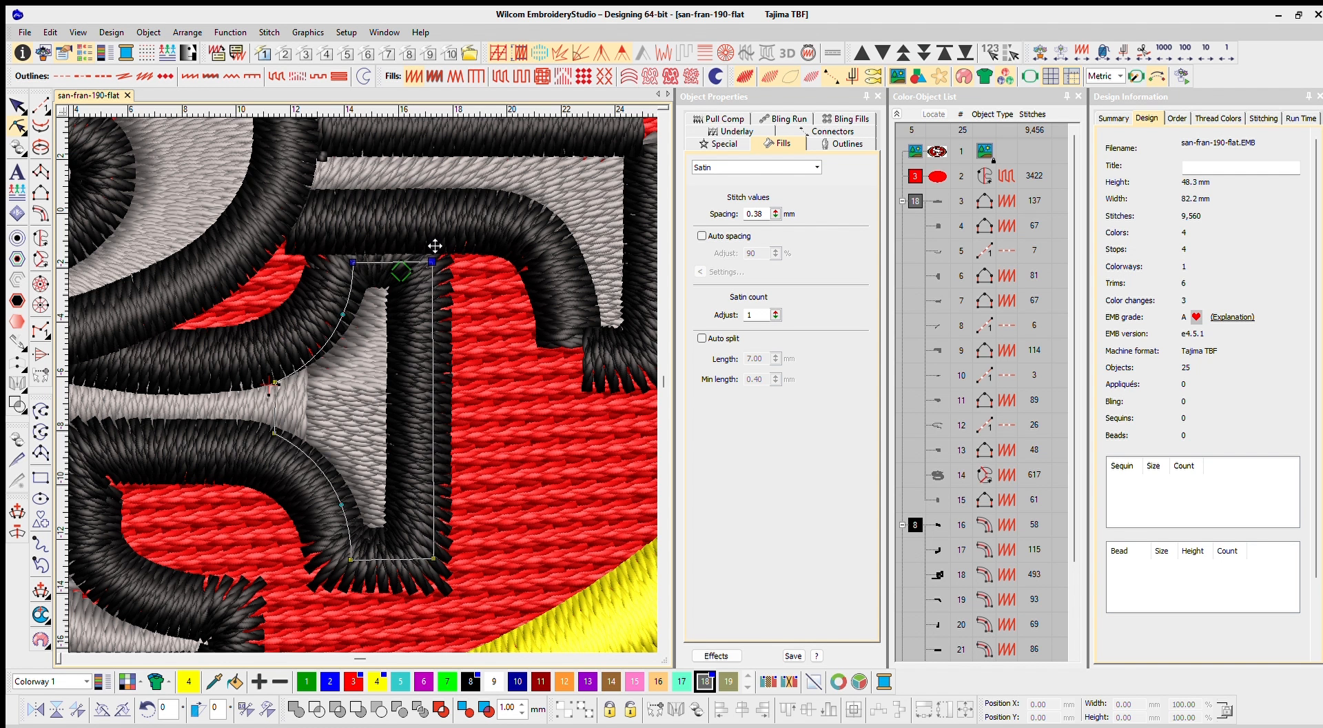
pyautogui.moveTo(343, 313); pyautogui.dragTo(335, 317)
pyautogui.moveTo(341, 505); pyautogui.dragTo(332, 505)
pyautogui.press('Escape')
# - Extend the F's base piece downward under its lower border, and pull its two inner curve nodes outward beneath the side borders
pyautogui.scroll(-2, 239, 491)
pyautogui.scroll(2, 310, 417)
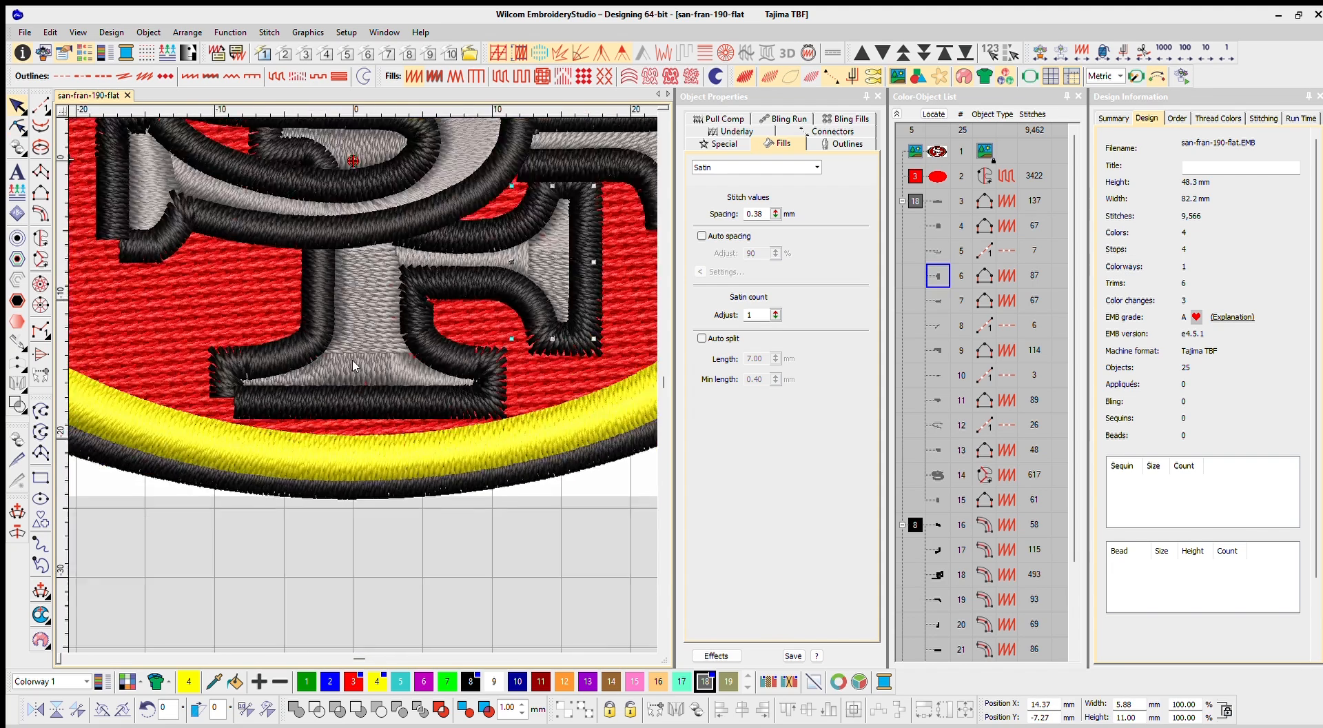
pyautogui.click(362, 353)
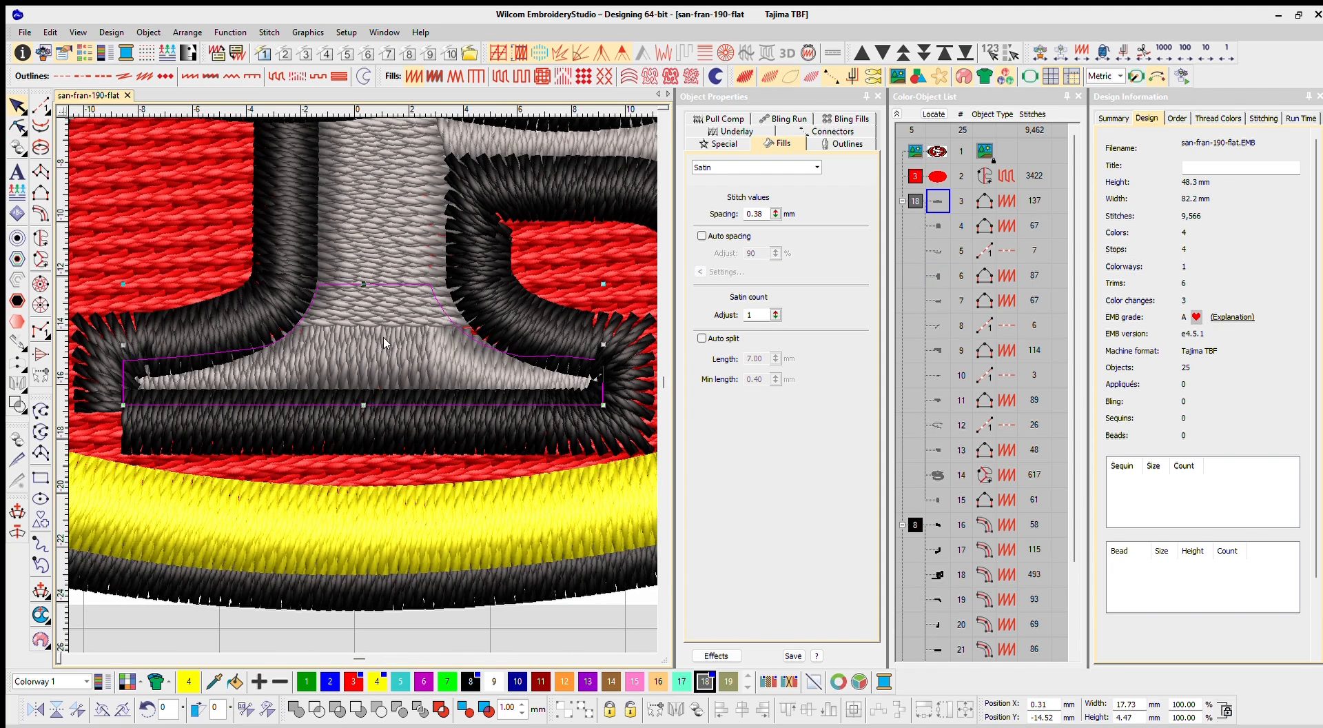
pyautogui.scroll(-1, 325, 337)
pyautogui.moveTo(325, 344); pyautogui.dragTo(320, 369)
pyautogui.hotkey('ctrl', 'z')
pyautogui.press('h')
pyautogui.moveTo(547, 338); pyautogui.dragTo(524, 368)
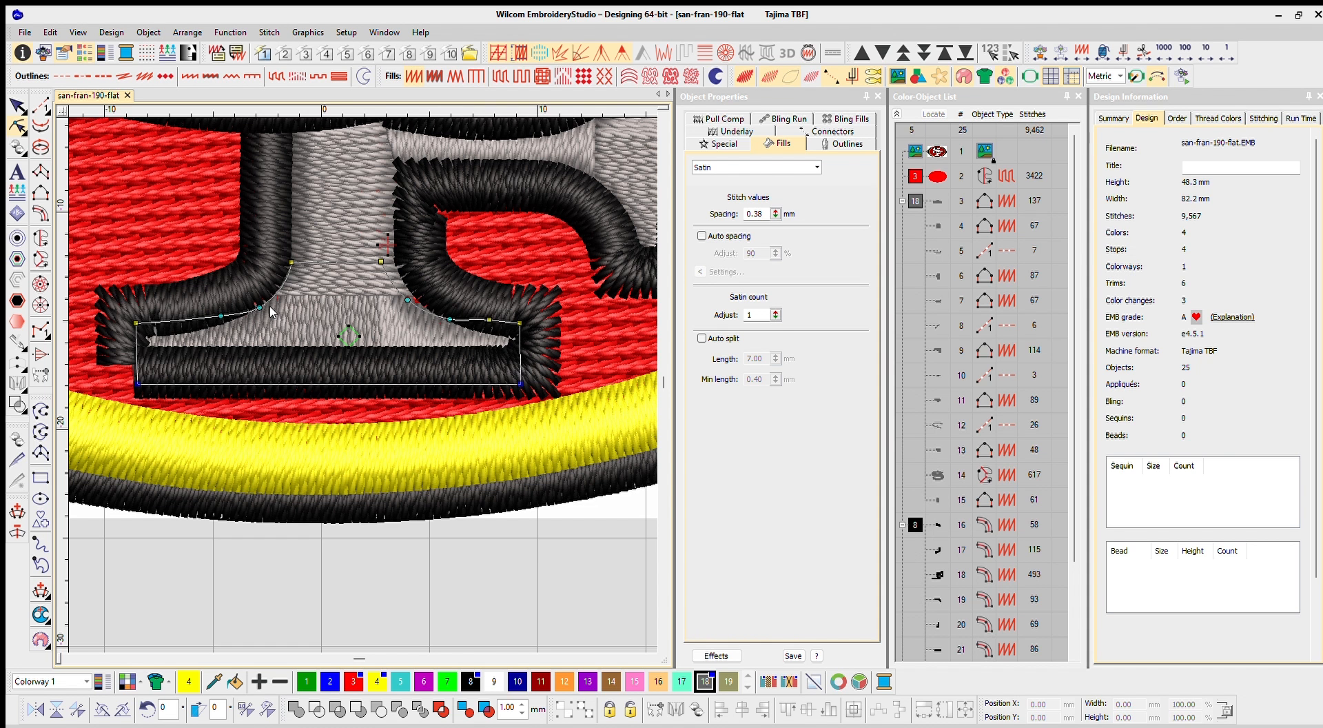
pyautogui.moveTo(263, 291); pyautogui.dragTo(258, 298)
pyautogui.moveTo(407, 300)
pyautogui.mouseDown()
pyautogui.moveTo(416, 284)
pyautogui.moveTo(415, 296)
pyautogui.mouseUp()
# - Delete the extra outline node on the base piece's right curve, and nudge its upper outline nodes upward
pyautogui.click(382, 260)
pyautogui.press('Delete')
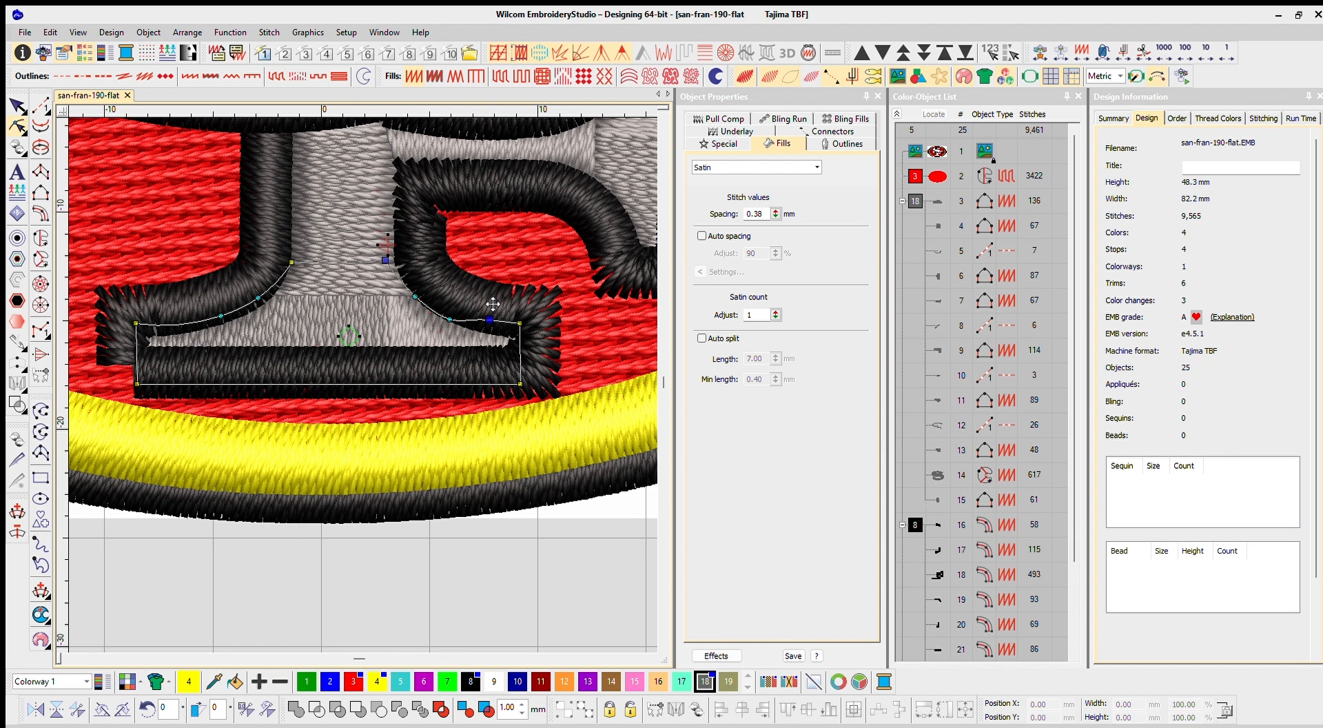
pyautogui.press('Delete')
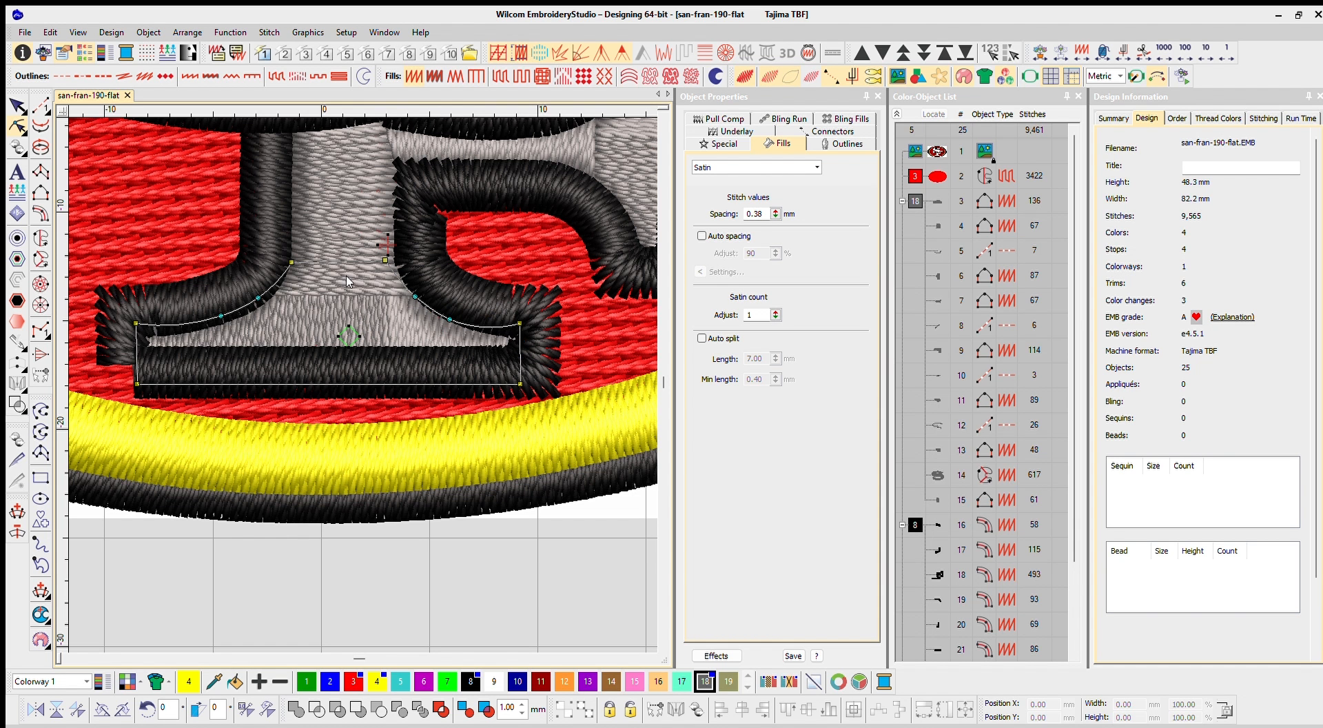
pyautogui.press('Up')
pyautogui.press('Up')
pyautogui.press('Up')
# - Nudge the base piece's upper-left outline node inward, away from the left border
pyautogui.click(293, 256)
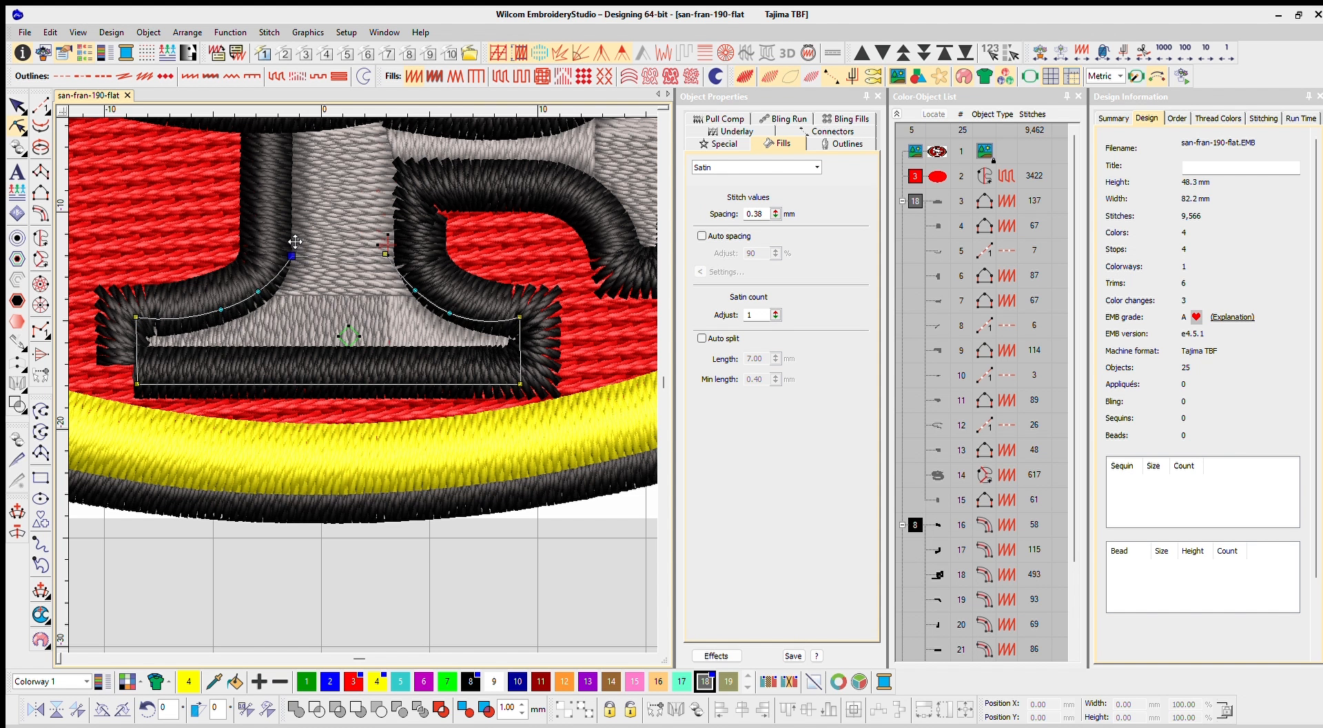
pyautogui.press('Right')
pyautogui.press('Right')
pyautogui.press('Right')
pyautogui.press('Right')
pyautogui.press('Right')
pyautogui.press('Right')
pyautogui.press('Right')
pyautogui.press('Left')
pyautogui.press('Left')
pyautogui.press('Left')
pyautogui.press('Left')
pyautogui.press('Left')
# - Nudge the base piece's right and left curve nodes slightly downward to finish the outline at 17.78 by 5.99 mm
pyautogui.click(416, 290)
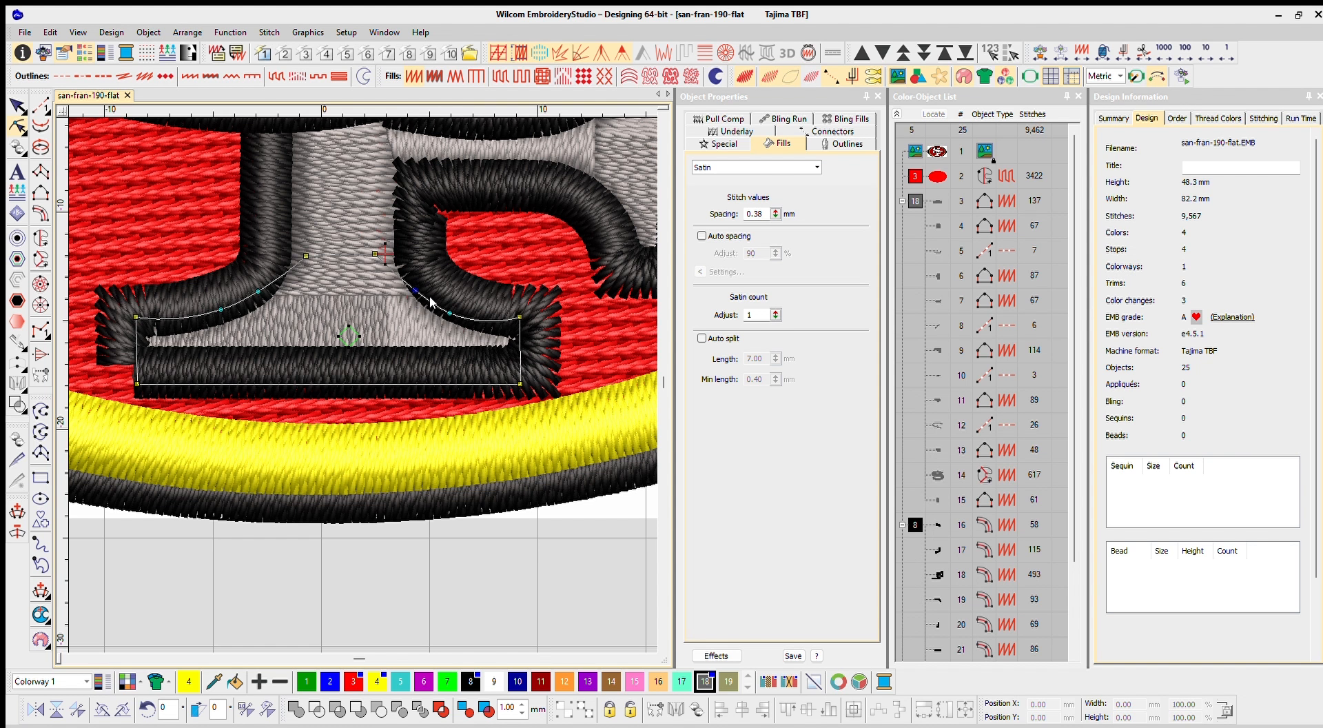
pyautogui.press('Down')
pyautogui.press('Down')
pyautogui.press('Down')
pyautogui.click(259, 292)
pyautogui.press('Down')
pyautogui.press('Escape')
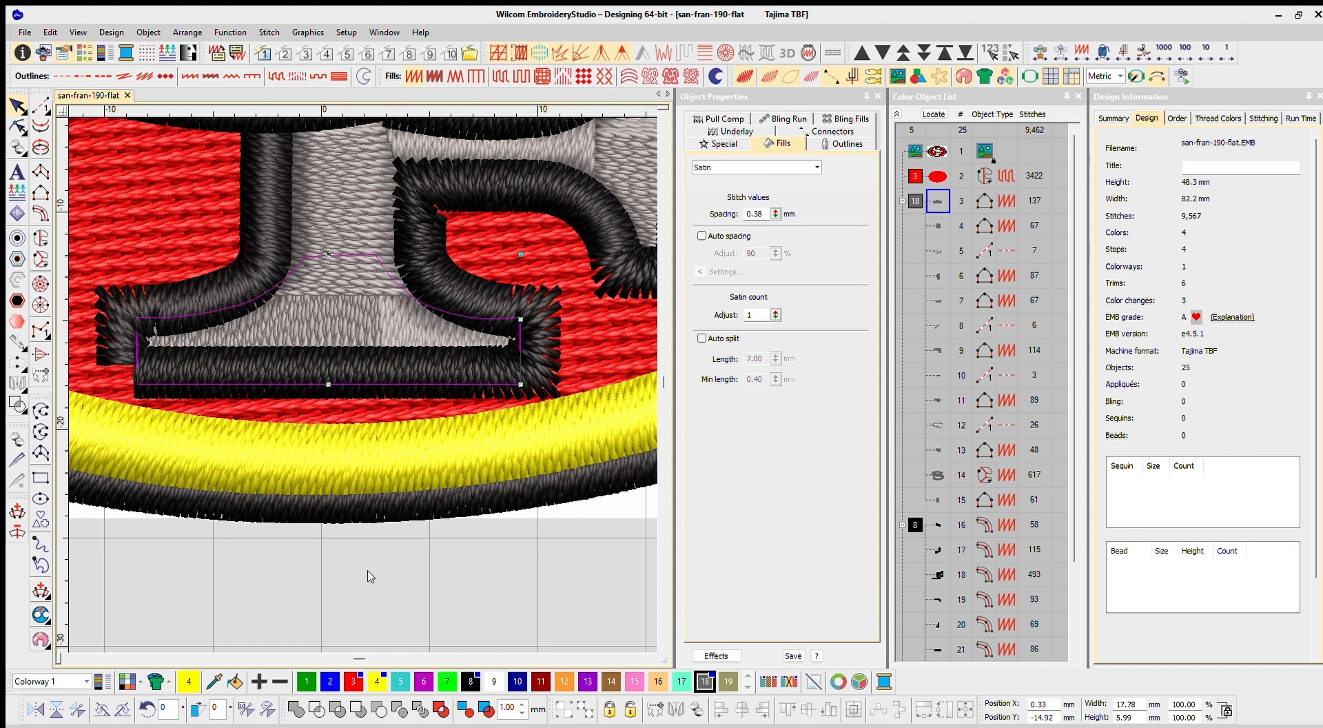
pyautogui.click(375, 578)
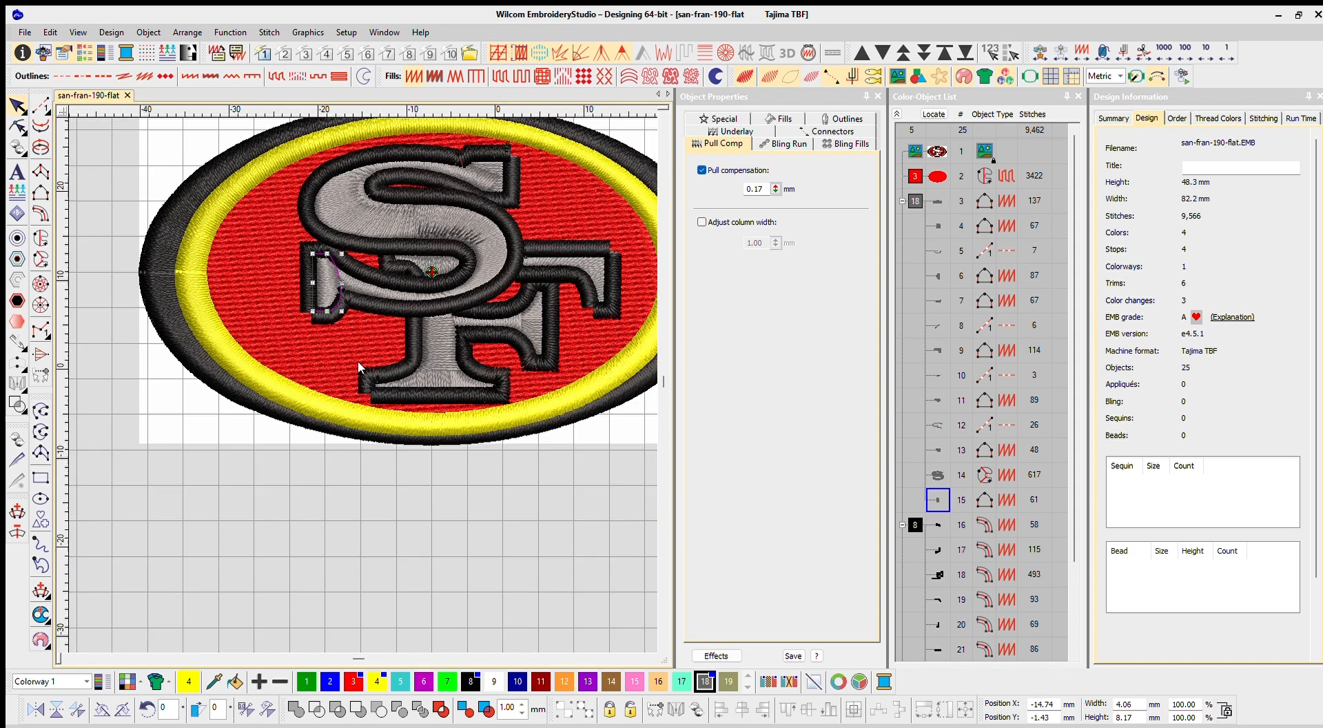
# - Shift the left edge of the S's lower-left end piece outward beneath its black border
pyautogui.scroll(3, 320, 284)
pyautogui.press('h')
pyautogui.click(329, 442)
pyautogui.press('Left')
pyautogui.press('Left')
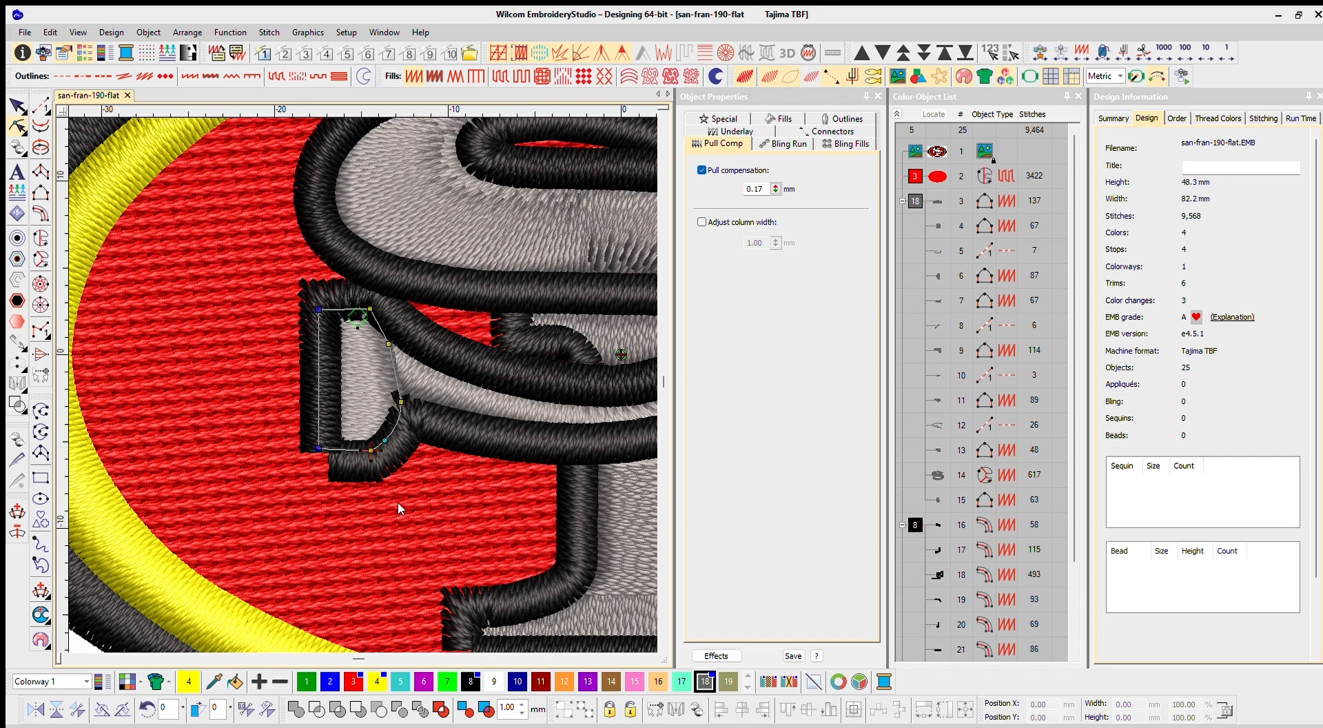
pyautogui.press('Escape')
# - Move the black border's corner node up and inward where the S's lower-left end piece meets its lower curve
pyautogui.click(441, 419)
pyautogui.press('h')
pyautogui.press('t')
pyautogui.scroll(2, 396, 379)
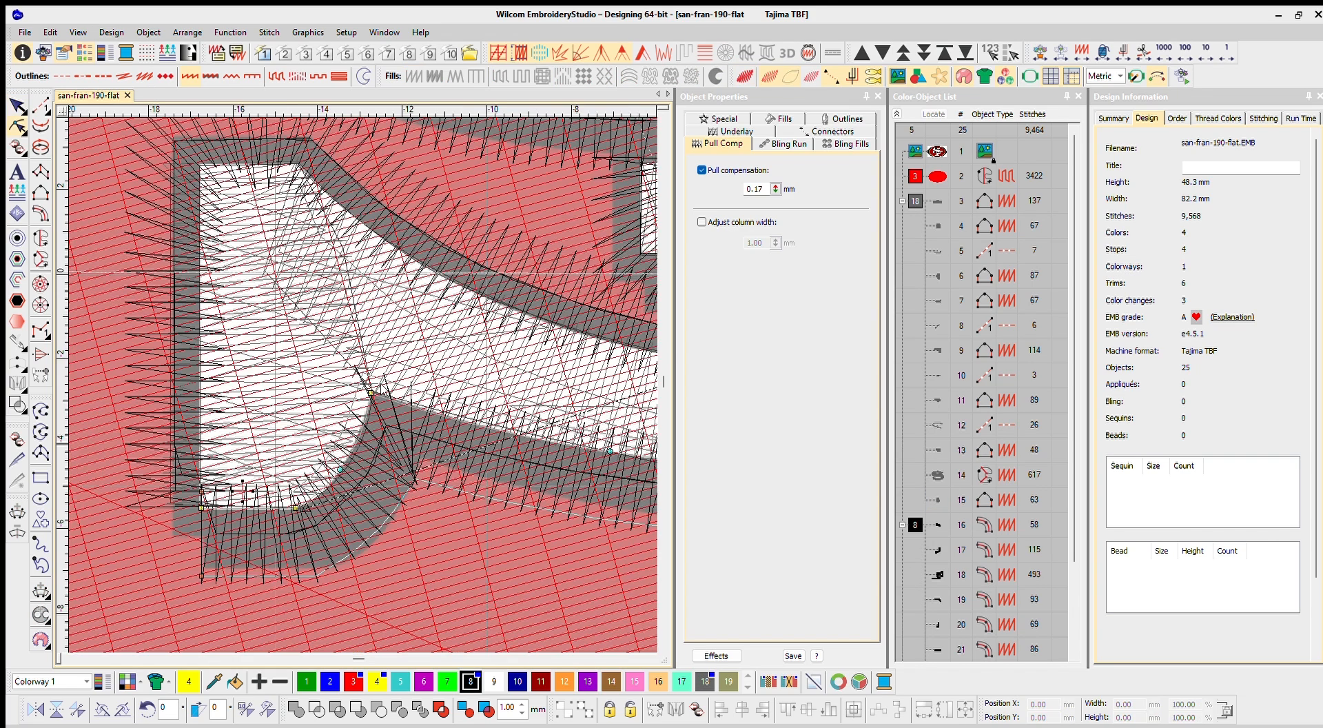
pyautogui.moveTo(371, 392); pyautogui.dragTo(347, 359)
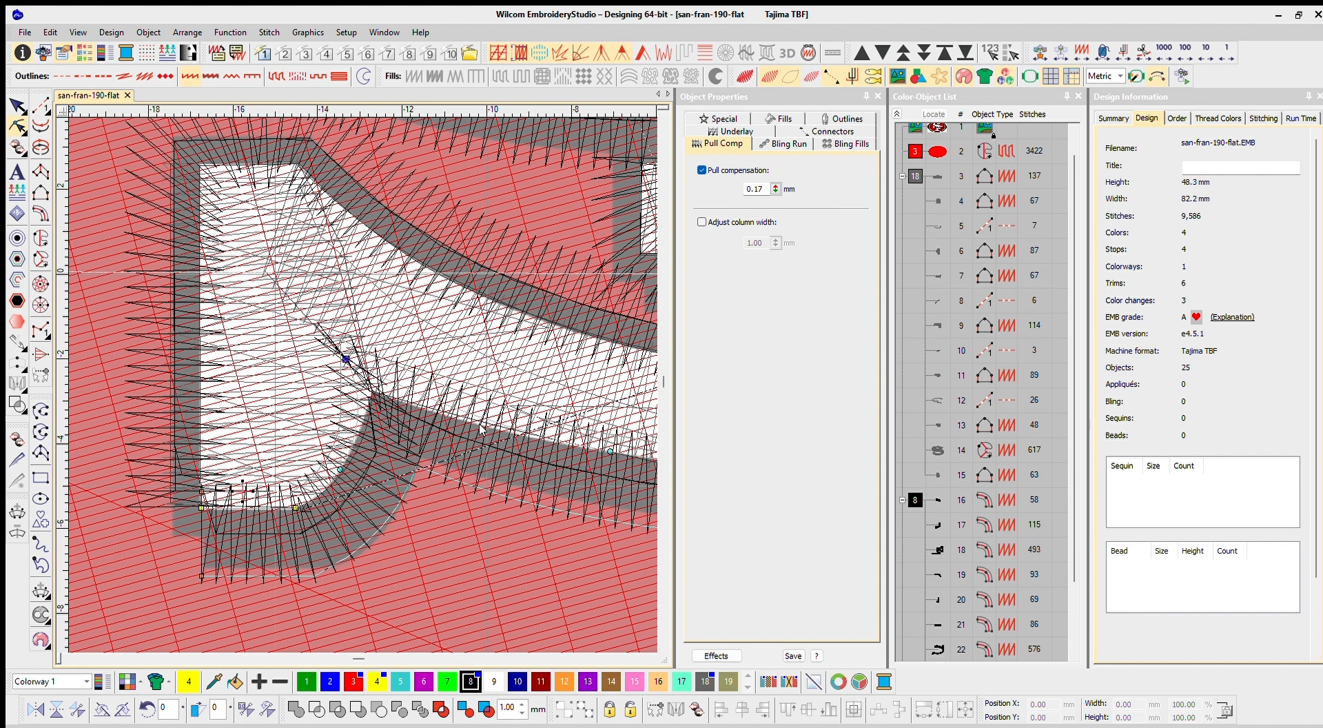
pyautogui.scroll(-3, 358, 360)
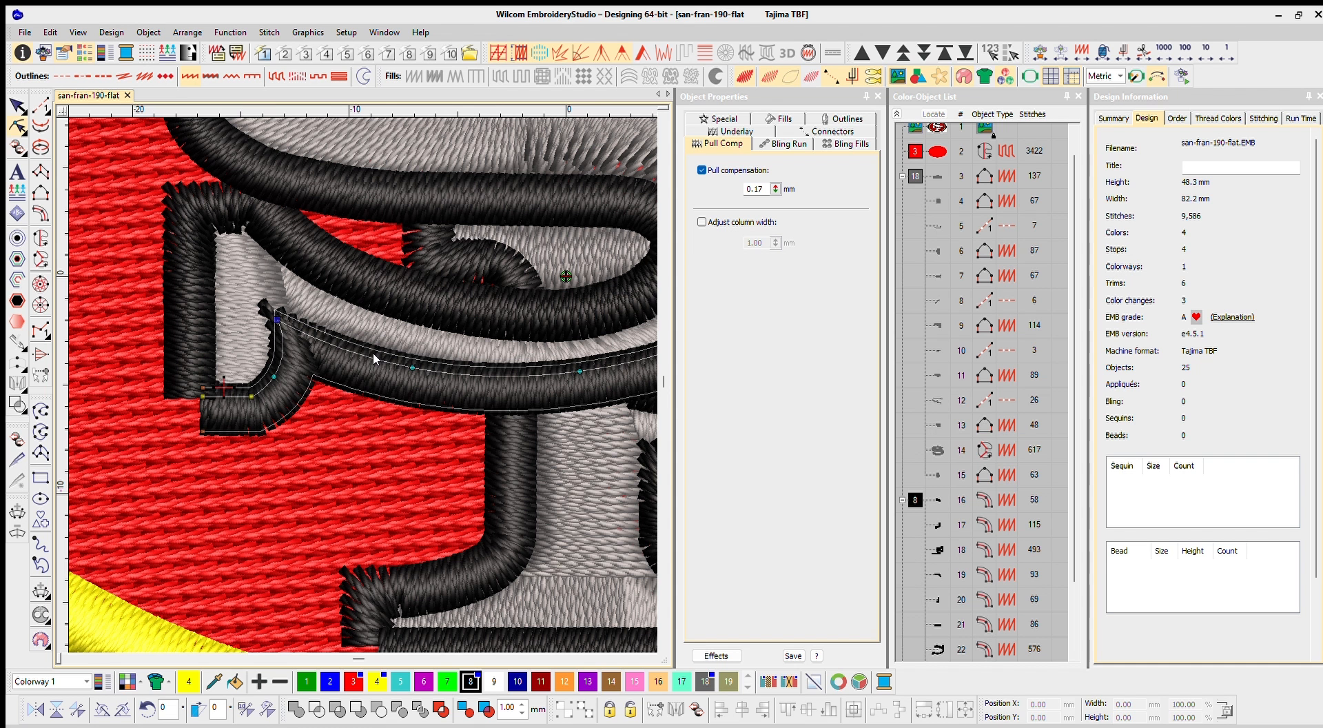
pyautogui.click(242, 487)
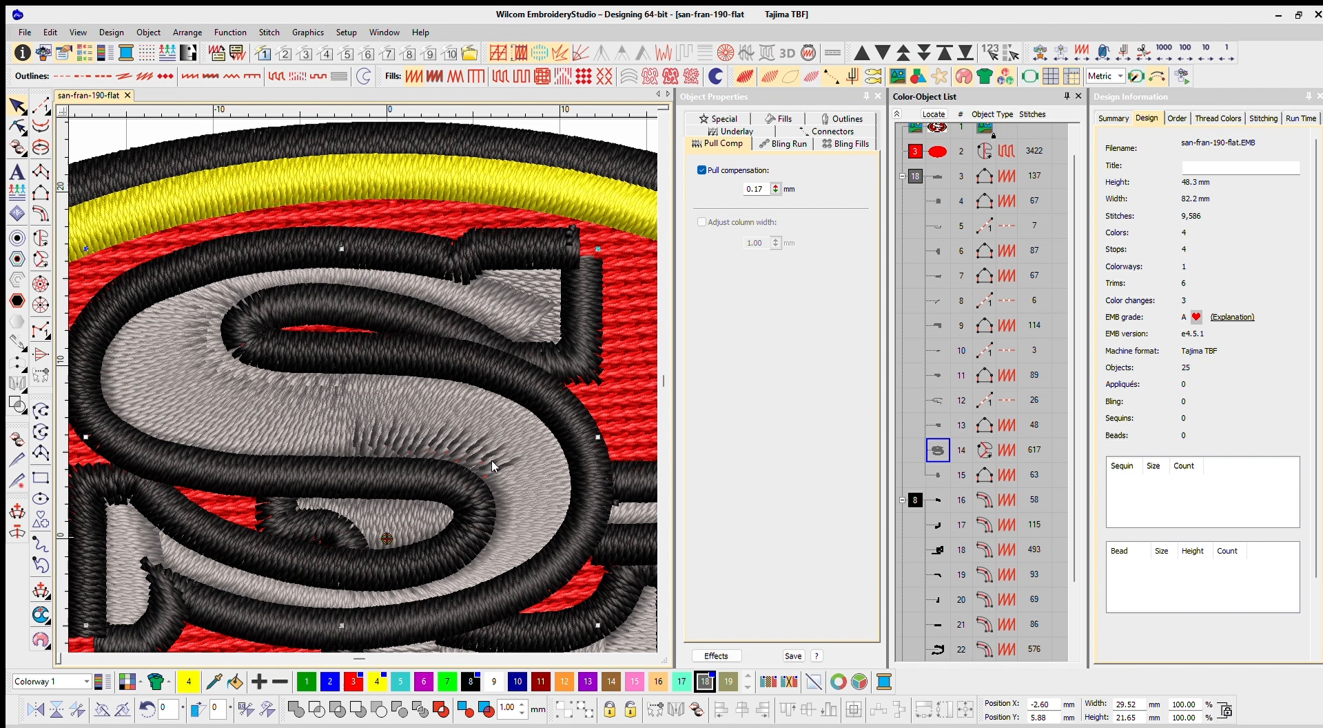
# - Set the pull compensation of the S fill to 0.23 mm
pyautogui.doubleClick(758, 189)
pyautogui.write('23')
pyautogui.press('Return')
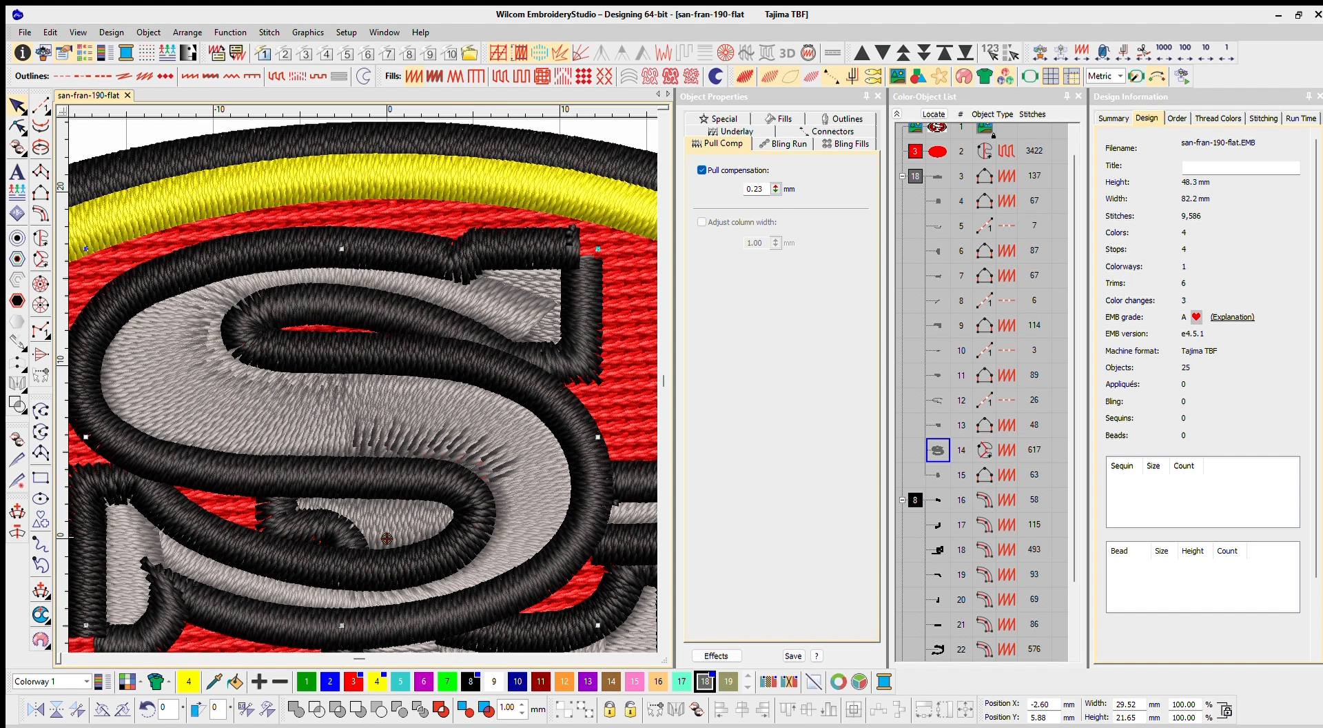
# - Change the first underlay type for the grey letter pieces and turn on their second underlay
pyautogui.click(735, 131)
pyautogui.click(775, 198)
pyautogui.click(749, 218)
pyautogui.click(701, 418)
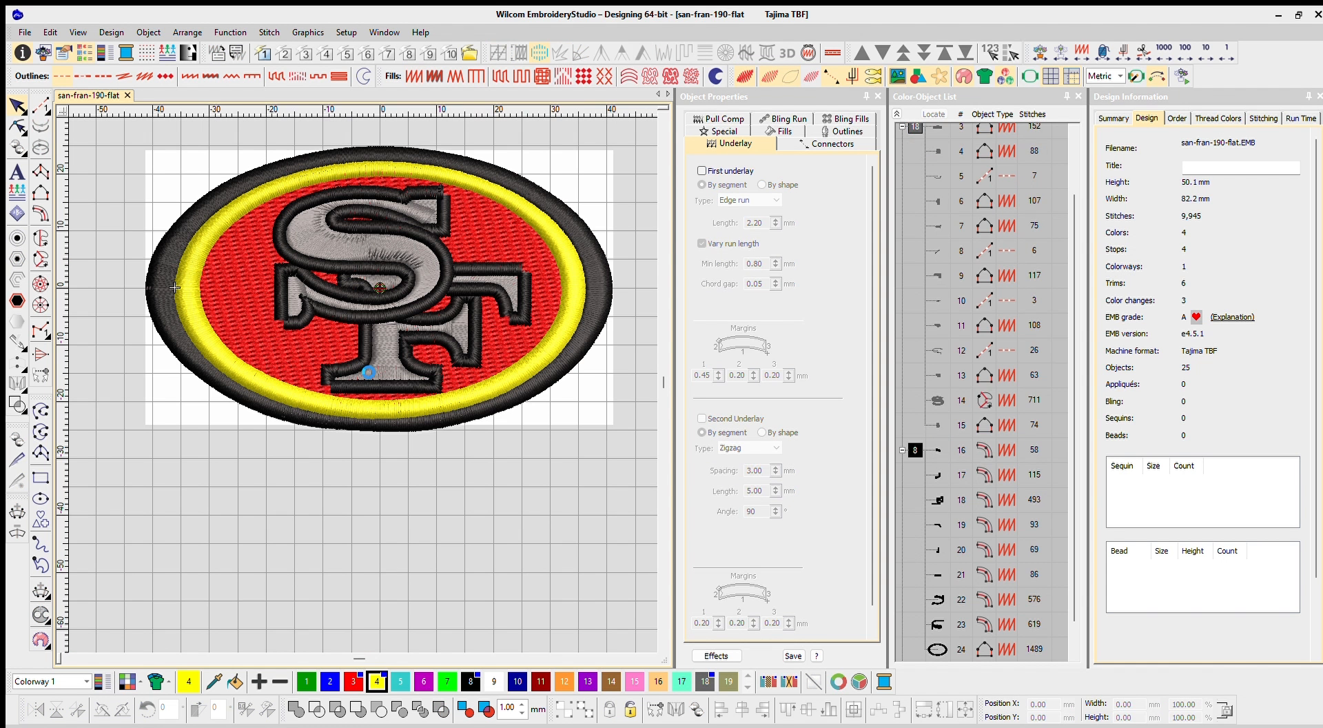
# - Change the second underlay type of the red oval fill
pyautogui.click(535, 249)
pyautogui.click(750, 448)
pyautogui.click(750, 503)
pyautogui.click(750, 448)
pyautogui.click(750, 493)
# - Set the red oval's Tatami stitch spacing to 0.50 mm
pyautogui.click(719, 131)
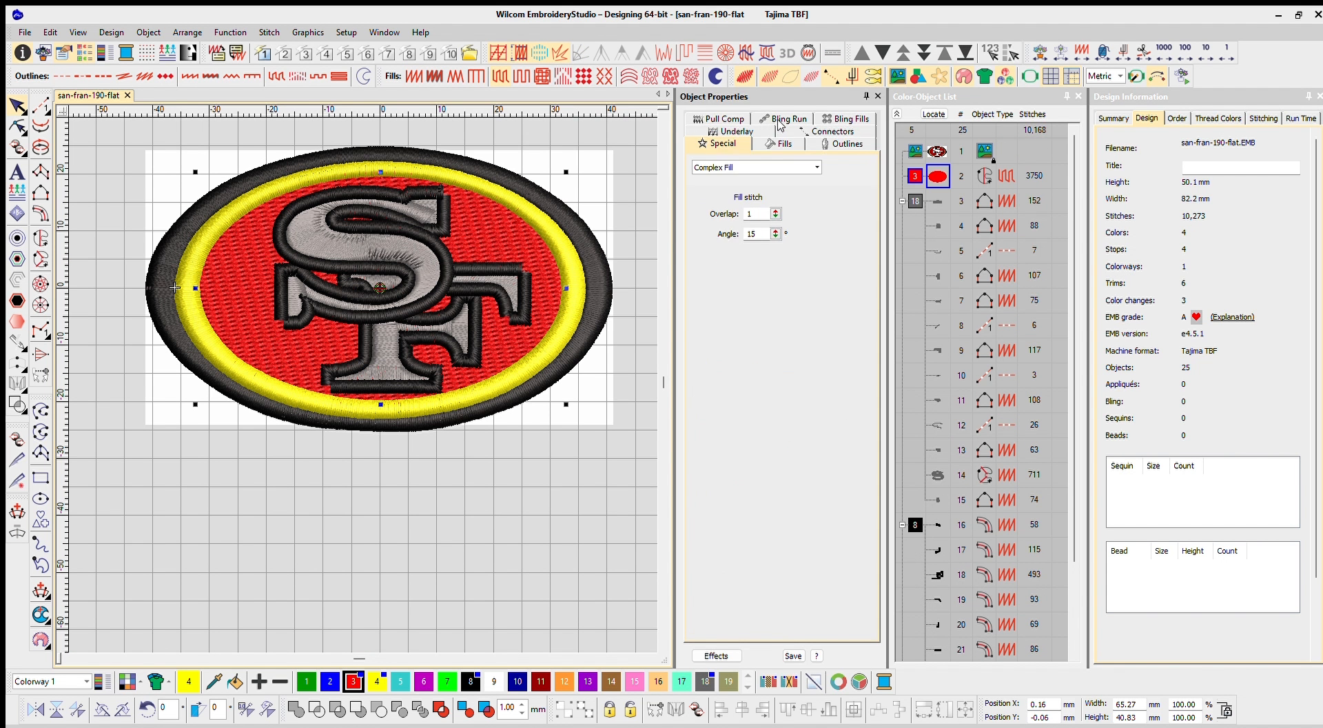
pyautogui.click(781, 143)
pyautogui.write('0.5')
pyautogui.press('Return')
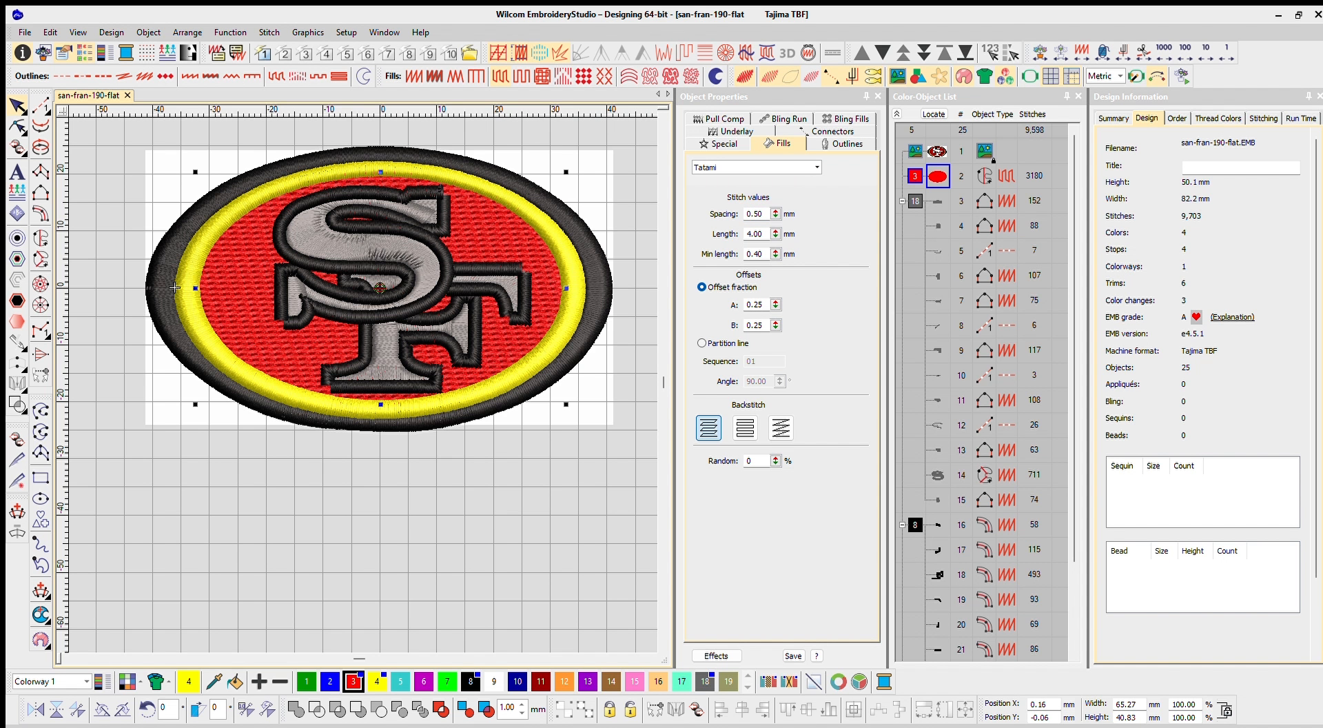
pyautogui.press('Escape')
pyautogui.scroll(1, 359, 338)
pyautogui.scroll(-1, 398, 358)
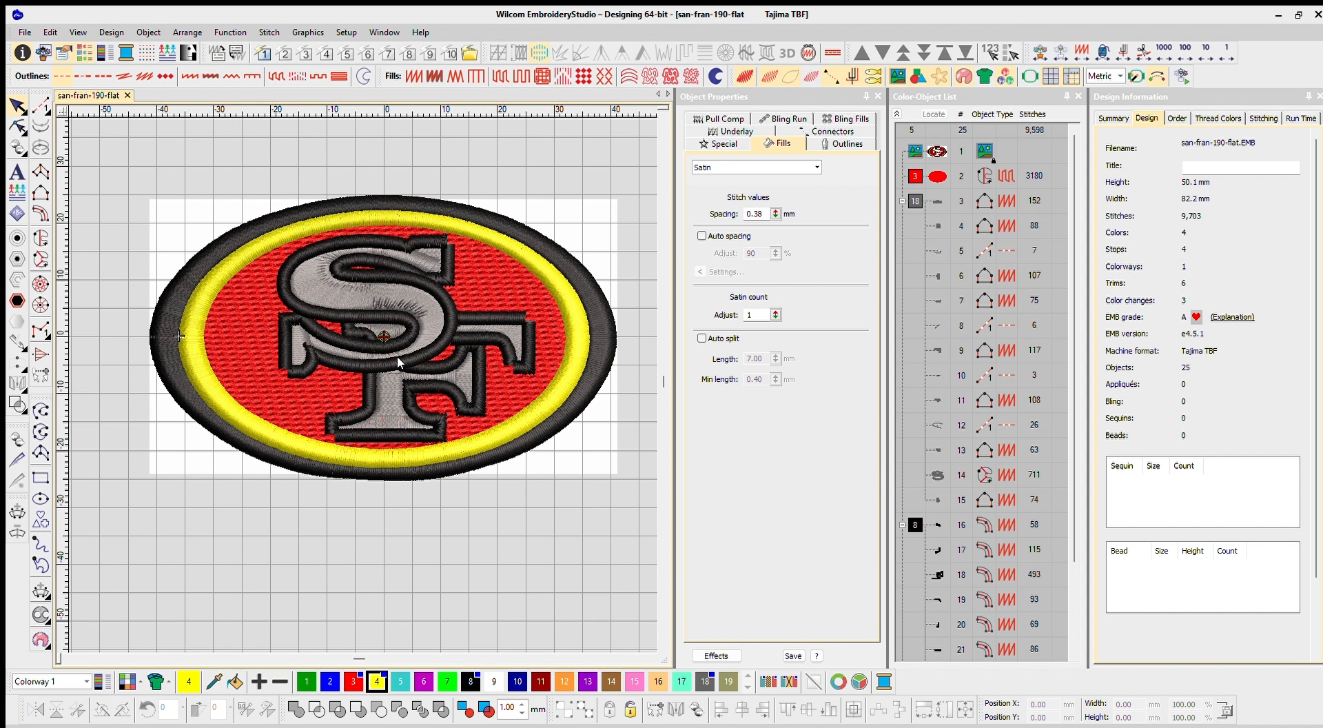
# - Go through the black border objects, the outer black oval and the S fill to examine their settings
pyautogui.click(915, 525)
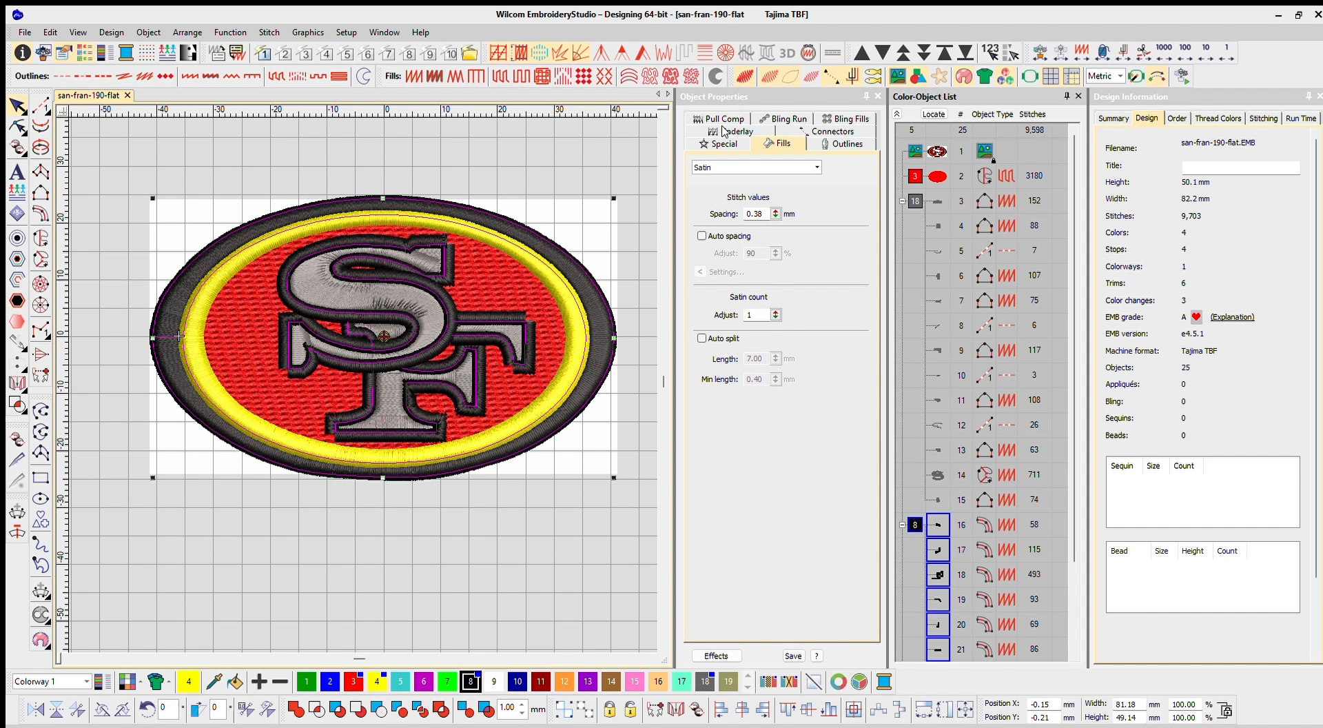
pyautogui.click(936, 550)
pyautogui.click(916, 525)
pyautogui.scroll(-3, 927, 552)
pyautogui.click(936, 414)
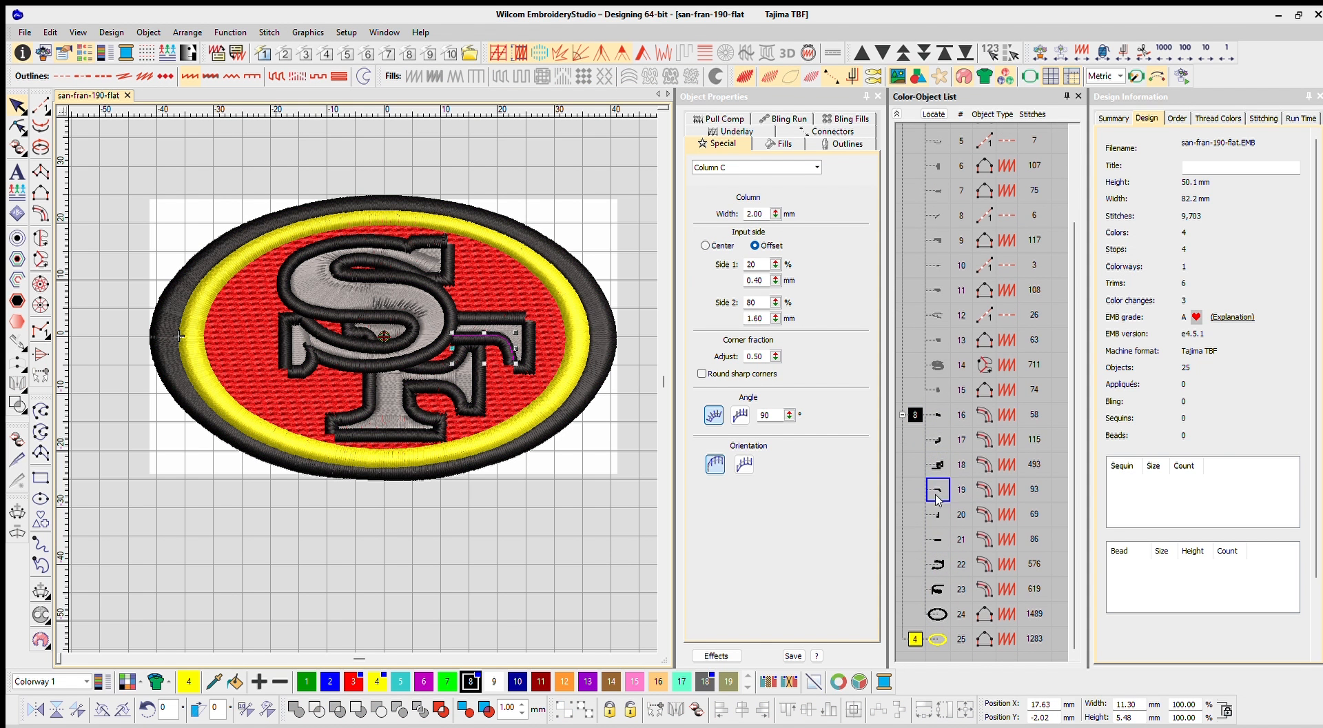
pyautogui.click(937, 610)
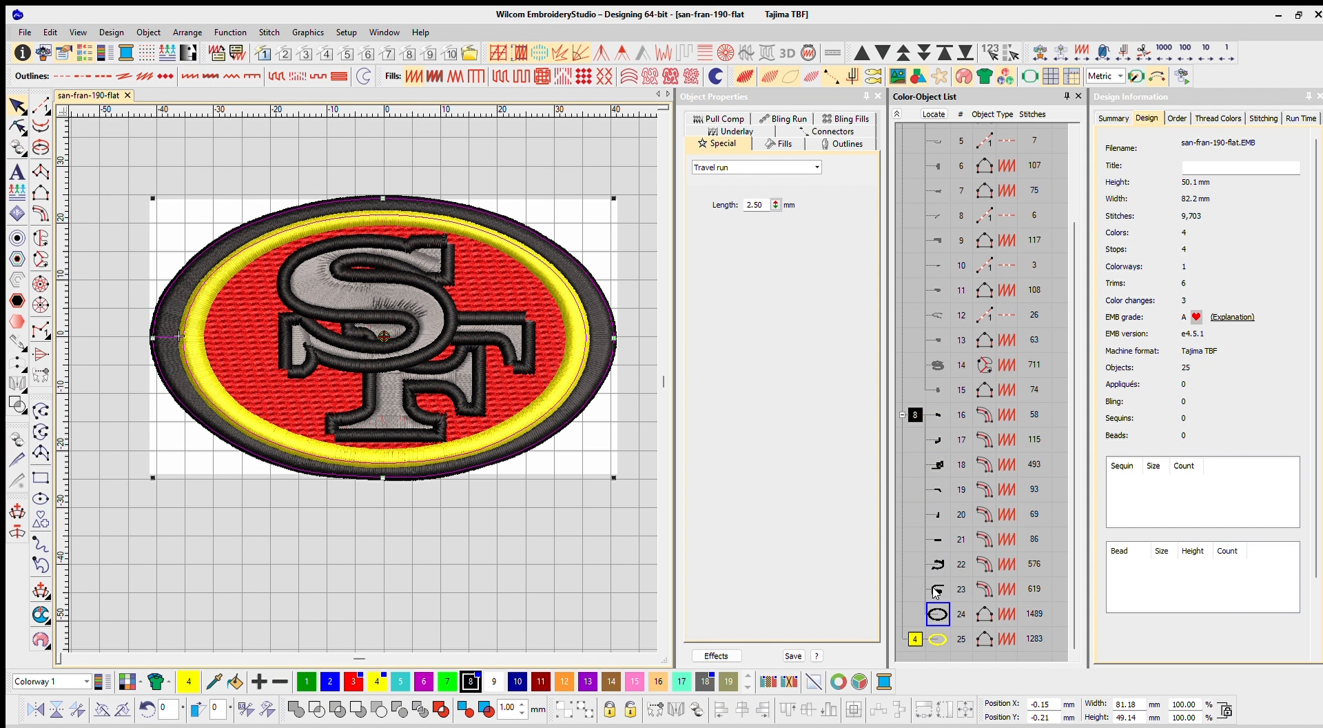
pyautogui.scroll(2, 400, 458)
pyautogui.scroll(-2, 375, 379)
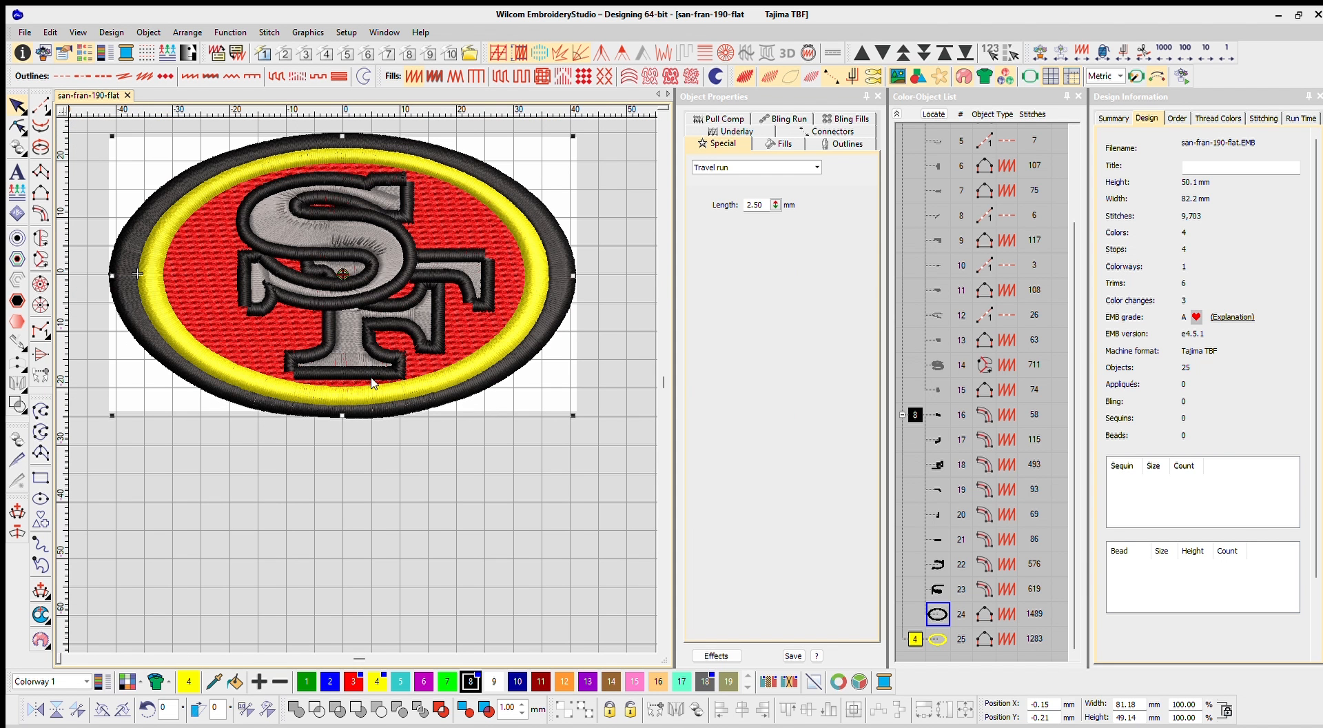
pyautogui.click(346, 205)
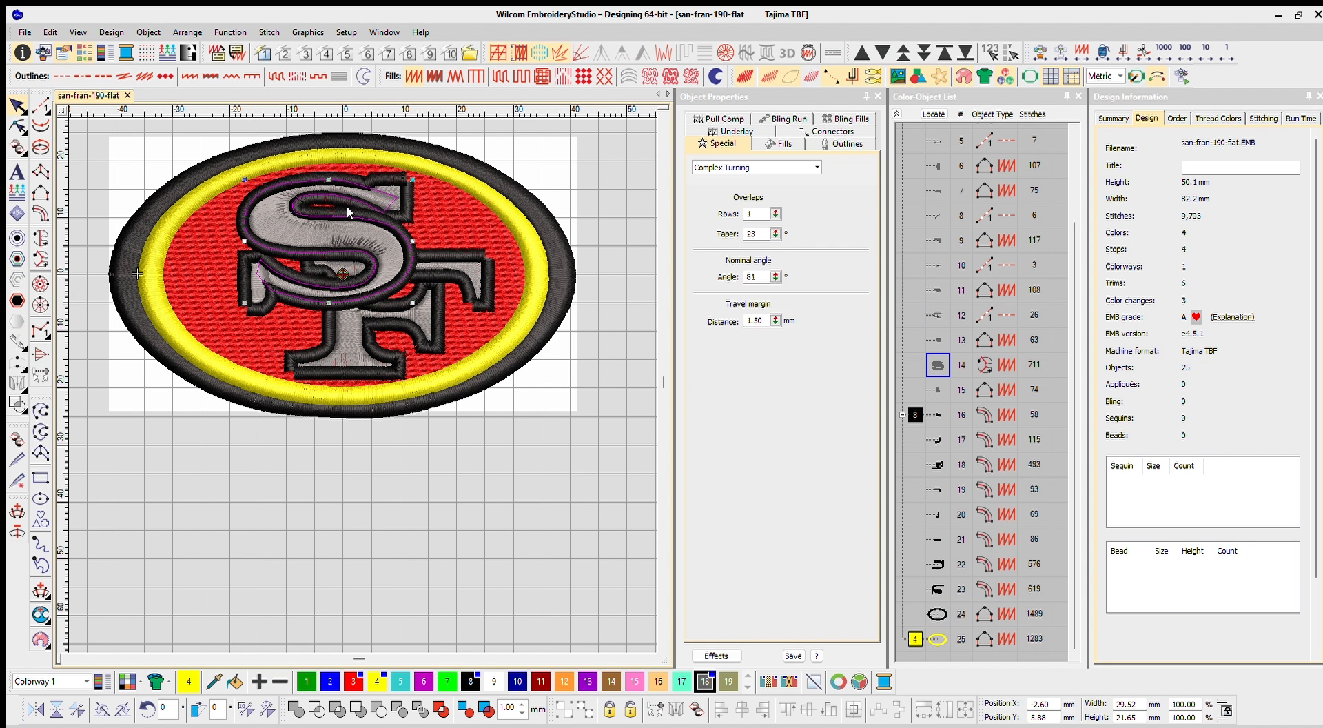
pyautogui.click(350, 479)
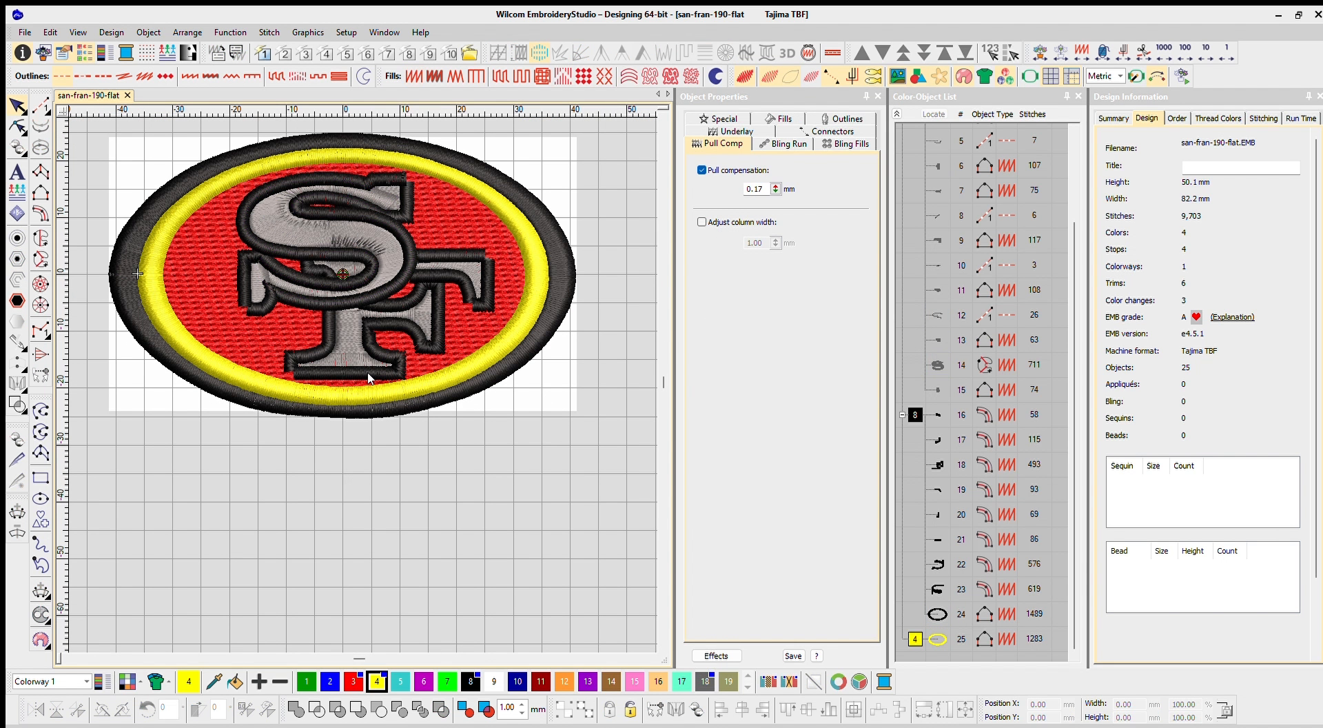
# - Set the pull compensation of the S's upper-right end piece to 0.30 mm
pyautogui.click(348, 362)
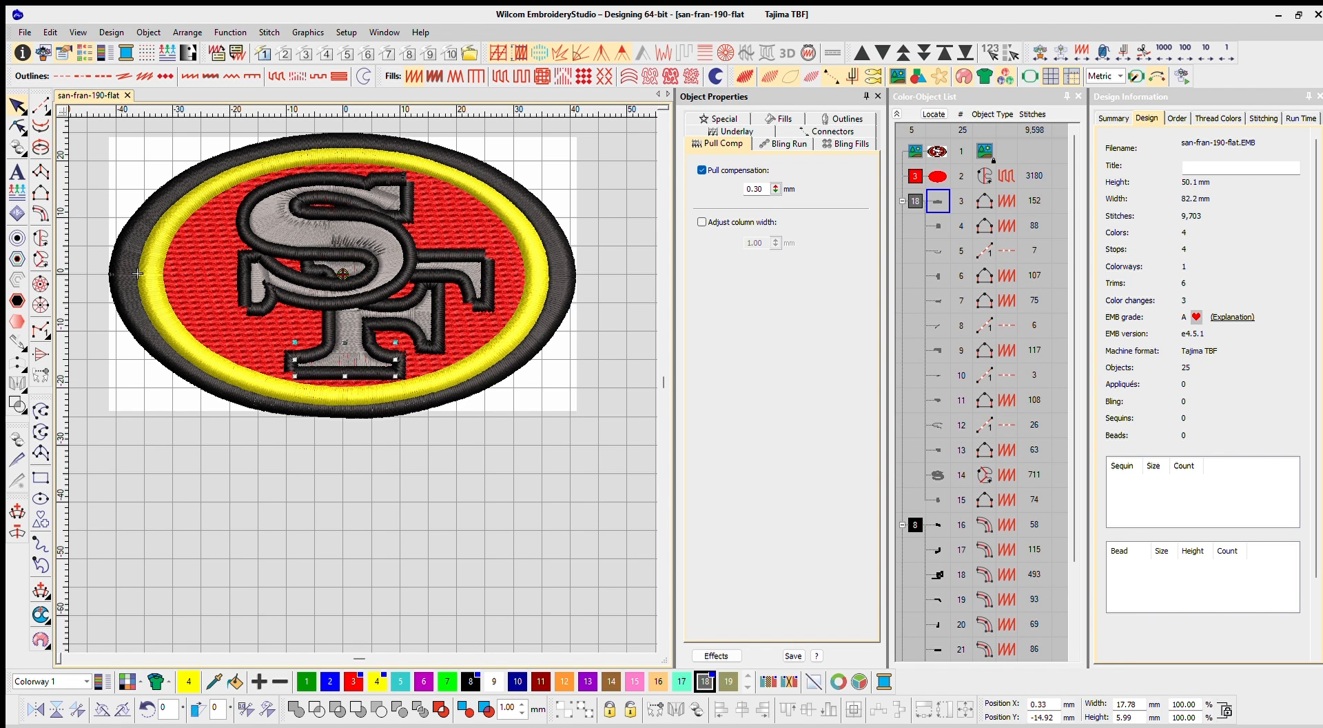
pyautogui.scroll(2, 355, 349)
pyautogui.click(497, 293)
pyautogui.click(587, 205)
pyautogui.doubleClick(754, 189)
pyautogui.write('.3')
pyautogui.press('Return')
pyautogui.scroll(-2, 362, 366)
pyautogui.click(937, 422)
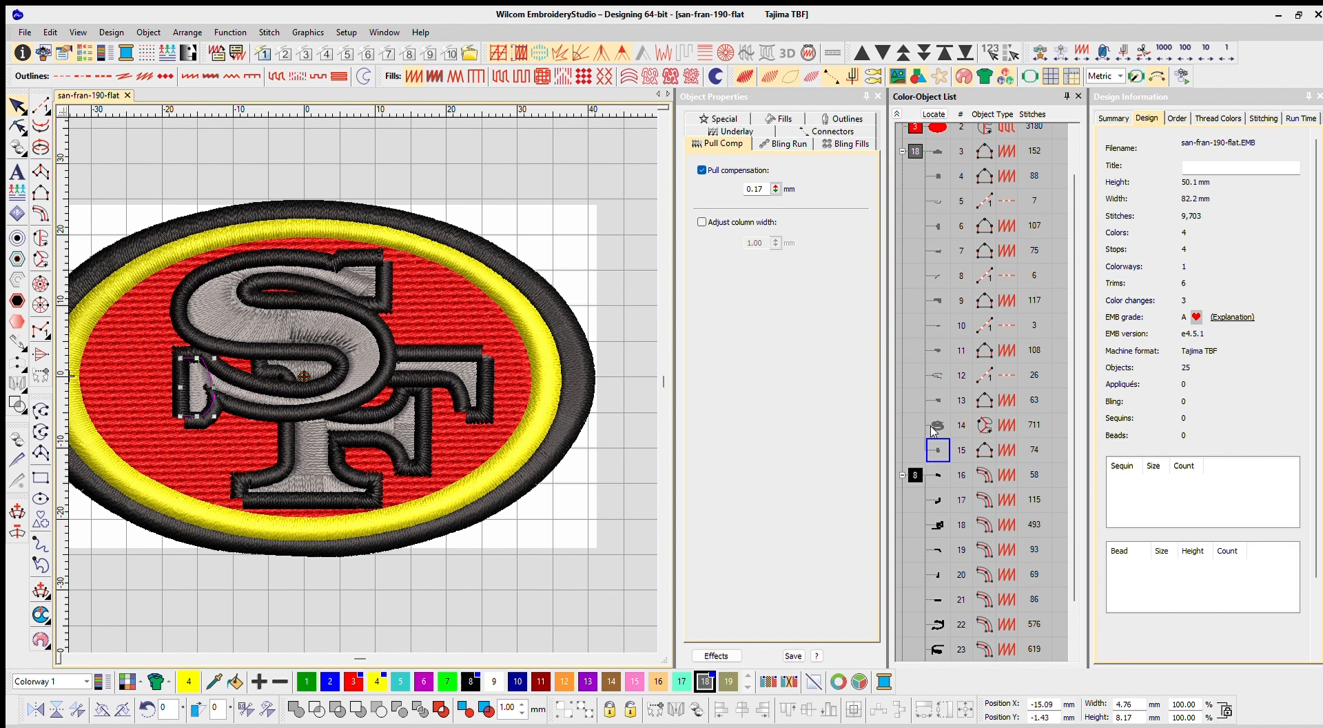
pyautogui.click(936, 401)
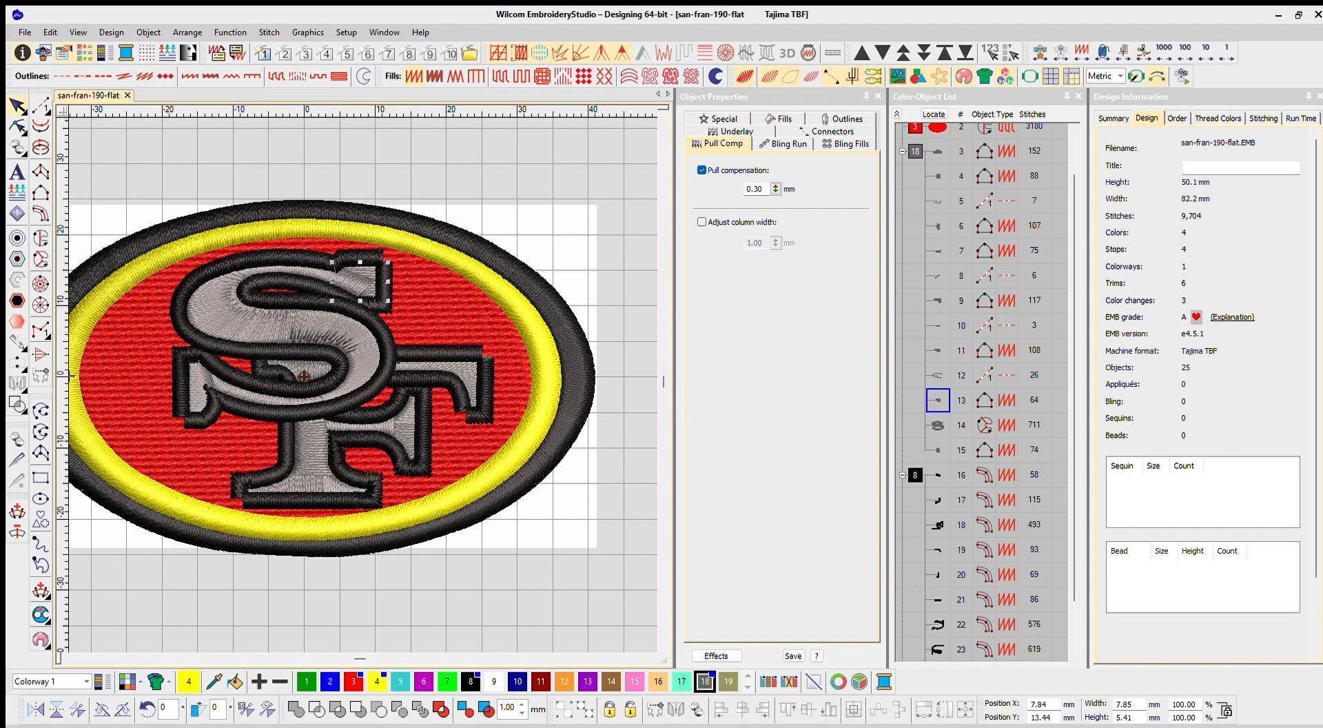
pyautogui.click(589, 152)
pyautogui.scroll(-1, 360, 366)
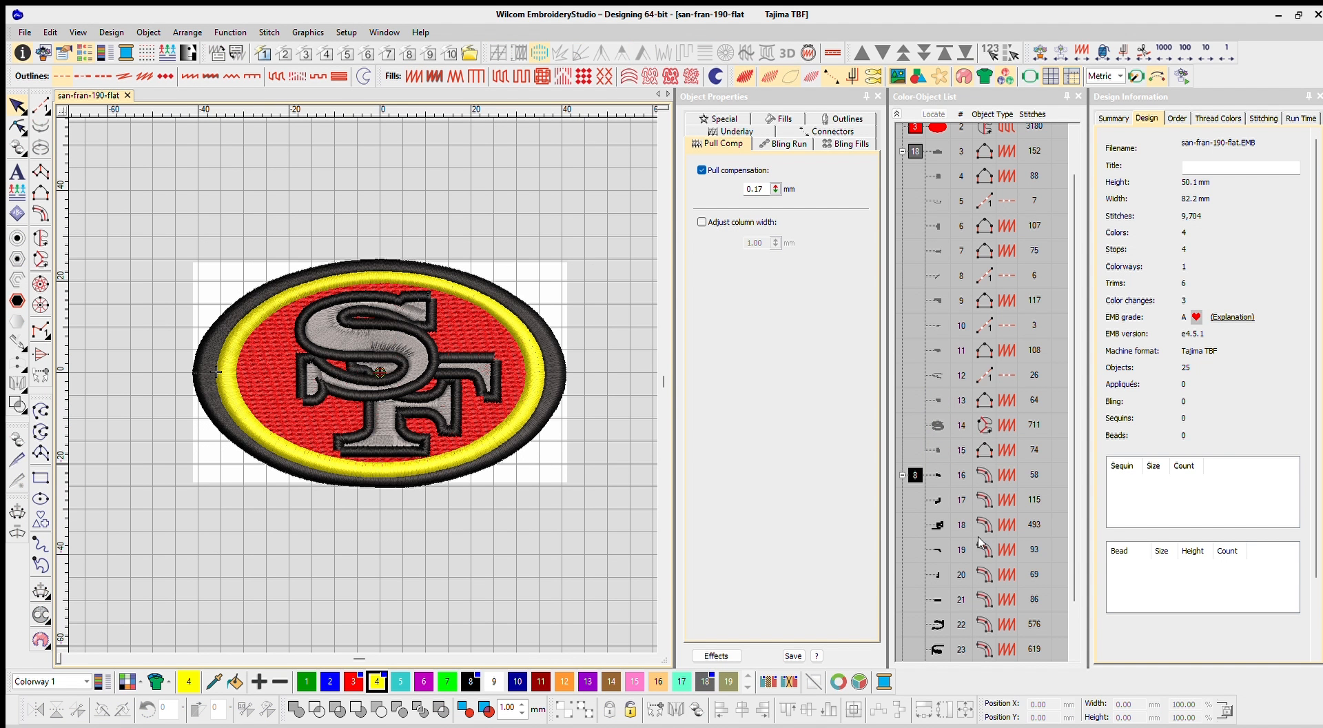
pyautogui.hotkey('shift', 'r')
pyautogui.hotkey('ctrl', 'a')
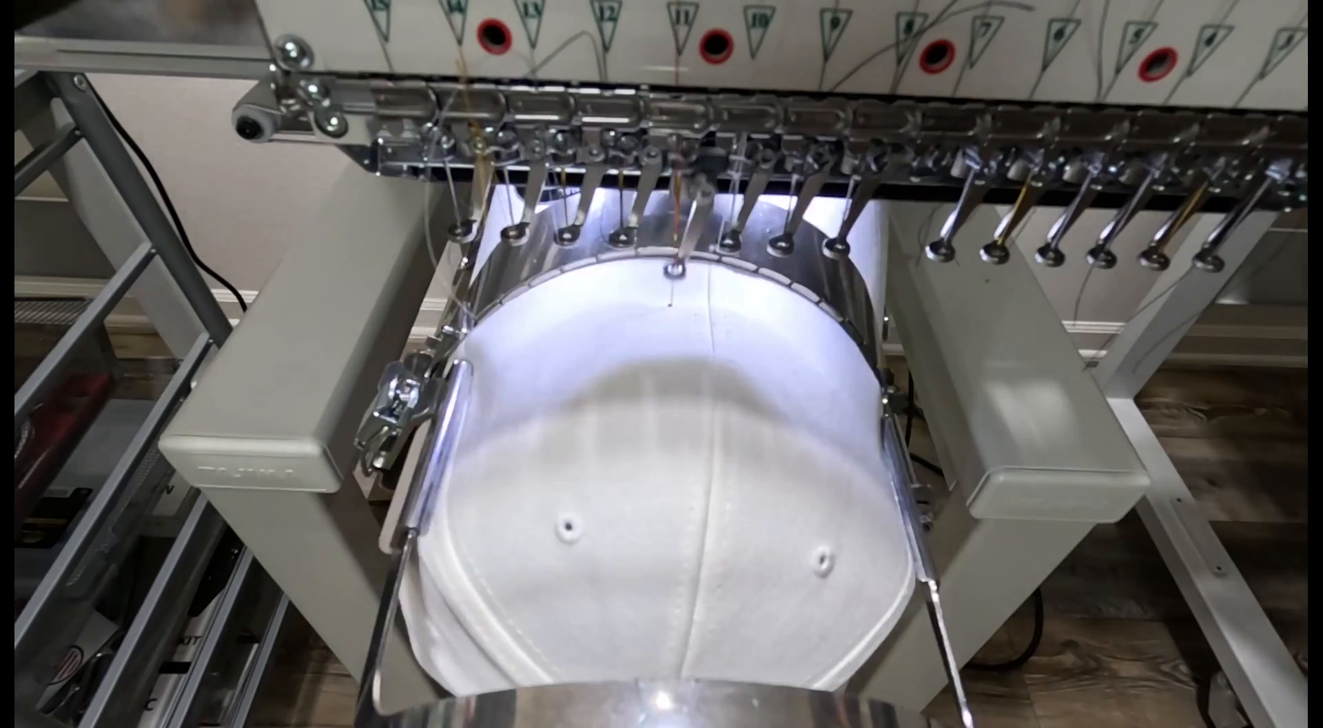